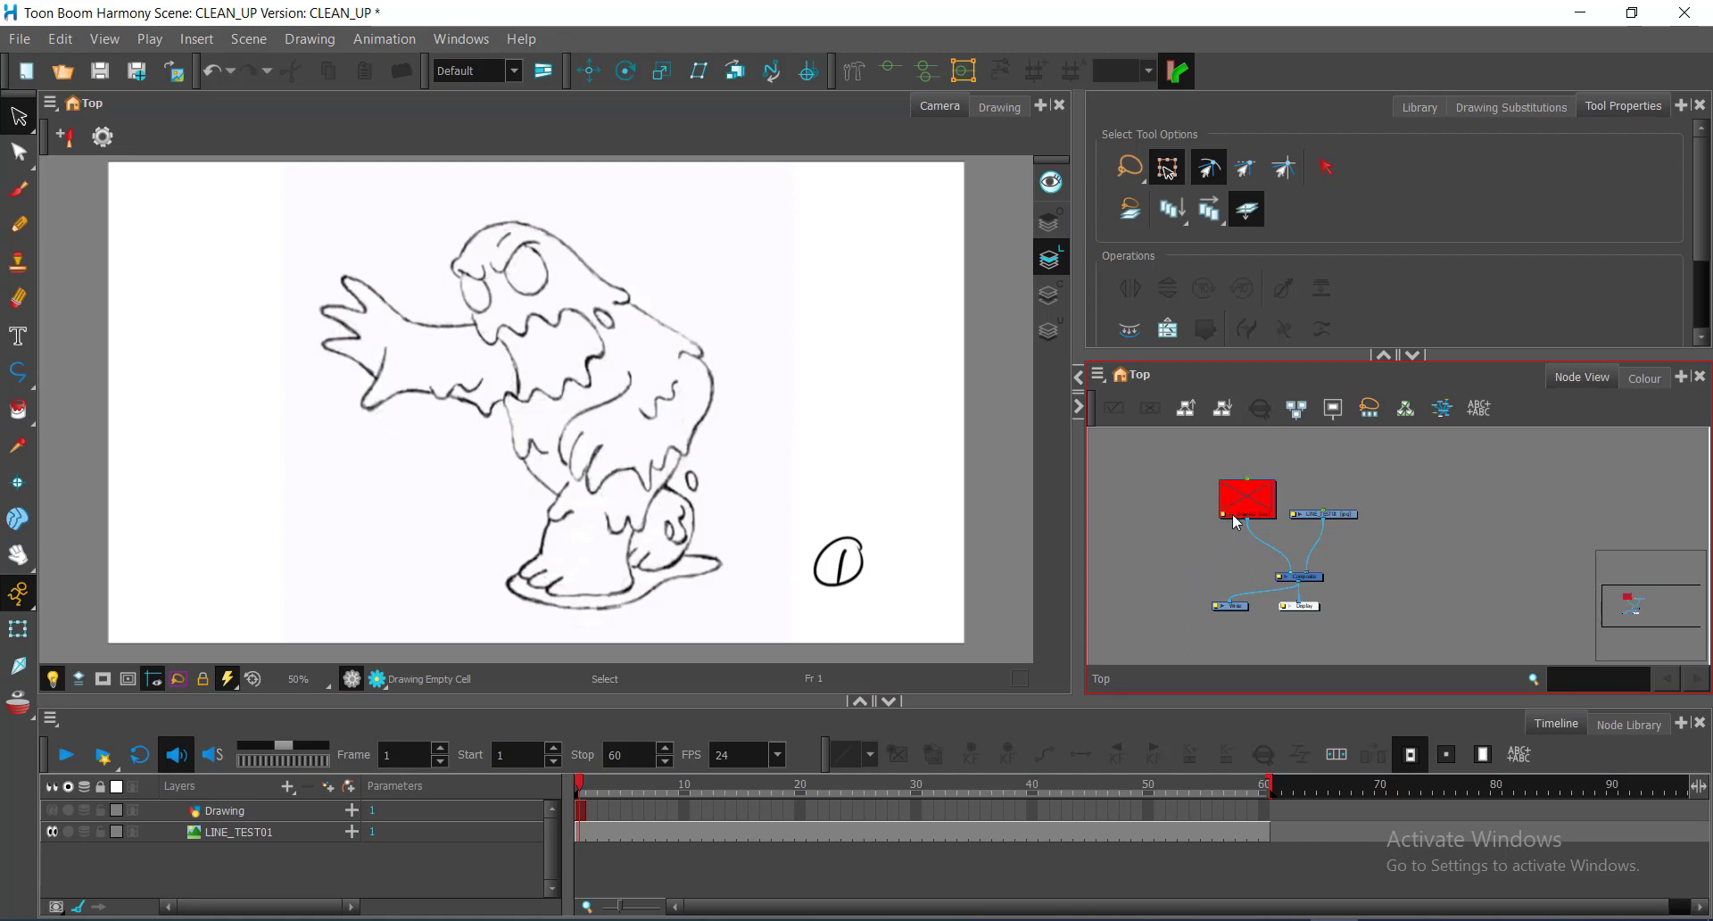
Enable the Drawing layer and toggle the LINE_TEST01 node off and back on to compare the clean lines with the rough
left_click(51, 809)
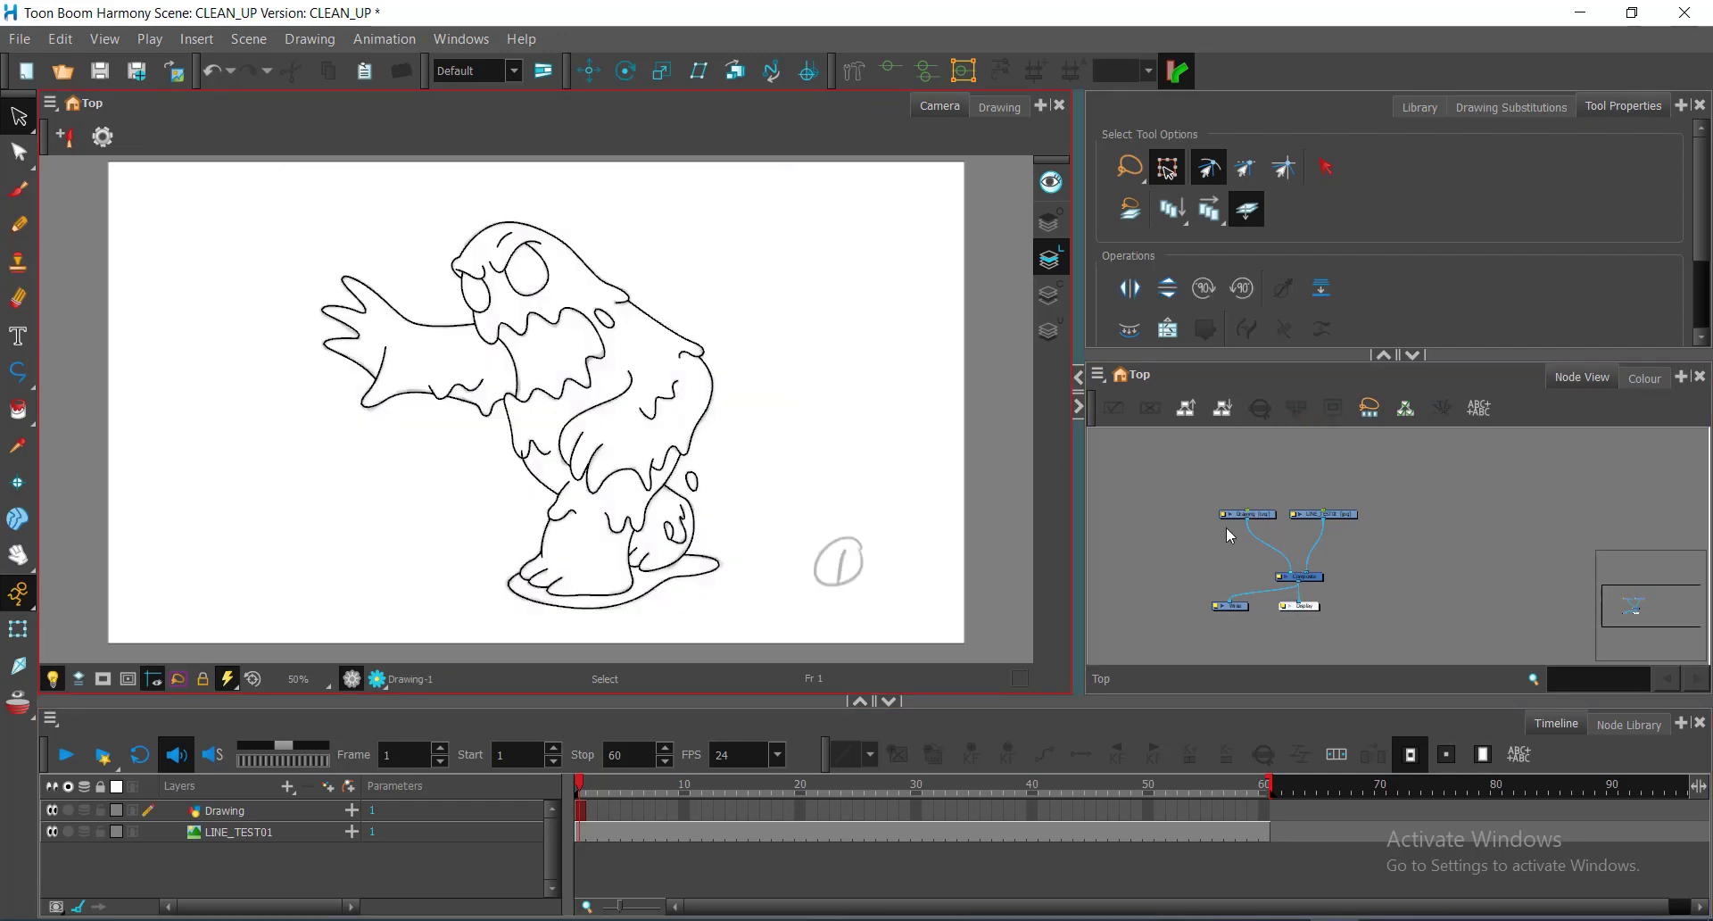
left_click(1352, 516)
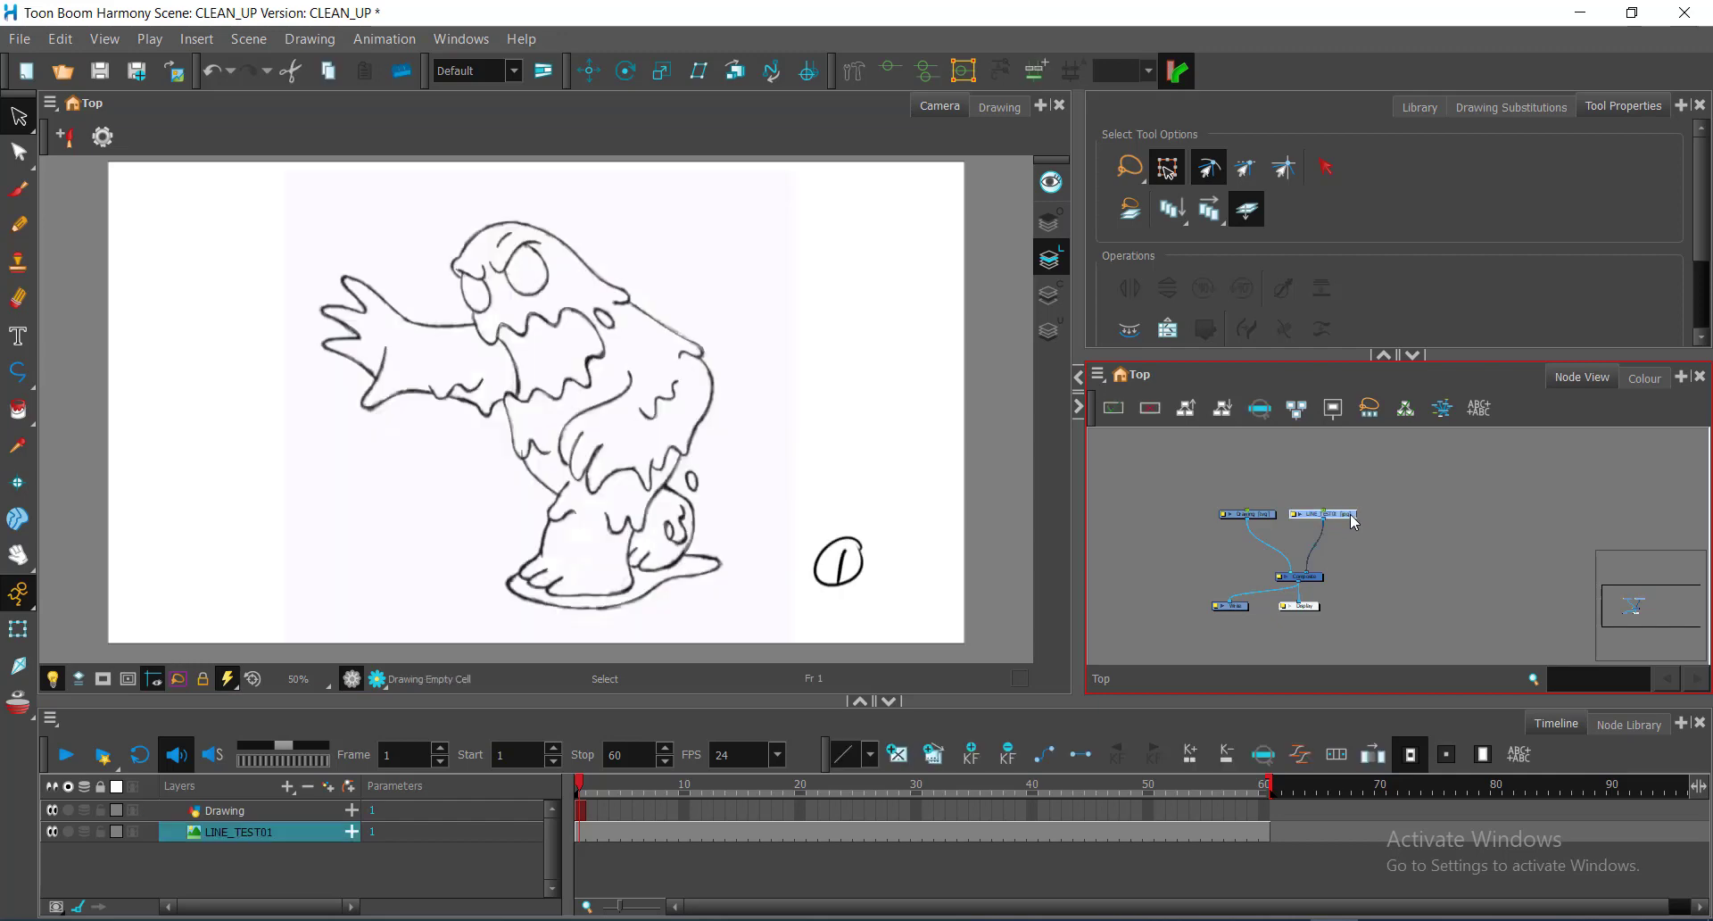
key("d")
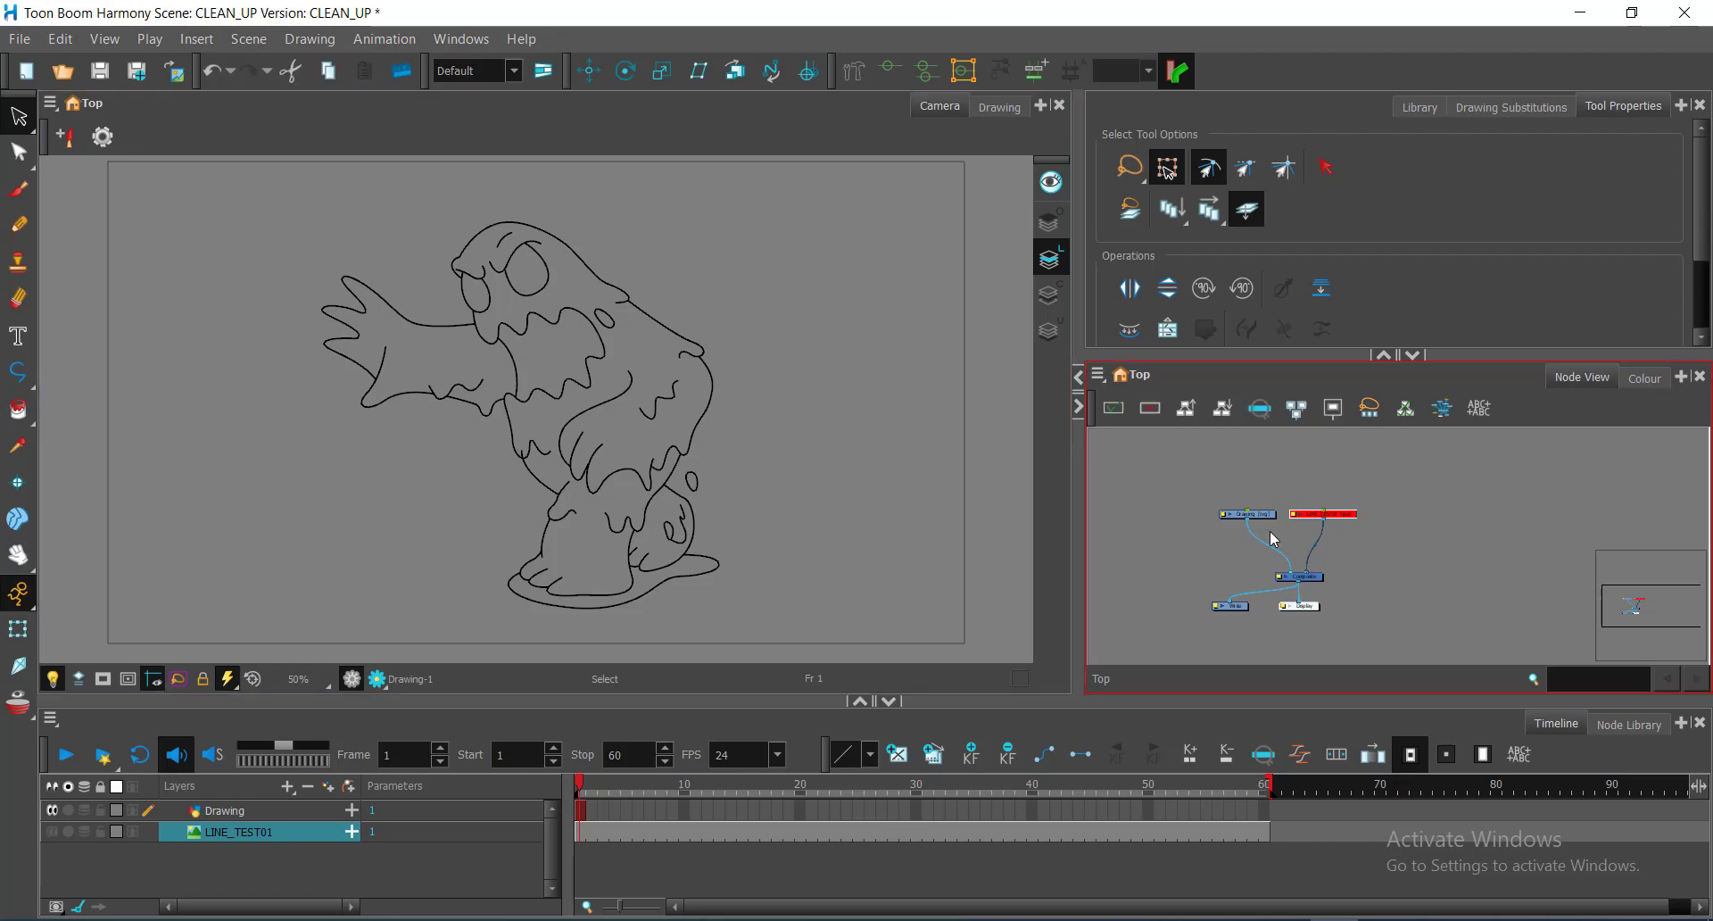
key("d")
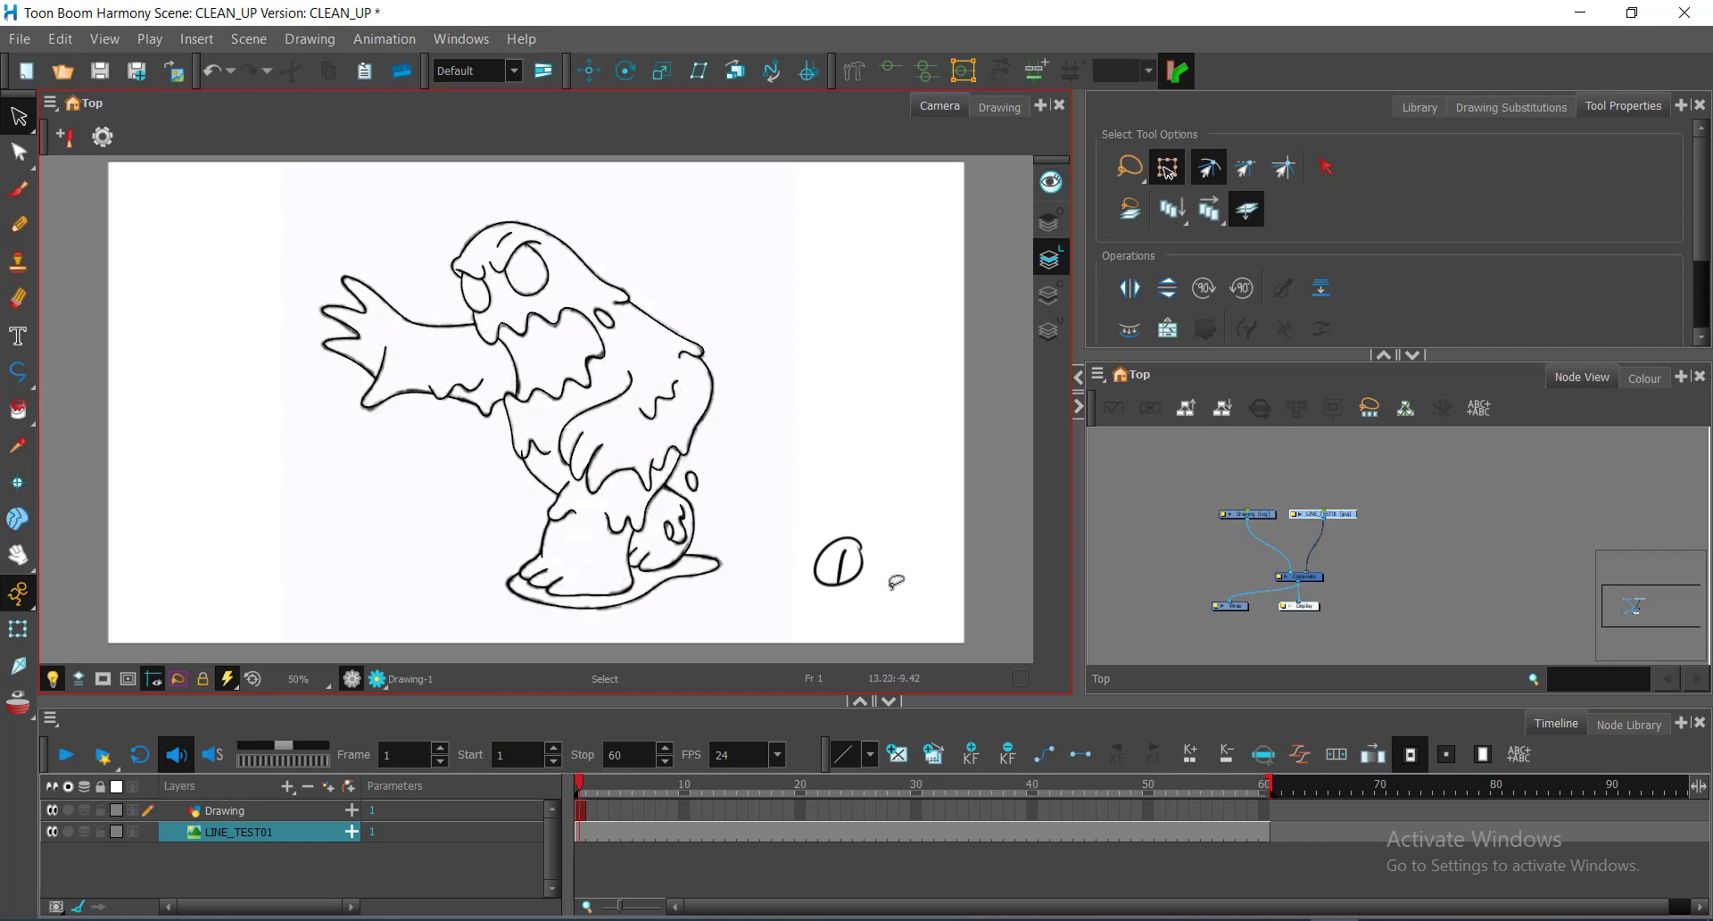
key("ctrl")
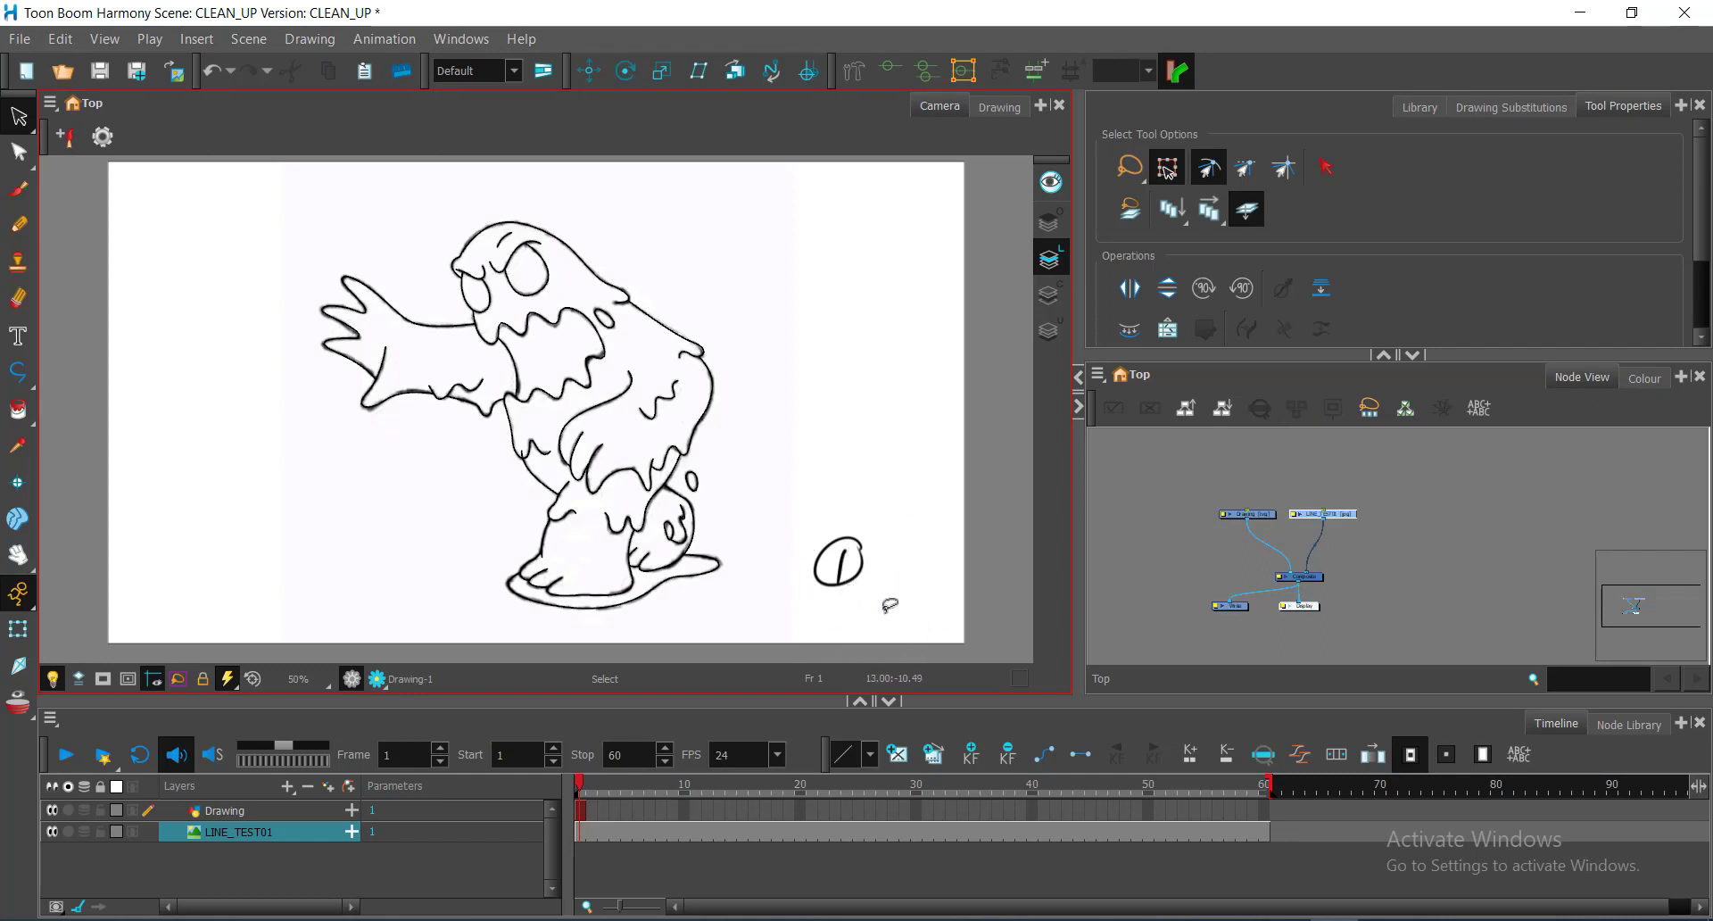
key("ctrl")
key("ctrl")
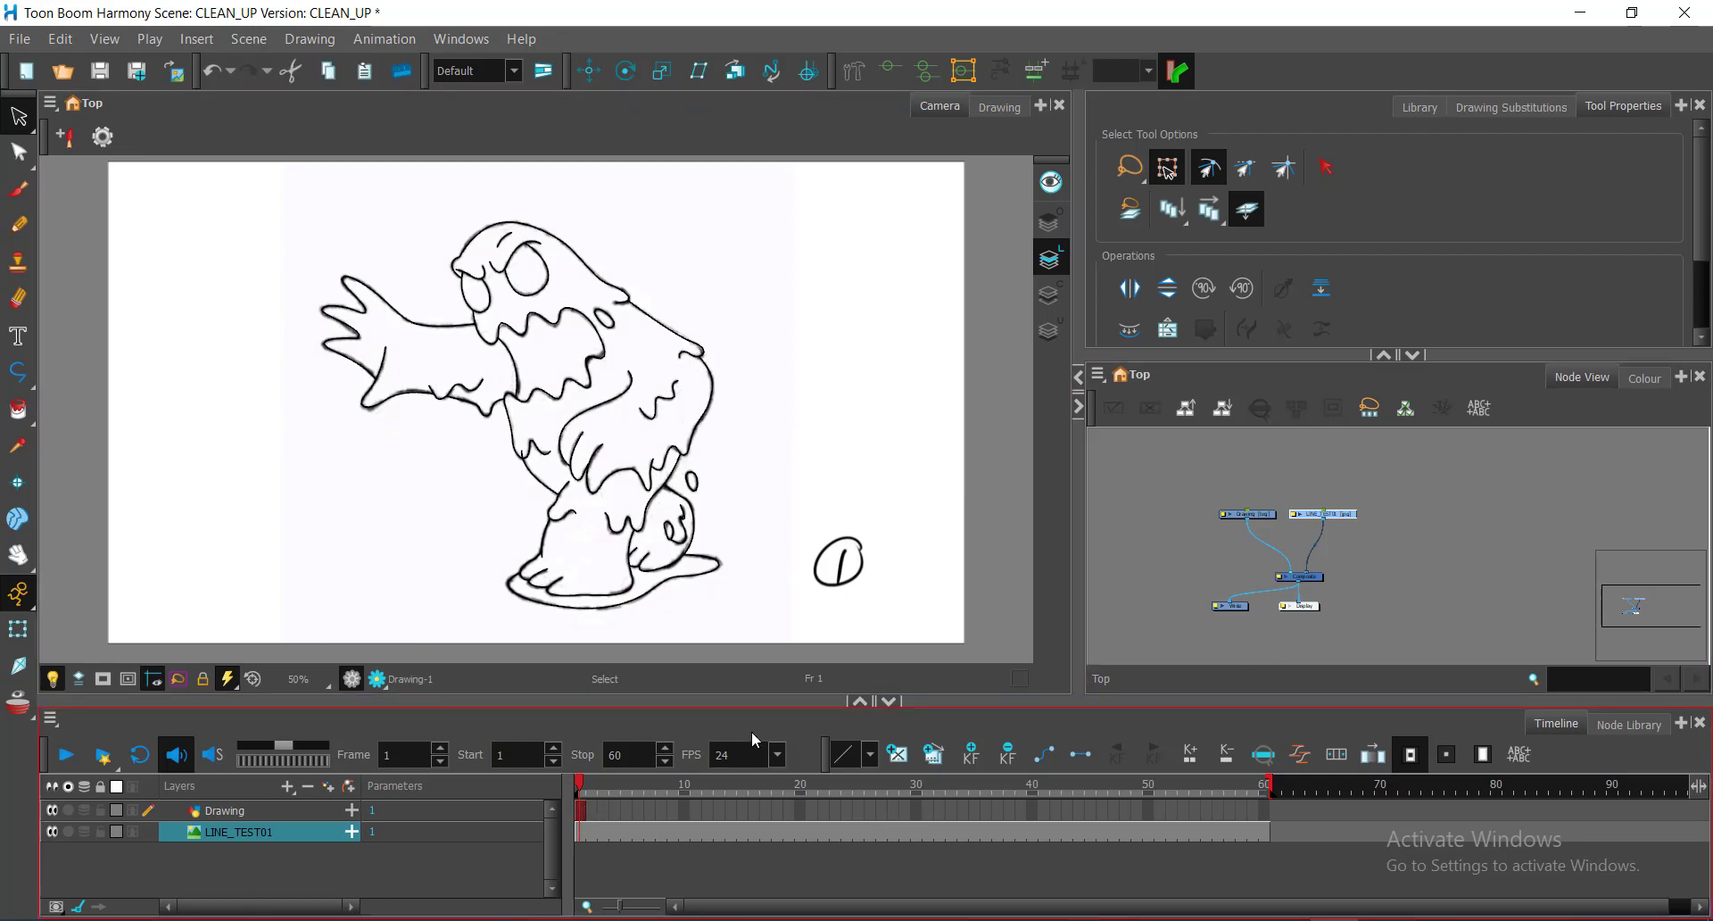
left_click(873, 580)
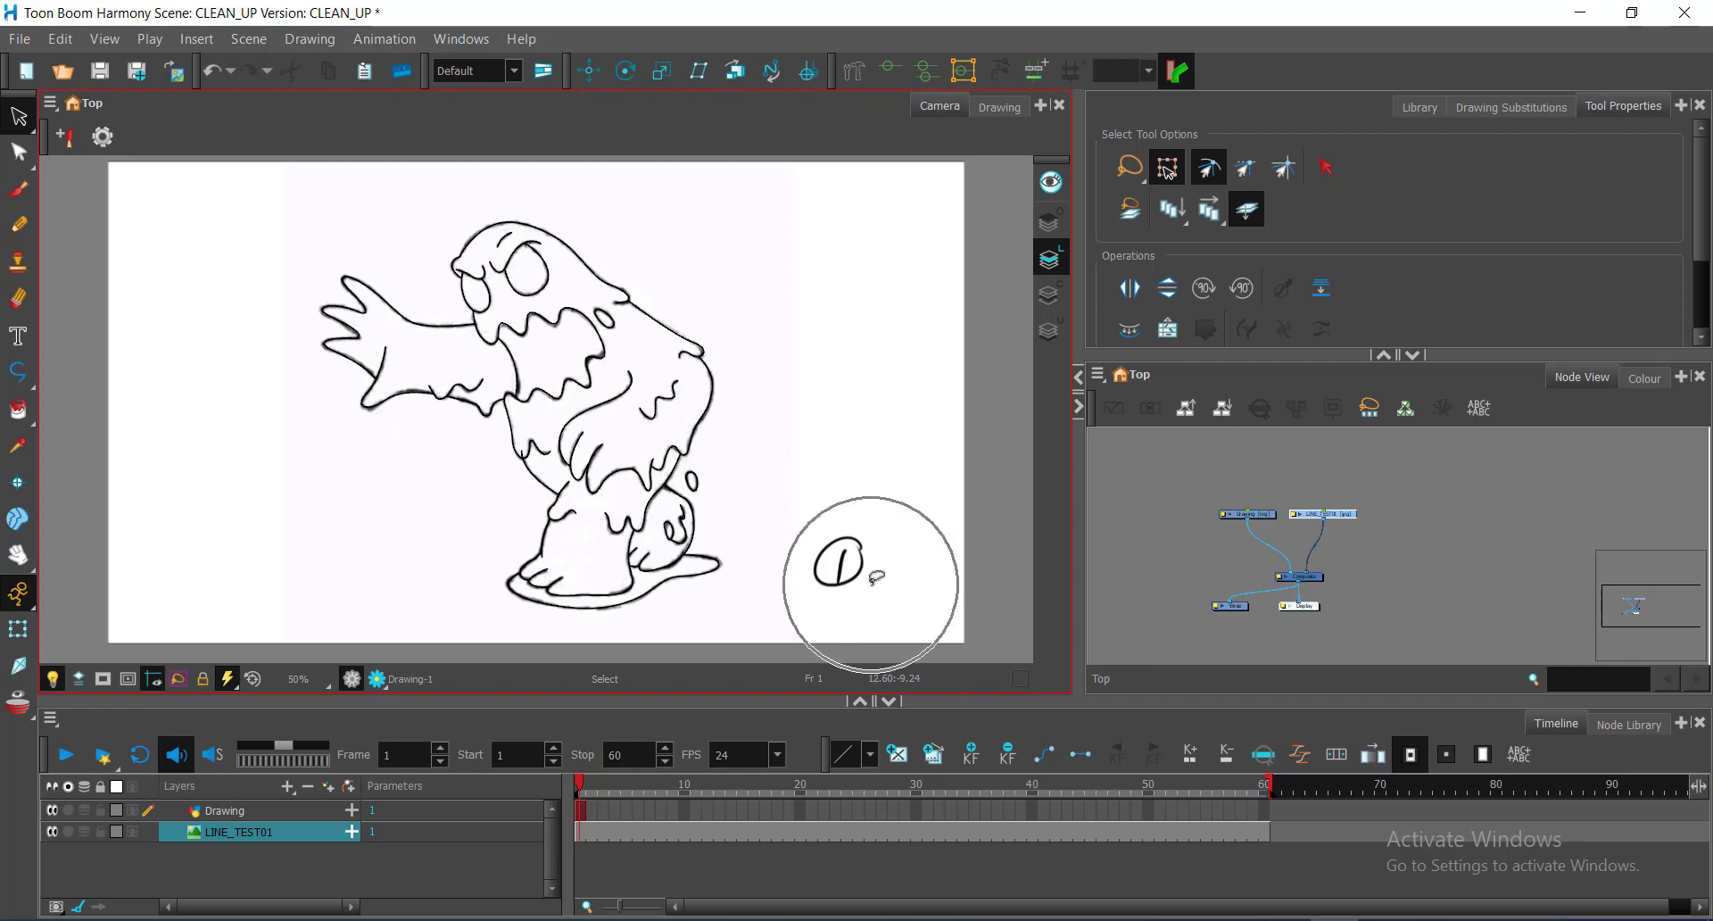
Select frame 1 of the Drawing layer and enlarge the timeline area
left_click(580, 806)
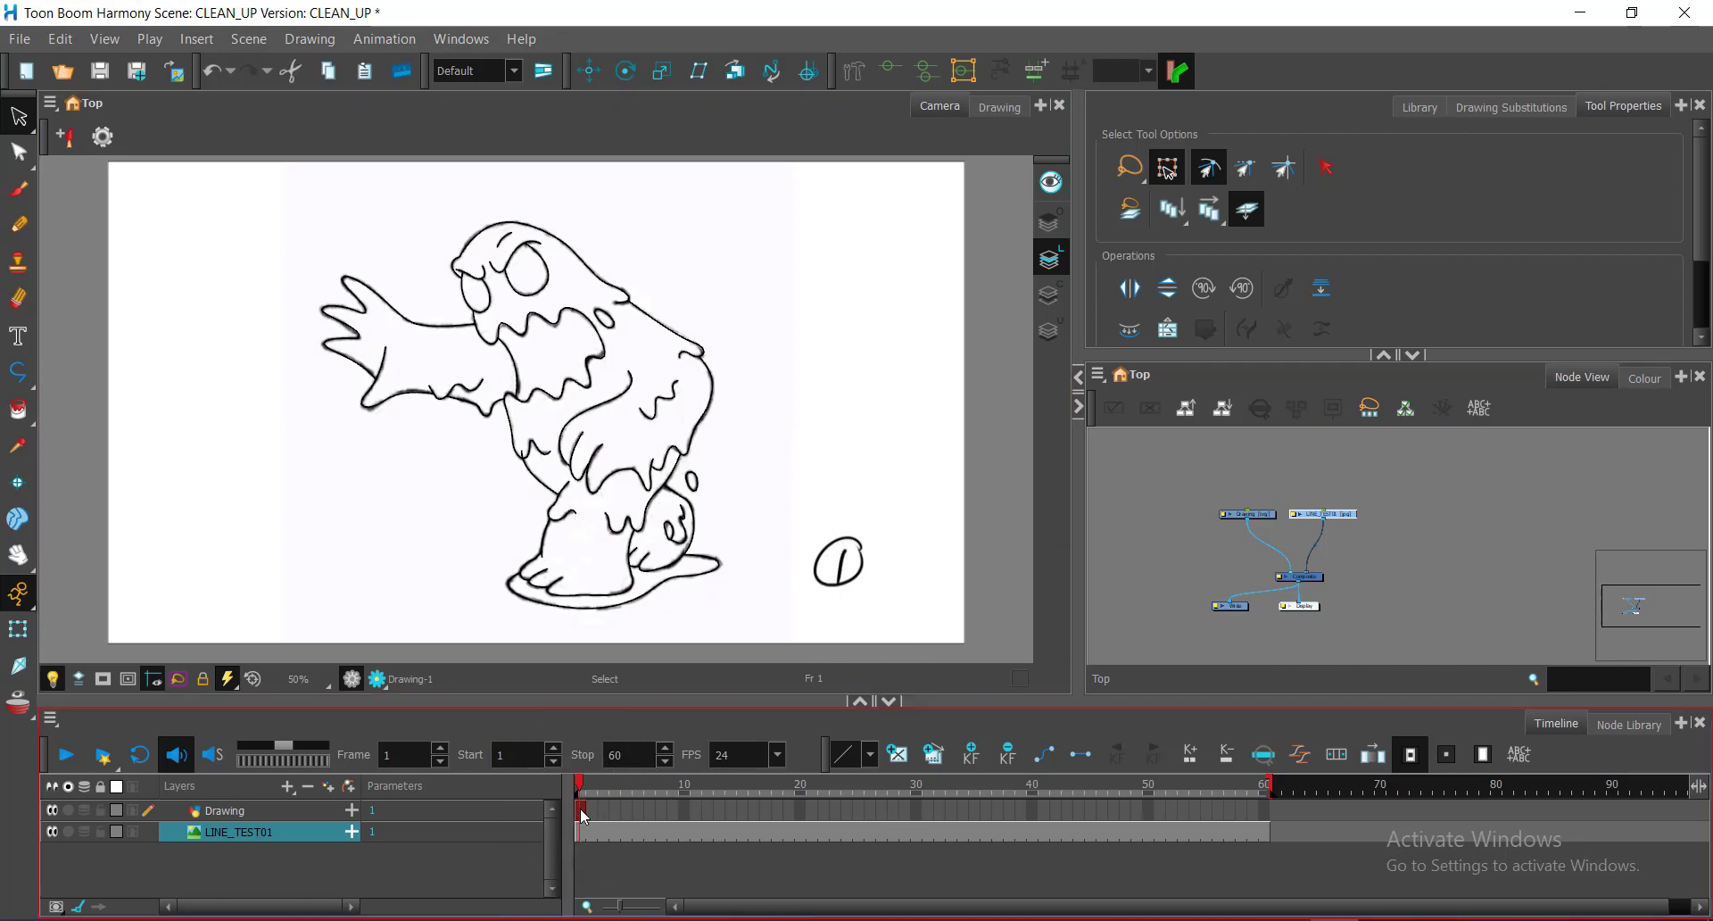
left_click(580, 806)
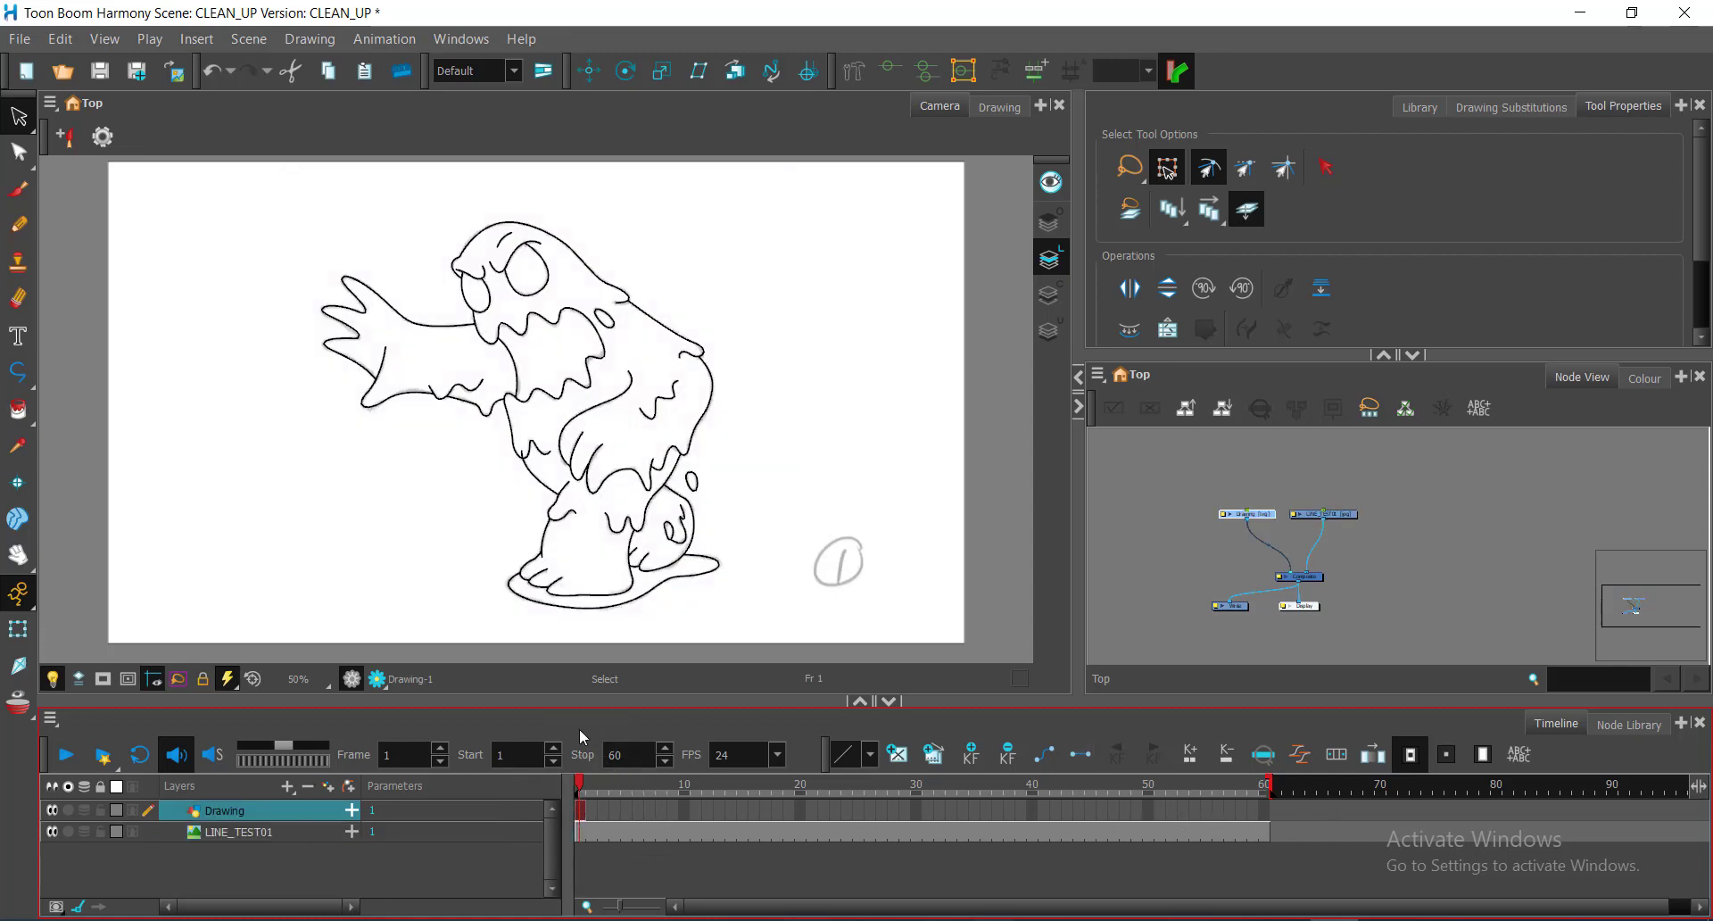
left_click_drag(740, 704, 741, 589)
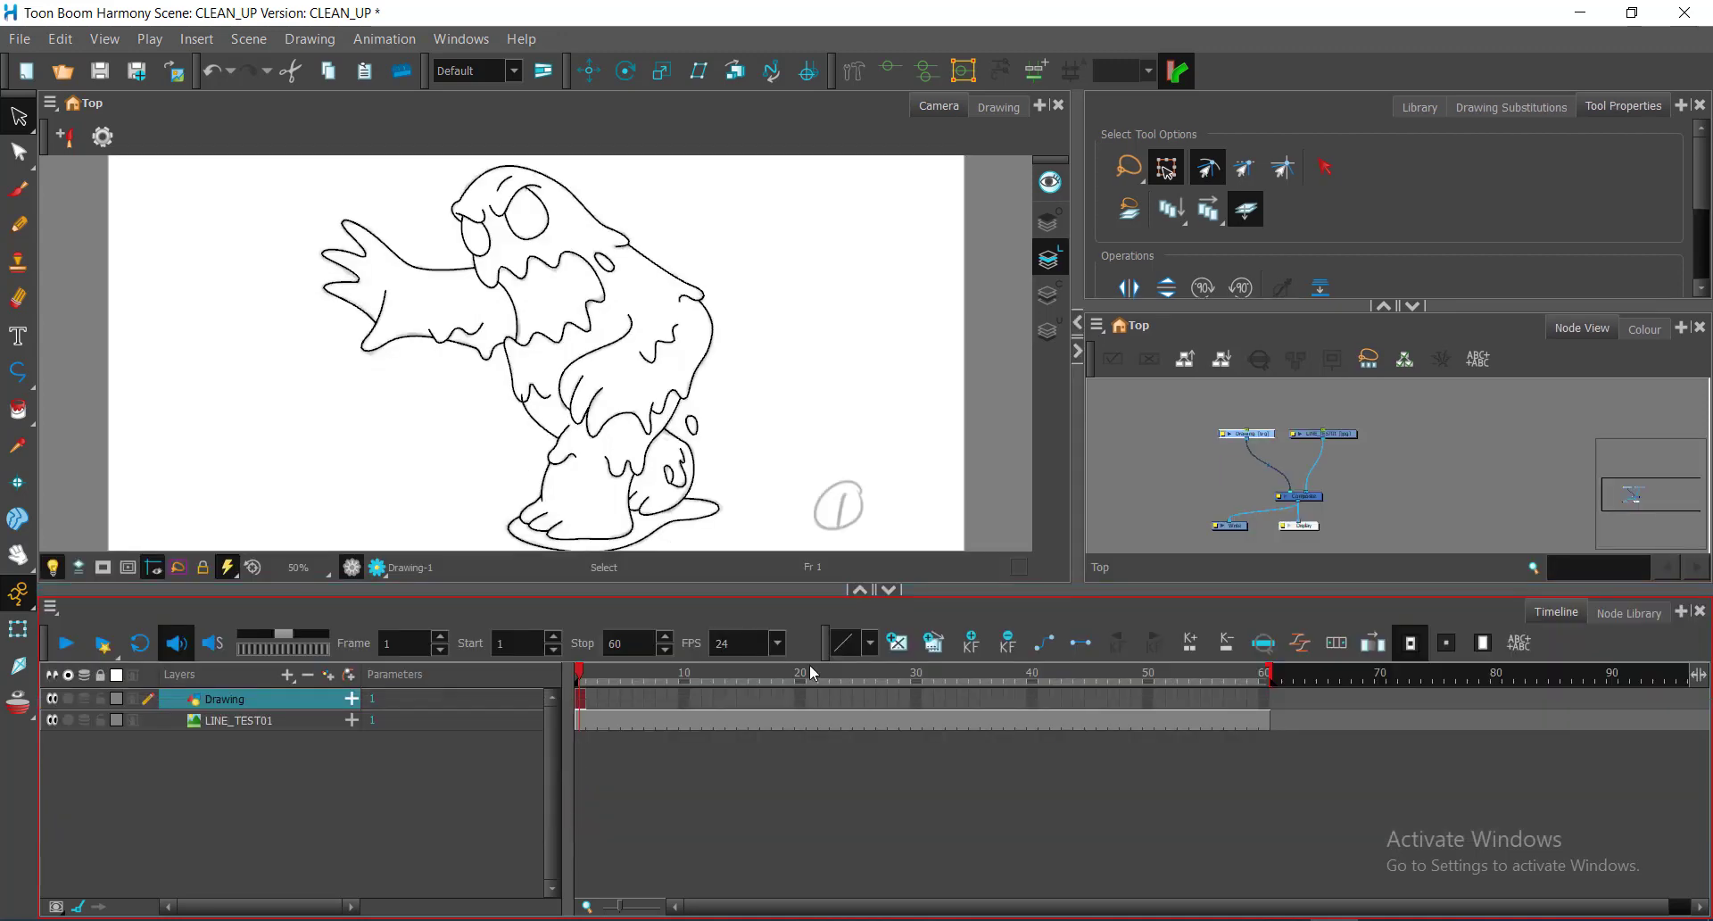
mouse_move(822, 409)
left_mouse_down()
mouse_move(815, 393)
mouse_move(723, 393)
left_mouse_up()
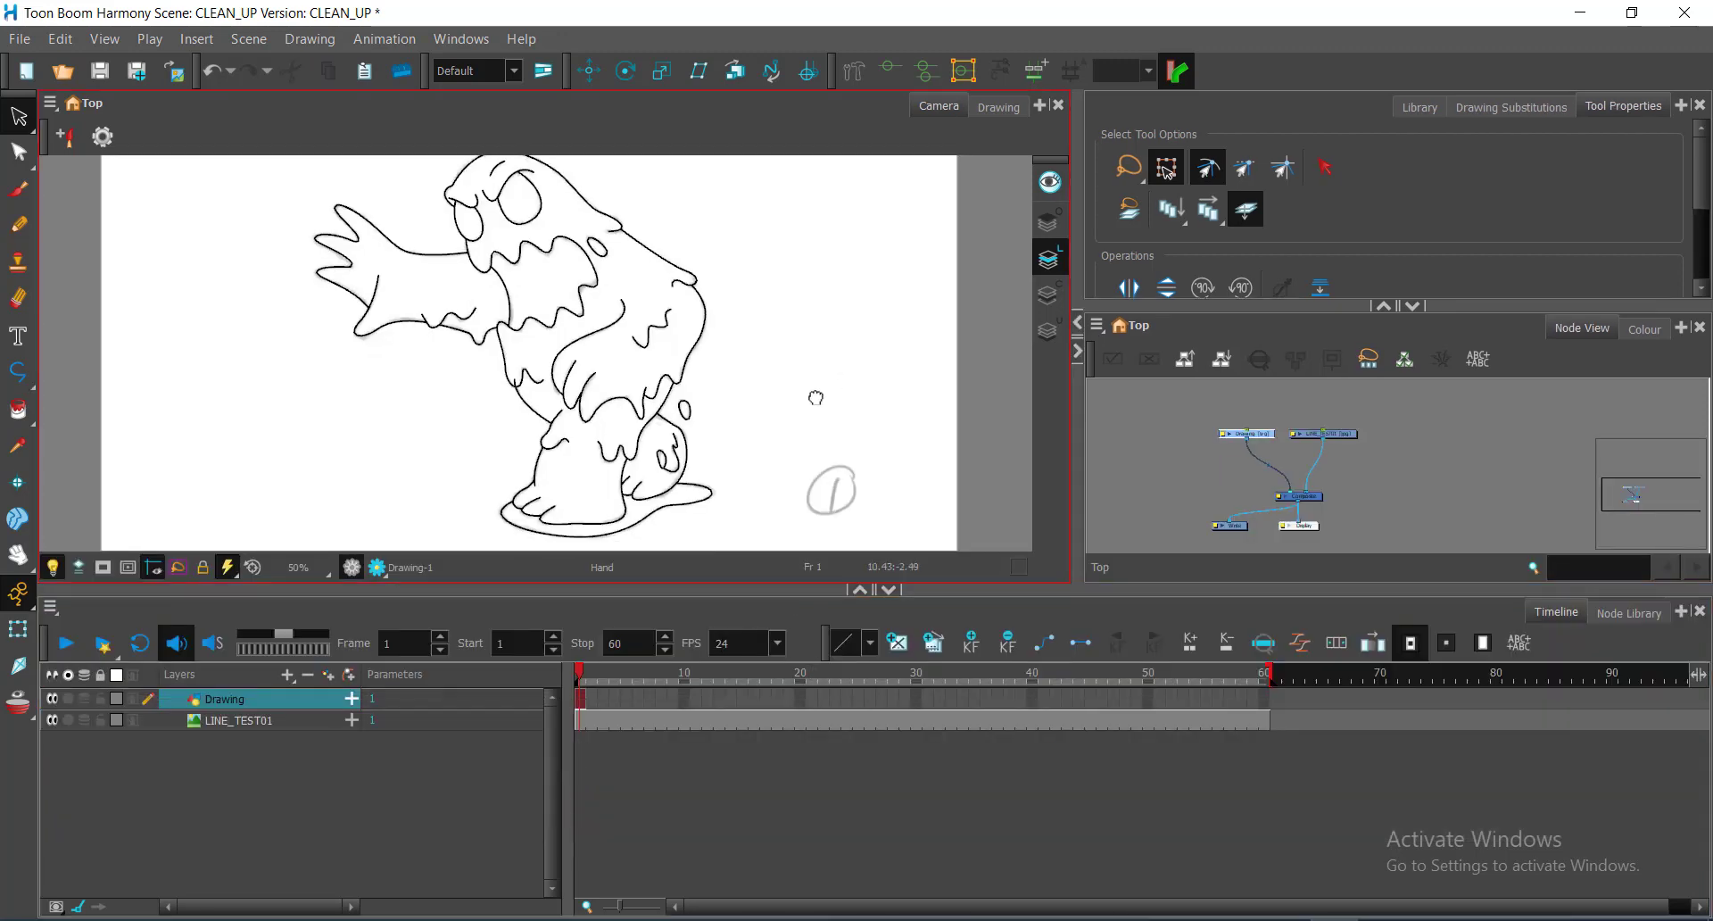
scroll(807, 423, "down", 1)
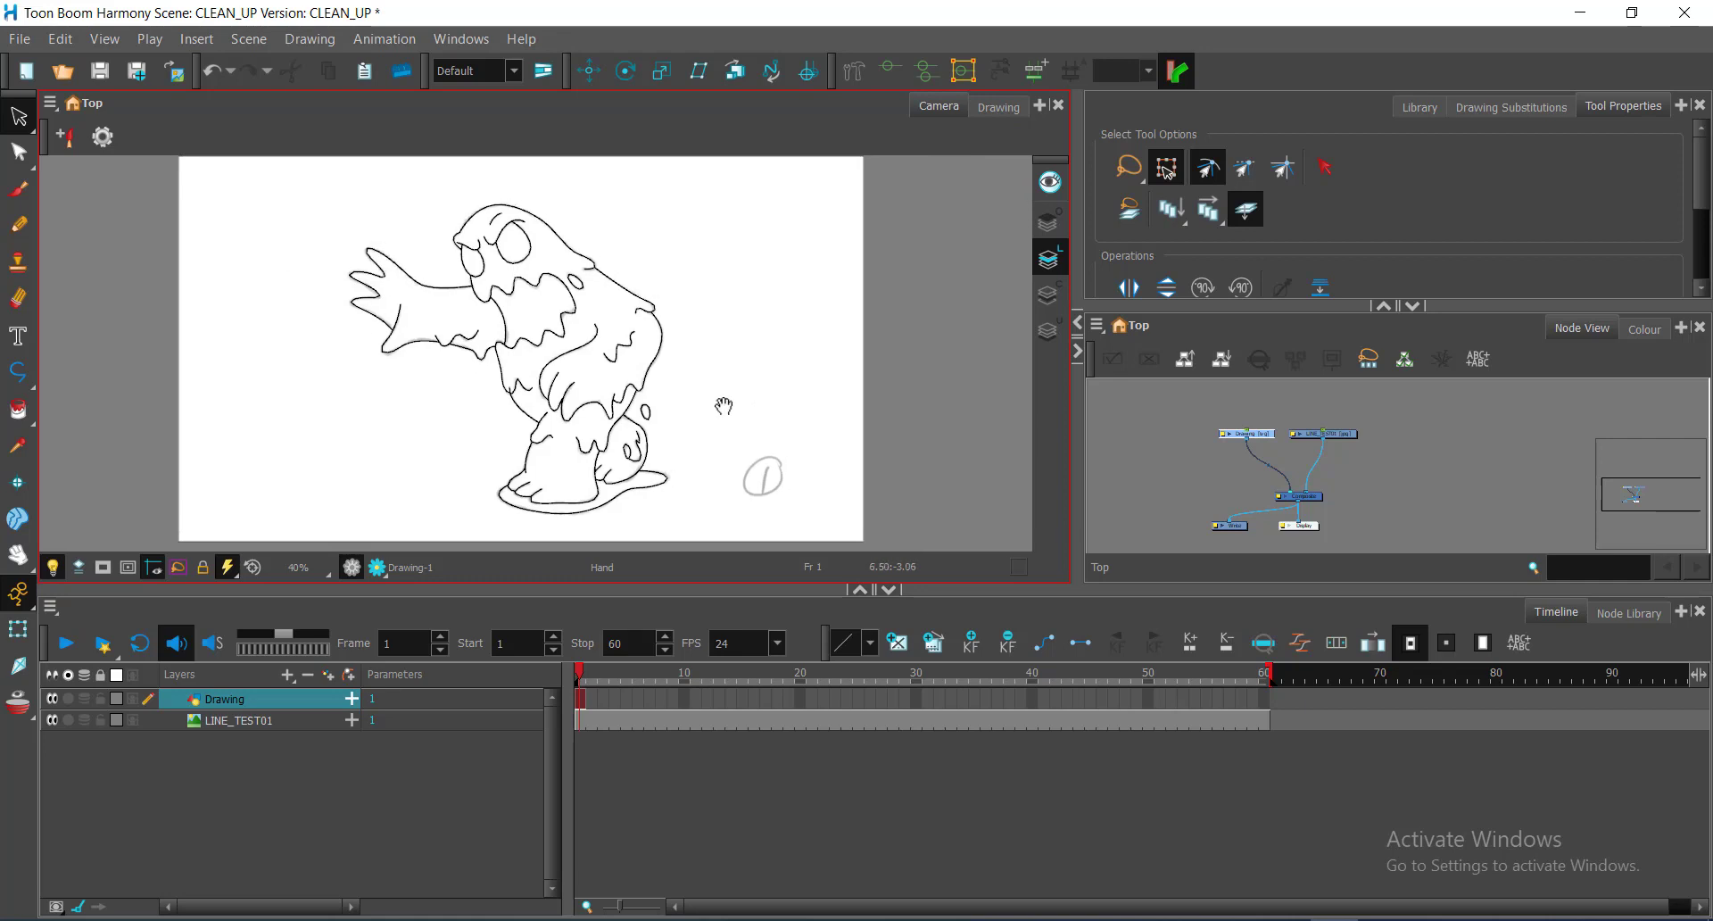
Compare frame 11 of the Drawing layer with its frame 1
left_click(677, 701)
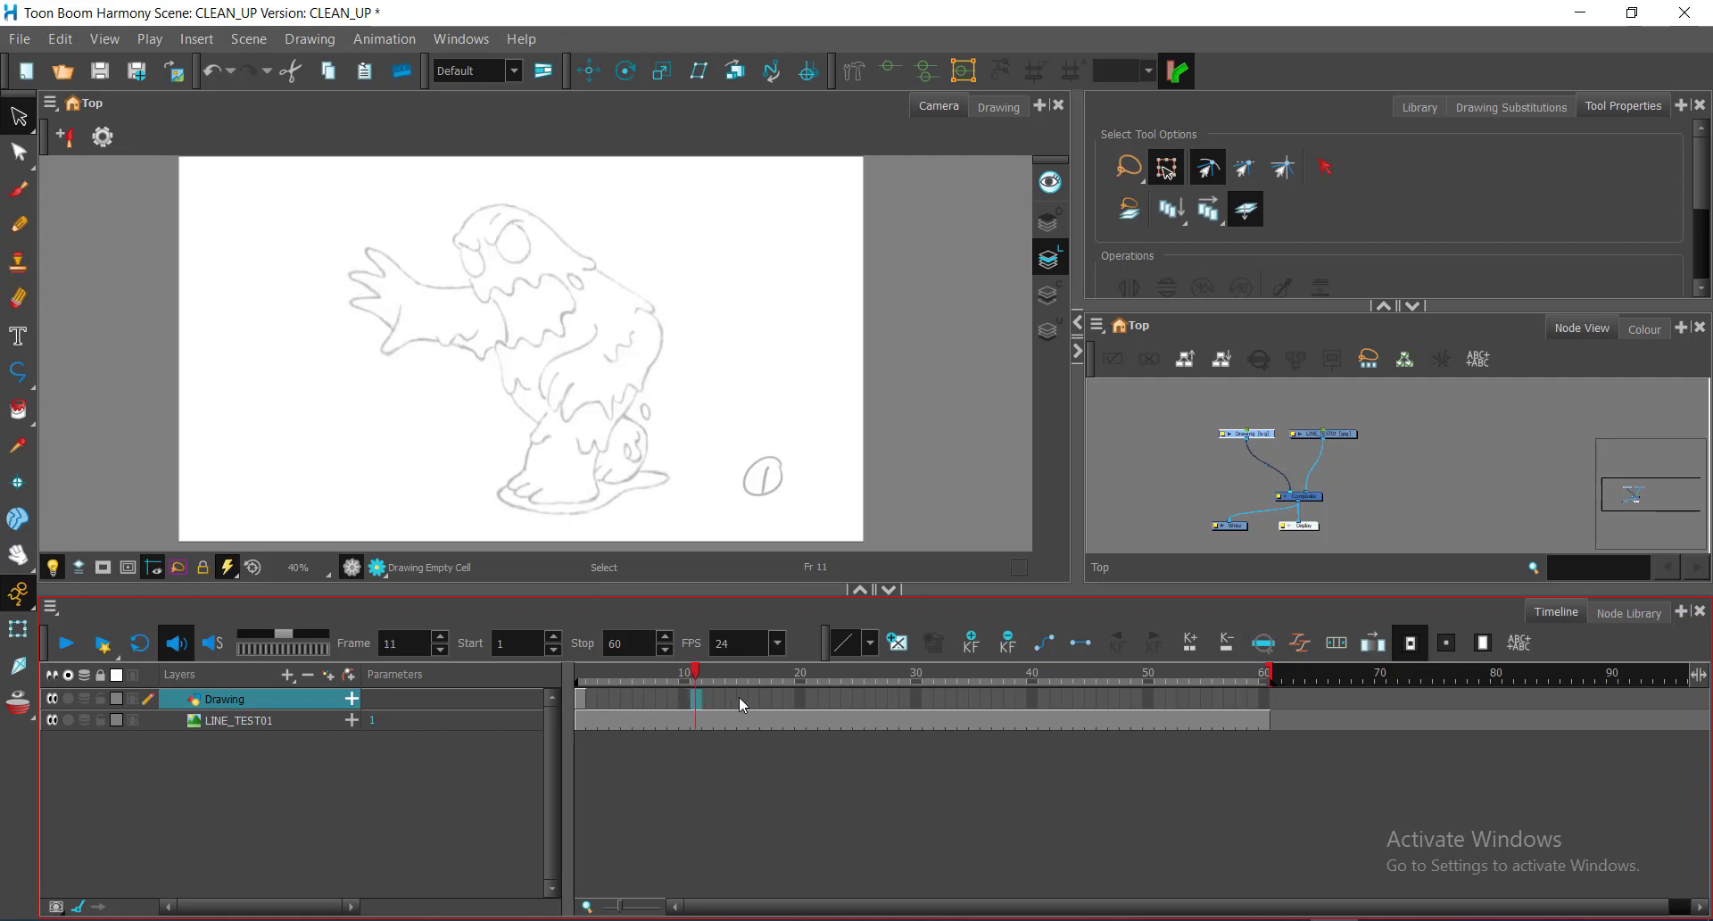
left_click(582, 700)
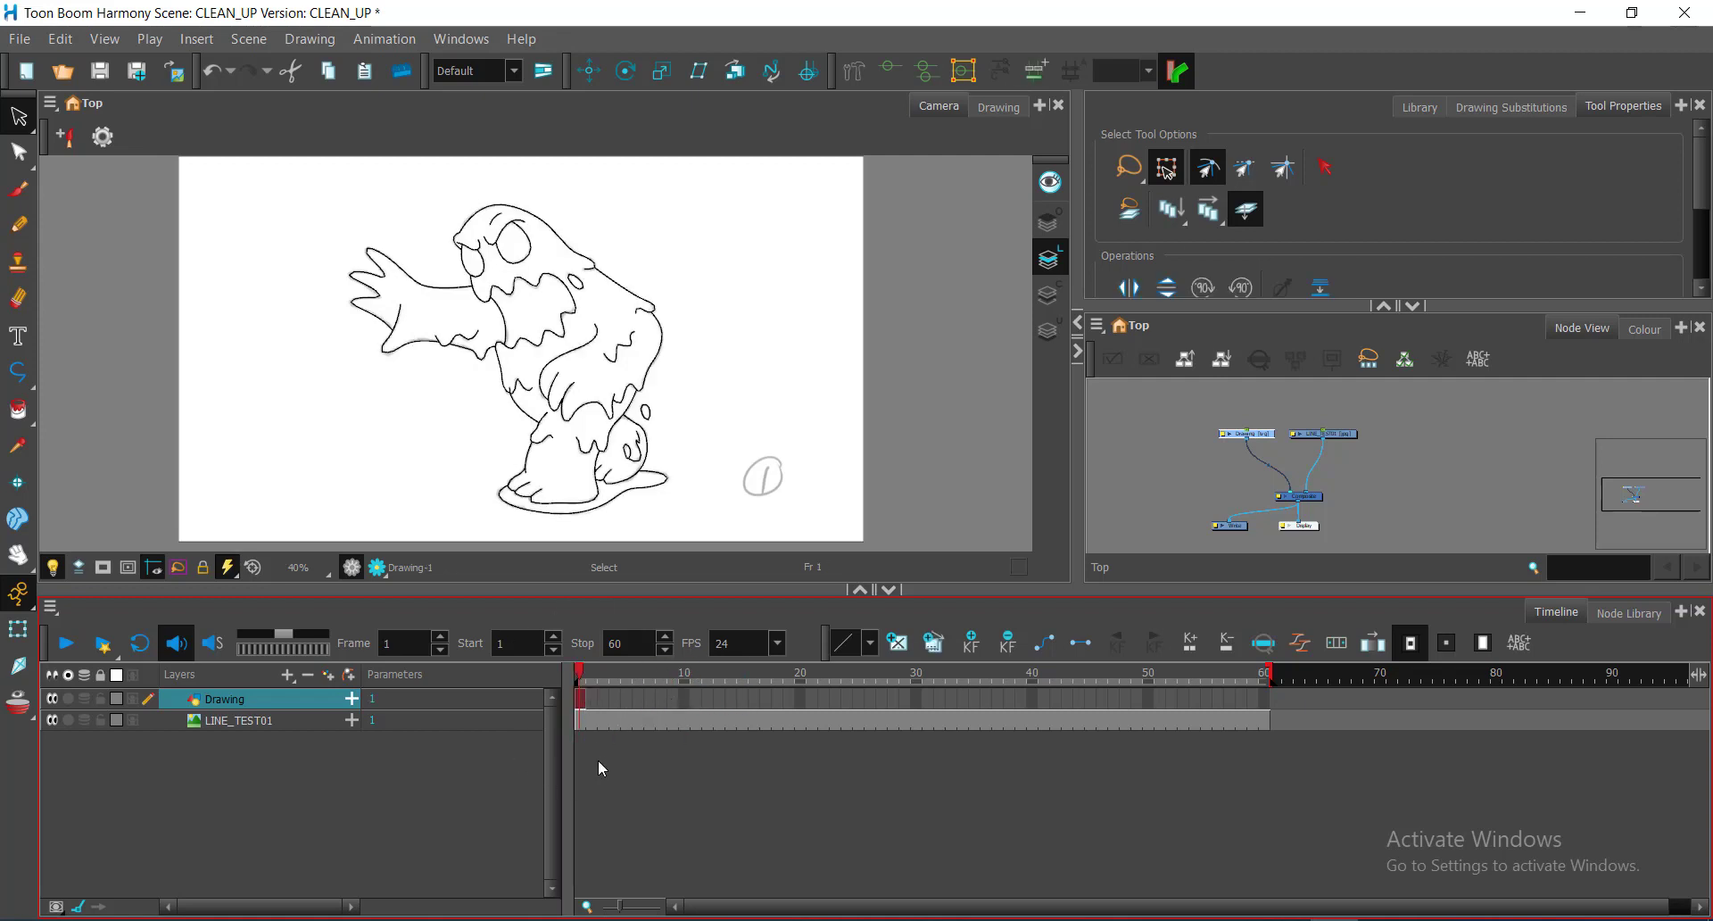
left_click(588, 725)
key("ctrl")
key("ctrl")
key("ctrl")
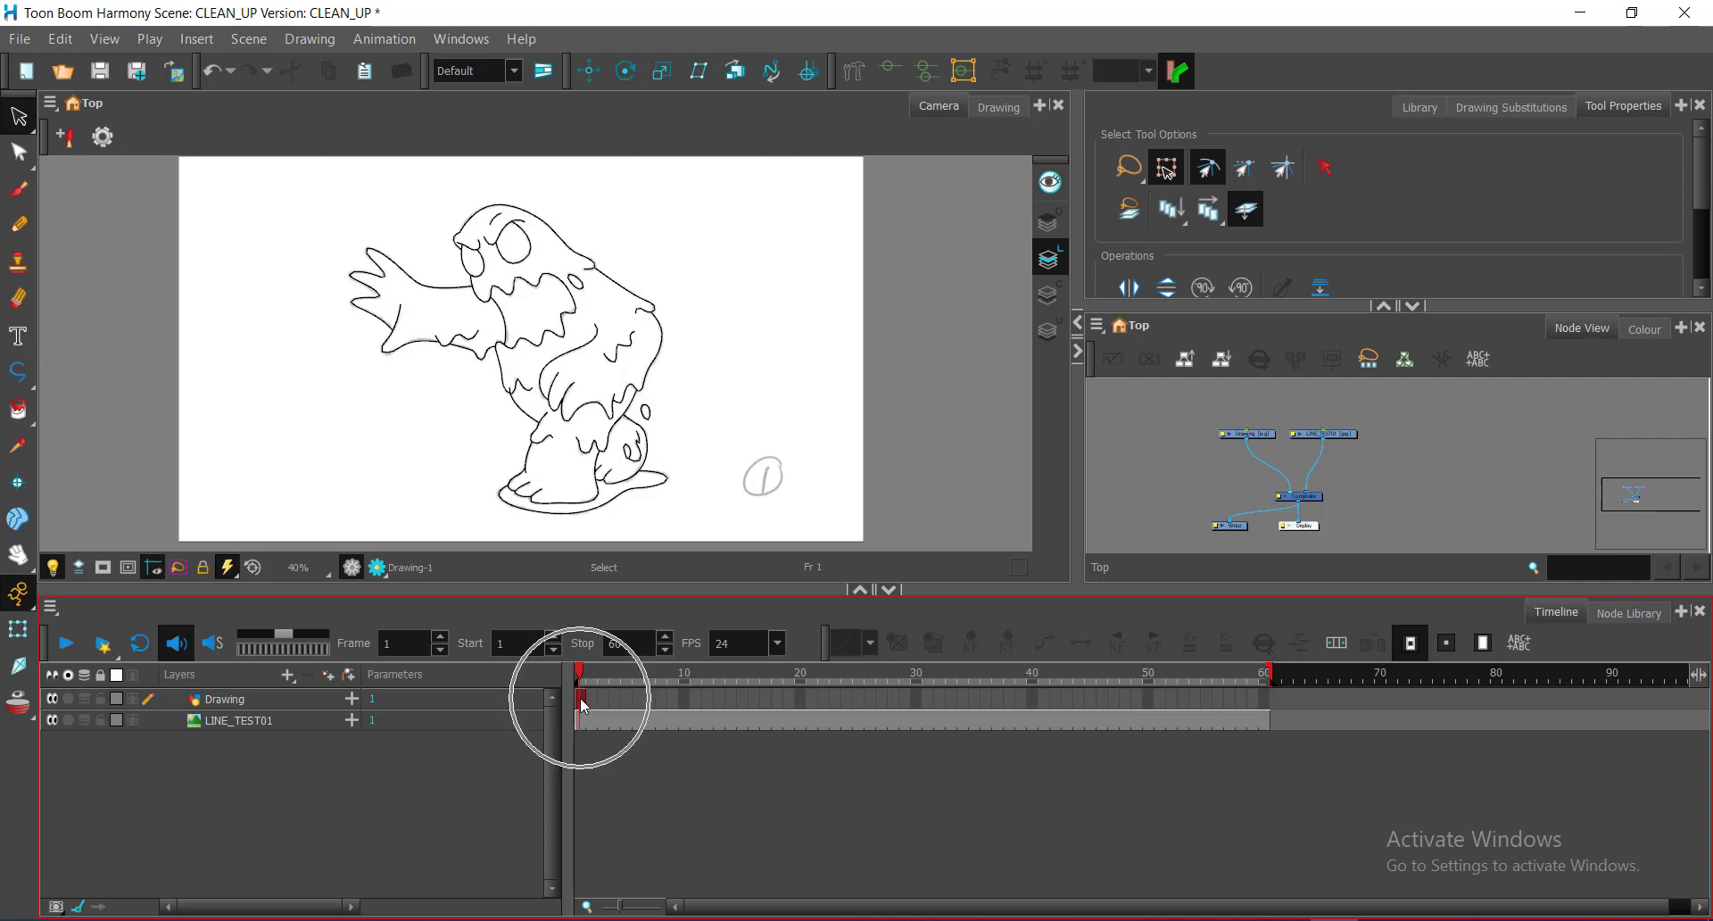
key("ctrl")
key("ctrl")
key("ctrl")
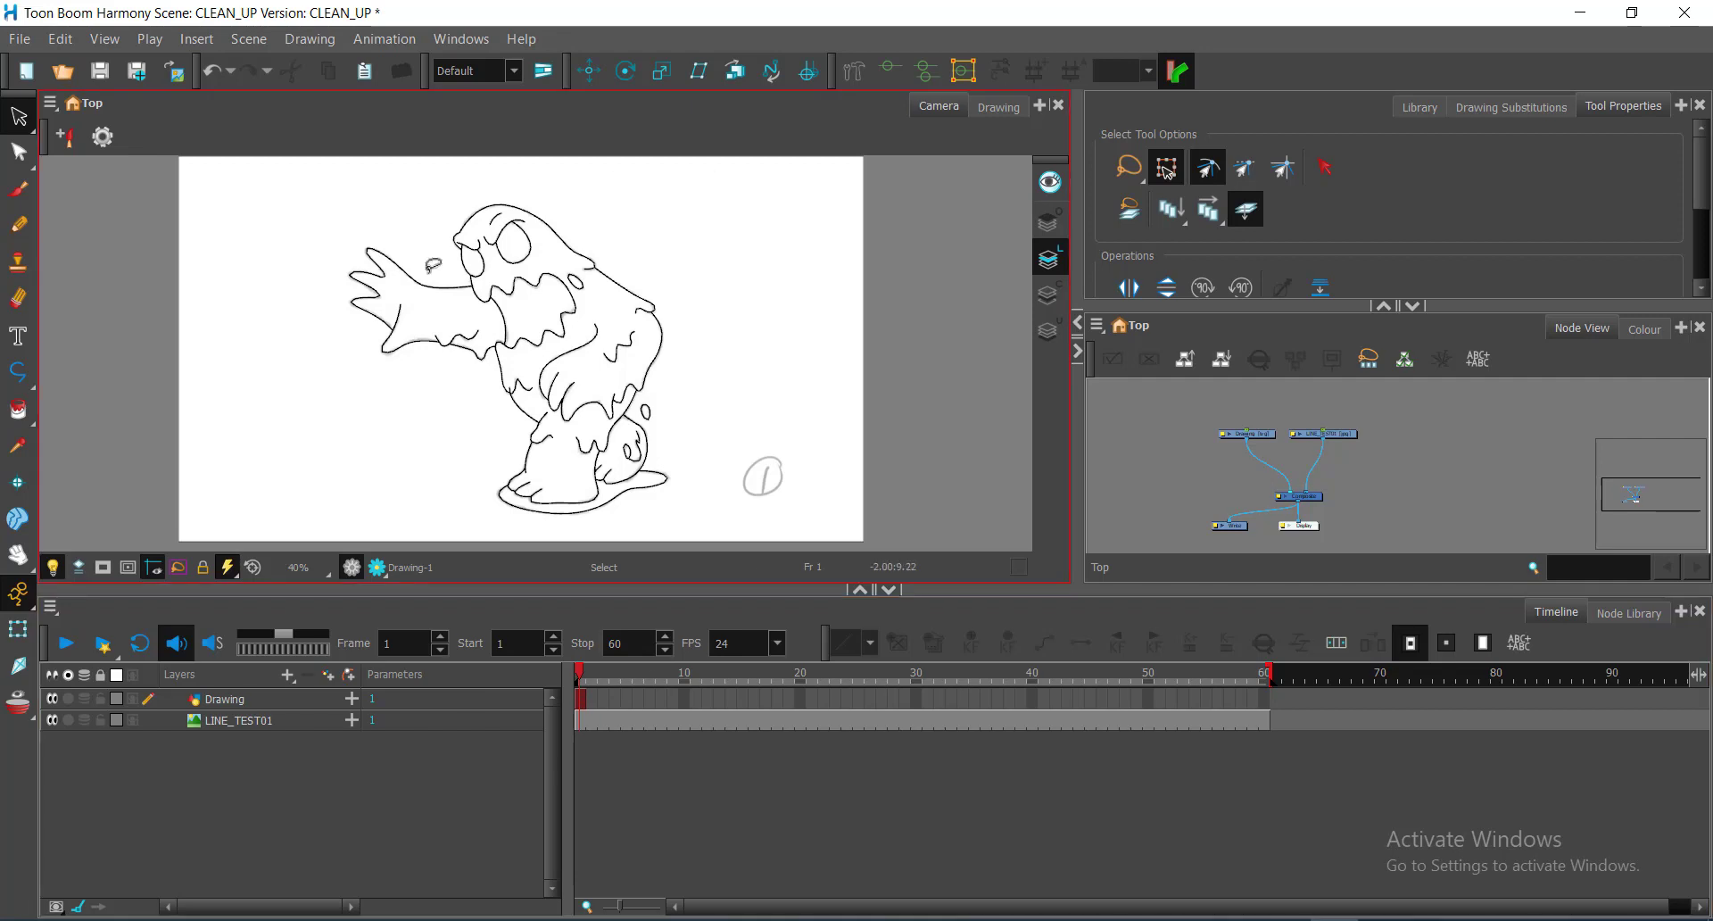
key("ctrl")
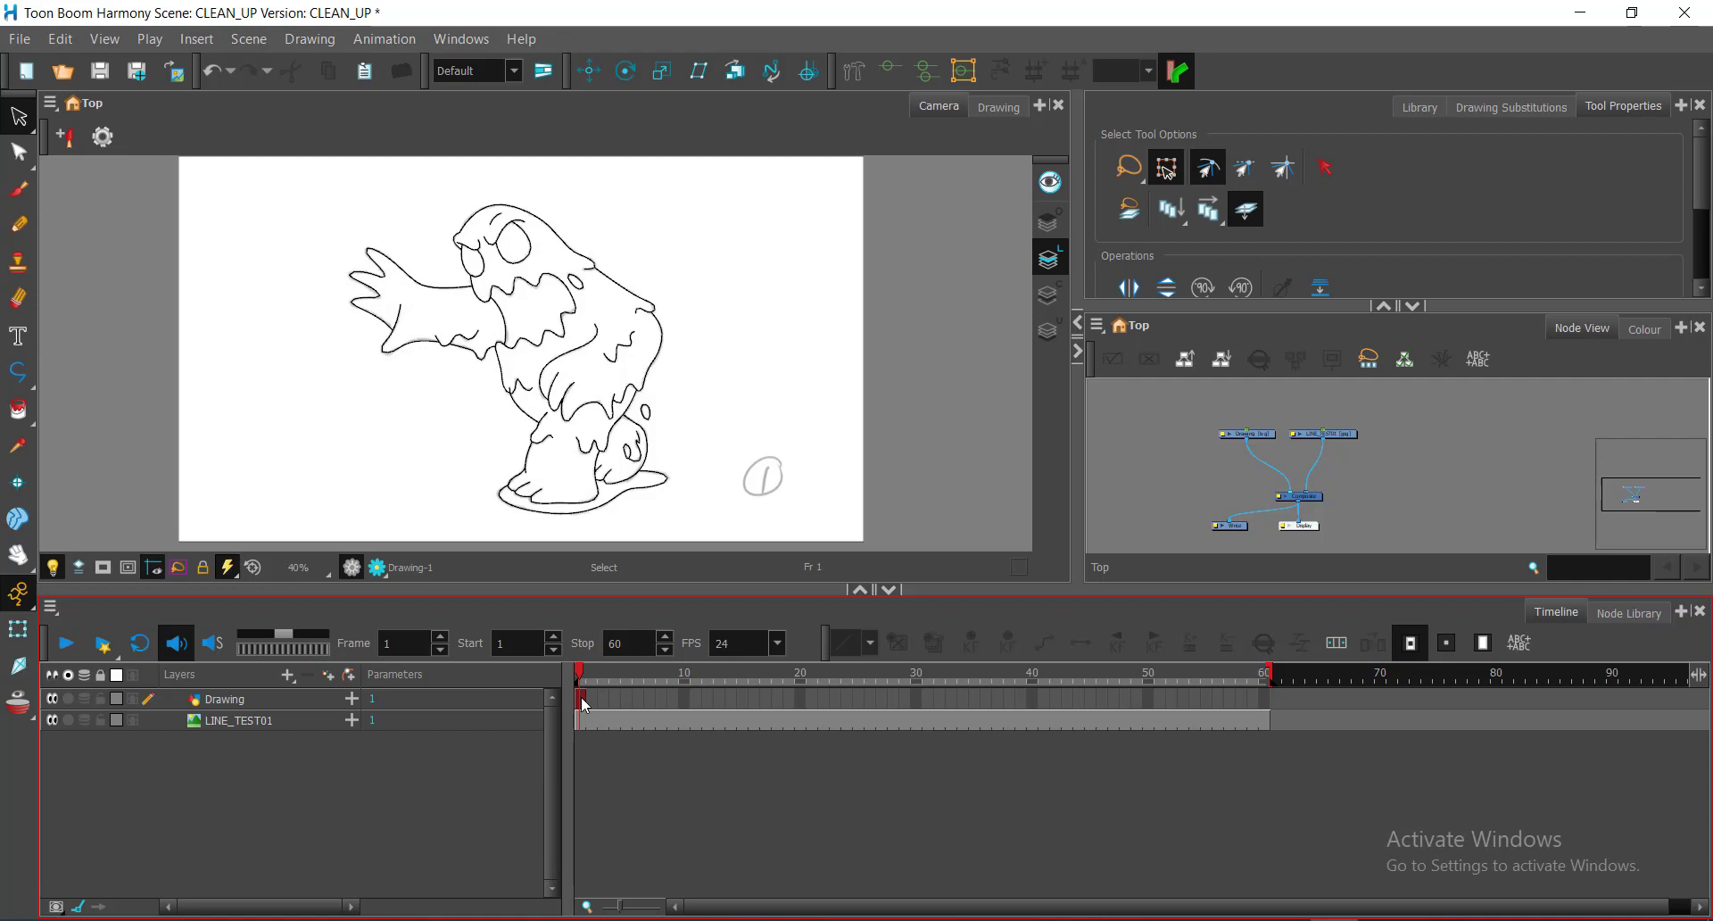
Insert a keyframe at frame 1 of the Drawing layer
left_click(265, 723)
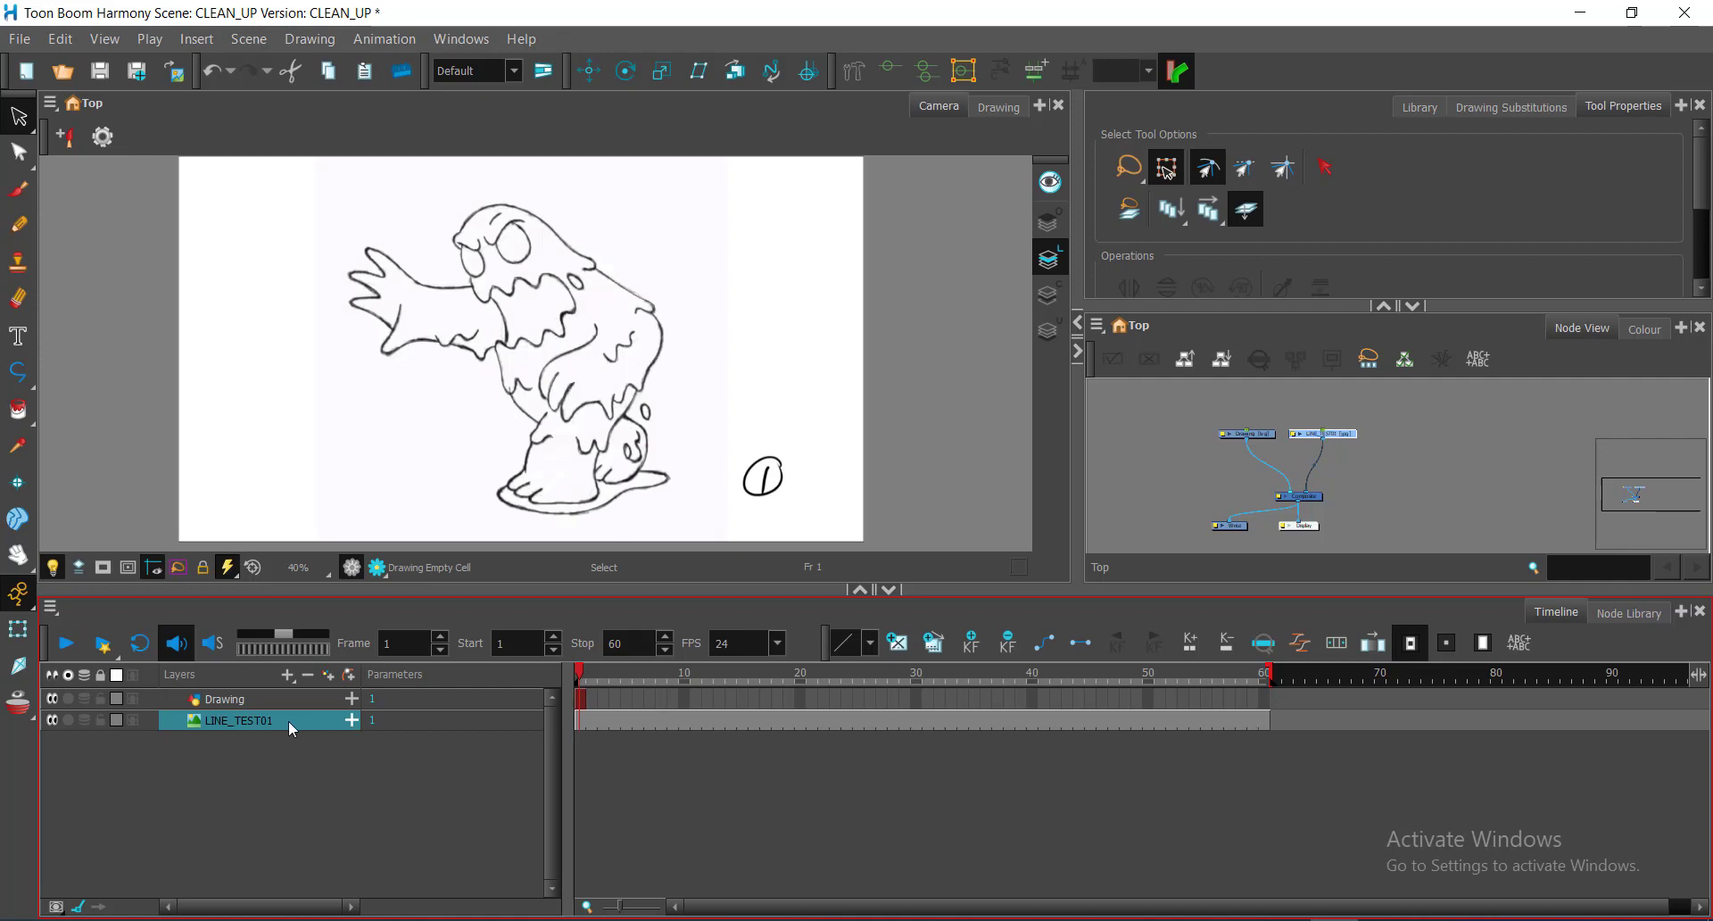
key("ctrl")
left_click(580, 699)
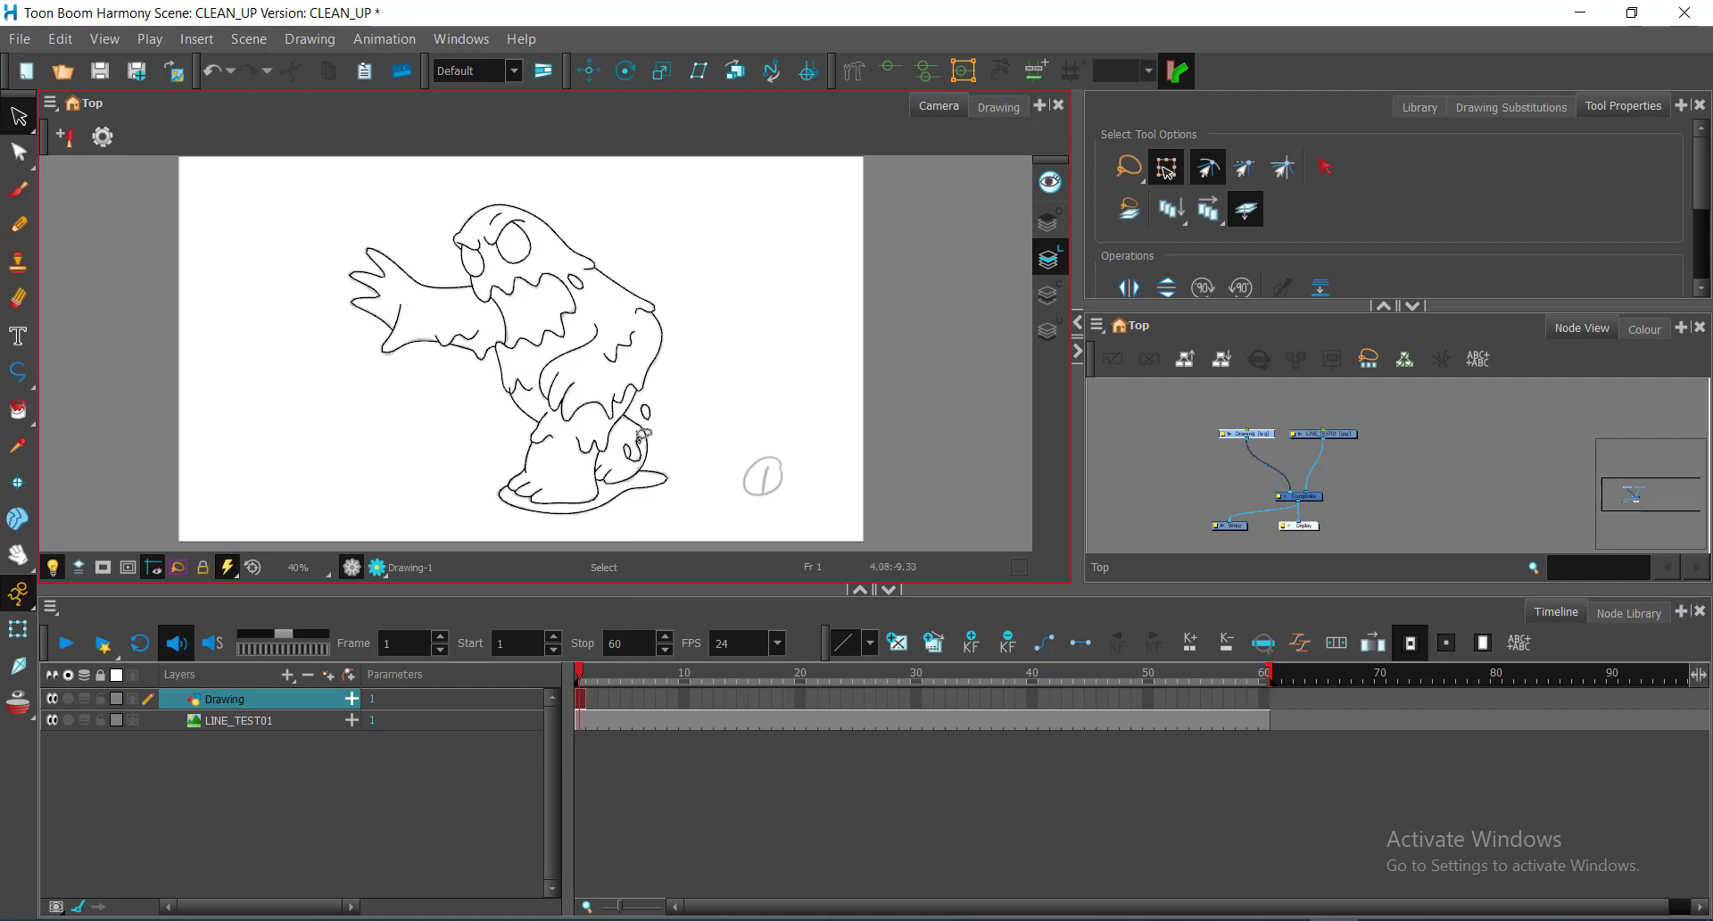
key("ctrl")
key("ctrl")
key("ctrl")
key("ctrl")
right_click(581, 692)
key("ctrl")
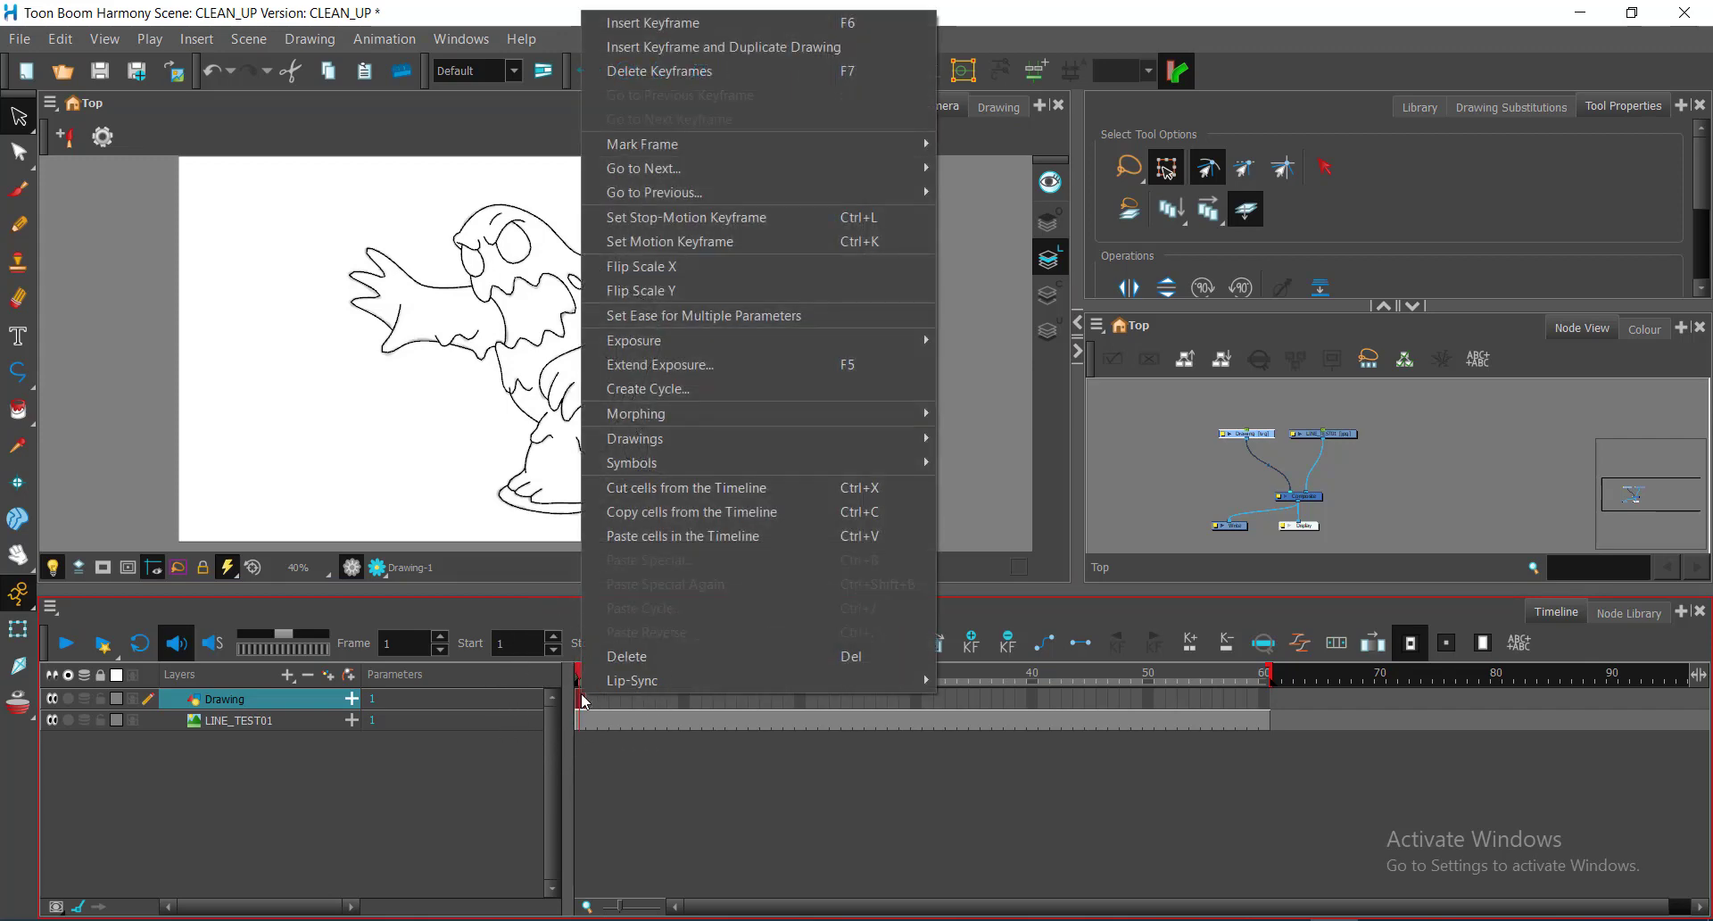
key("ctrl")
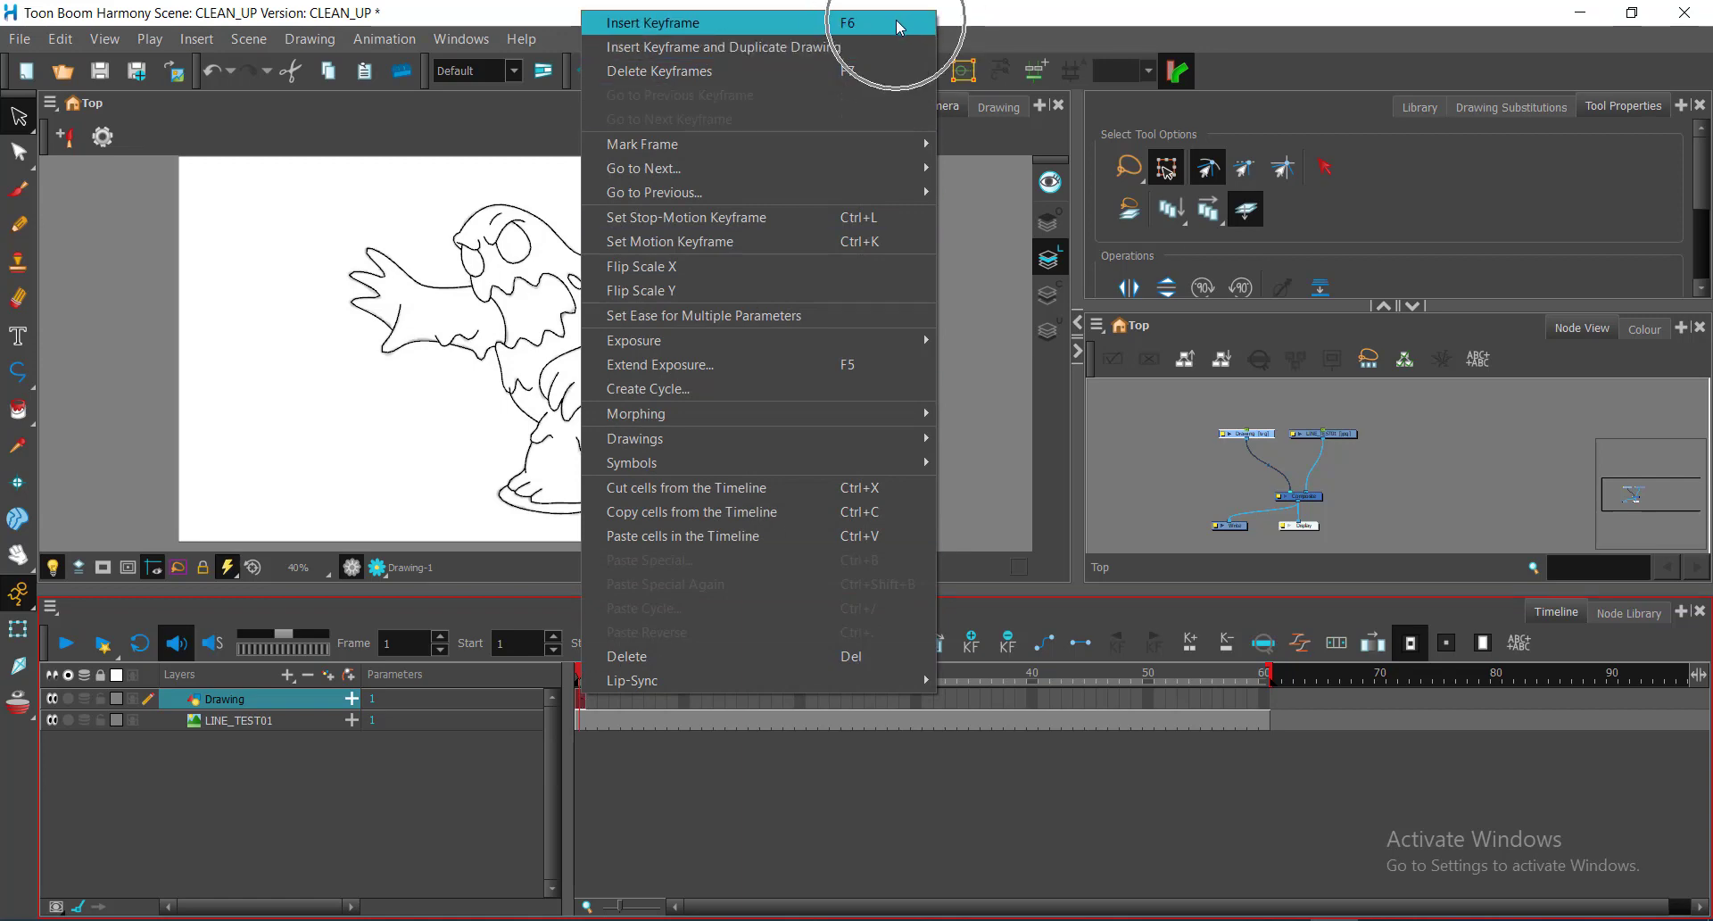
key("ctrl")
key("ctrl")
key("ctrl")
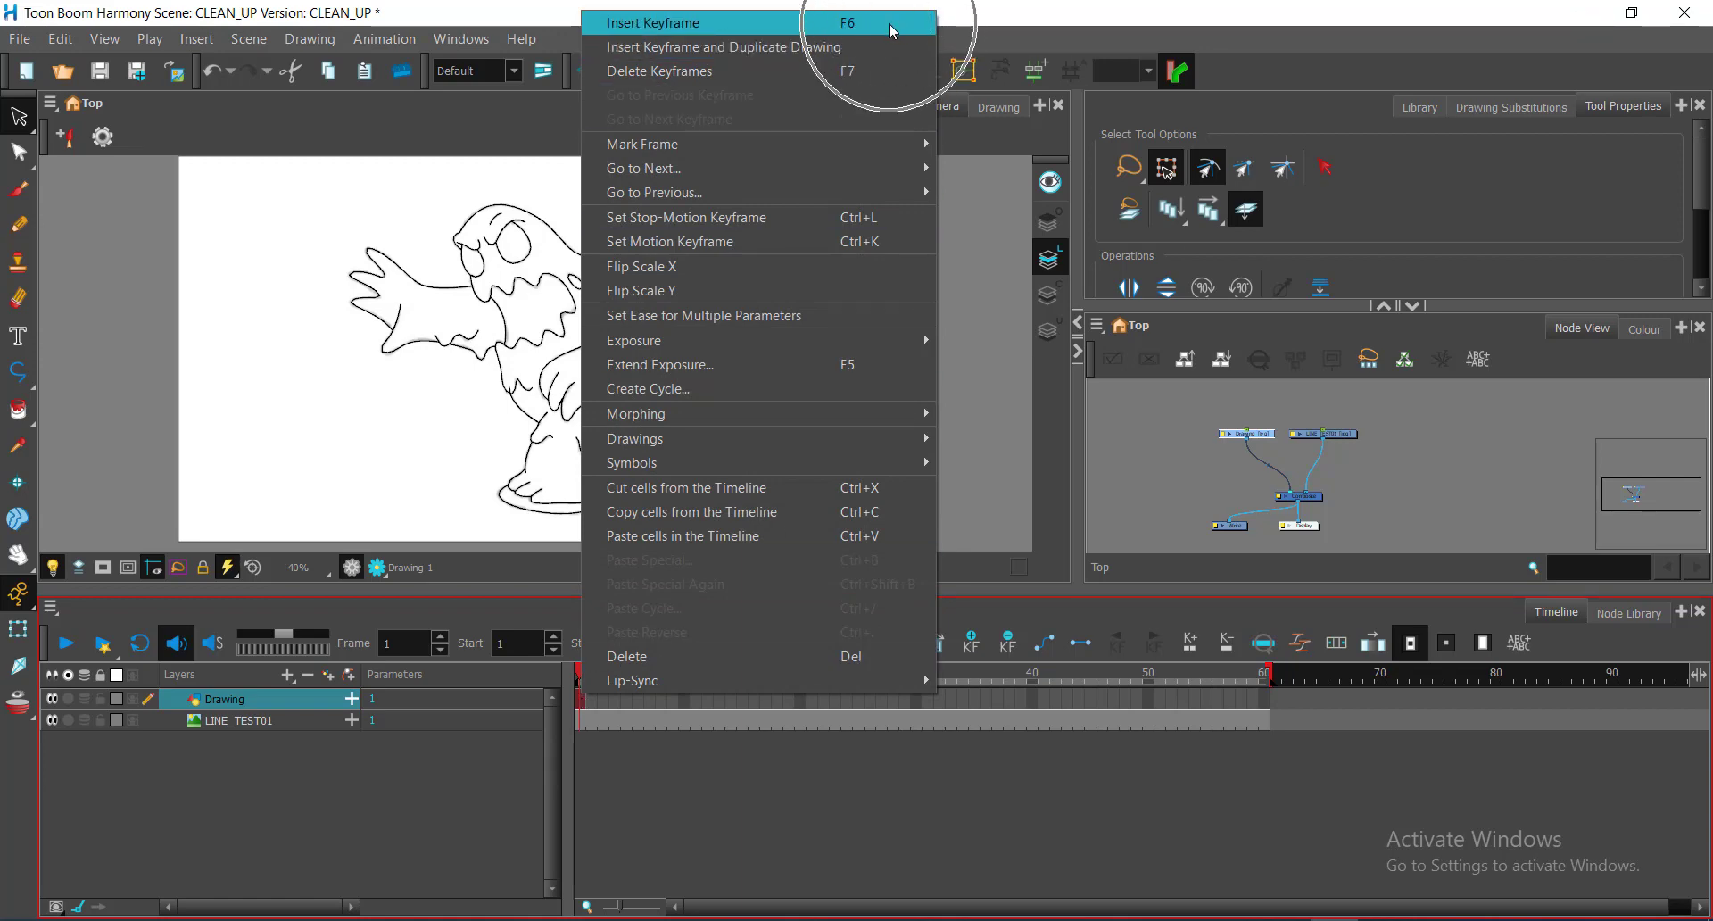
key("ctrl")
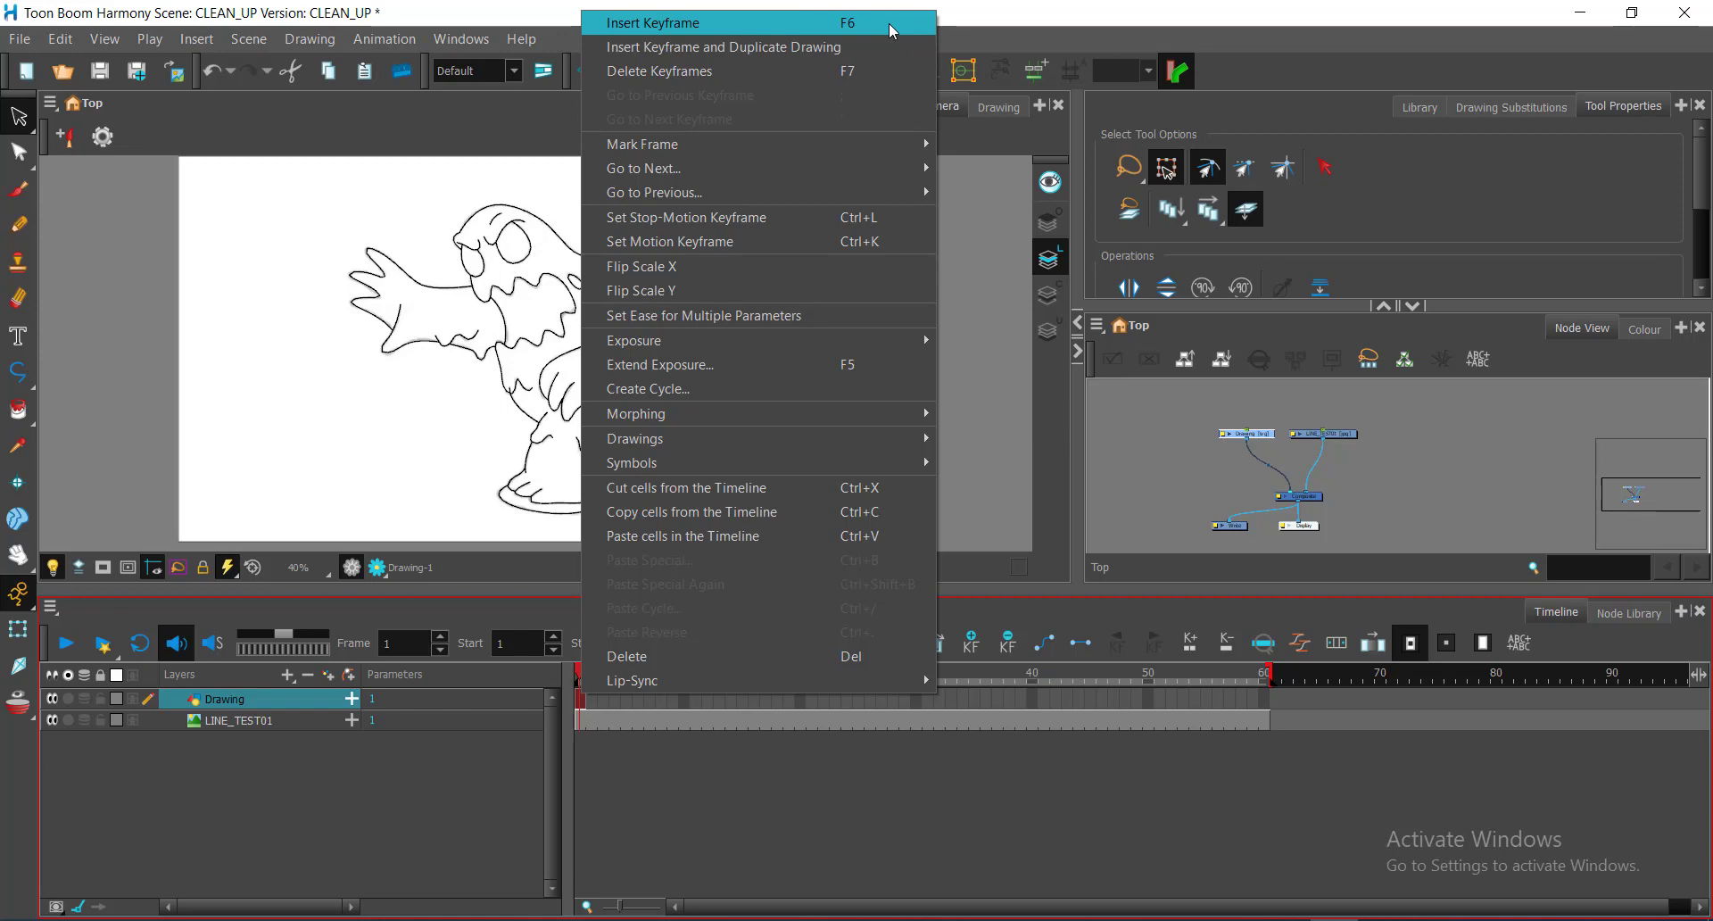
left_click(892, 29)
left_click(618, 782)
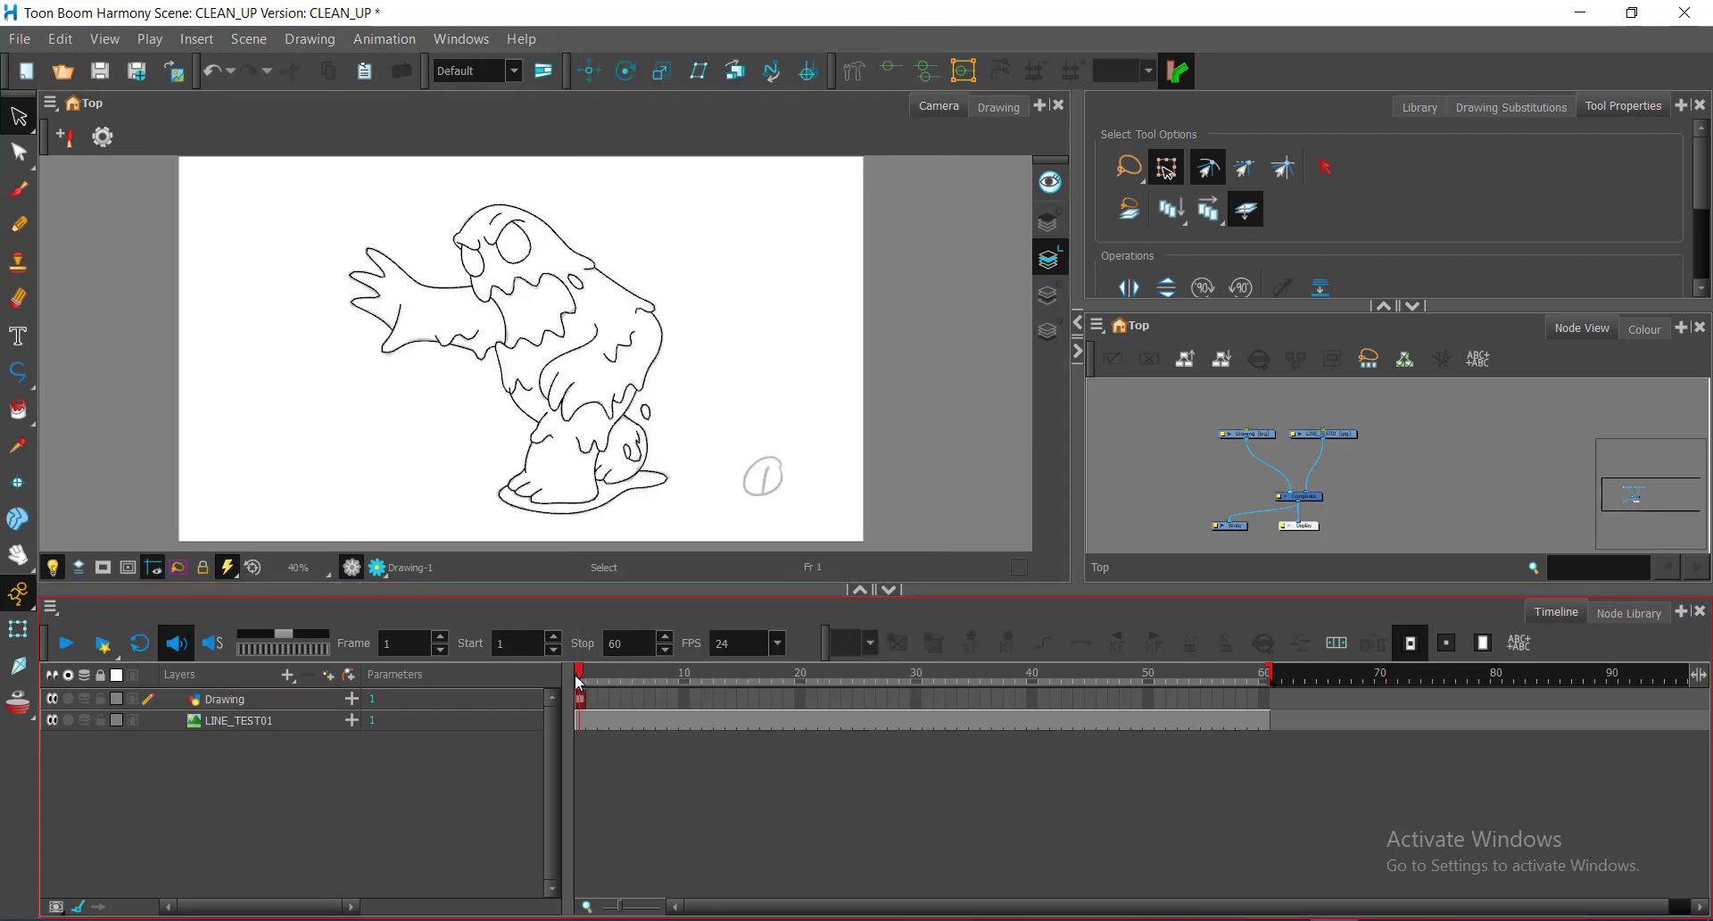
Delete the LINE_TEST01 image layer together with its drawing files and element folders
key("ctrl")
key("ctrl")
key("ctrl")
left_click(248, 721)
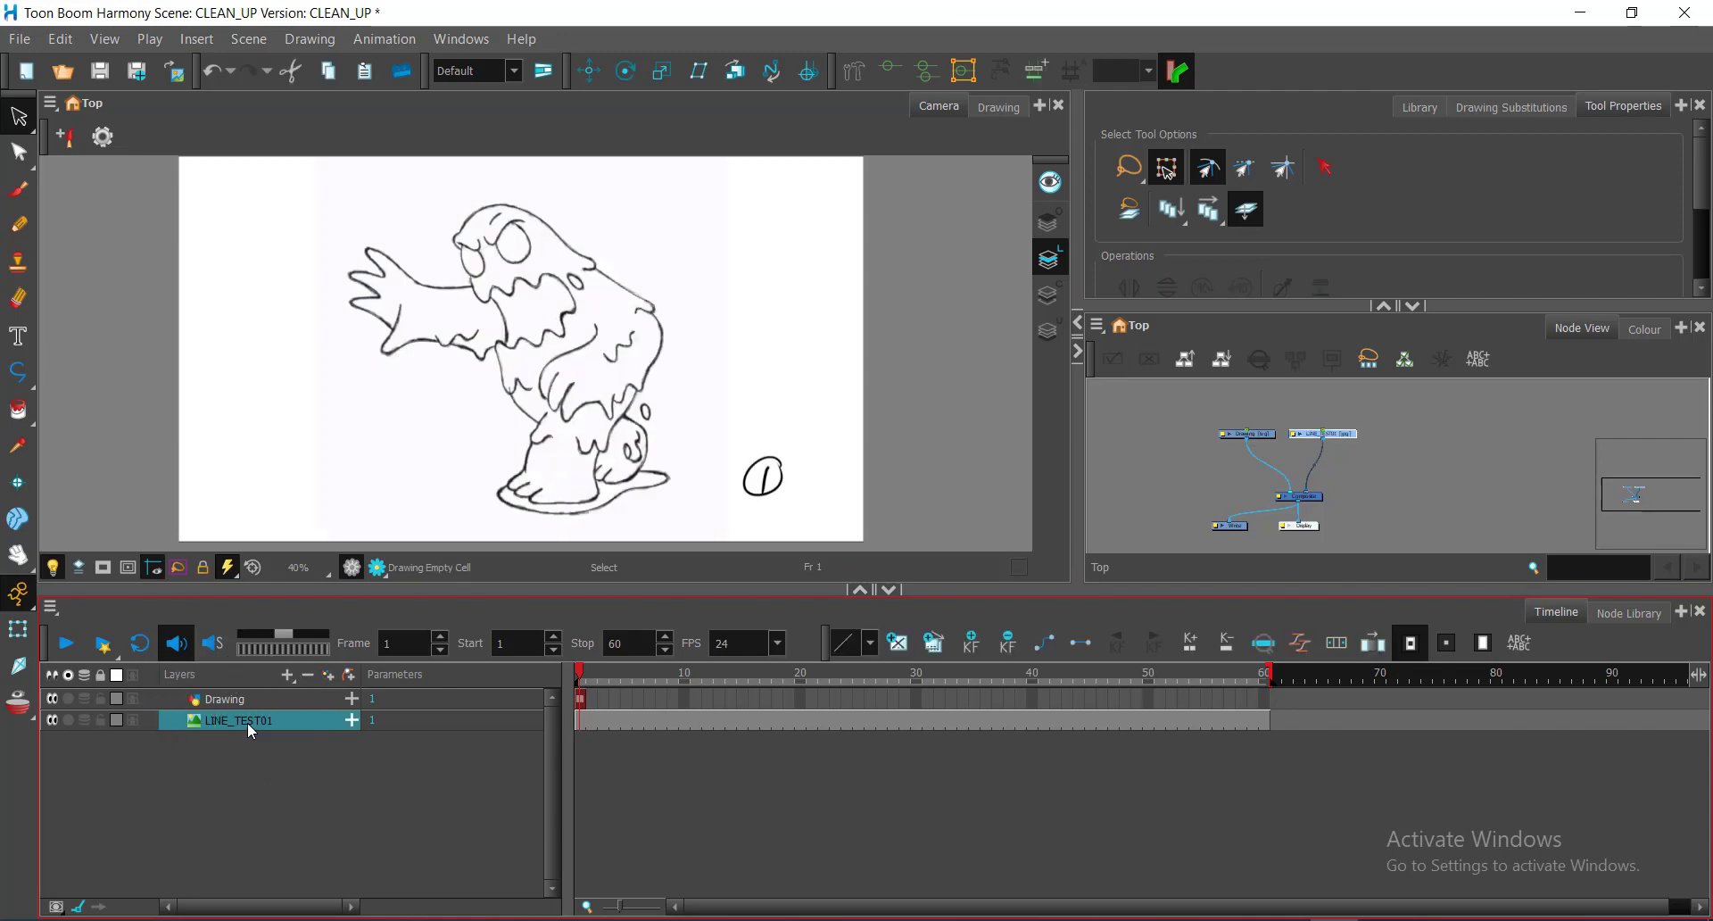
left_click_drag(1380, 410, 1282, 455)
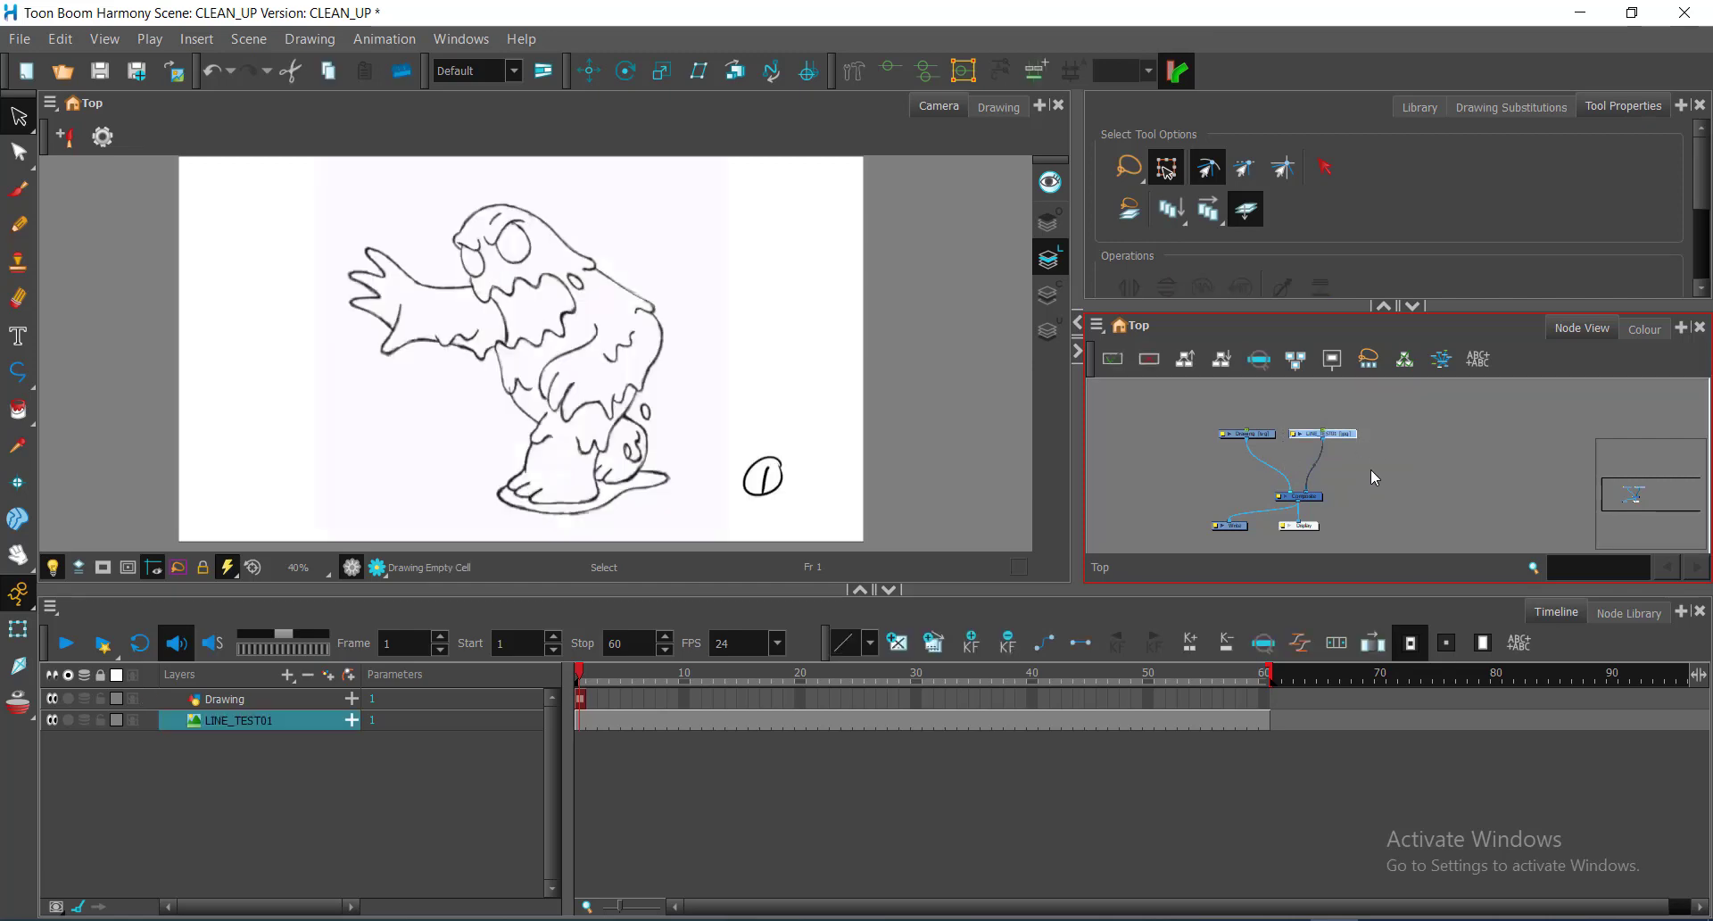
left_click_drag(1388, 389, 1286, 468)
key("Delete")
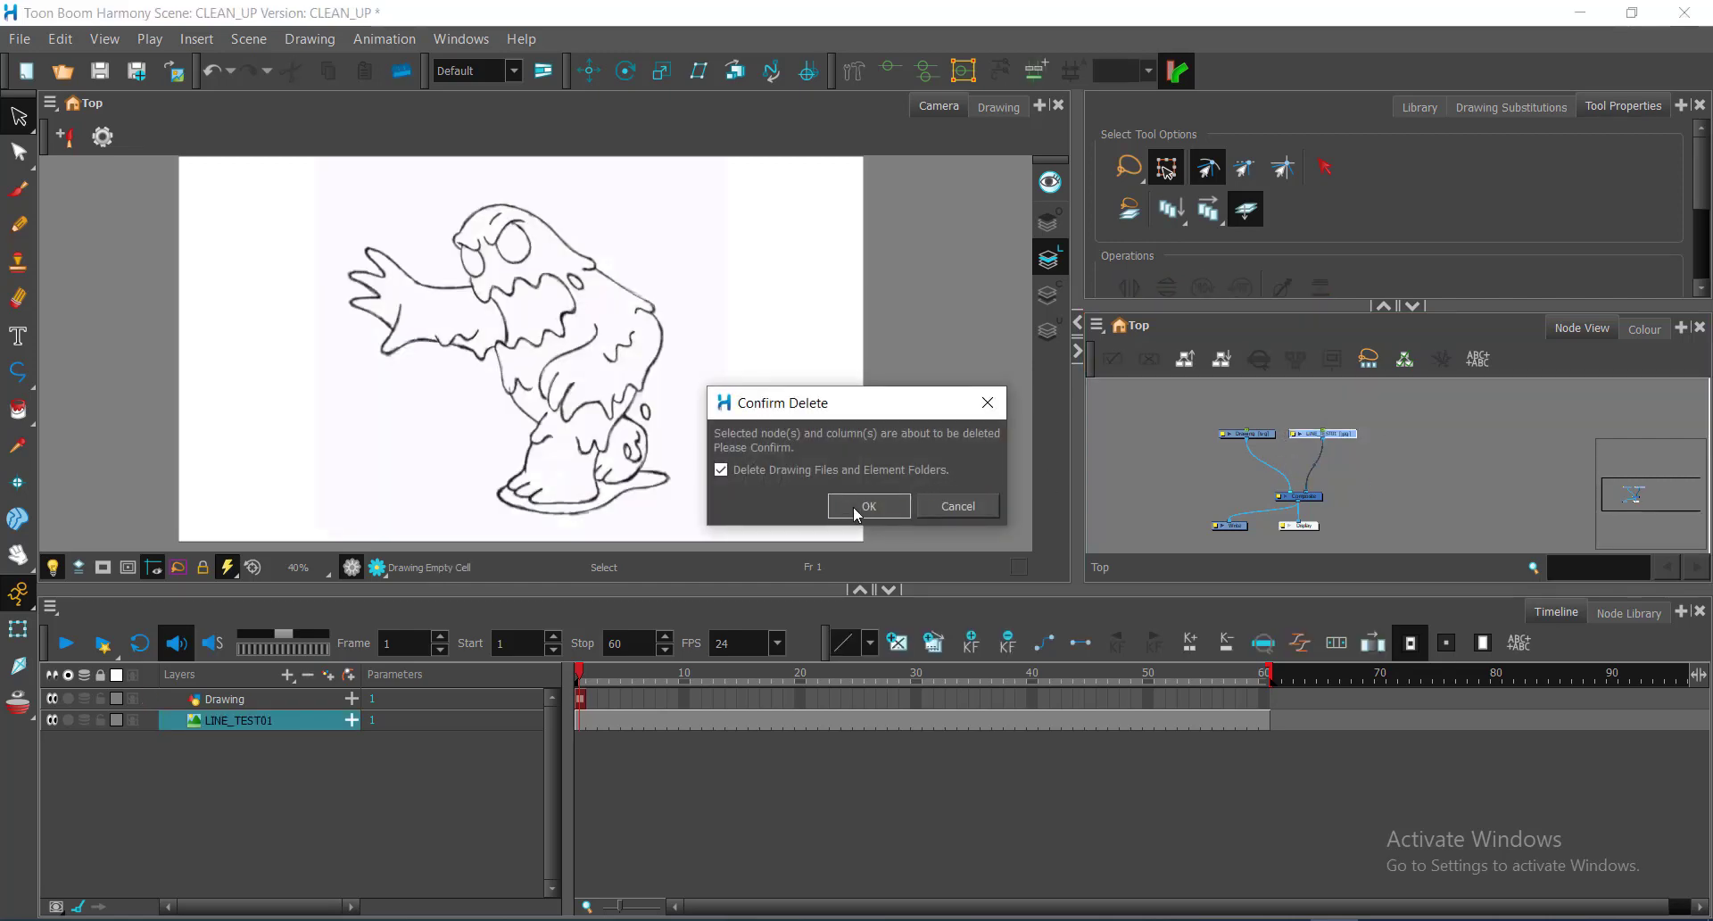
left_click(858, 515)
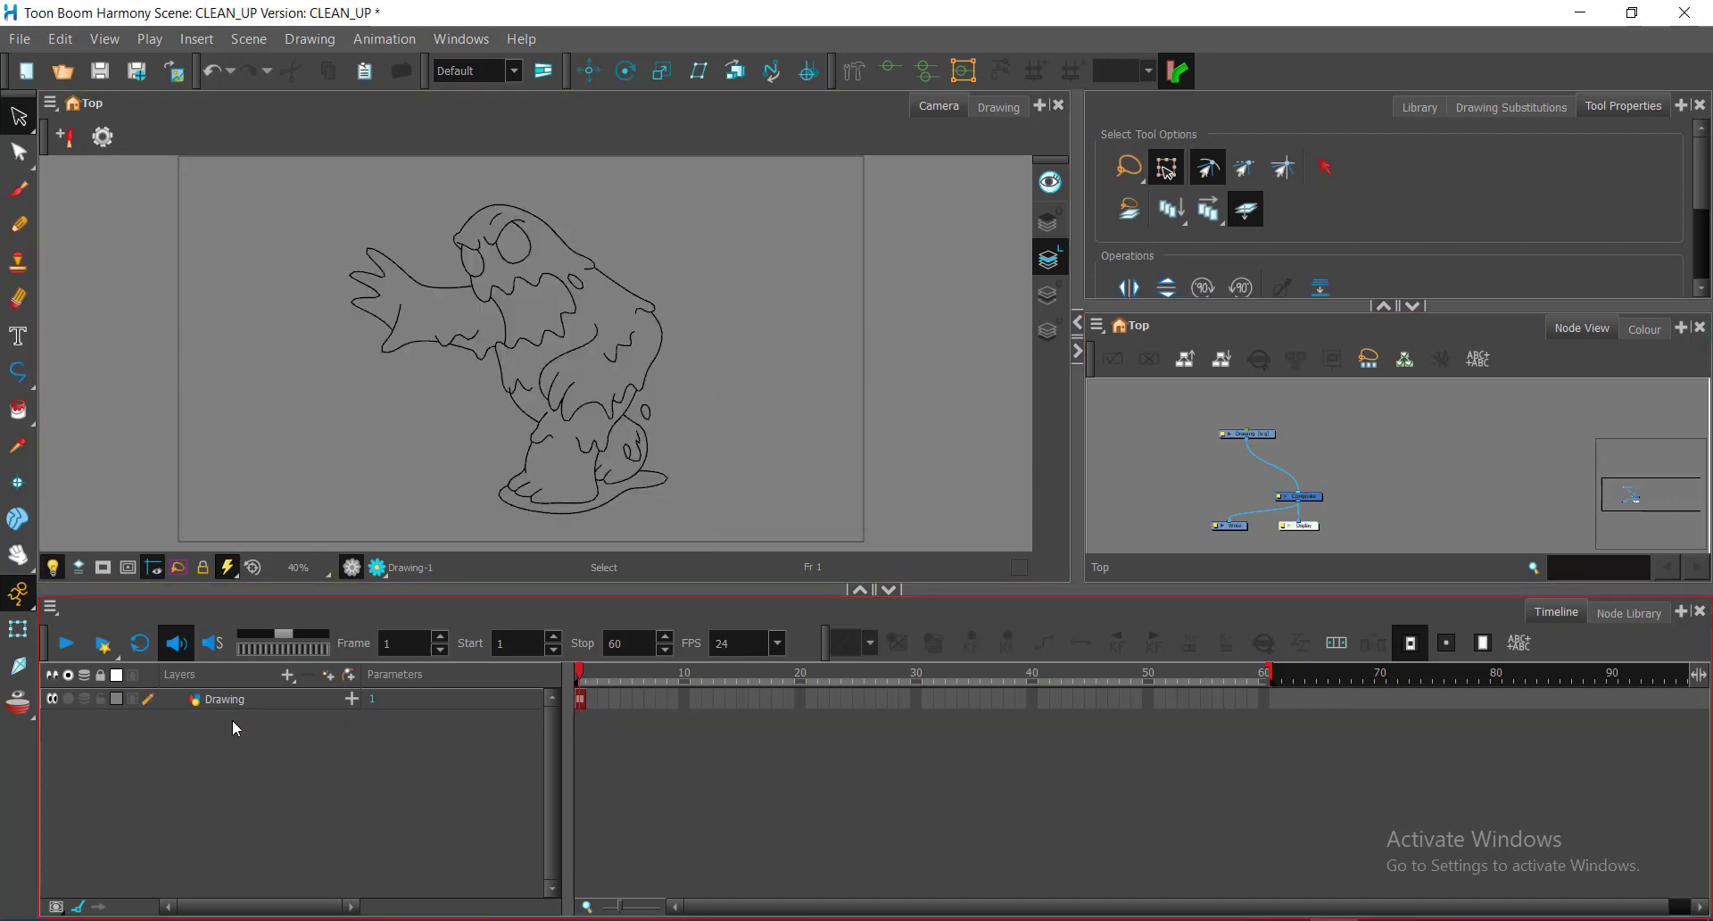
left_click(255, 697)
left_click(1374, 419)
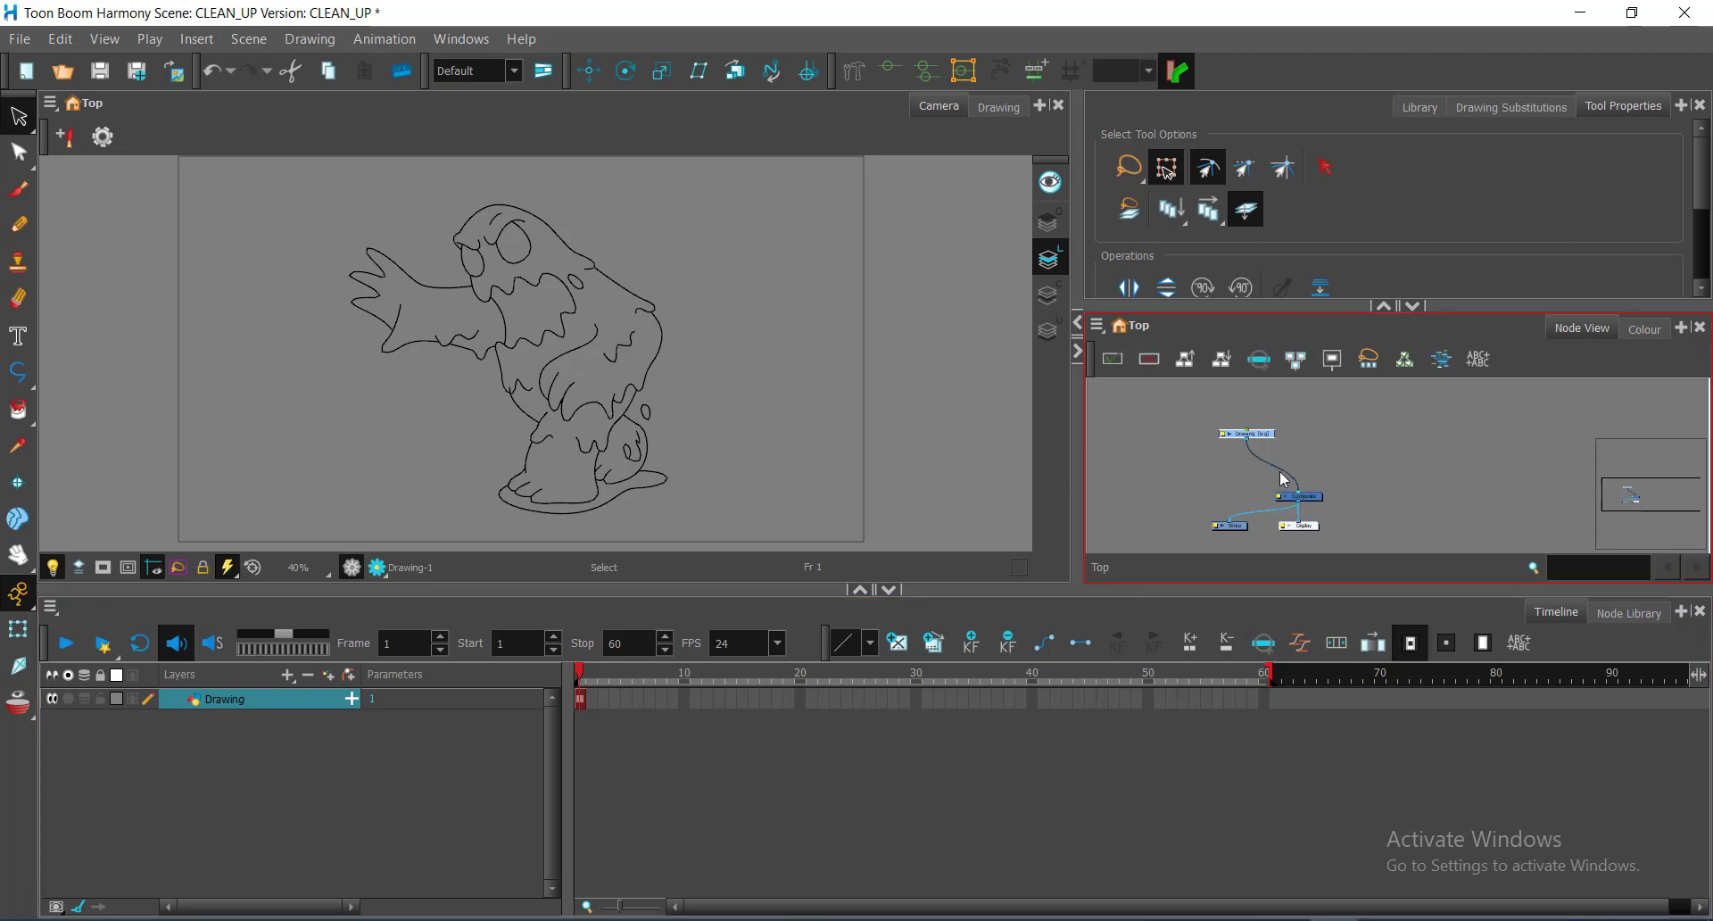
left_click(1322, 457)
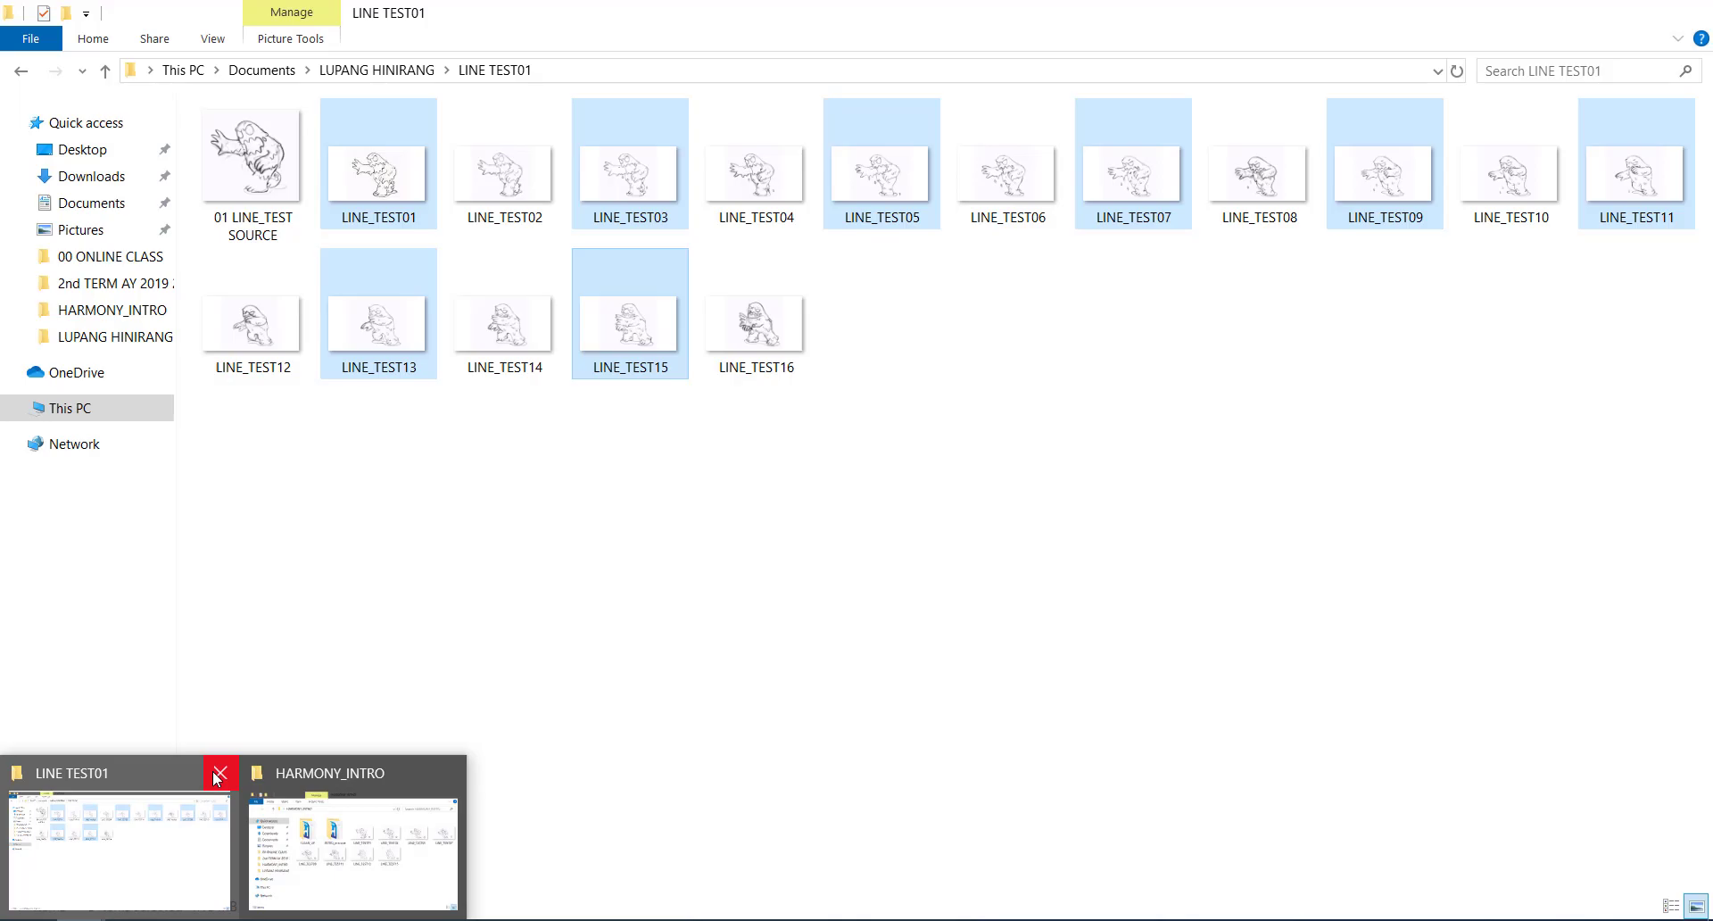
In File Explorer, close the LINE TEST01 folder window and open LINE_TEST03 from the HARMONY_INTRO folder to view the next rough drawing
left_click(214, 772)
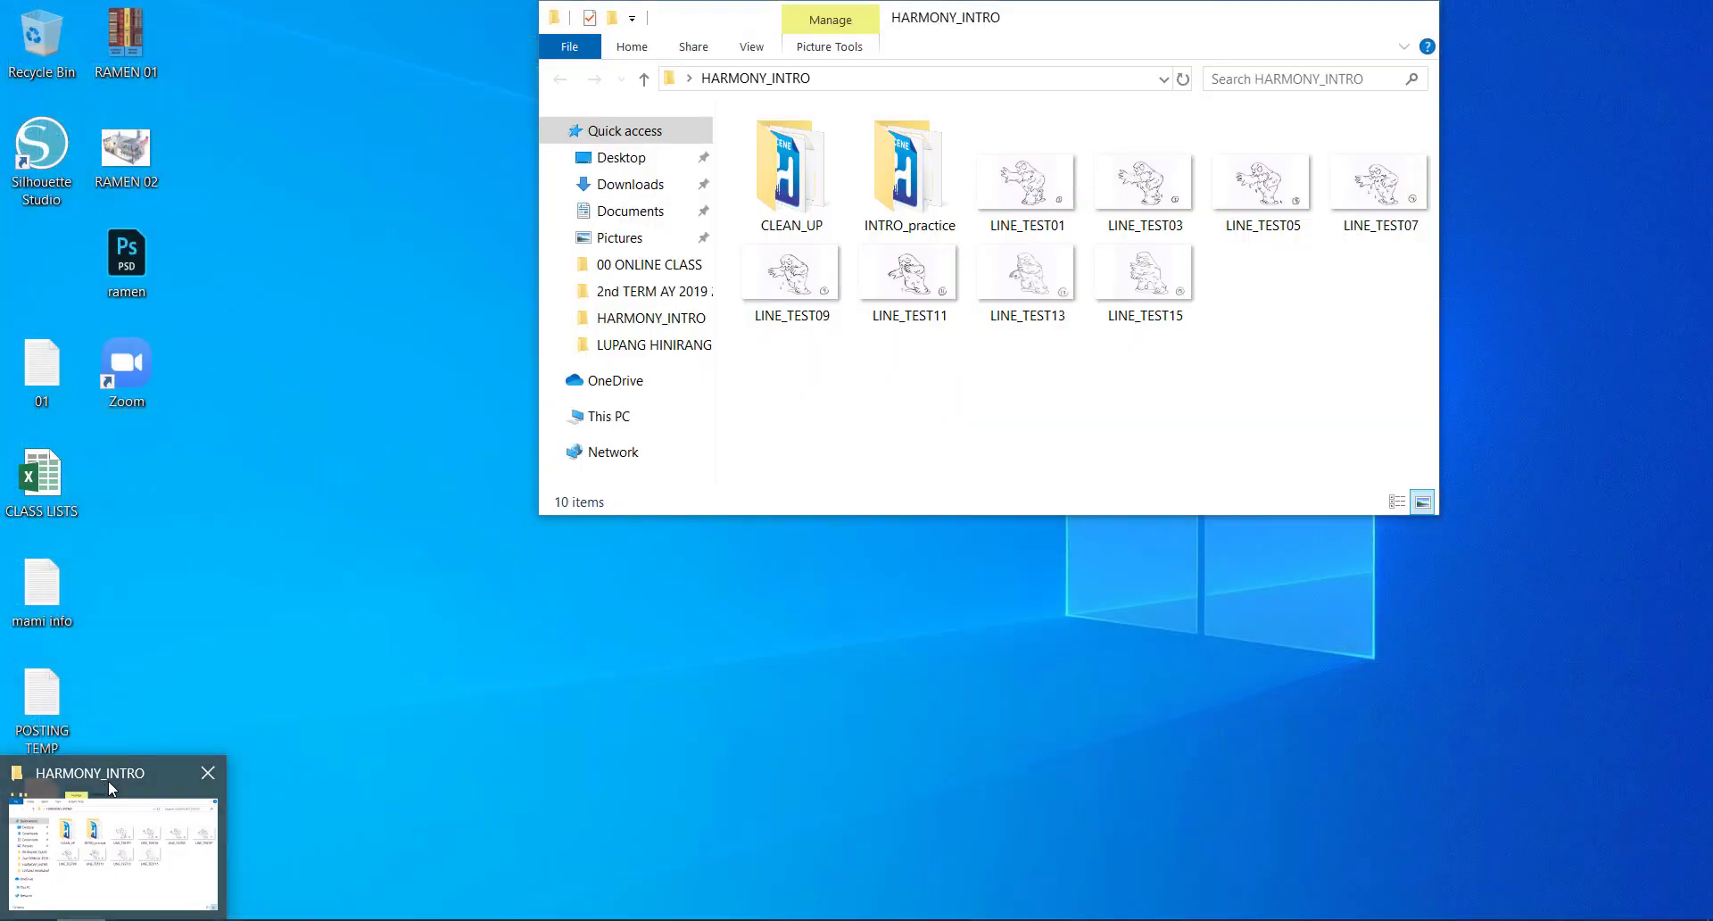
left_click(116, 848)
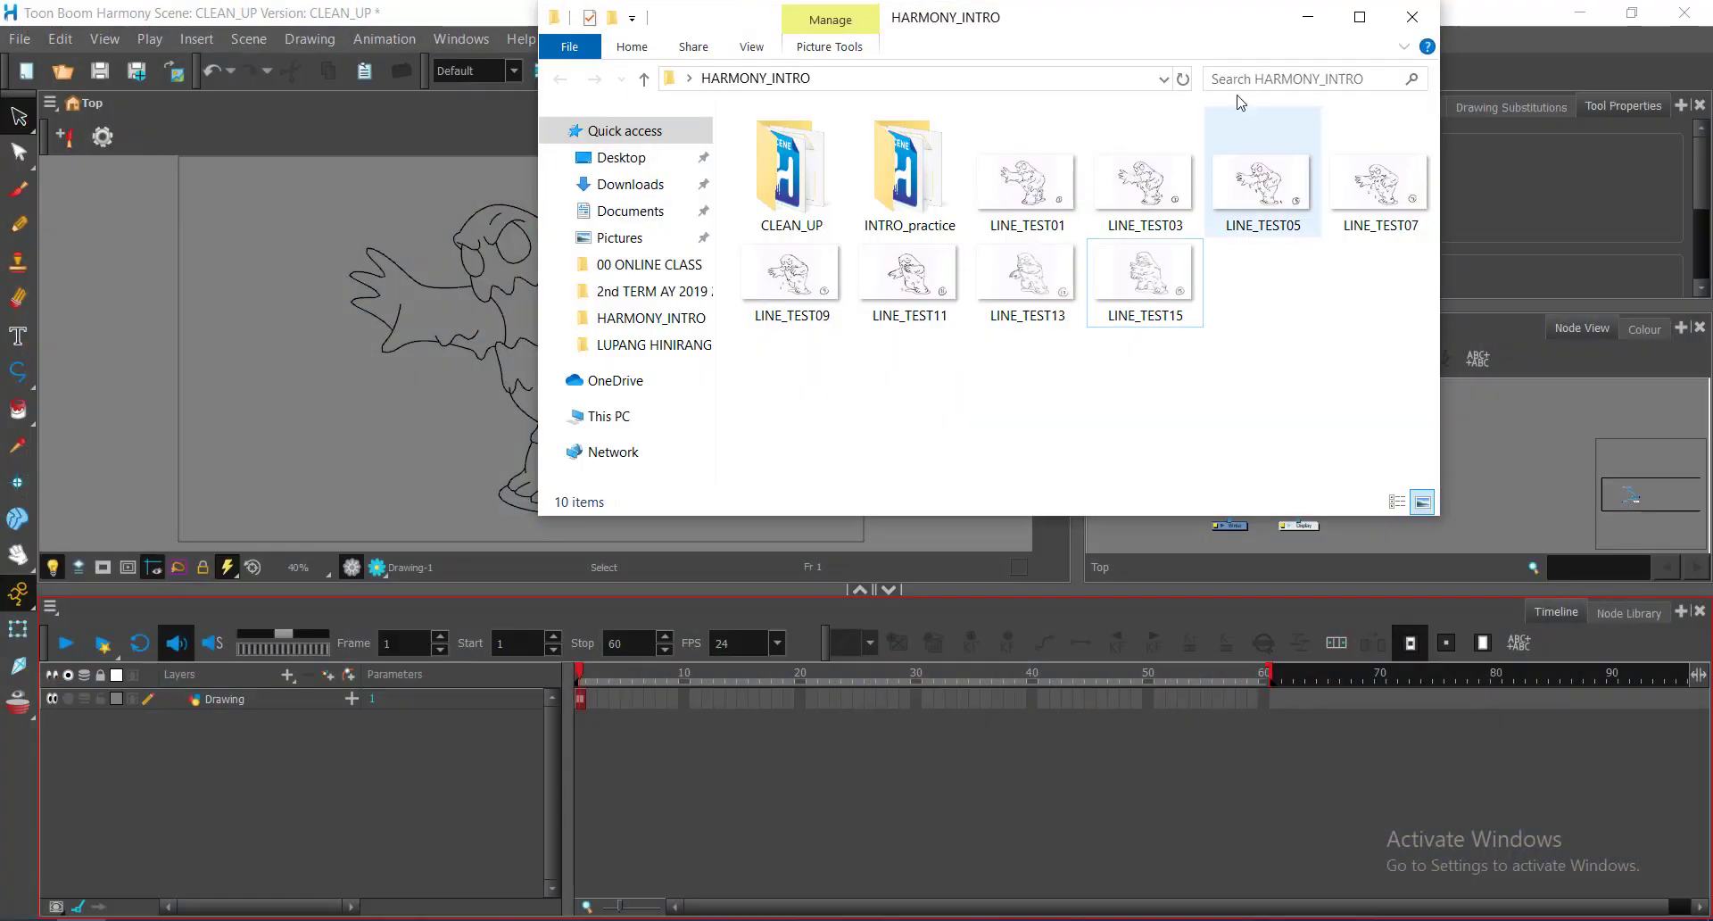
left_click(1051, 183)
left_click(1144, 188)
left_click(1301, 194)
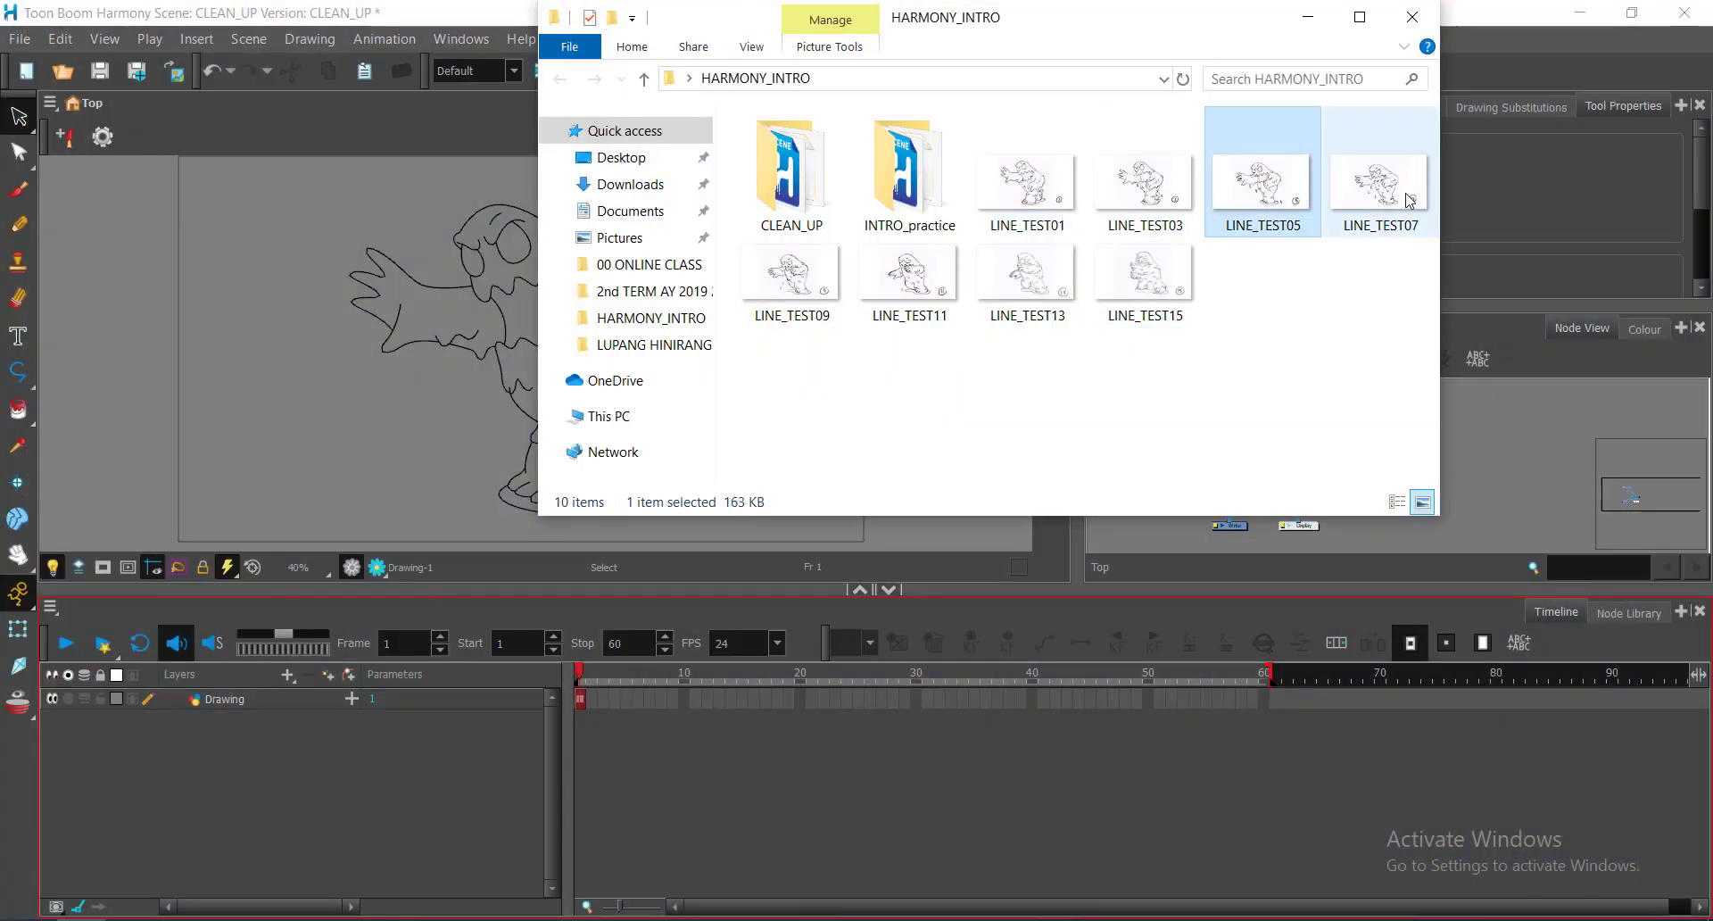
left_click(1407, 196)
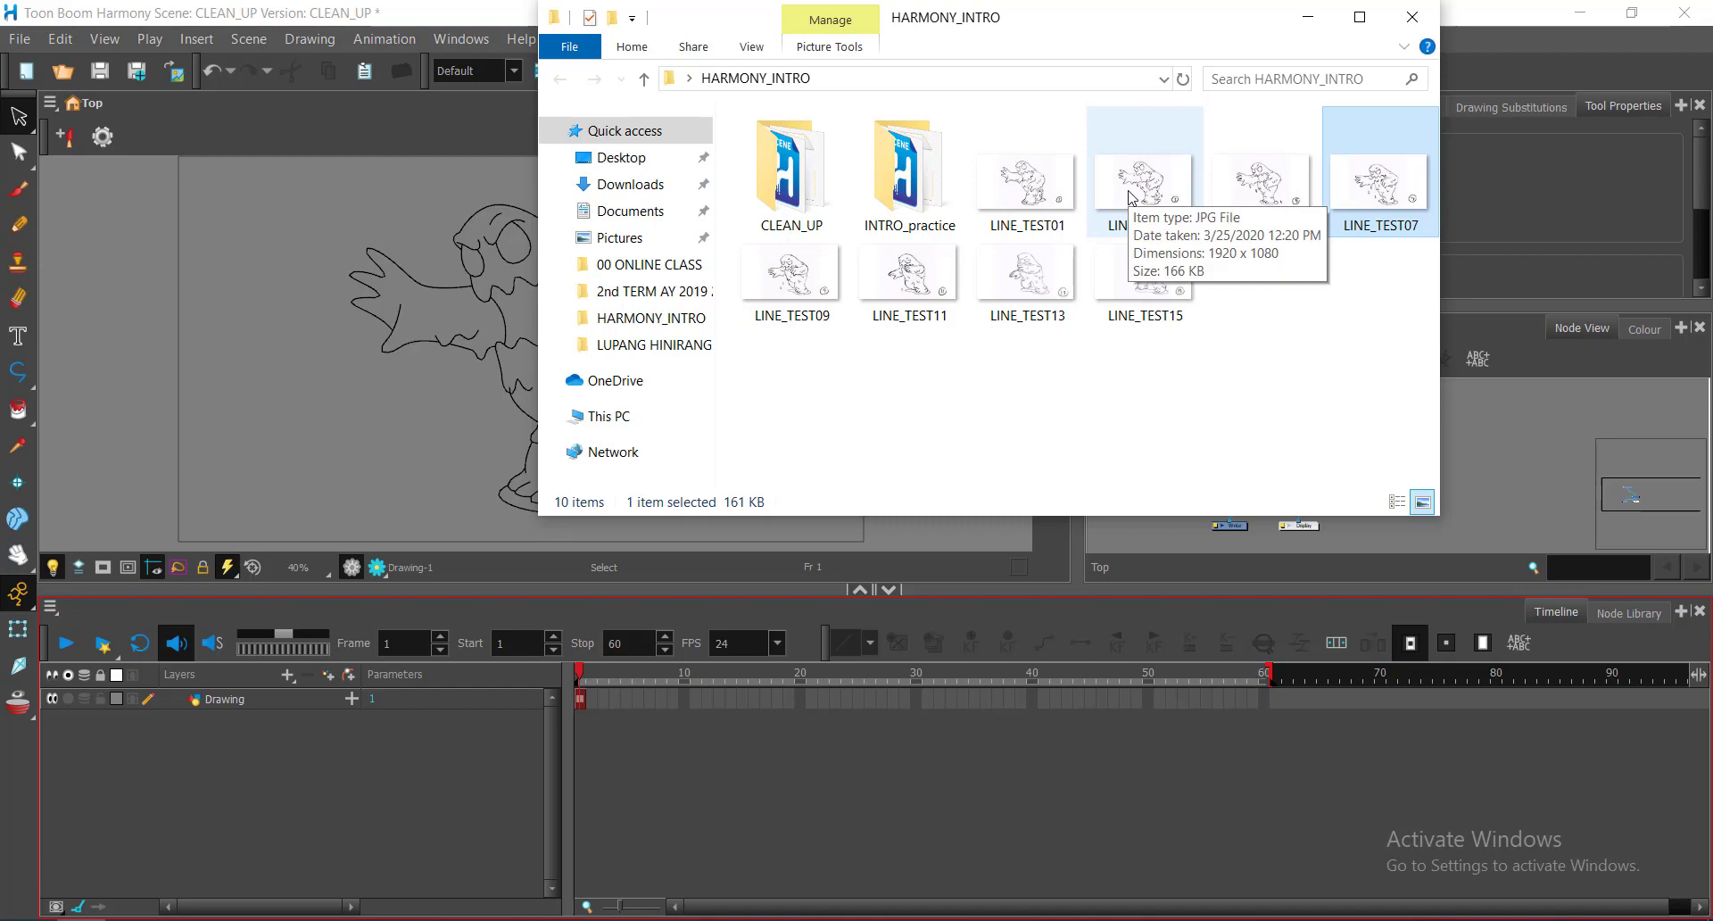
double_click(1127, 196)
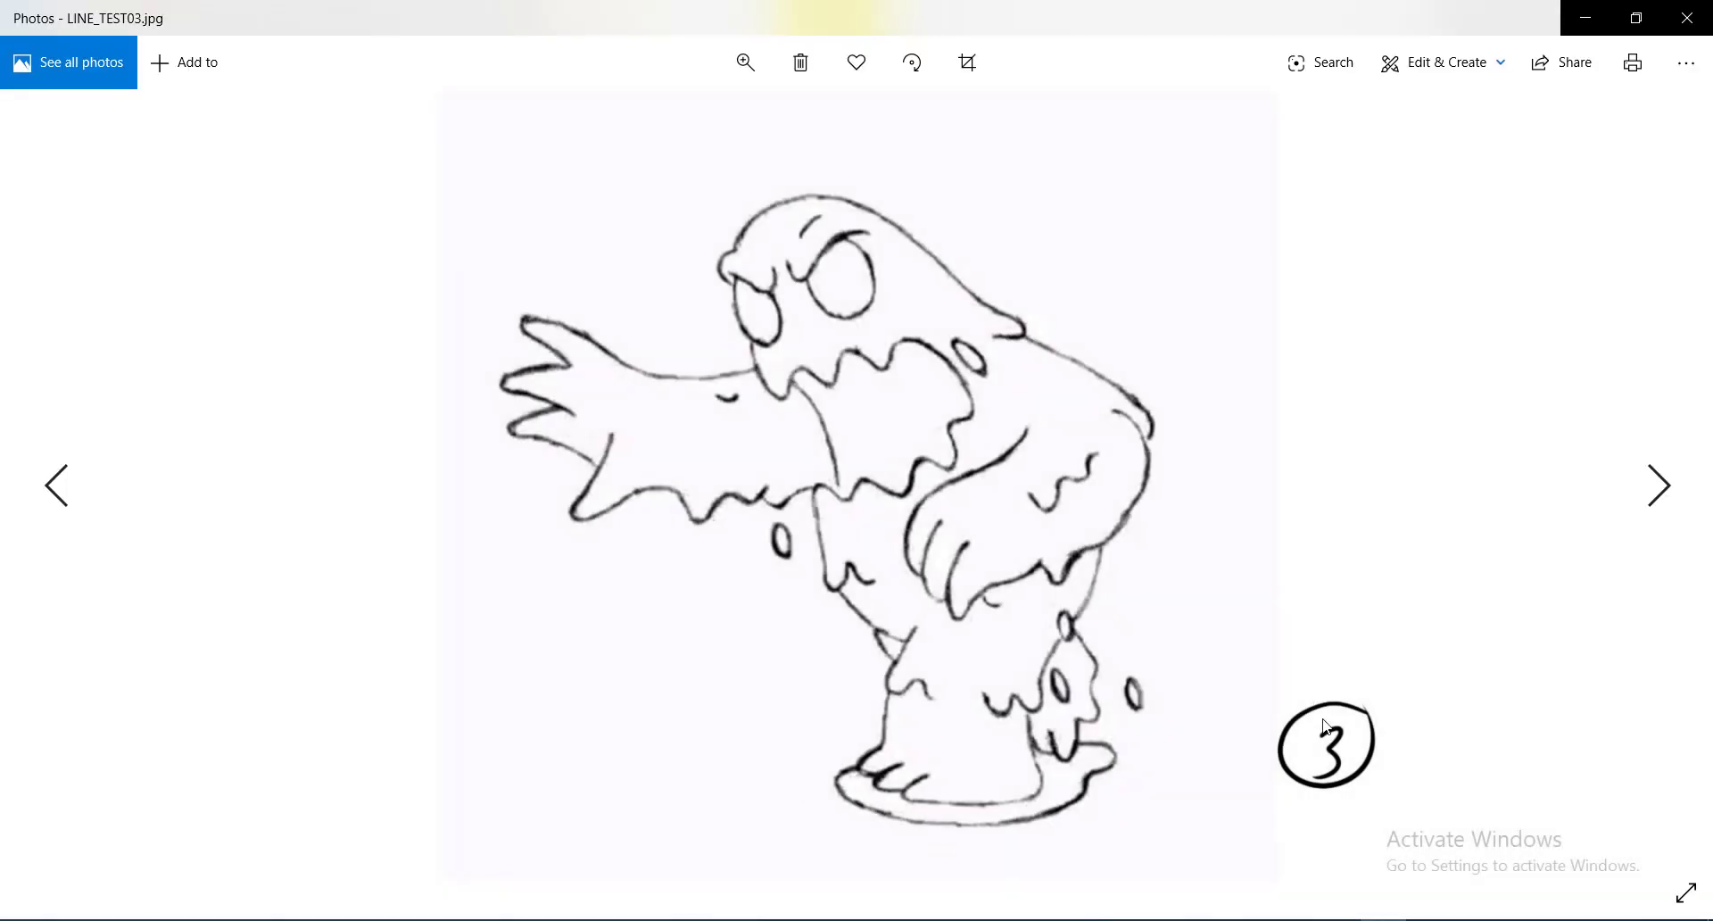
Review the rough drawings from LINE_TEST03 forward to LINE_TEST15, and go back through them to LINE_TEST01
key("ctrl")
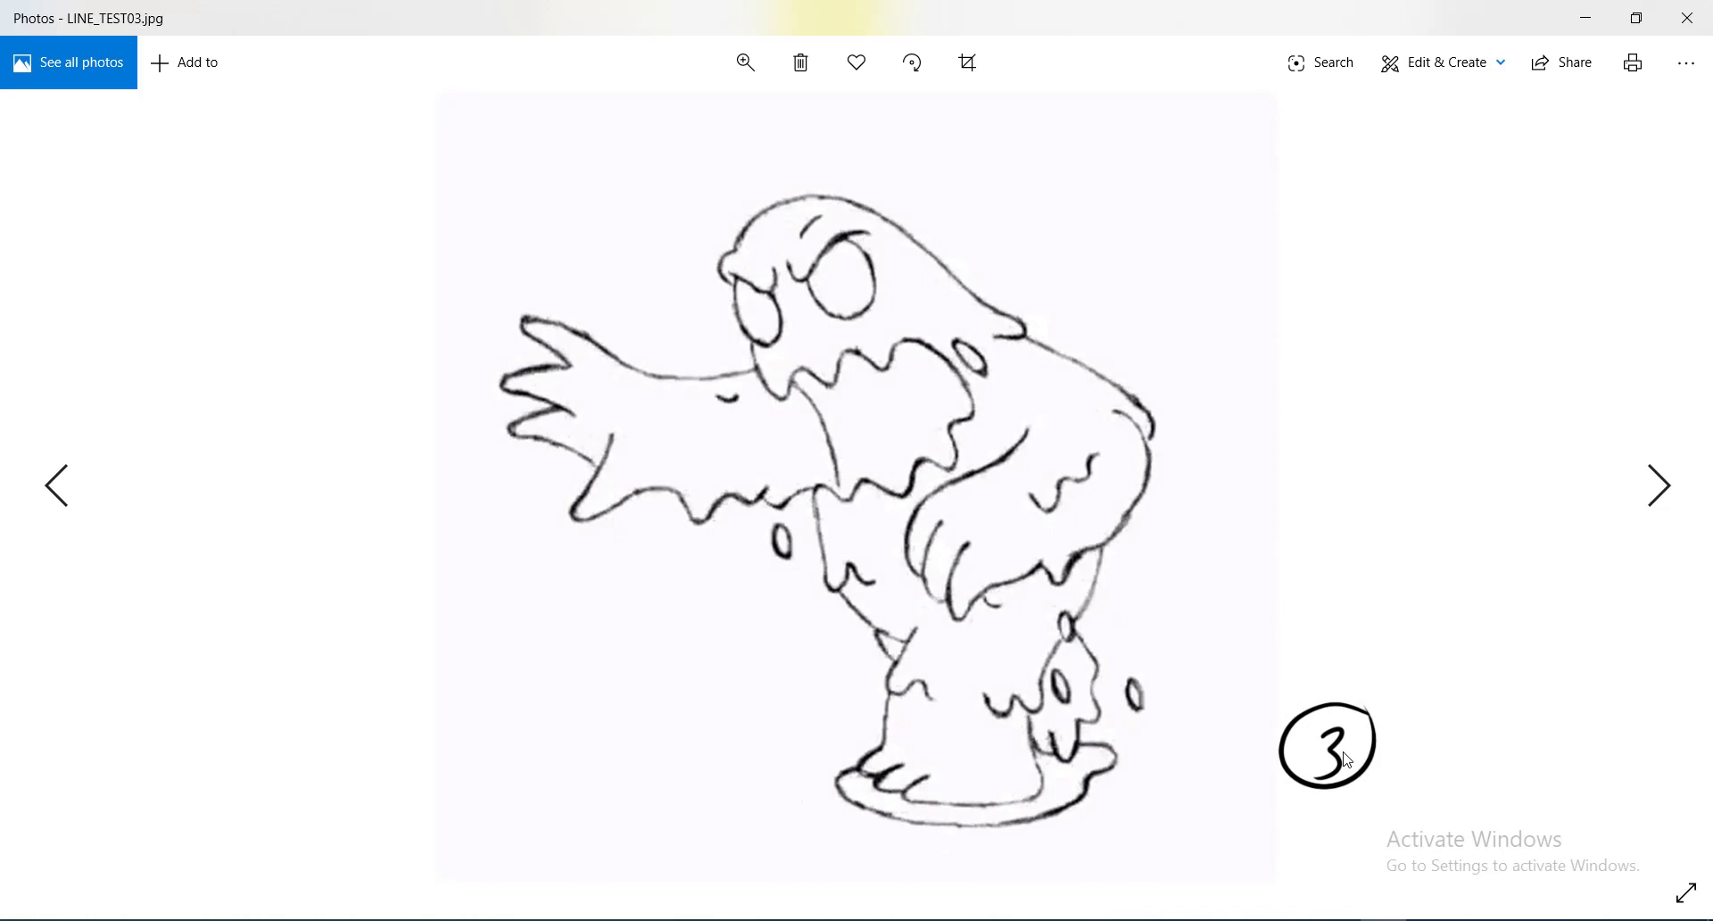
key("ctrl")
key("ctrl")
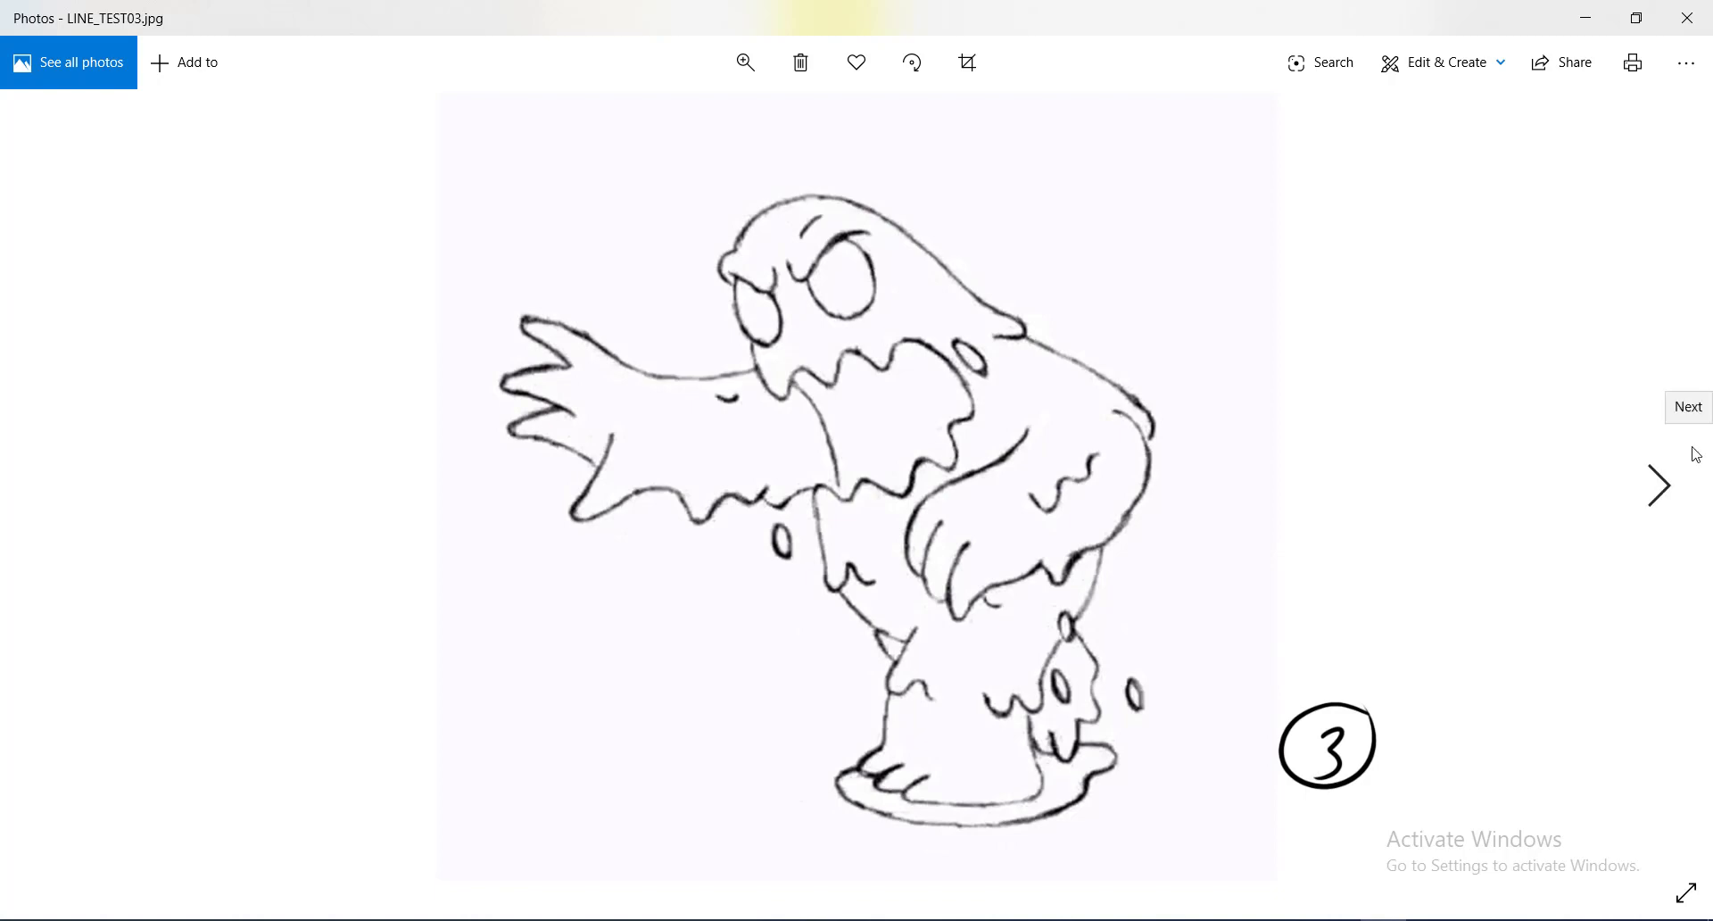
left_click(1696, 454)
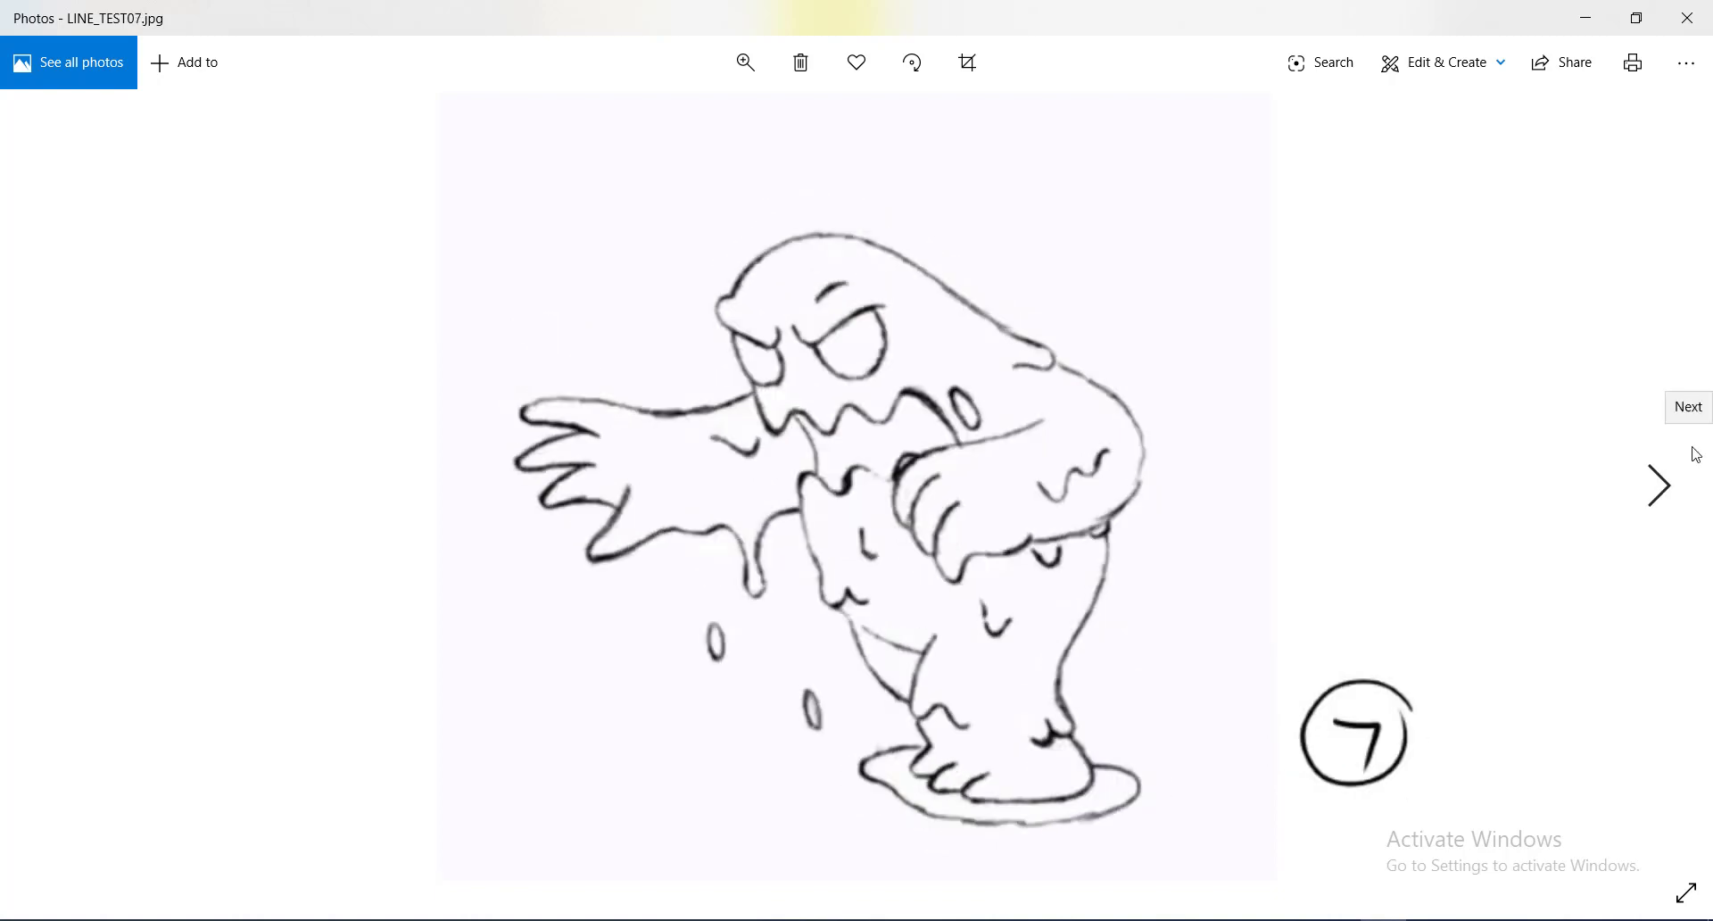
left_click(1696, 454)
left_click(1696, 454)
left_click(1697, 454)
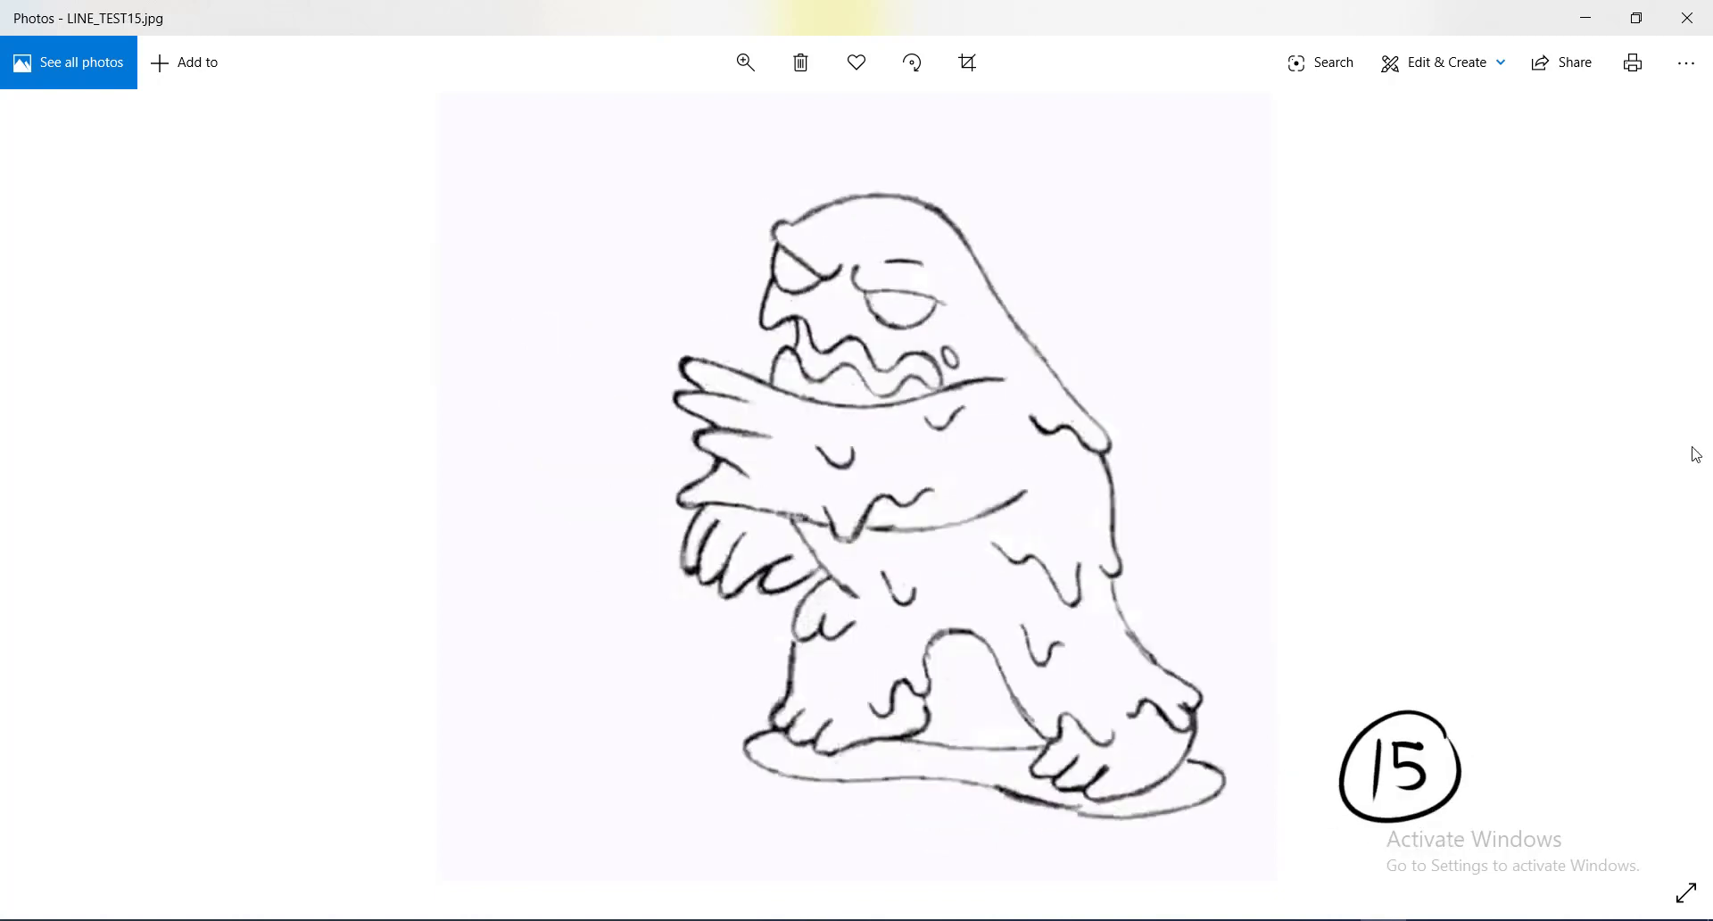
key("Left")
key("Left")
key("Left")
key("Left")
key("Left")
key("Left")
key("Left")
key("Left")
key("Left")
key("Left")
key("Left")
key("Left")
key("Left")
key("Left")
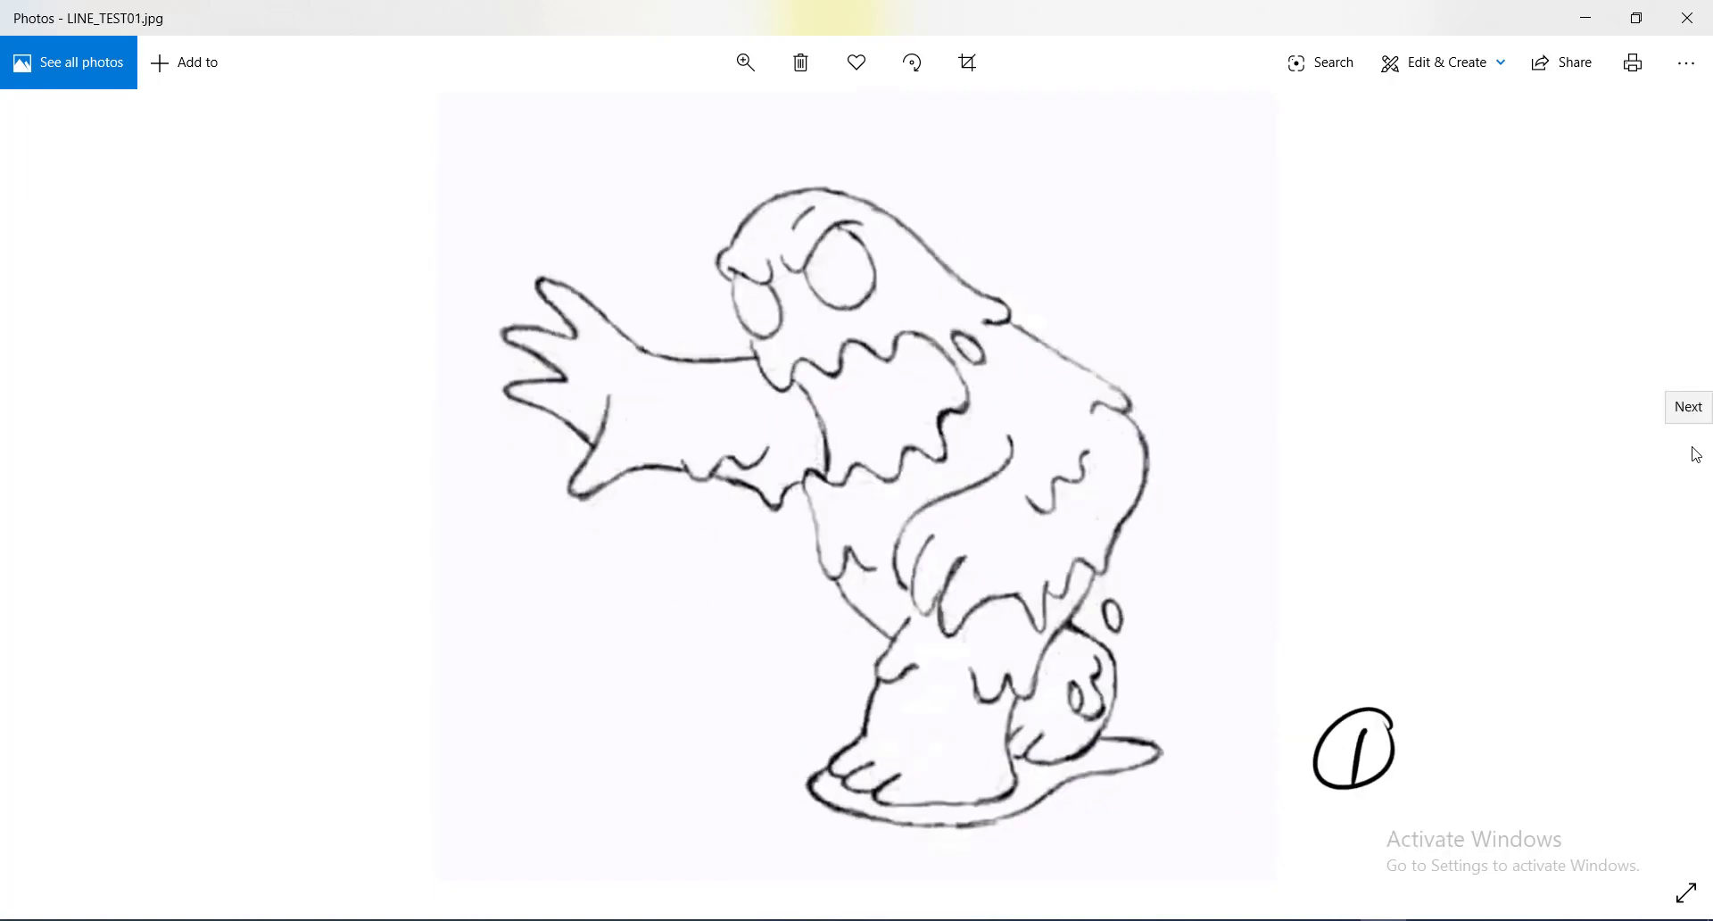
Close the image viewer, minimize the HARMONY_INTRO folder window and return to the CLEAN_UP scene in Toon Boom Harmony
left_click(1686, 17)
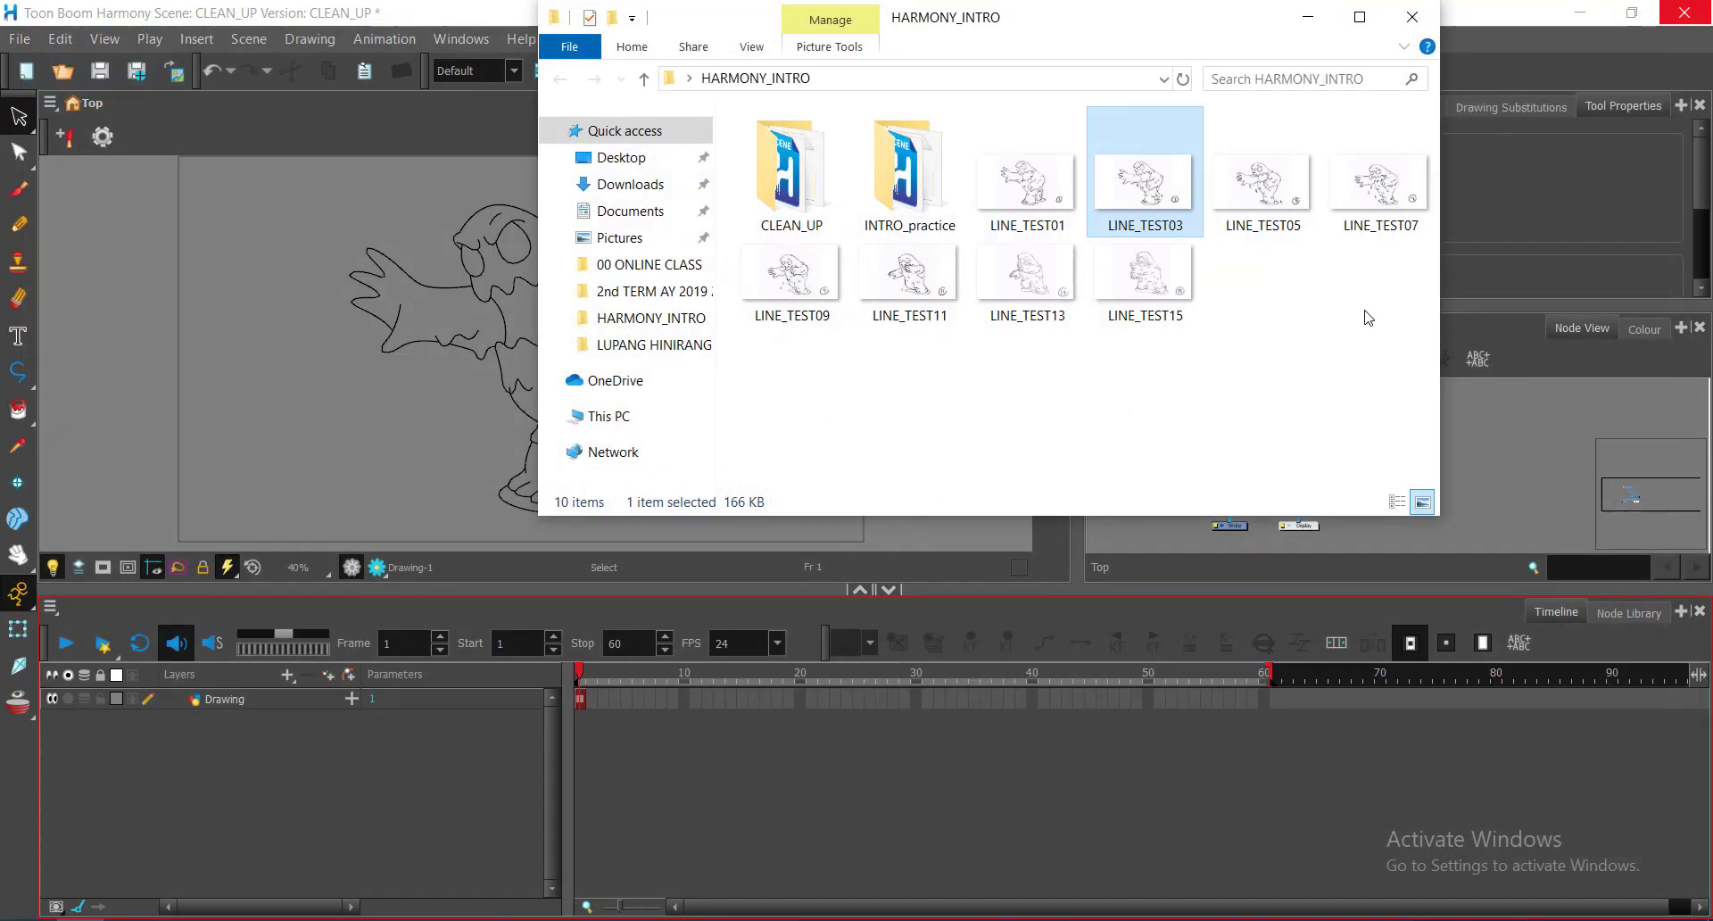
left_click(1307, 17)
left_click(1378, 505)
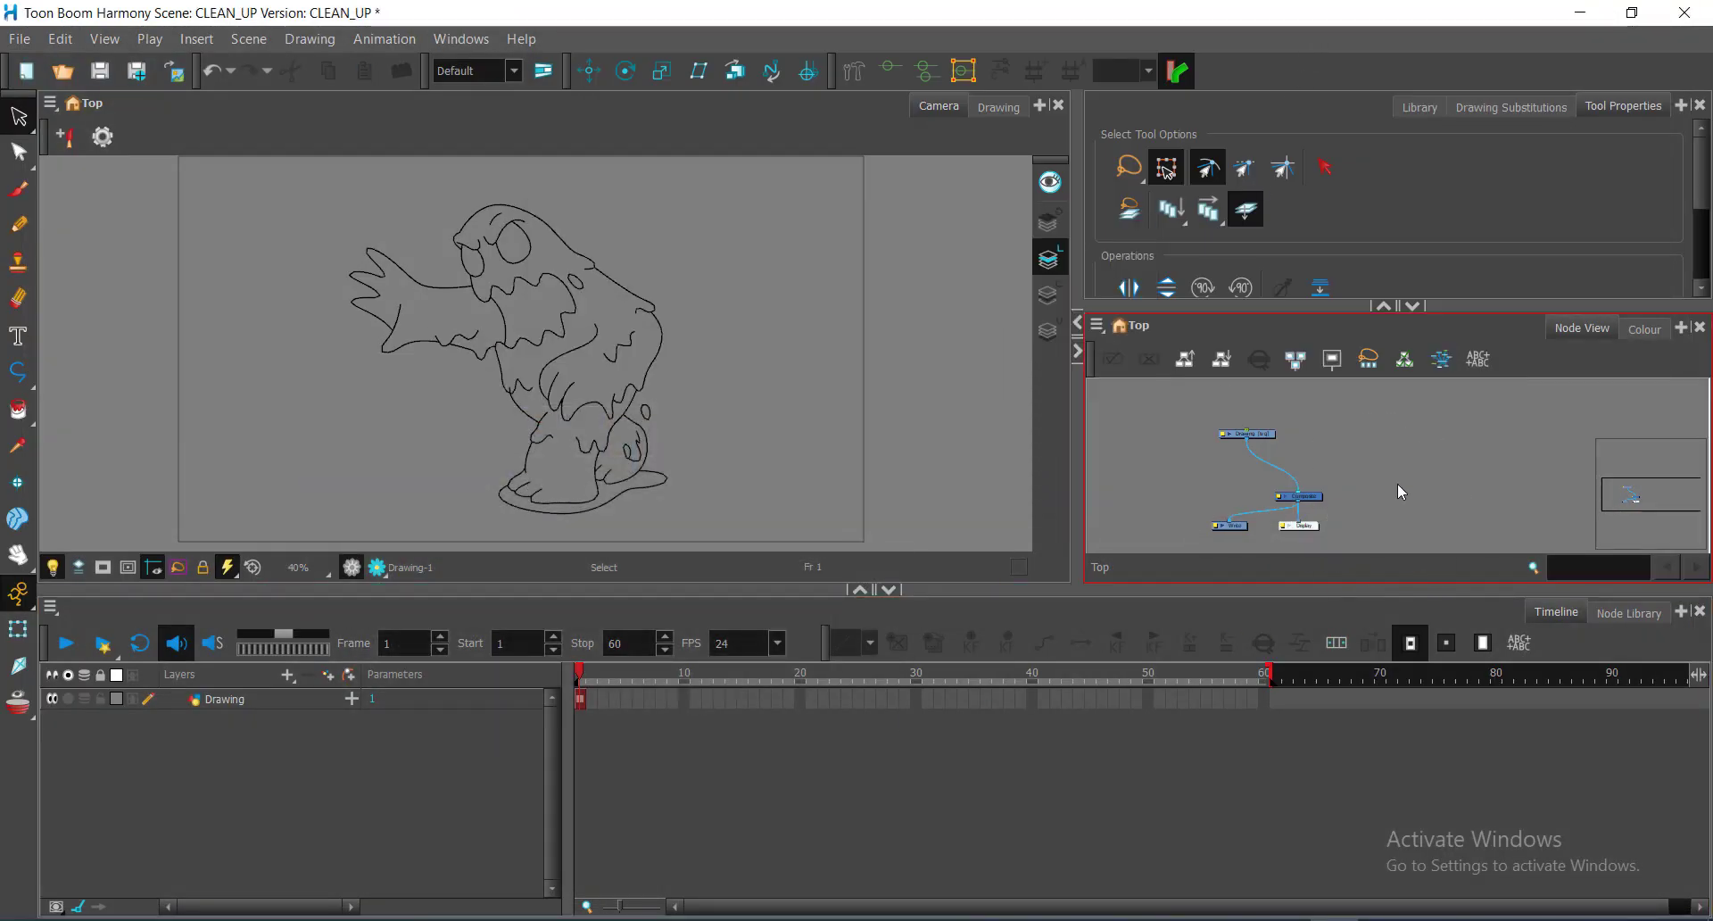
Import the images LINE_TEST03 through LINE_TEST15 from HARMONY_INTRO as separate layers based on filenames, kept as original bitmaps
left_click(8, 41)
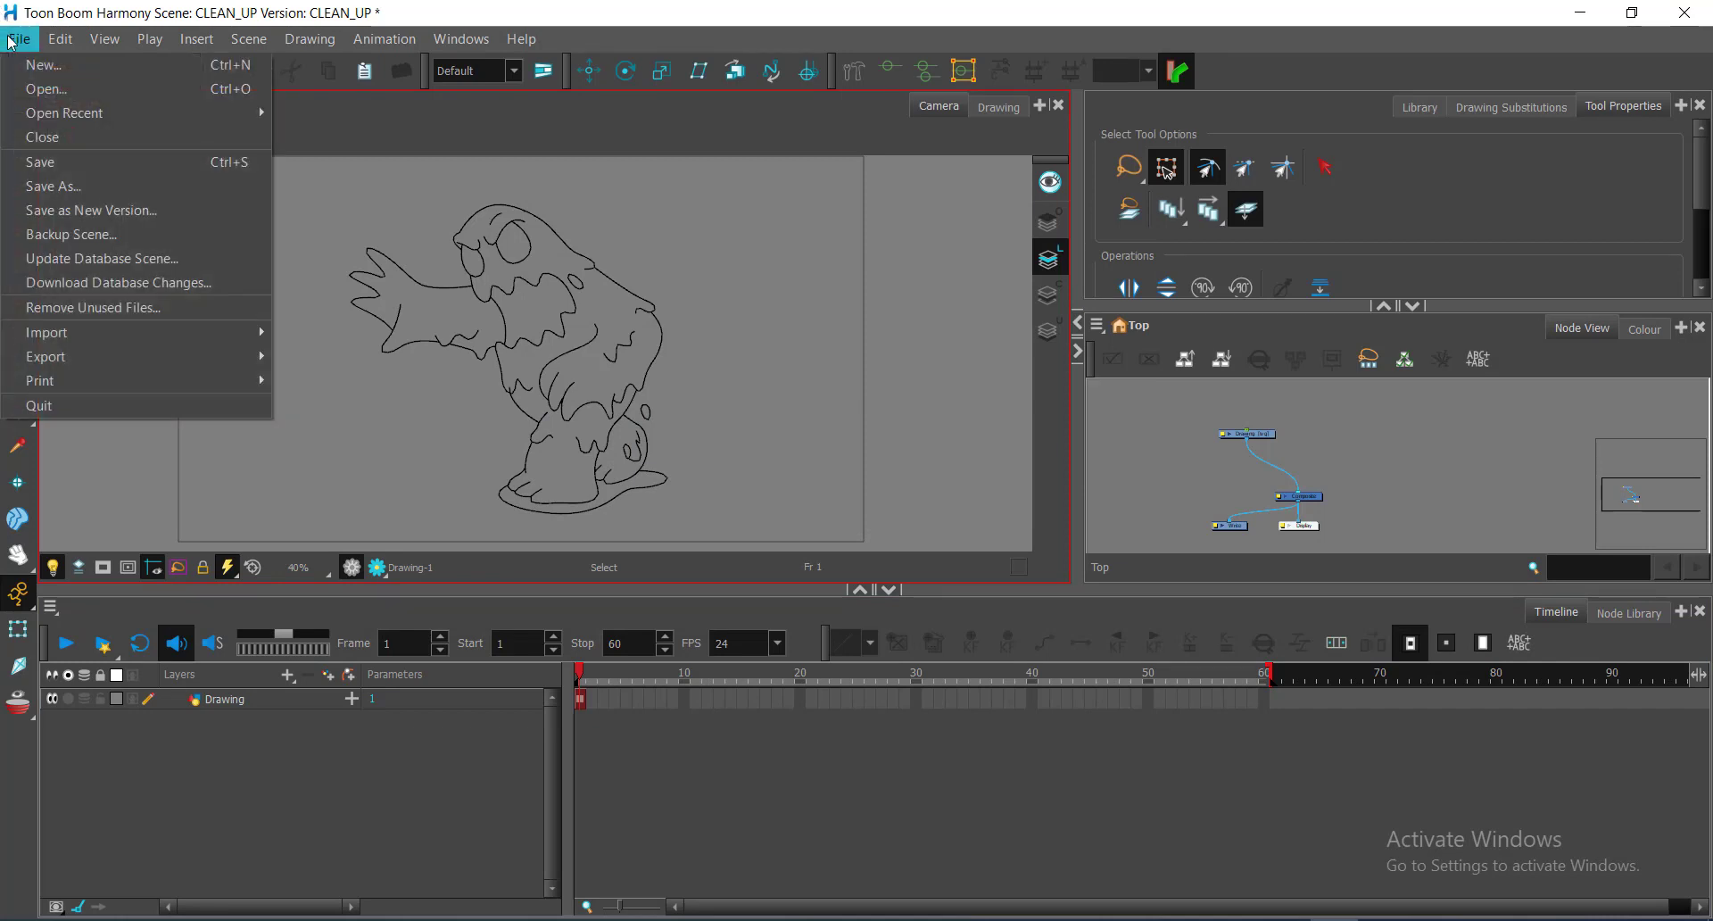
mouse_move(75, 341)
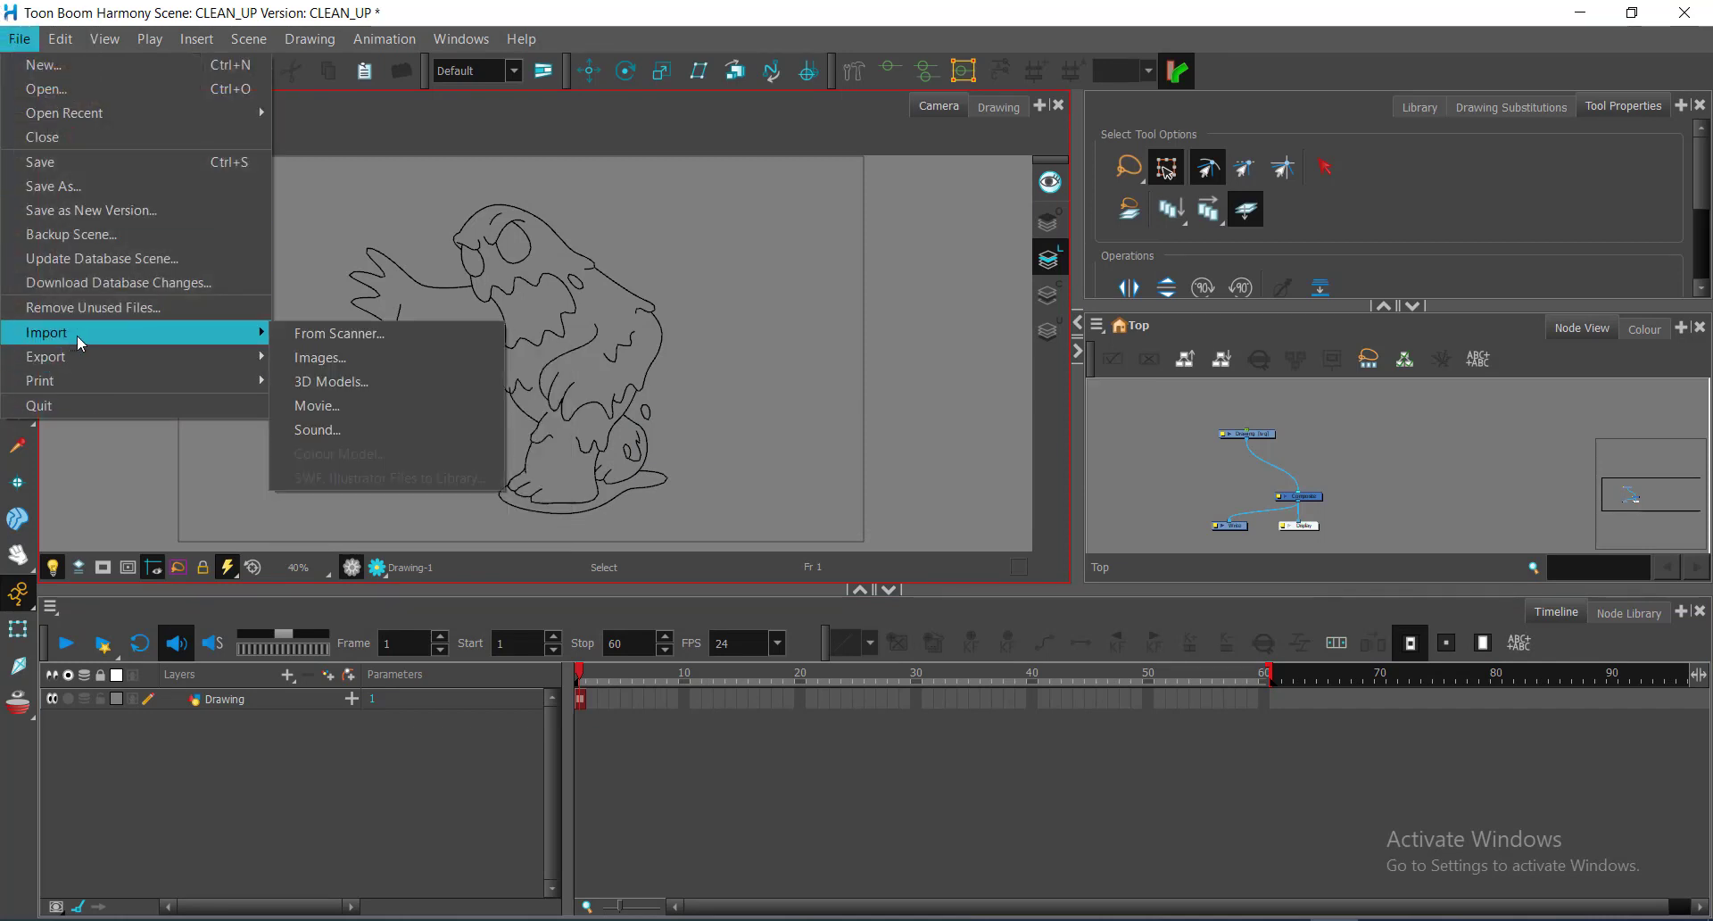
left_click(352, 359)
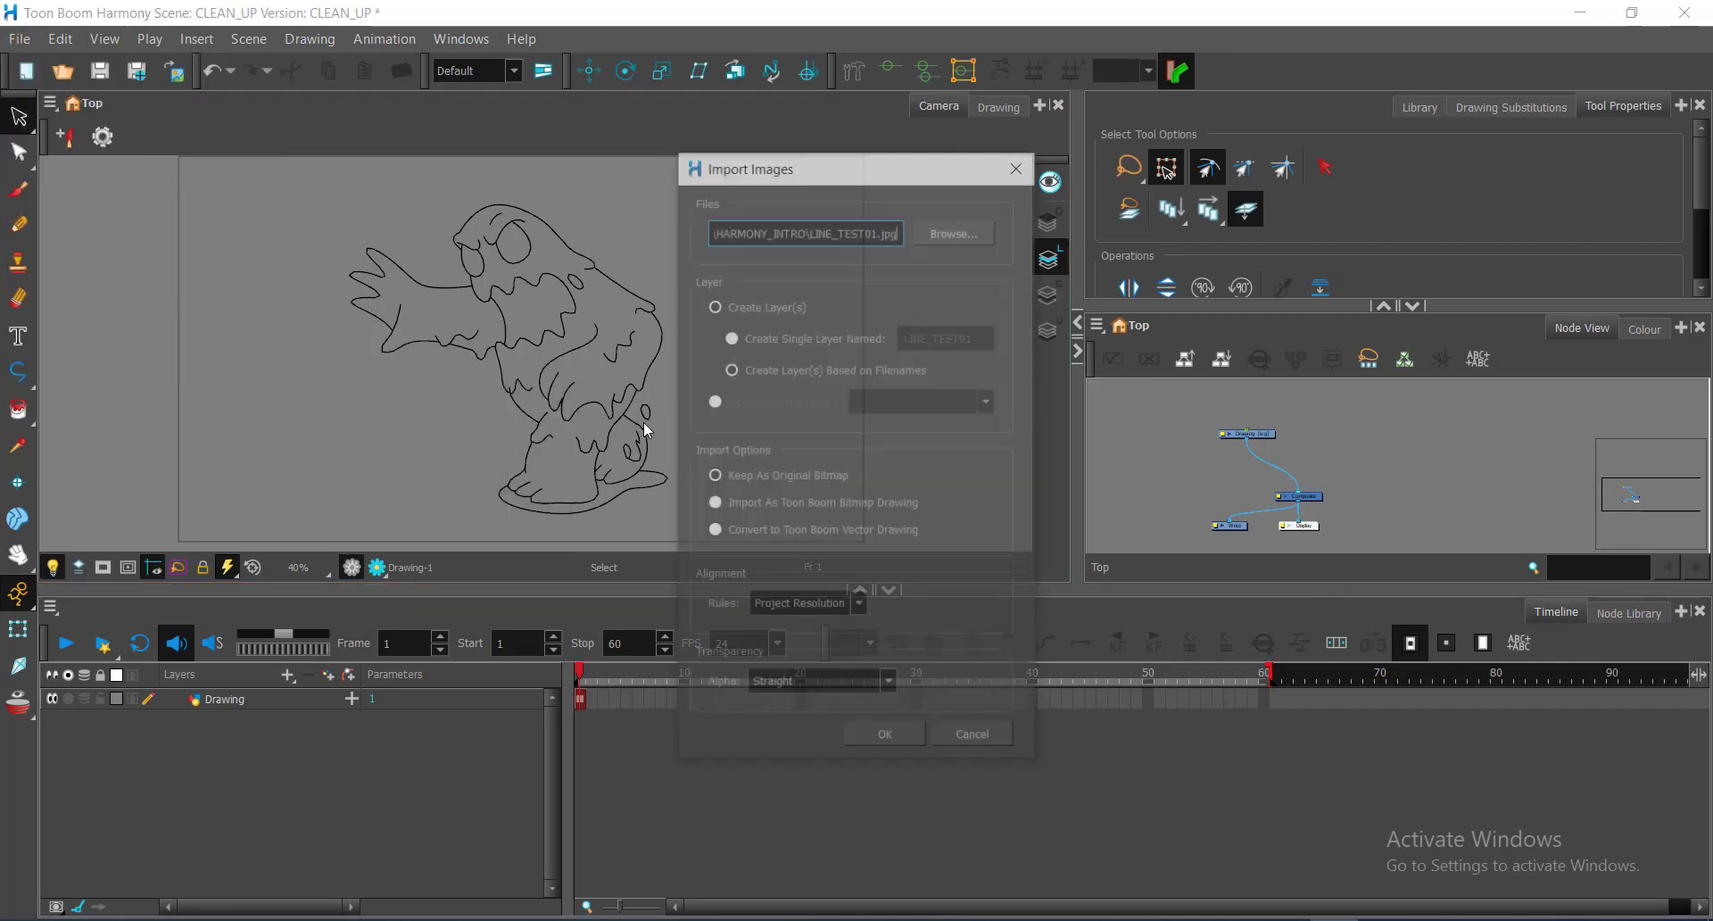
left_click(973, 240)
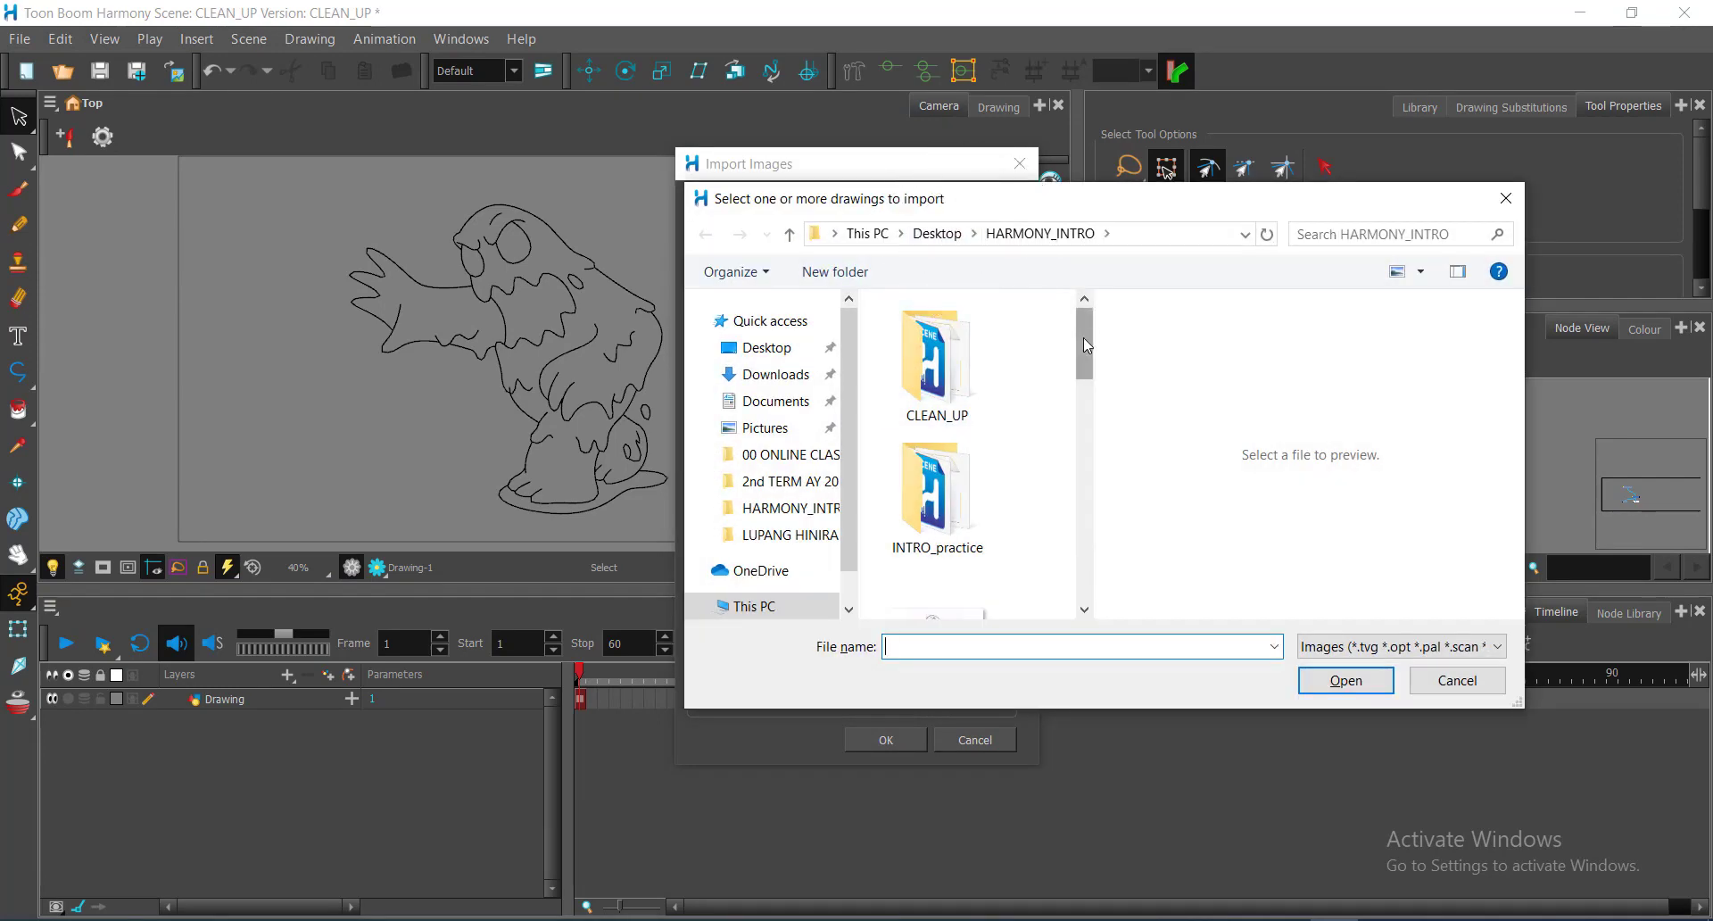
left_click_drag(1083, 336, 1083, 398)
left_click(986, 374)
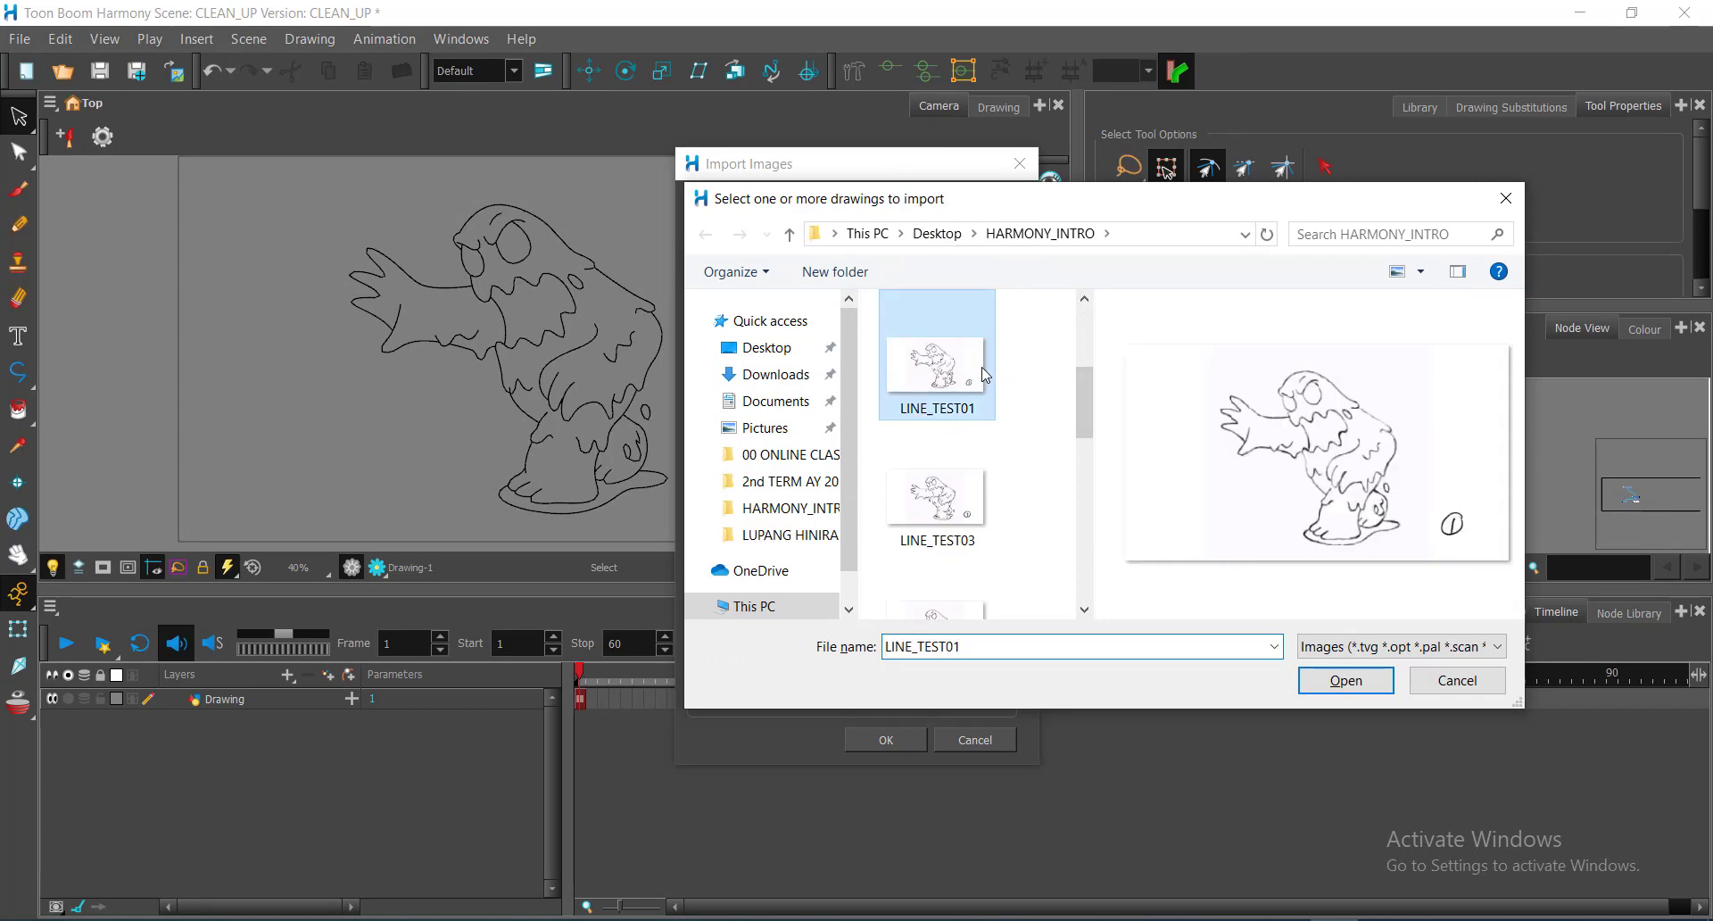
left_click(946, 510)
left_click_drag(1085, 402, 1085, 571)
left_click(977, 582, "shift")
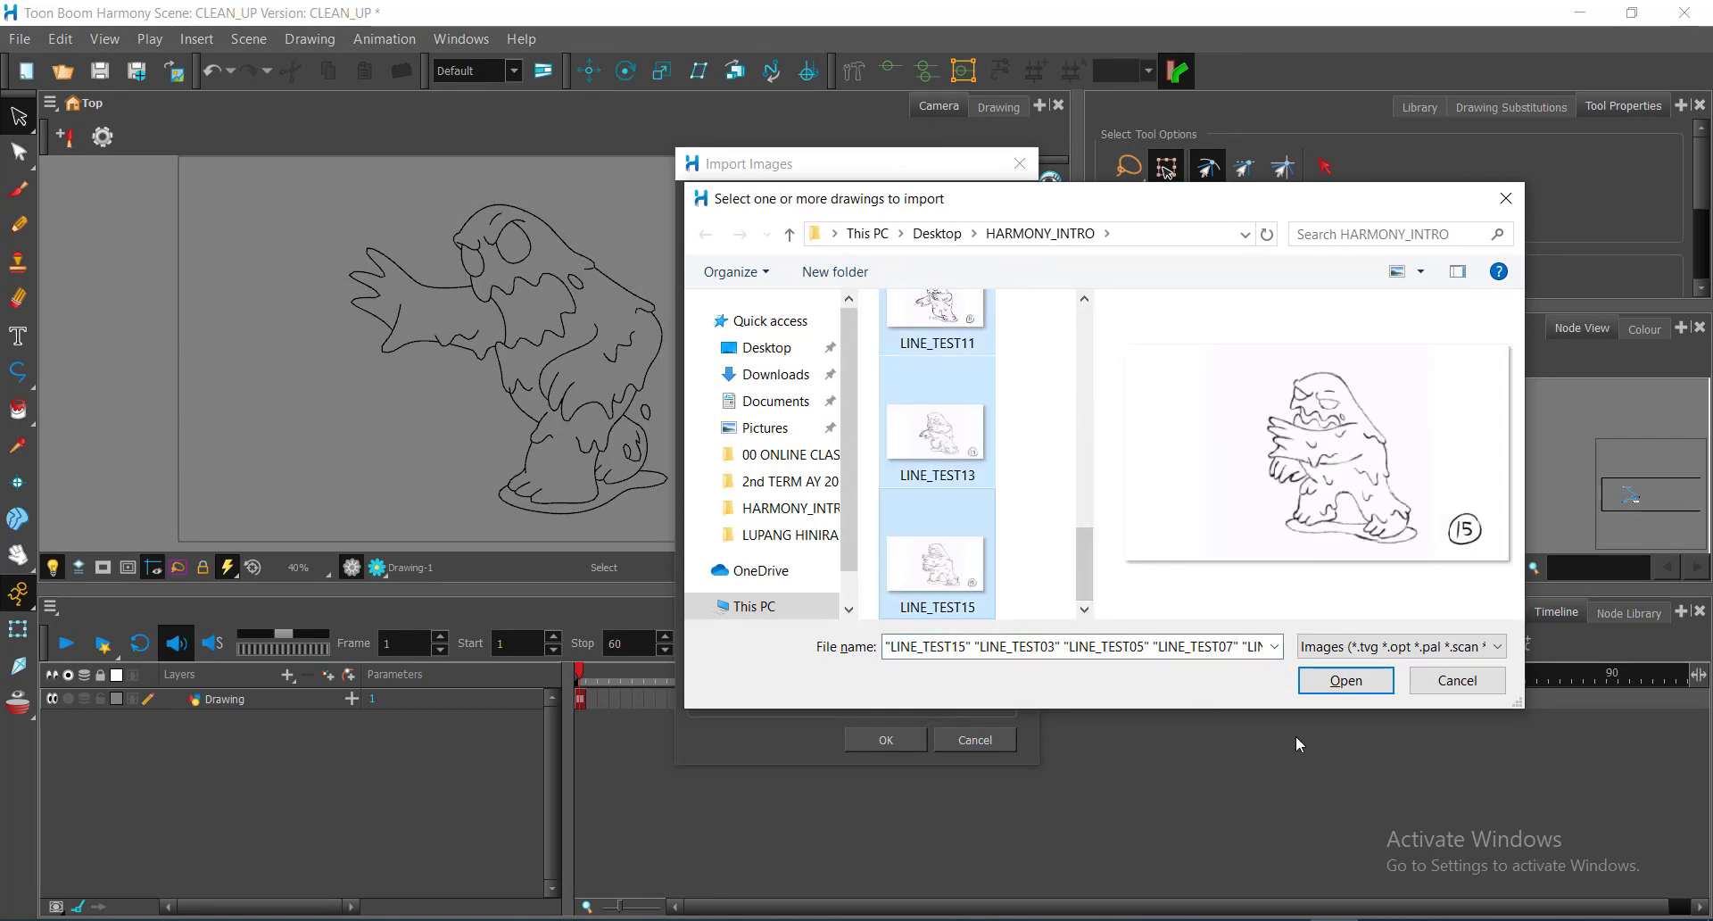
left_click(1352, 683)
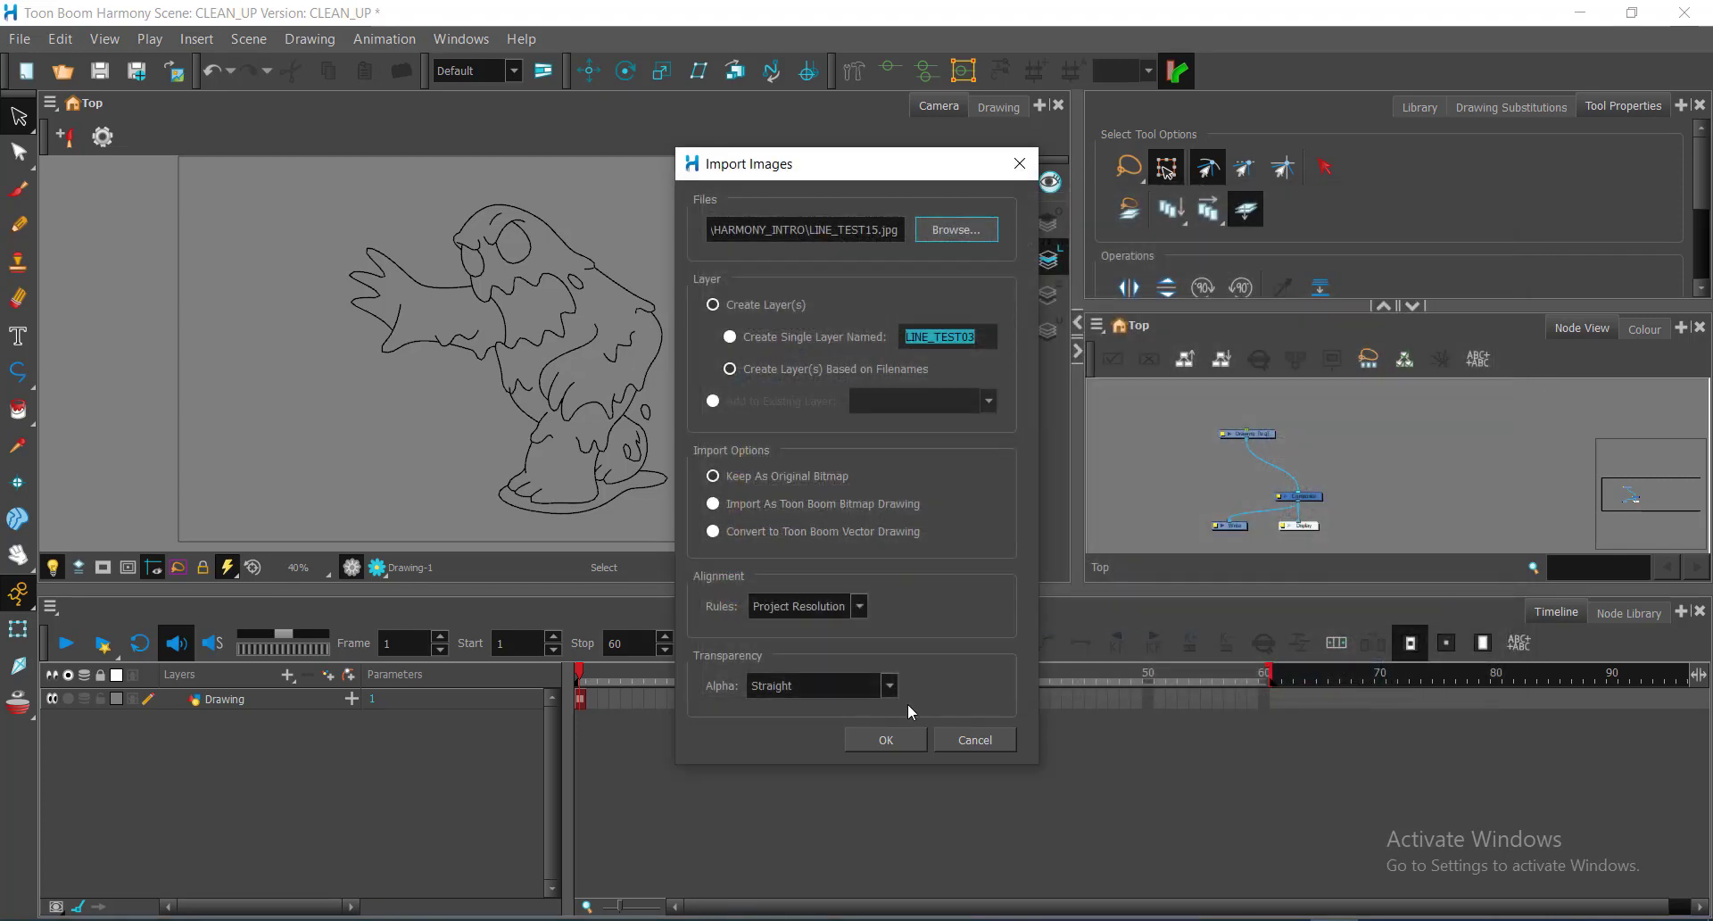
left_click(894, 743)
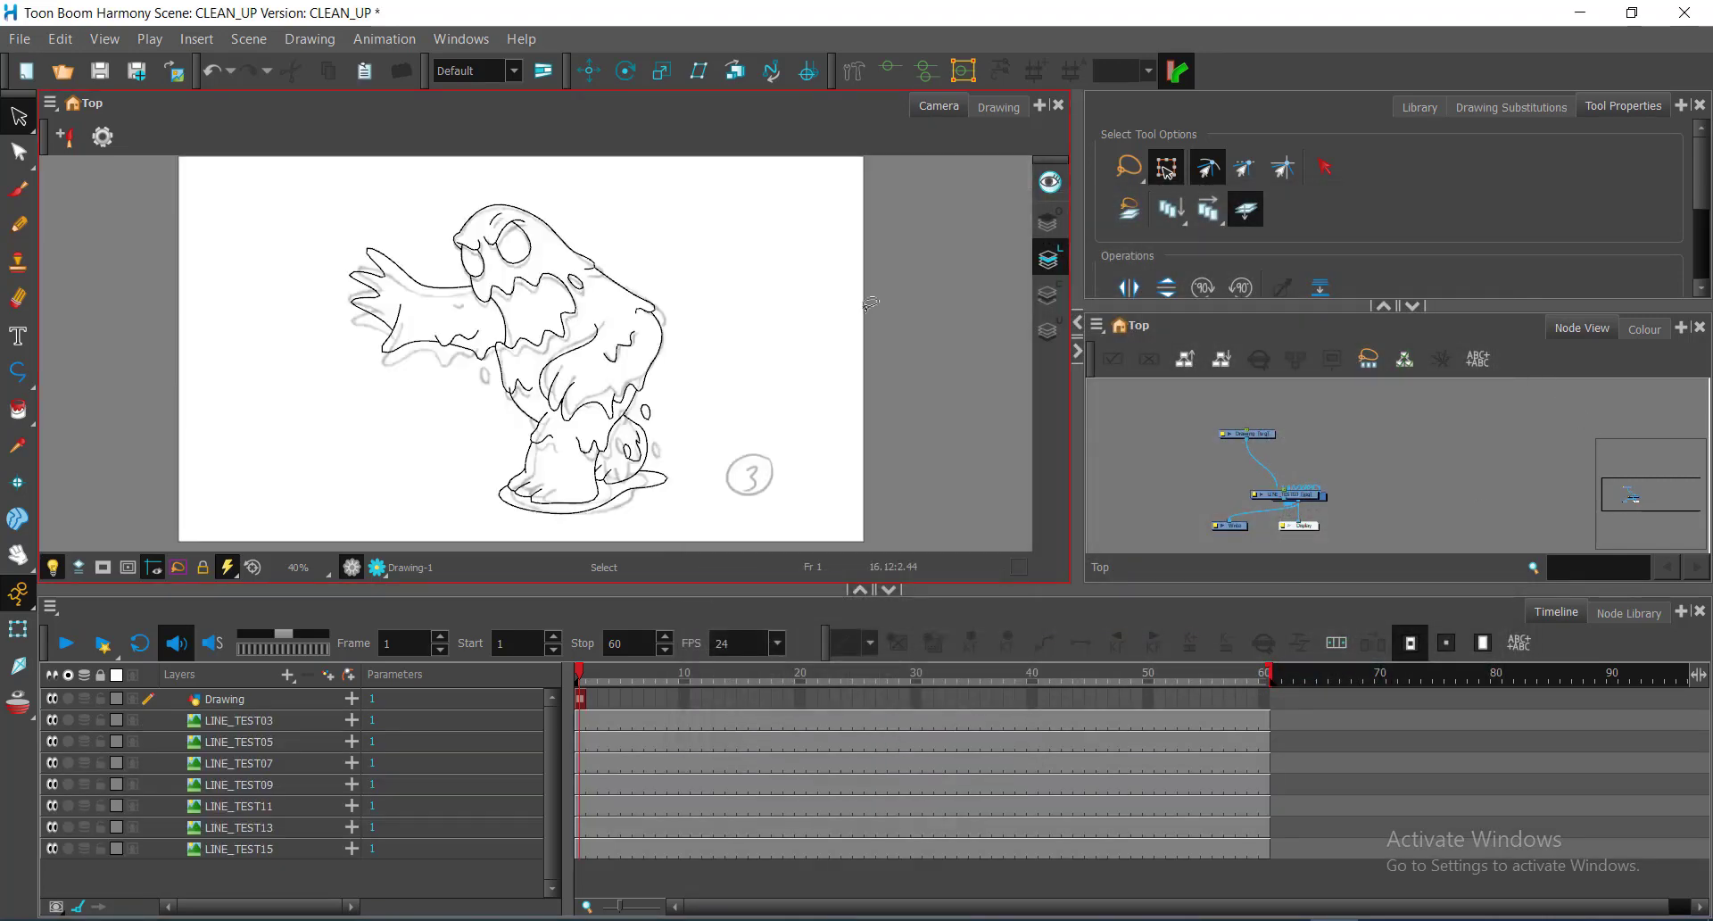
Compare the LINE_TEST03 rough with the cleaned-up Drawing layer by selecting each layer in turn
left_click(266, 725)
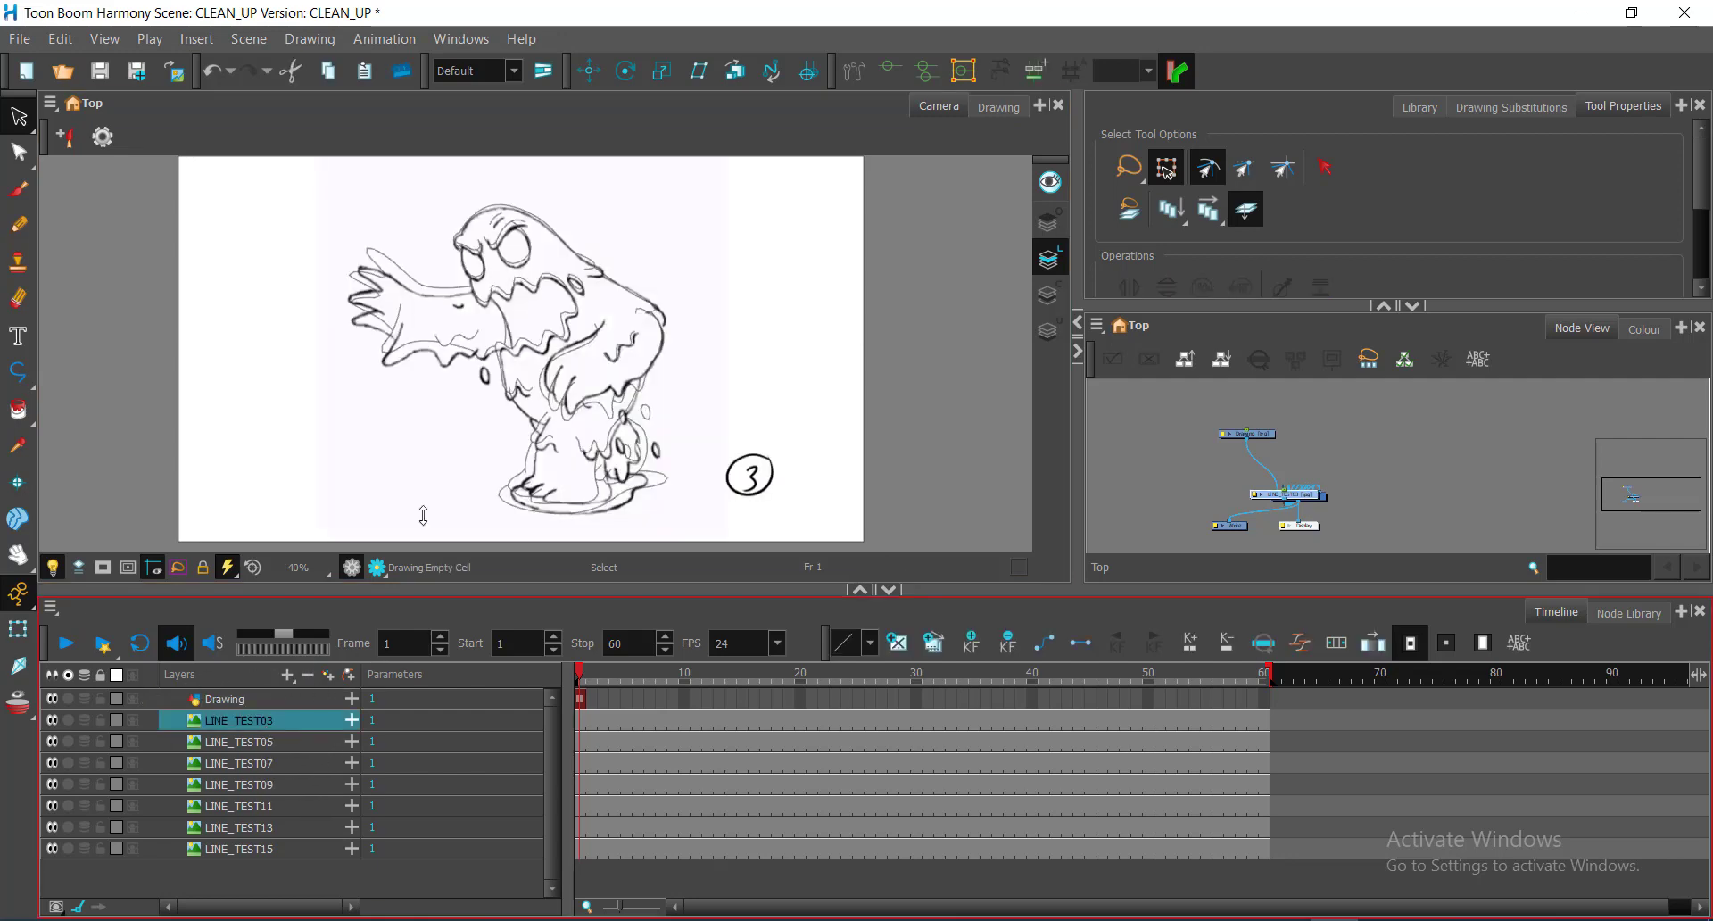
scroll(440, 304, "up", 2)
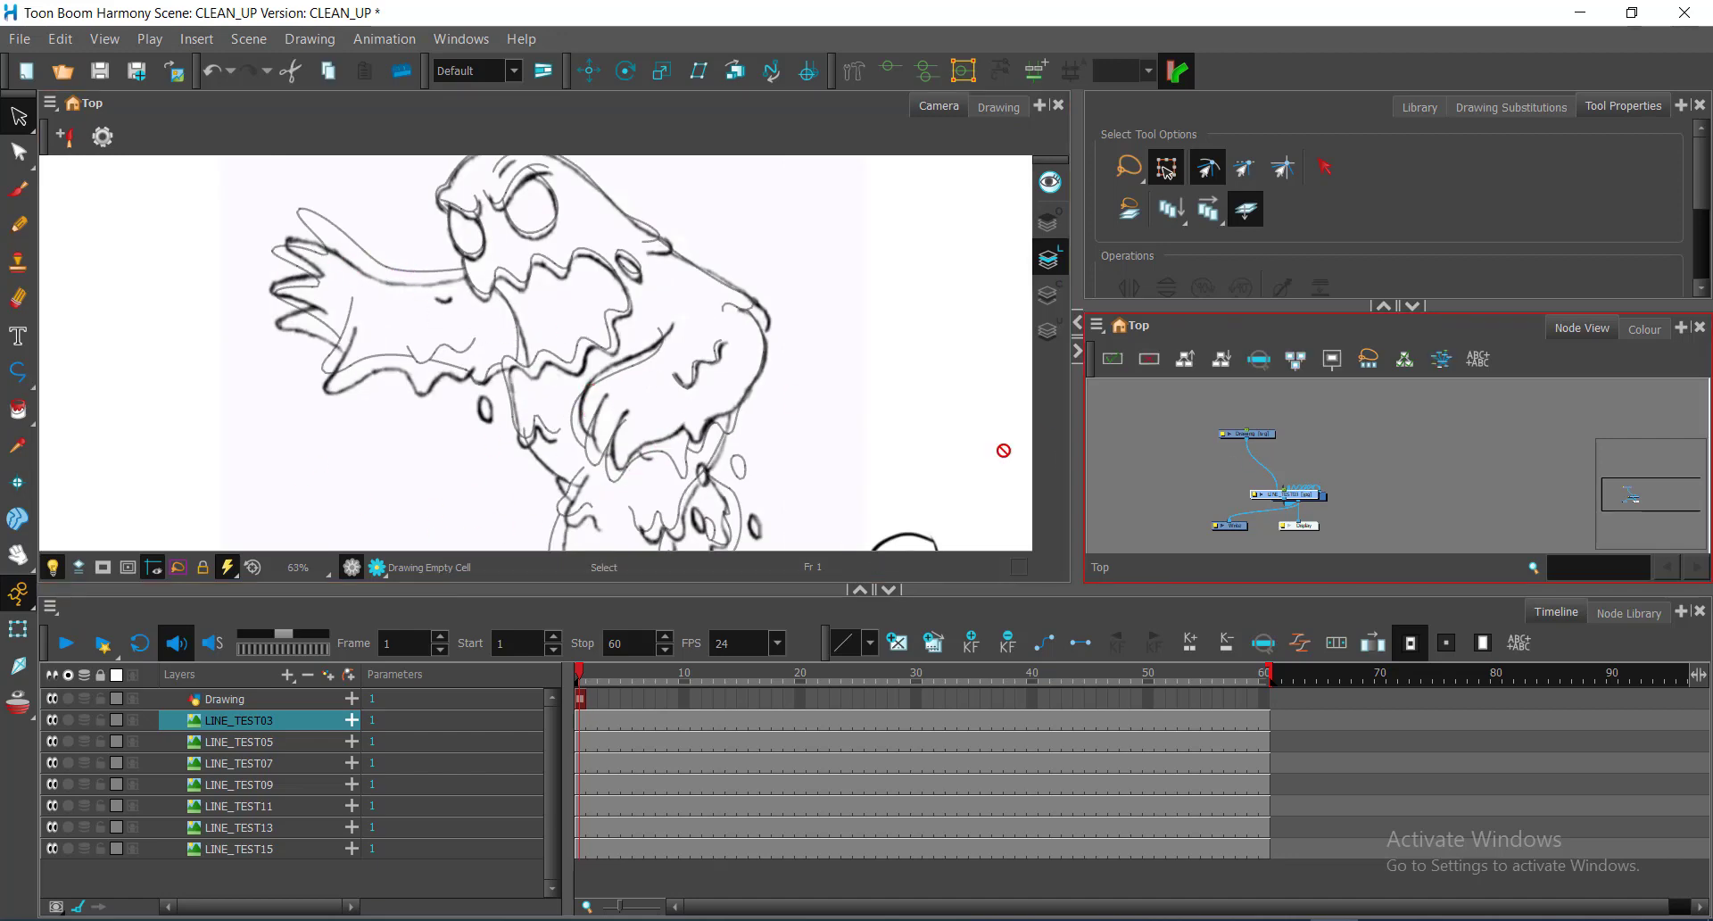
left_click(215, 700)
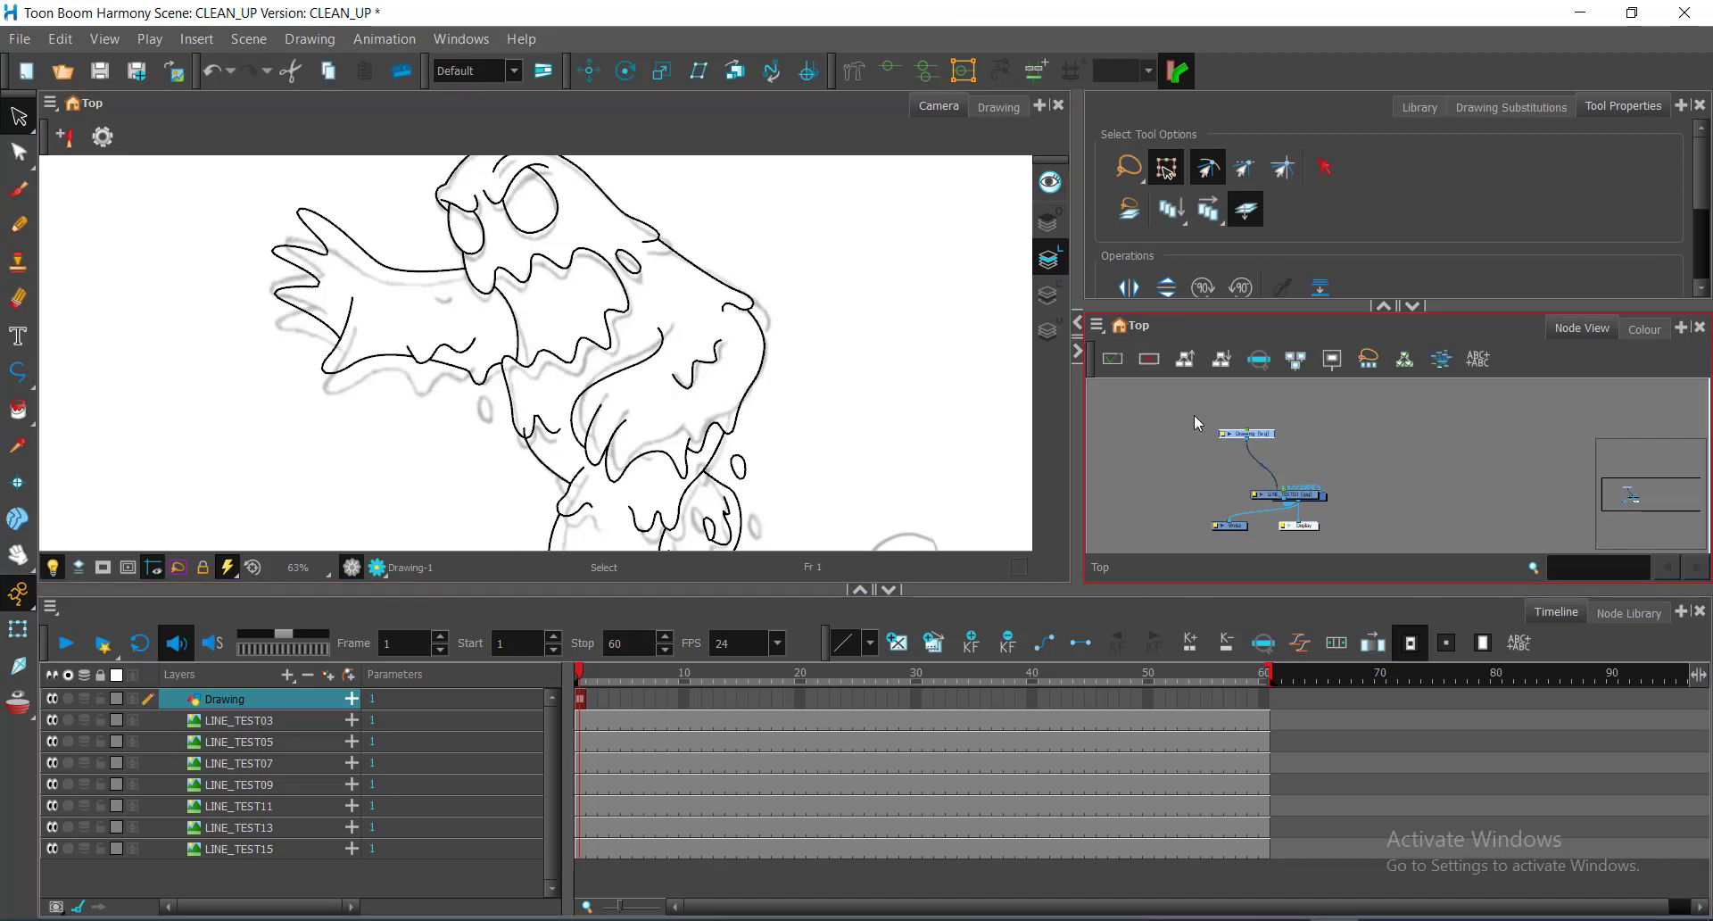
Select all nodes in the Node View and arrange them with Order Node View Up, using the default spacing
left_click_drag(1303, 473, 1285, 469)
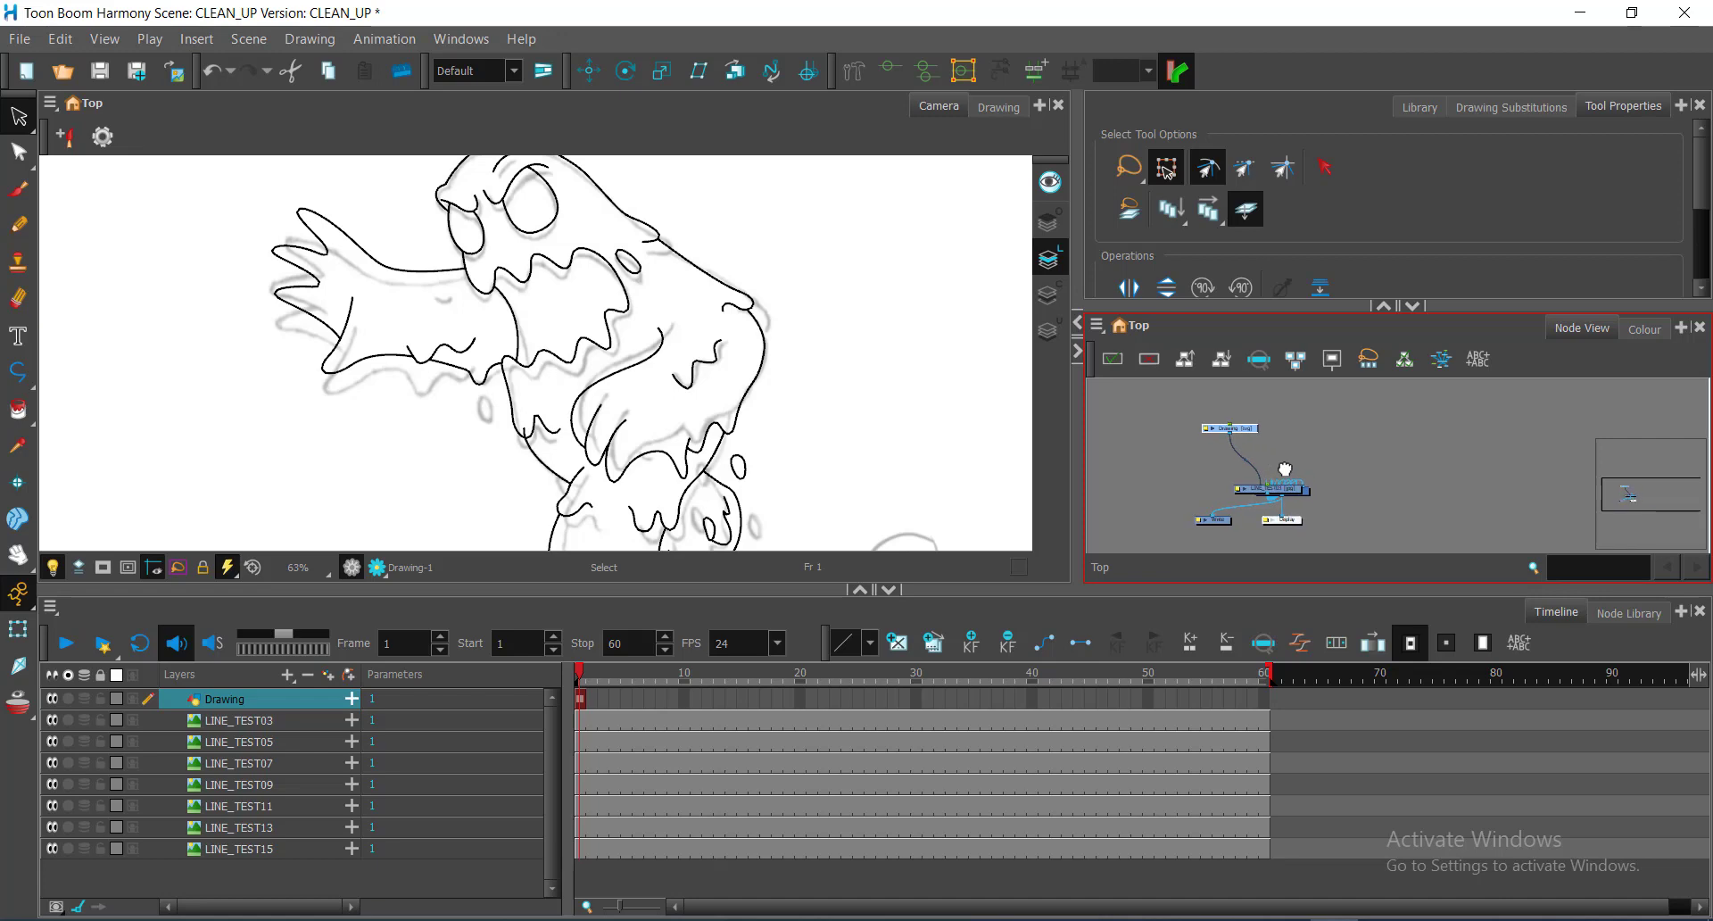
scroll(1301, 491, "up", 3)
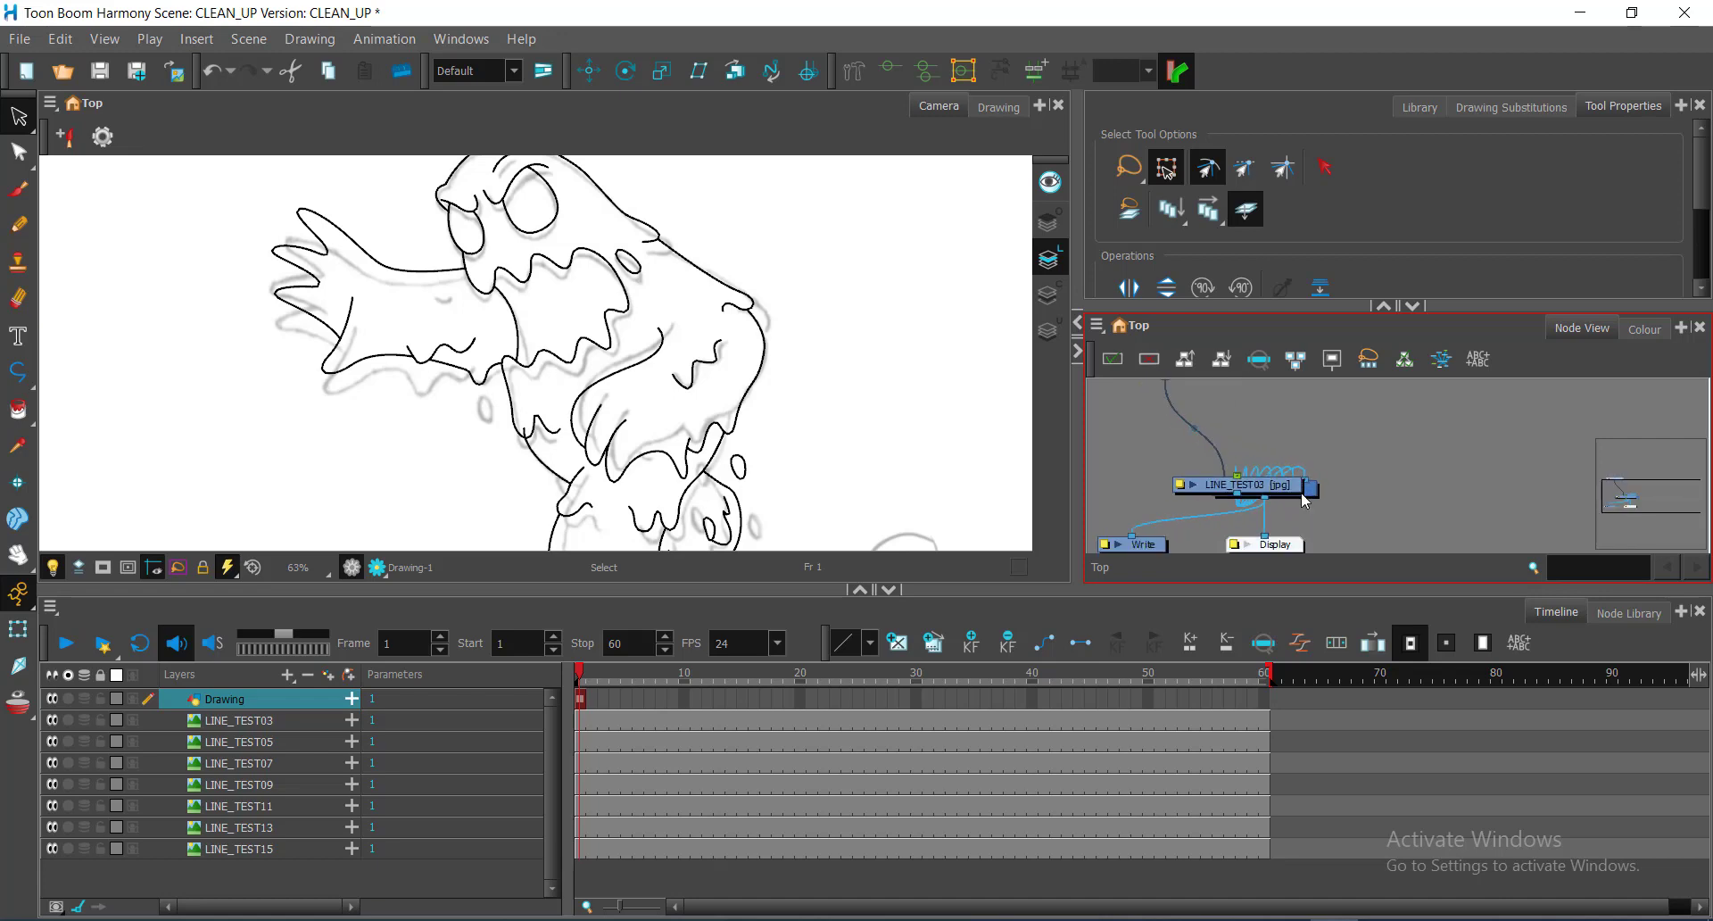
scroll(1305, 500, "down", 2)
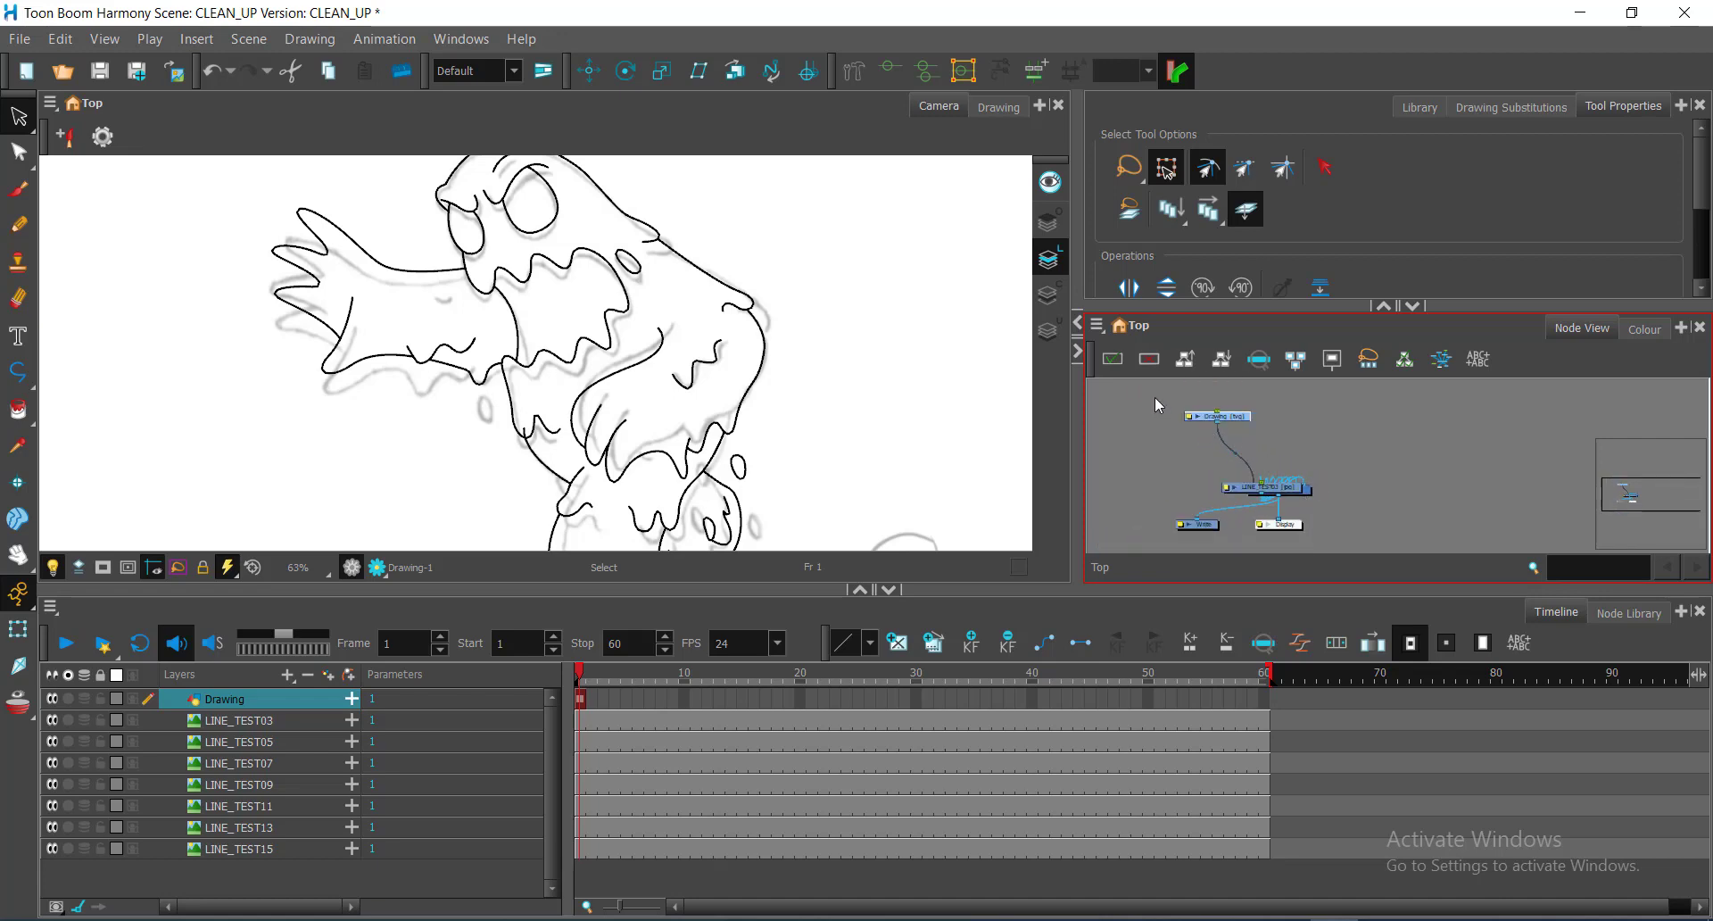
mouse_move(1154, 396)
left_mouse_down()
mouse_move(1342, 504)
mouse_move(1356, 537)
left_mouse_up()
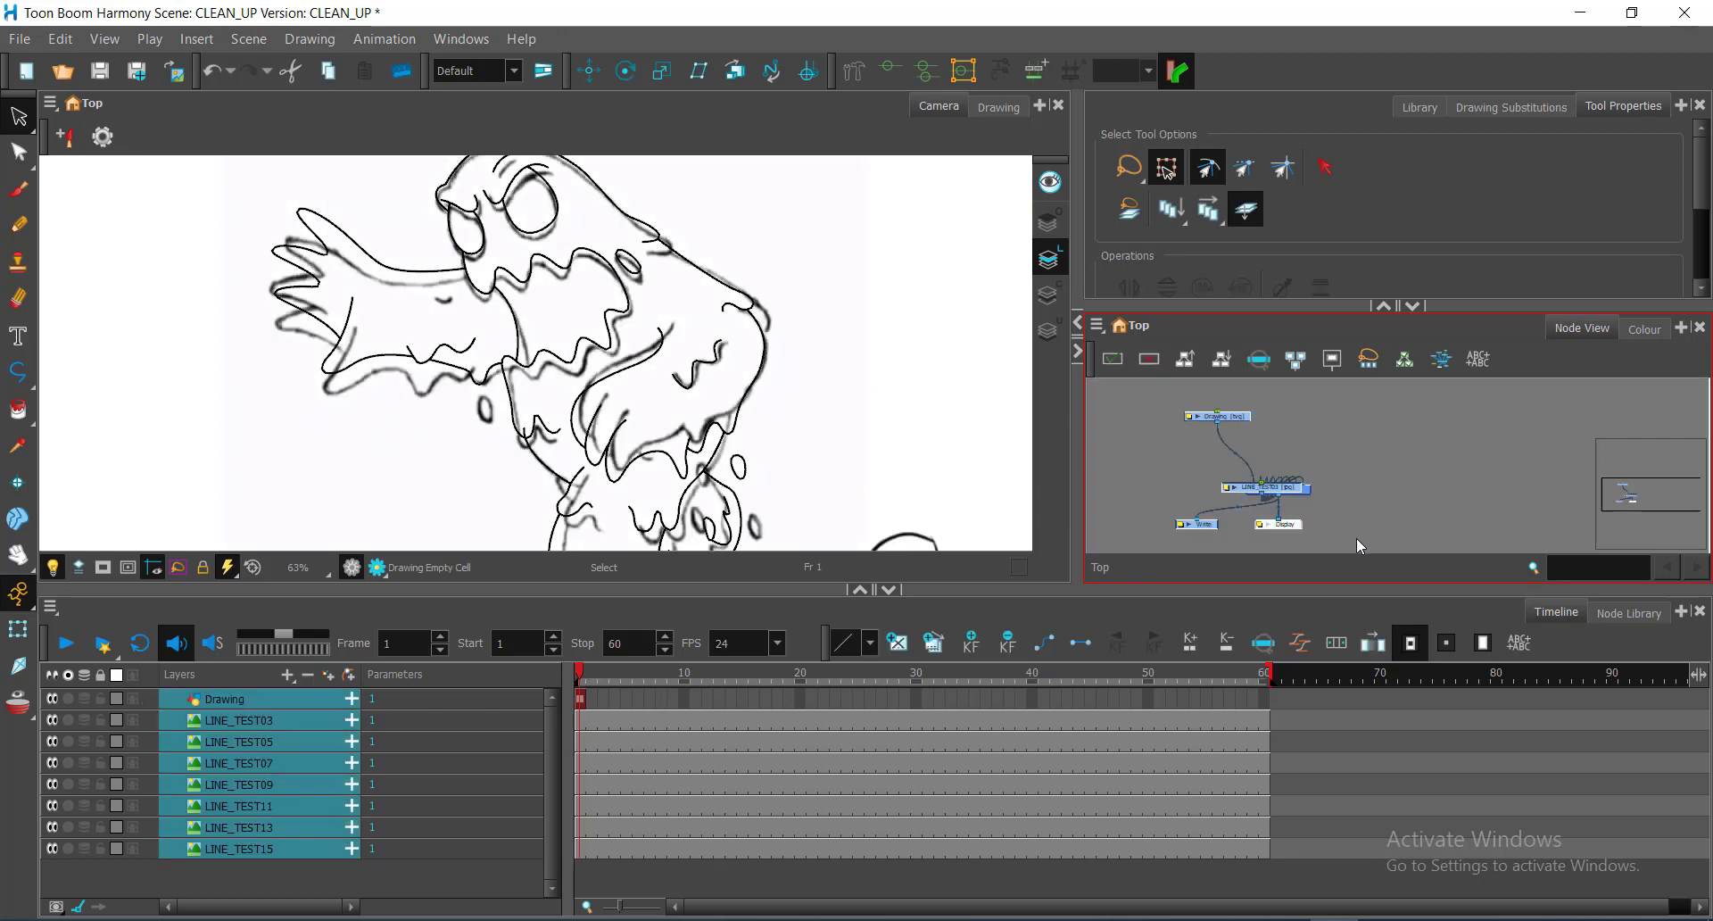
left_click(1191, 364)
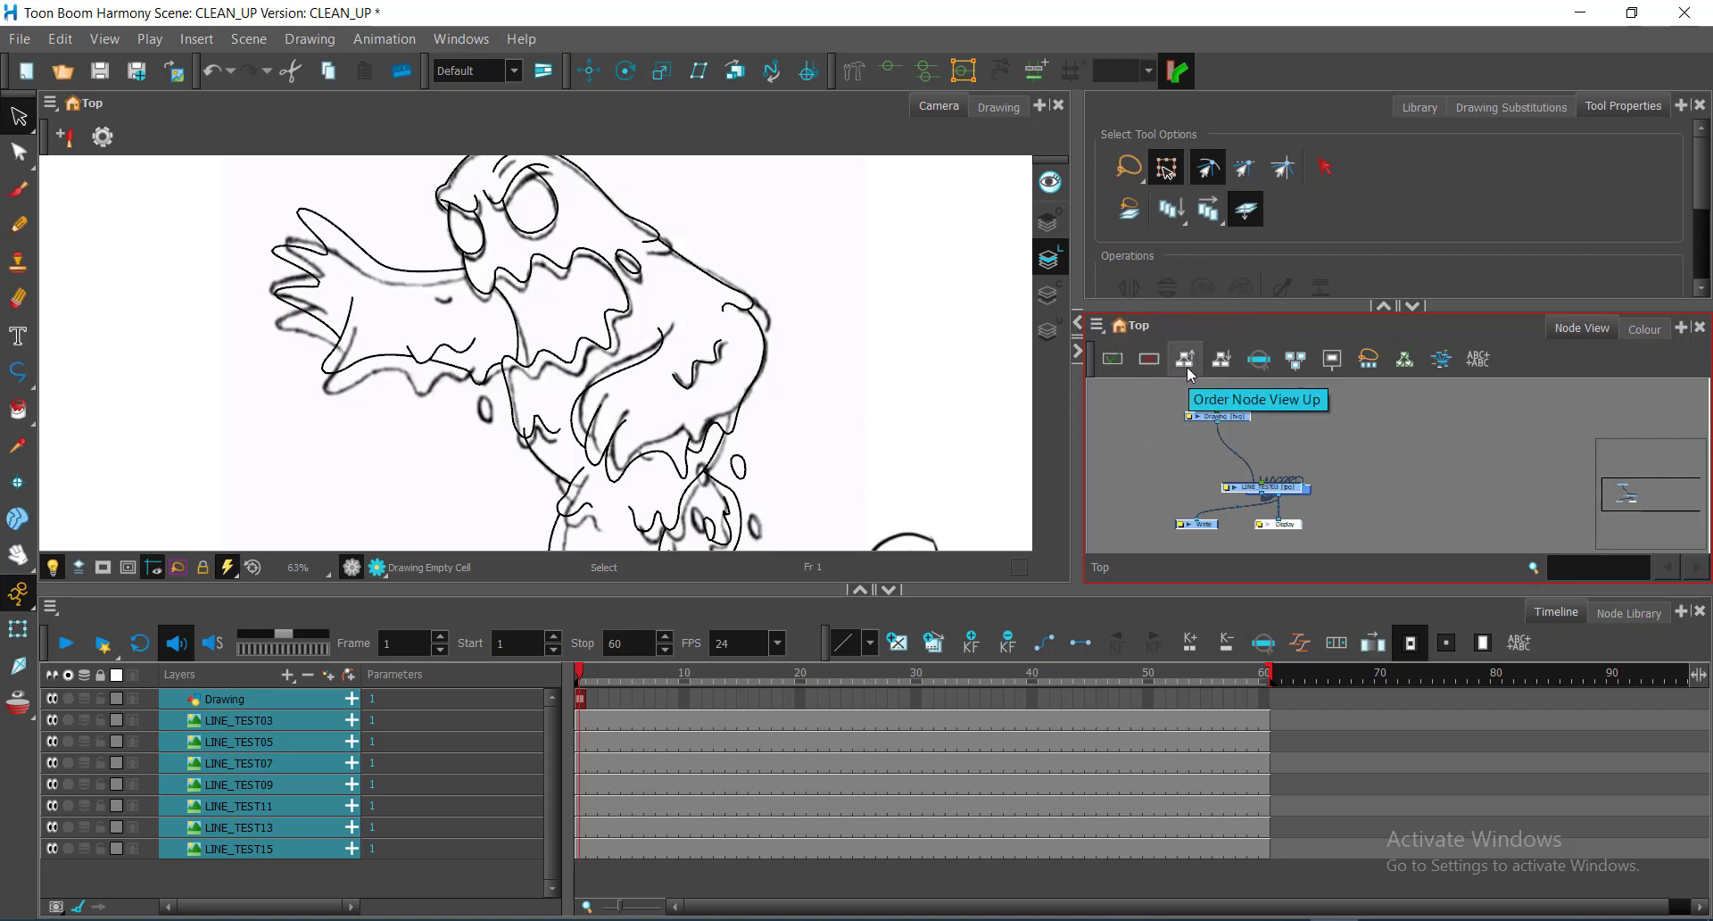
left_click(1191, 375)
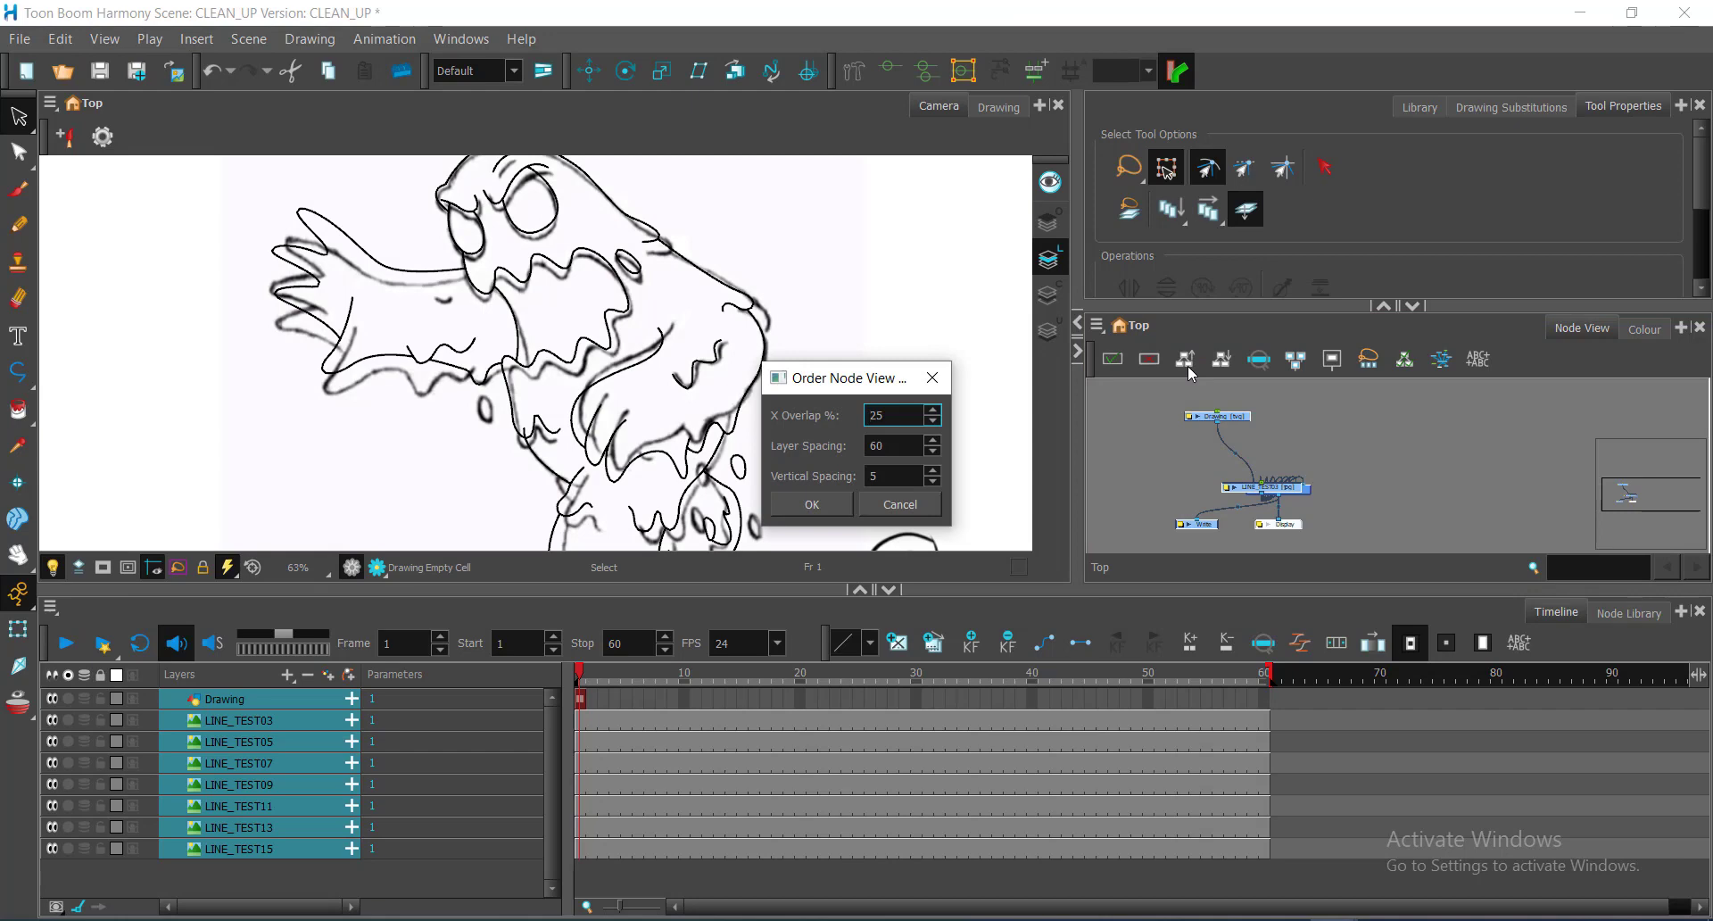
key("ctrl")
key("ctrl")
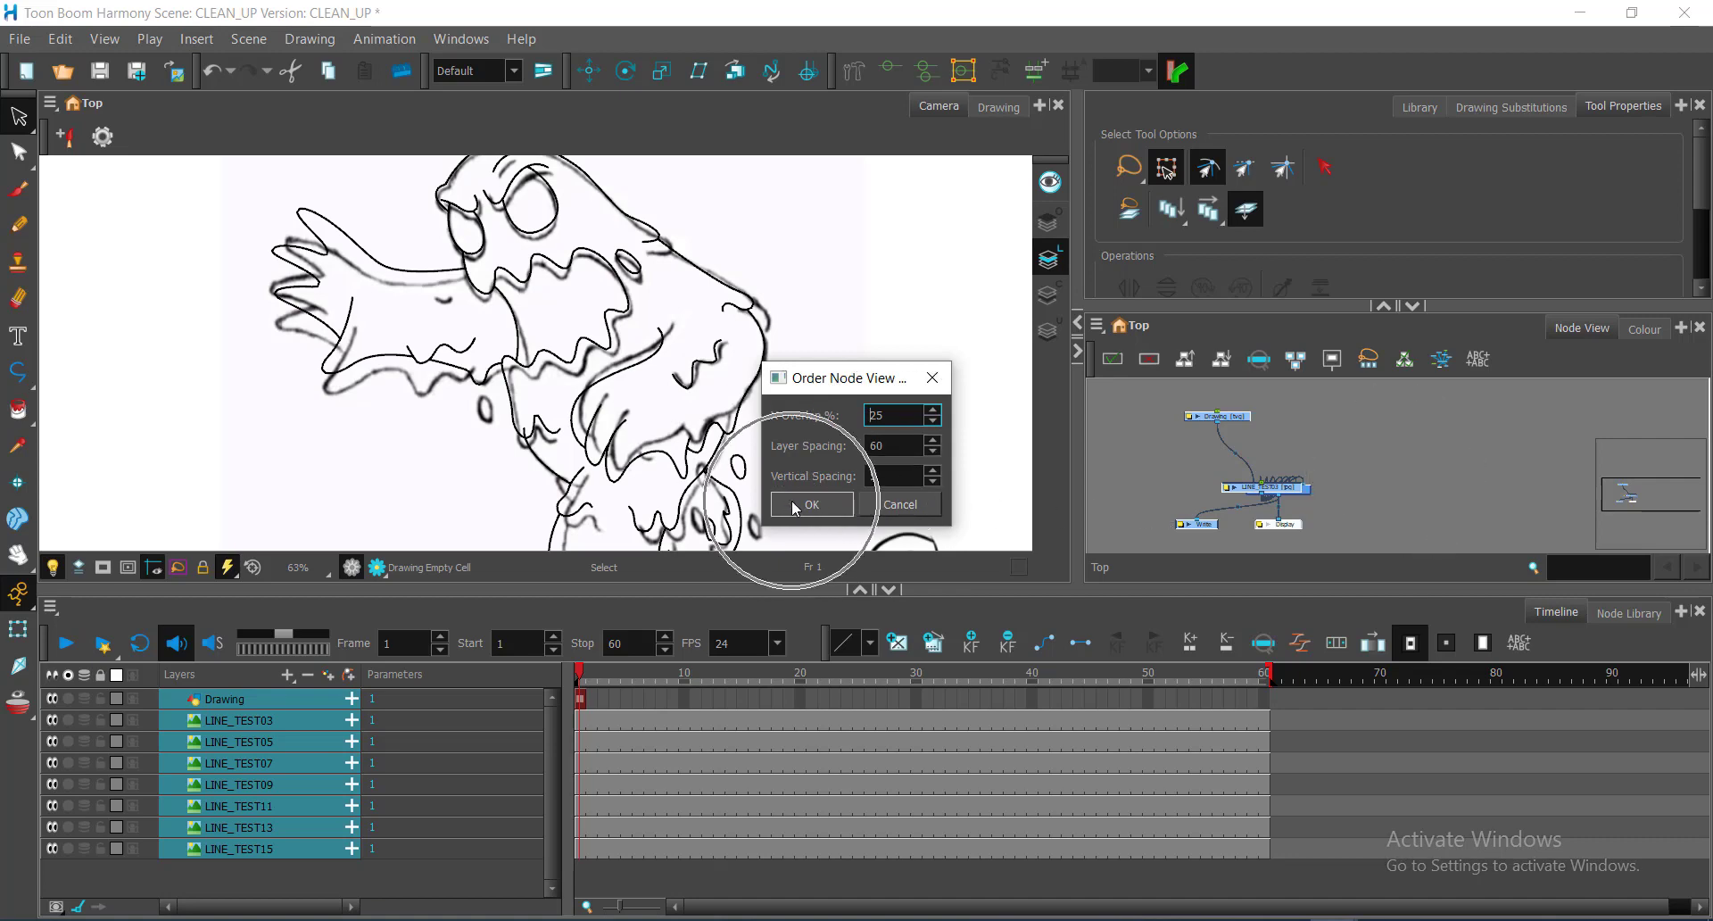
left_click(797, 507)
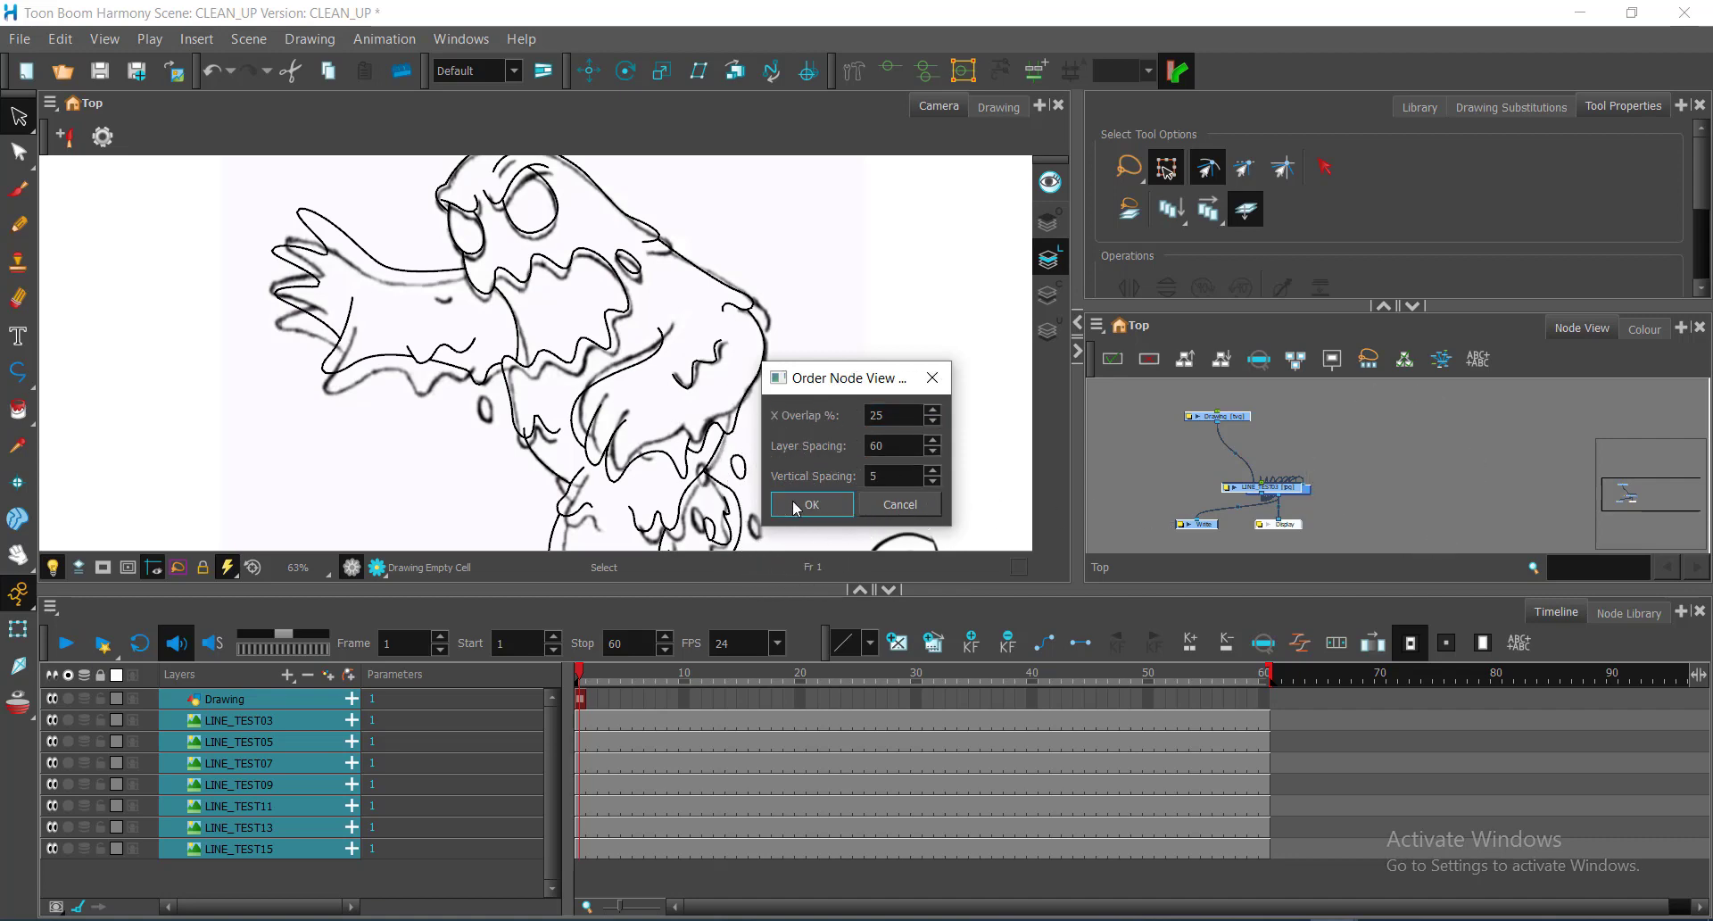
left_click(810, 505)
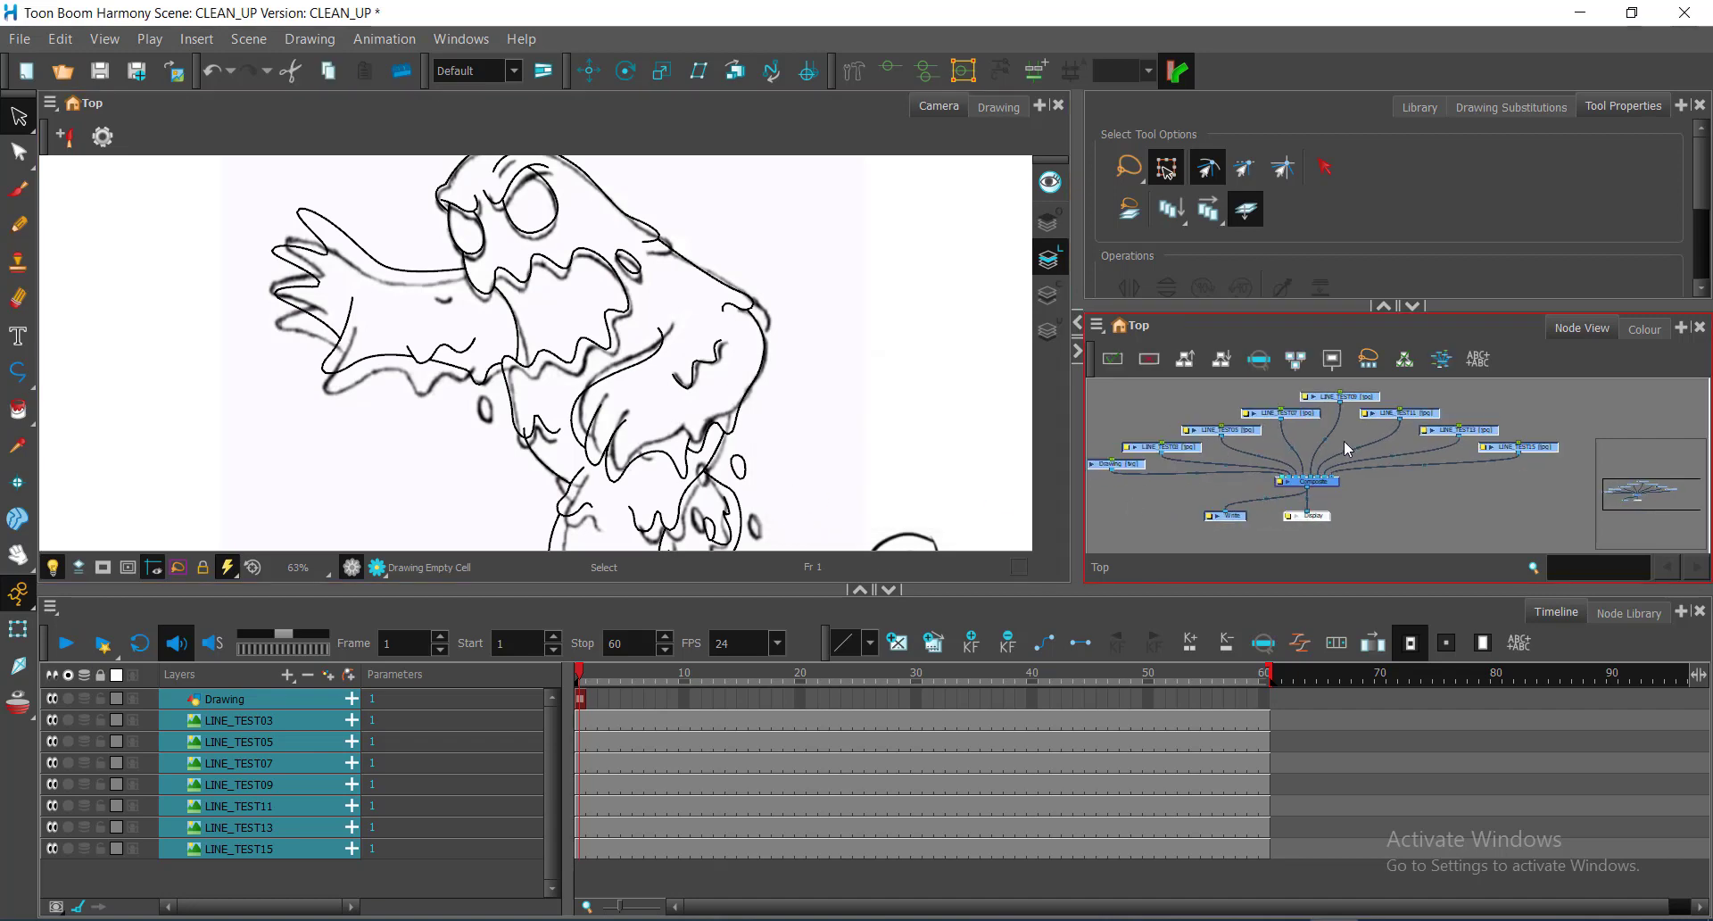
Check which layer each LINE_TEST node belongs to by selecting the nodes one by one, from LINE_TEST03 to LINE_TEST13
left_click_drag(1345, 441, 1449, 439)
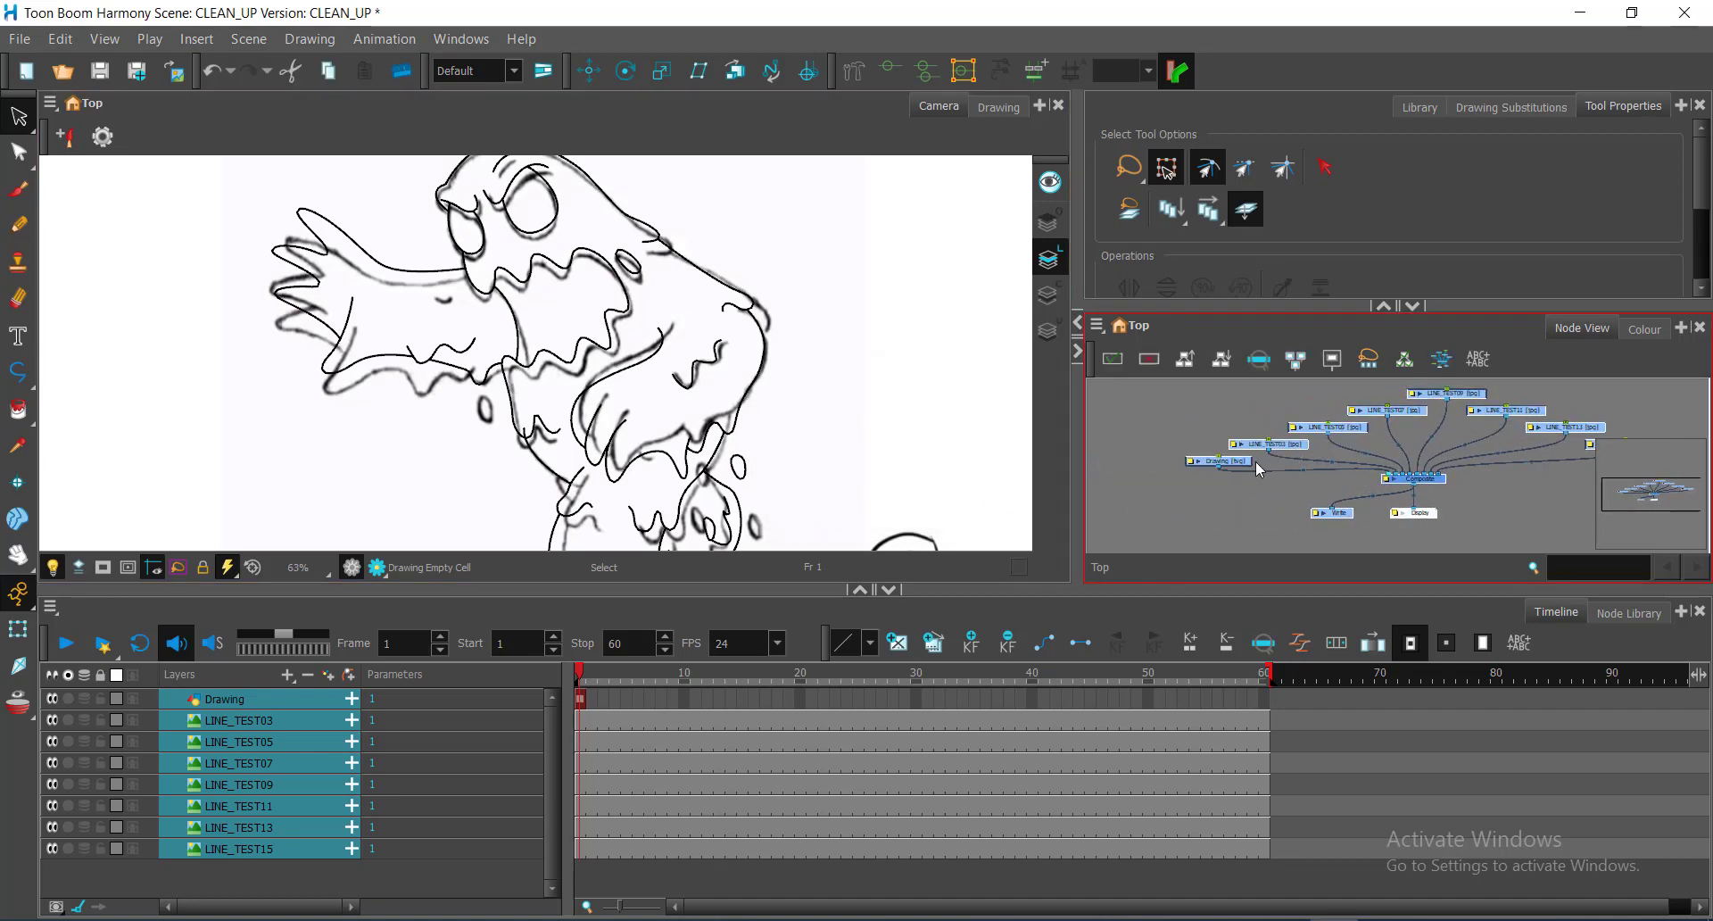
left_click(1226, 421)
left_click(1291, 448)
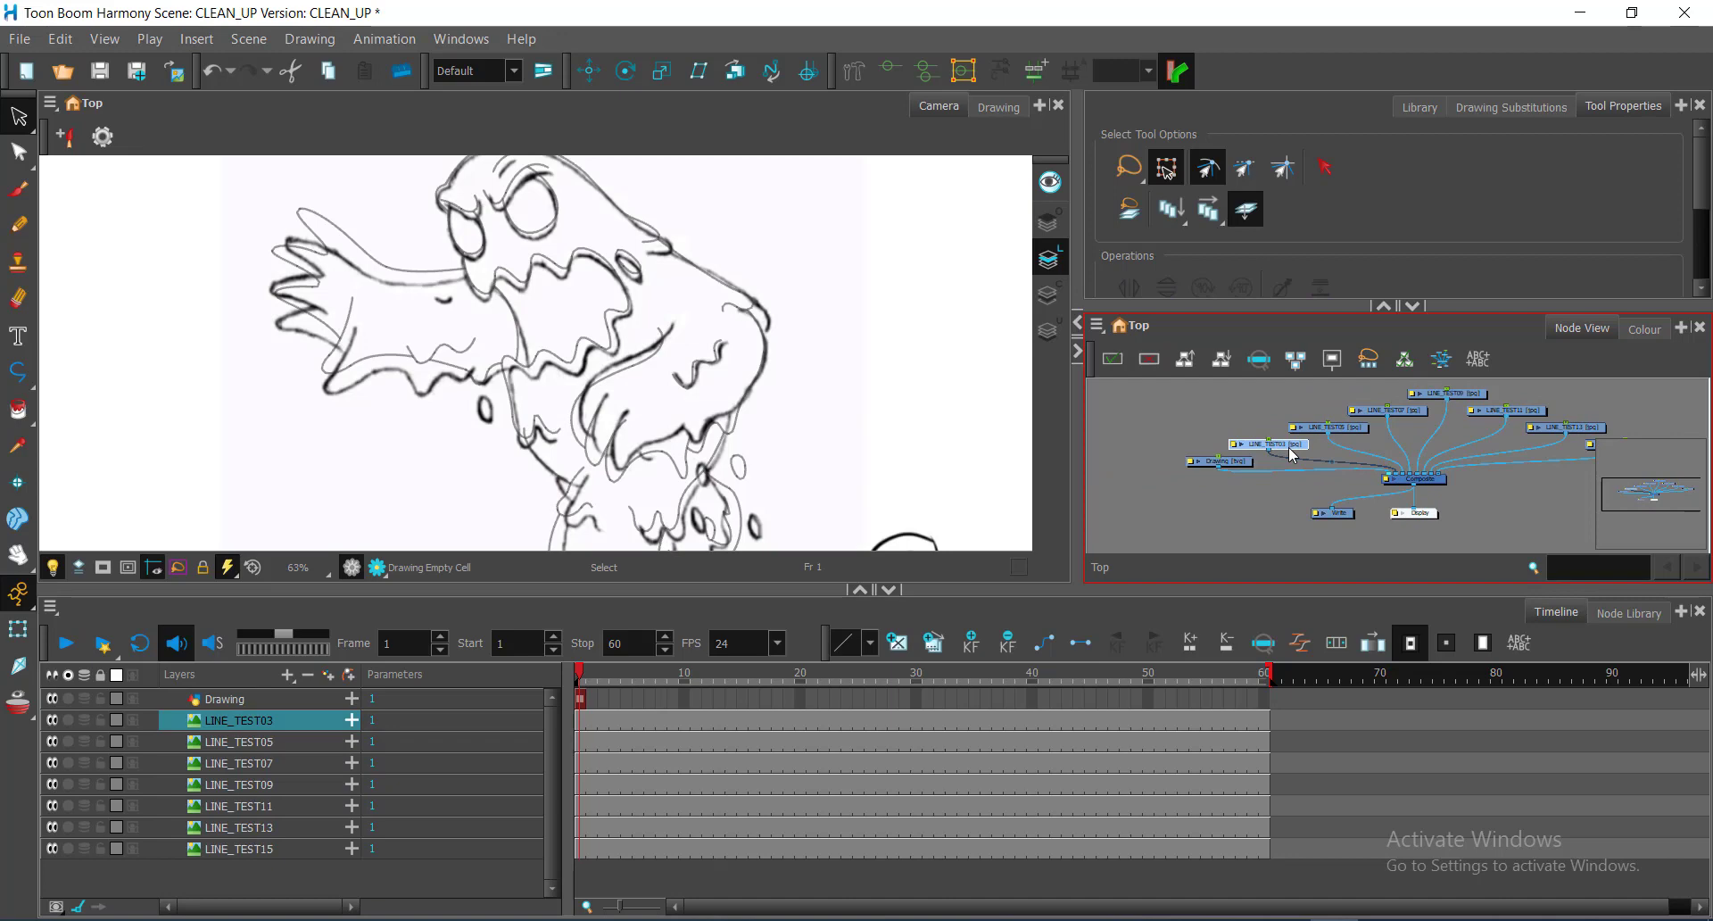
left_click(1350, 428)
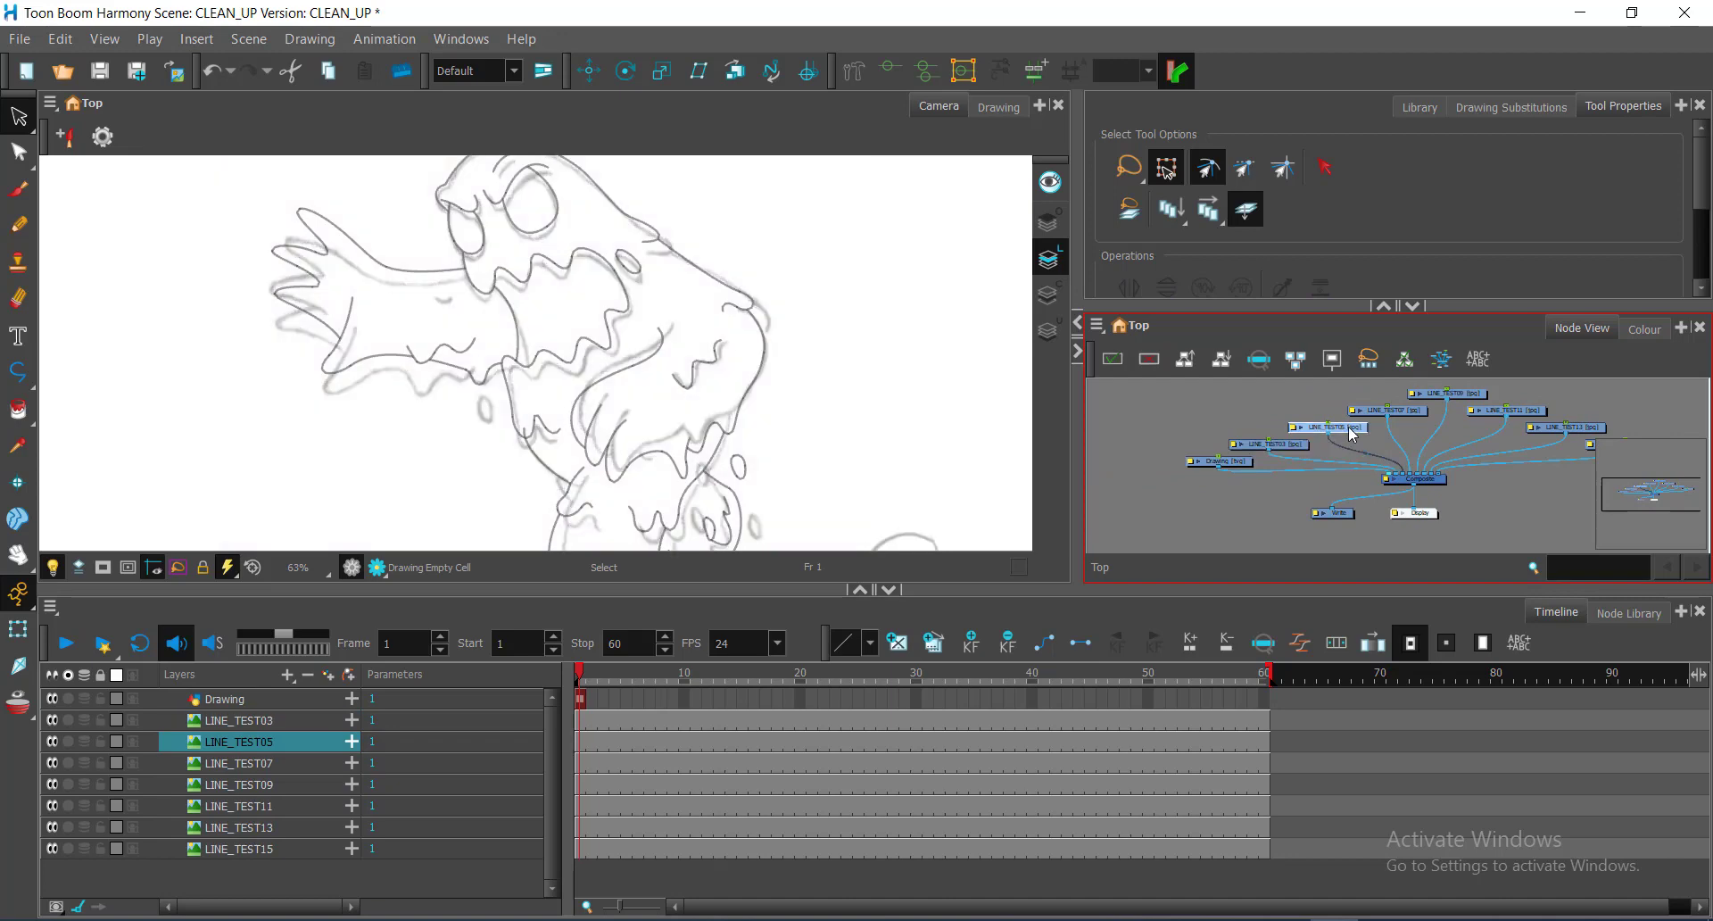
left_click(1410, 417)
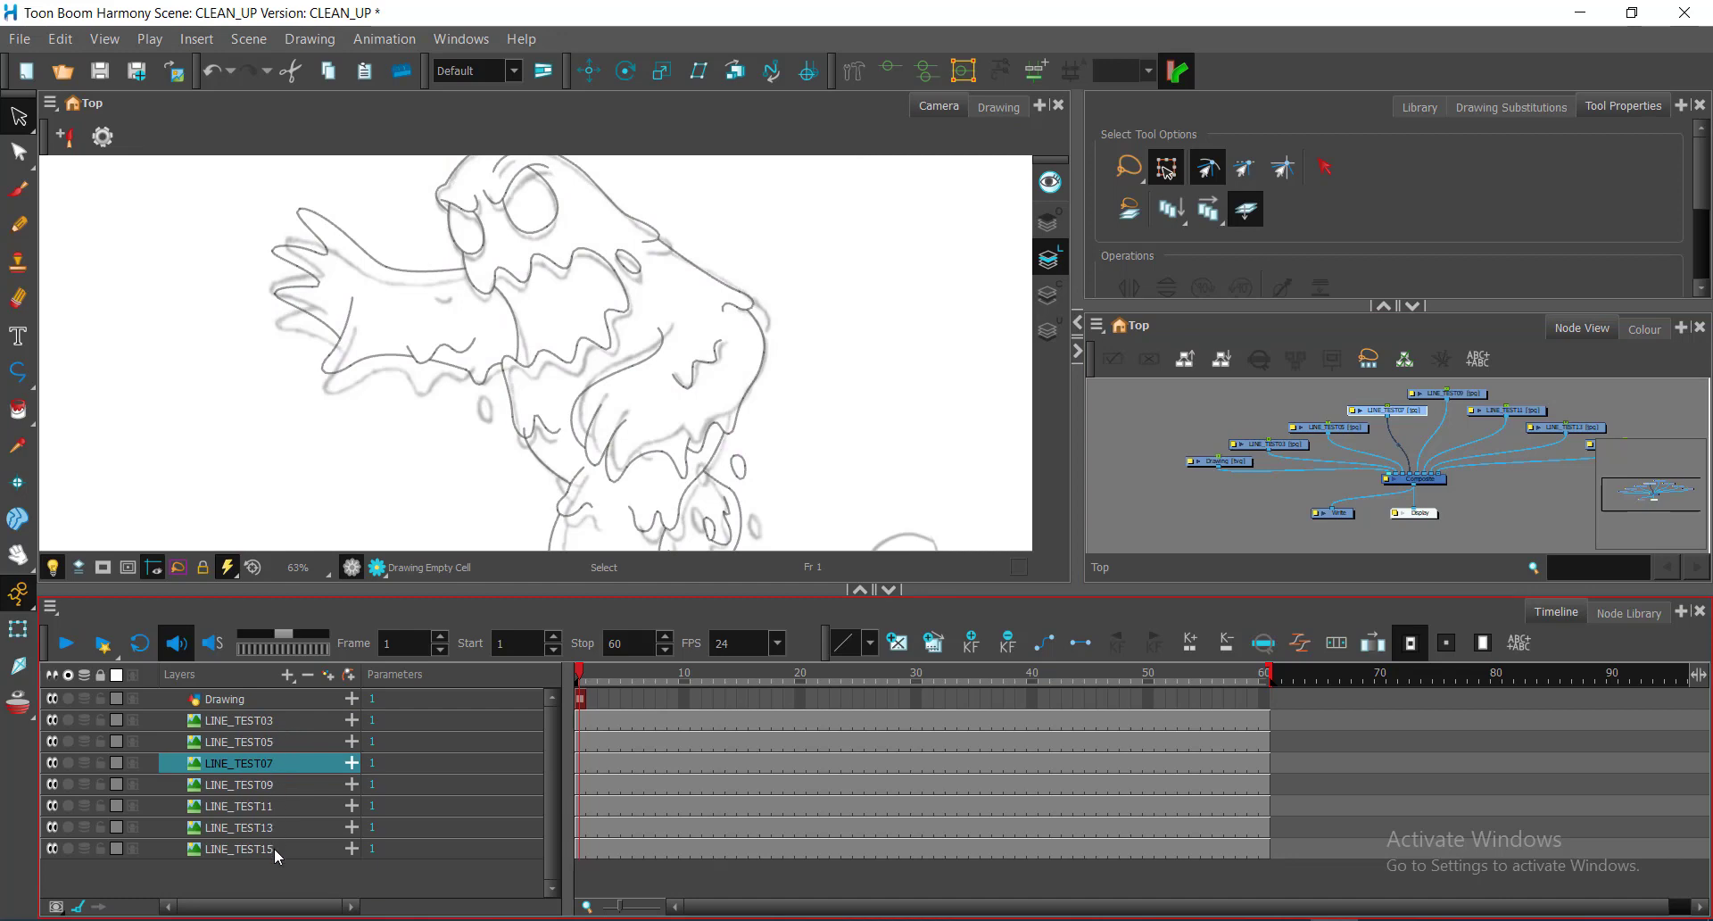
left_click(1479, 396)
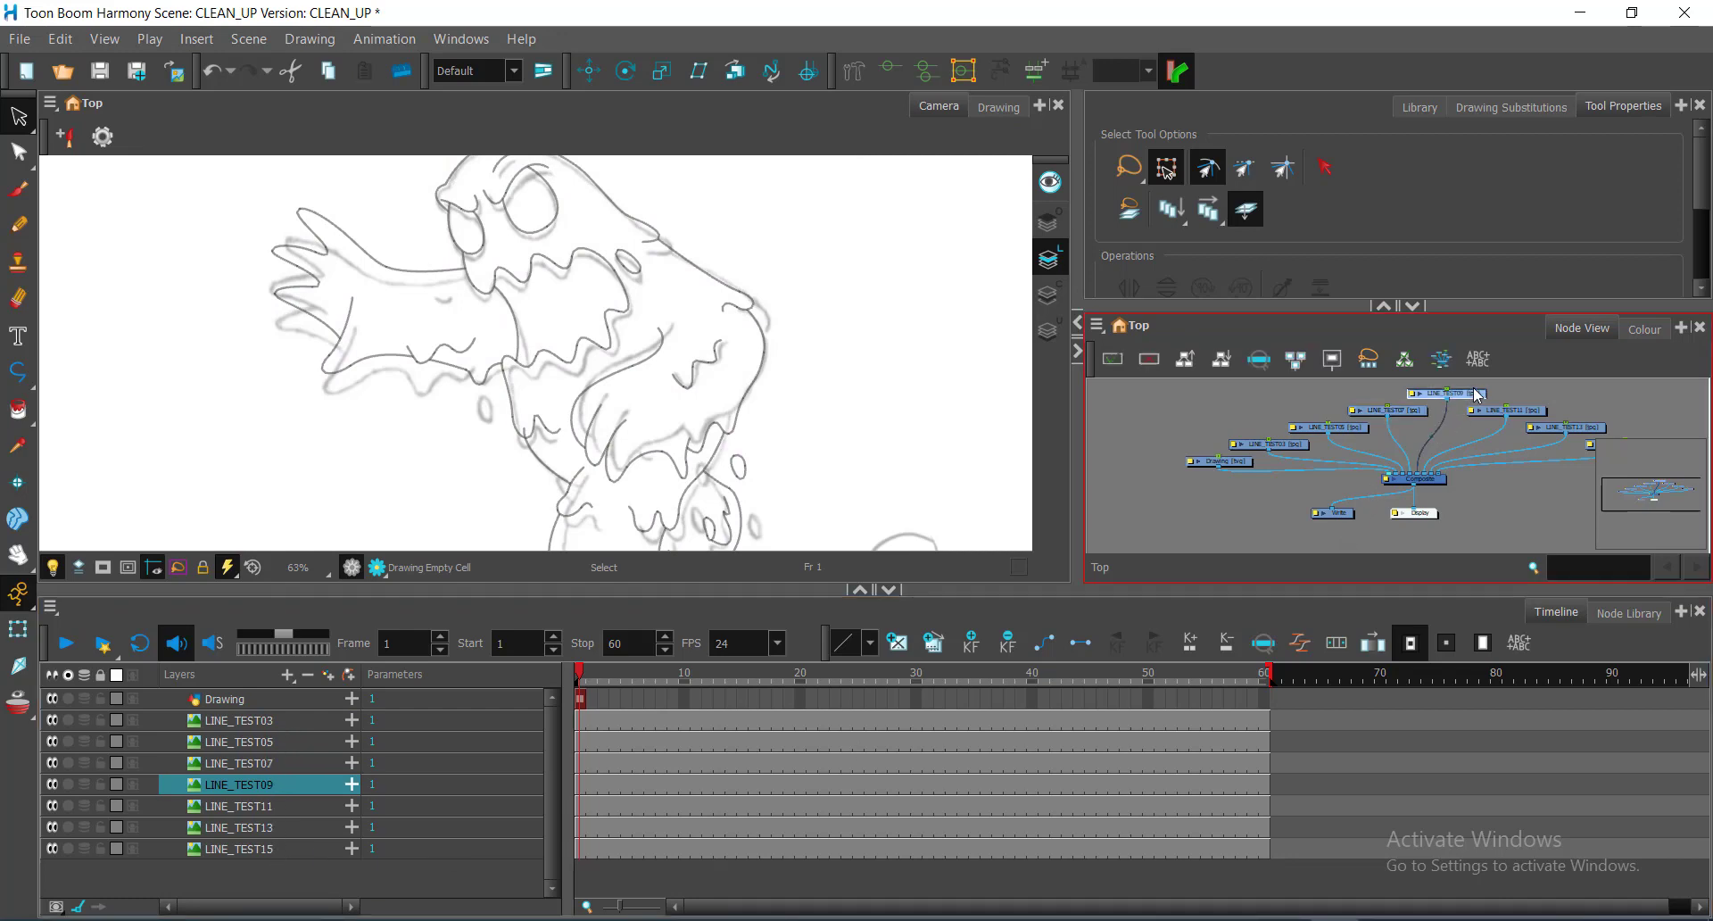
left_click(1526, 416)
left_click(1582, 434)
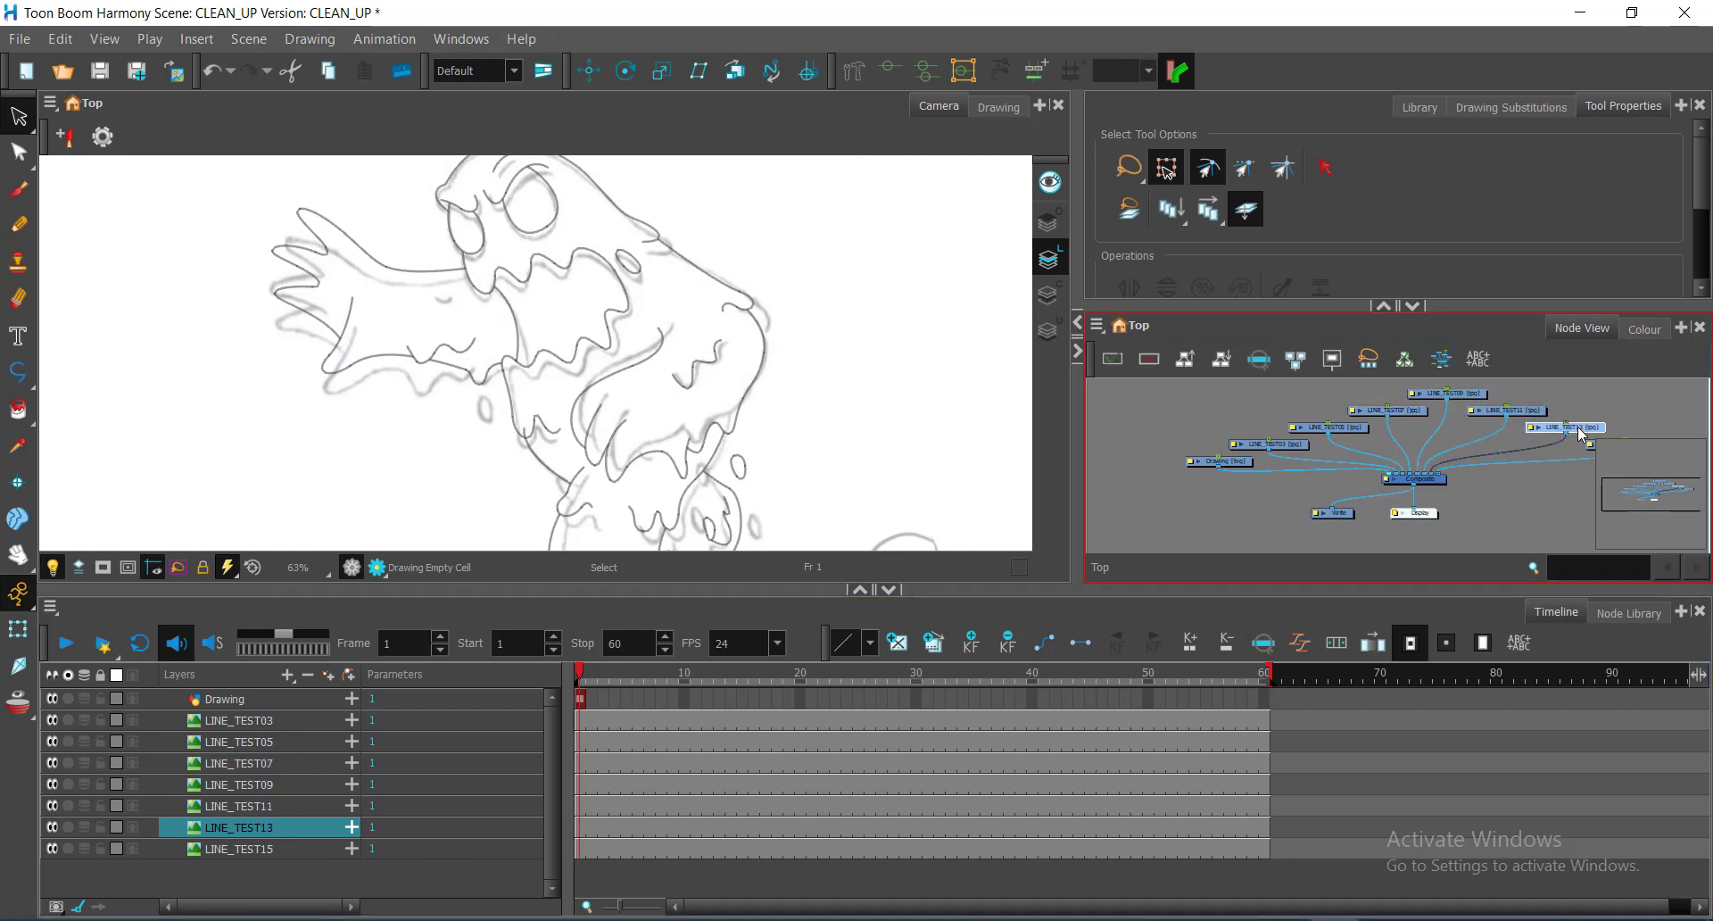
Select the LINE_TEST03 layer and bring its lower body and circled drawing number into view in the camera
left_click(255, 721)
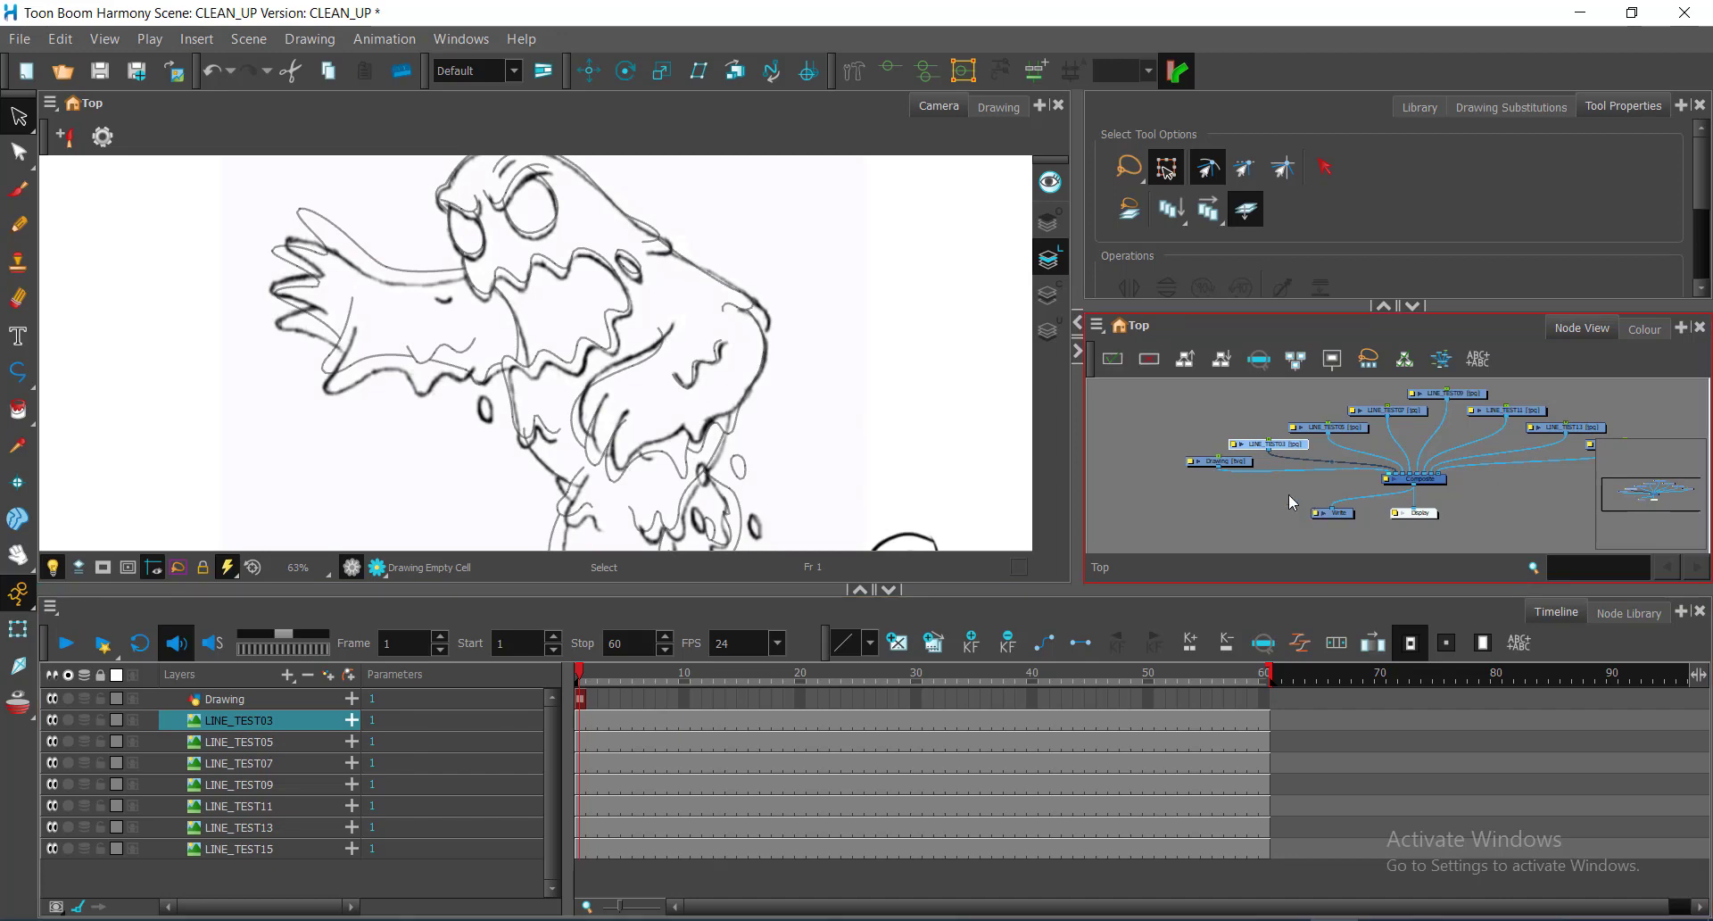
left_click(1305, 457)
left_click(1303, 453)
key("ctrl")
key("ctrl")
left_click_drag(872, 420, 823, 363)
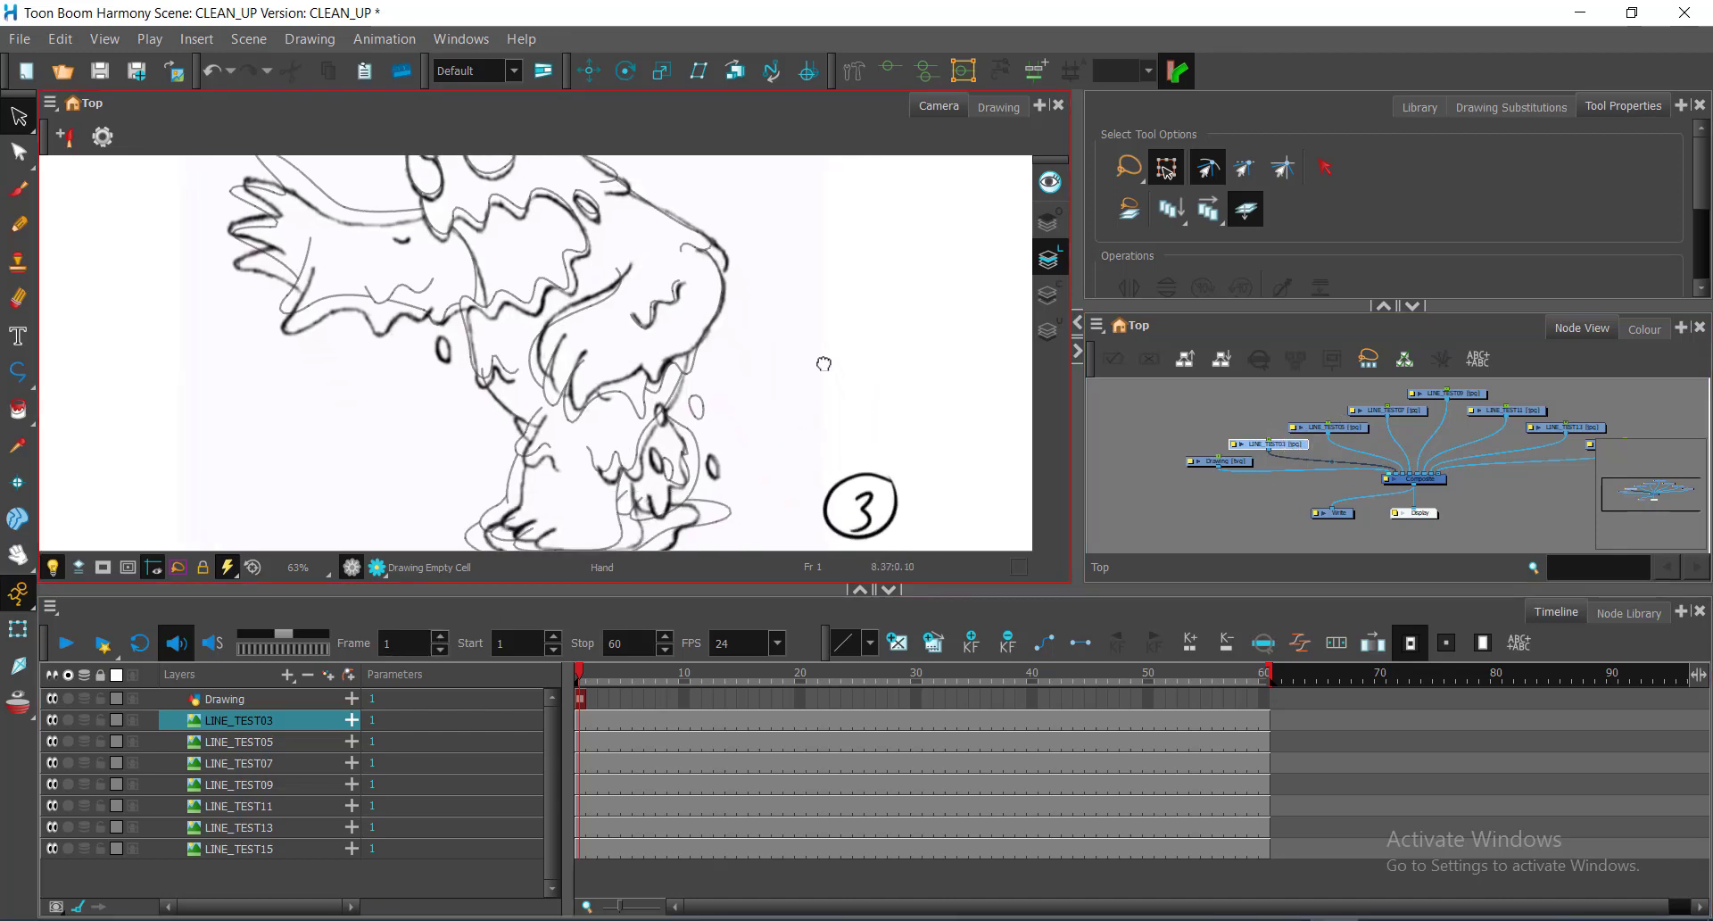
Compare frames 1 to 3 of the Drawing layer against the LINE_TEST03 rough and return to frame 1
key("ctrl")
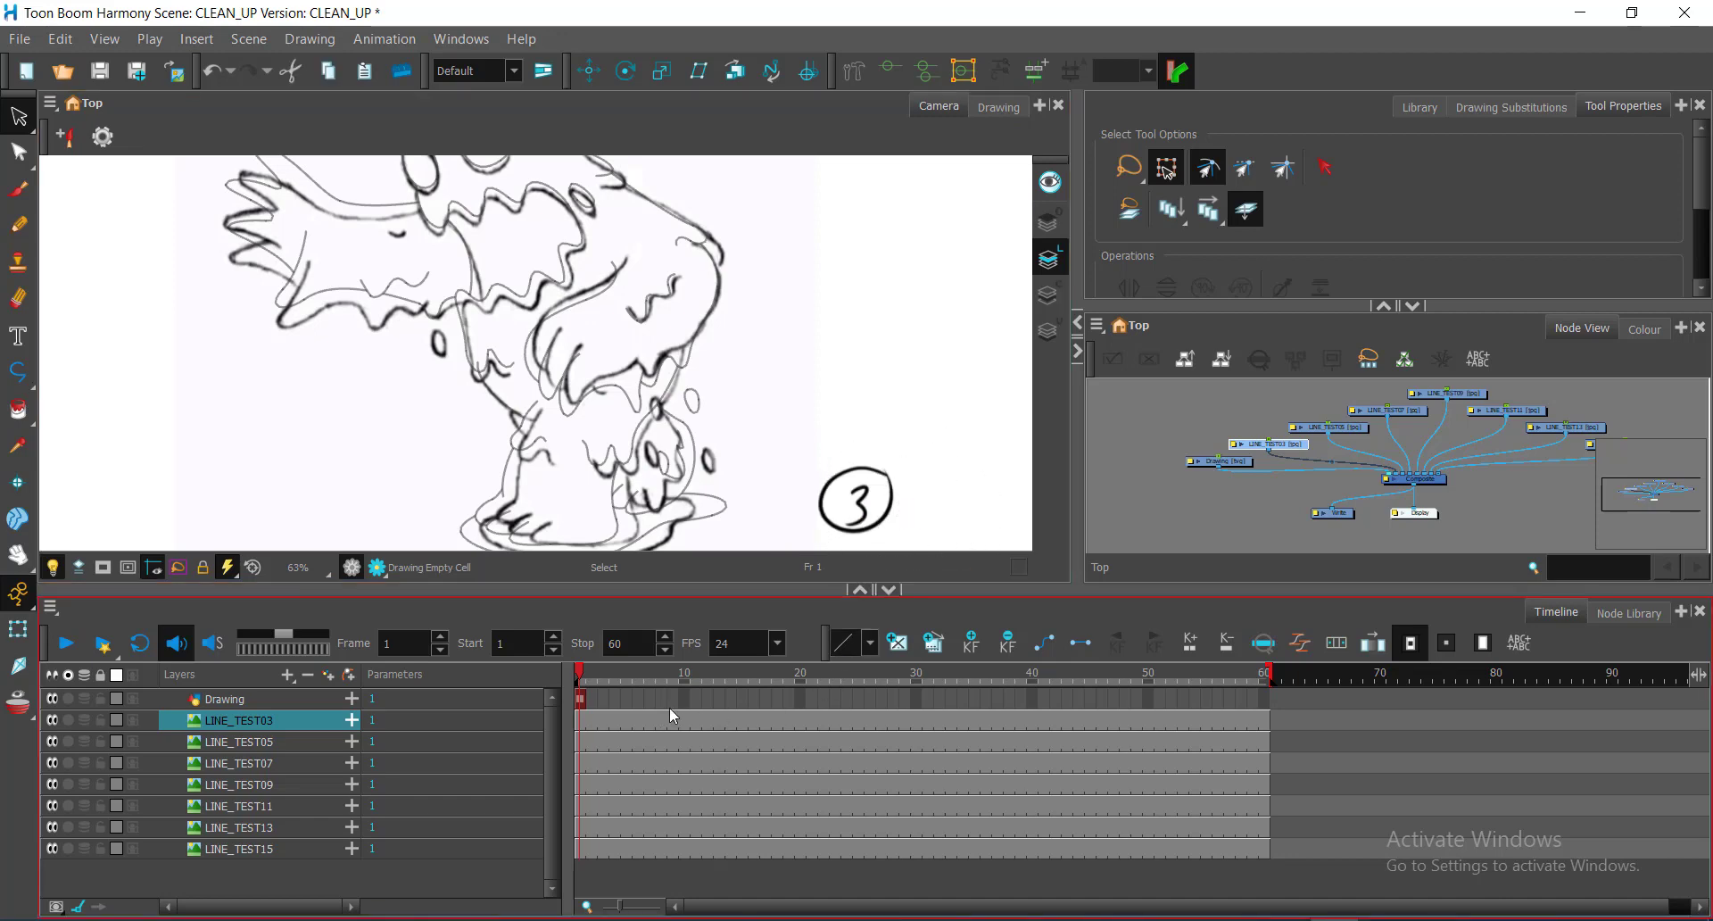
left_click(584, 699)
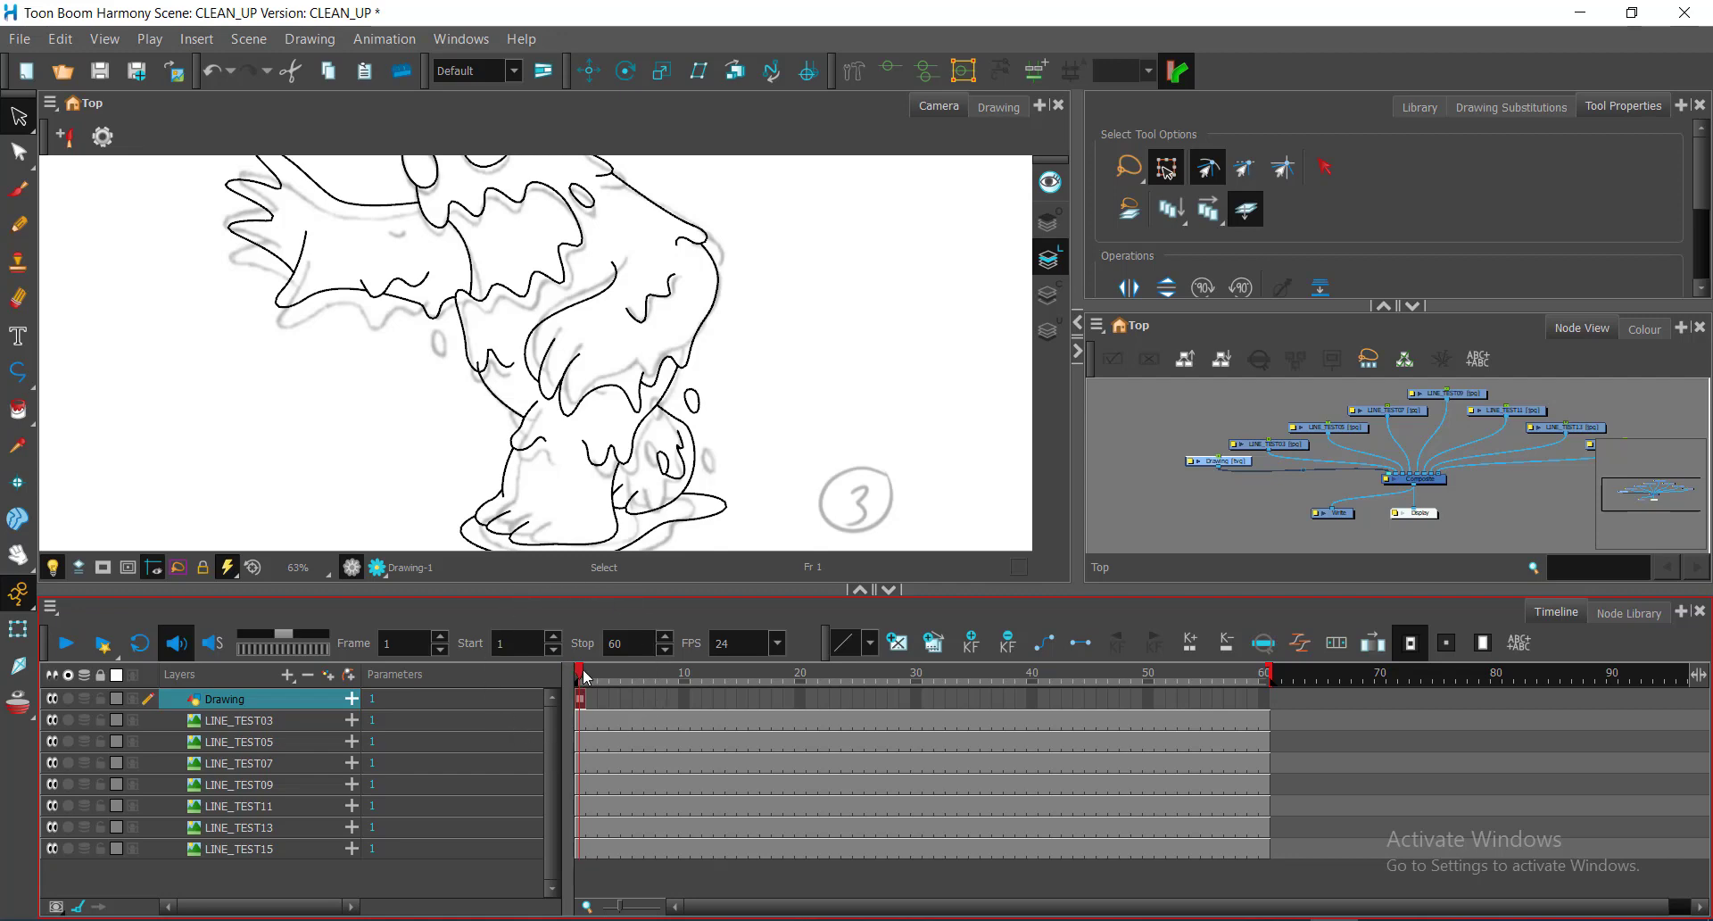
left_click(592, 675)
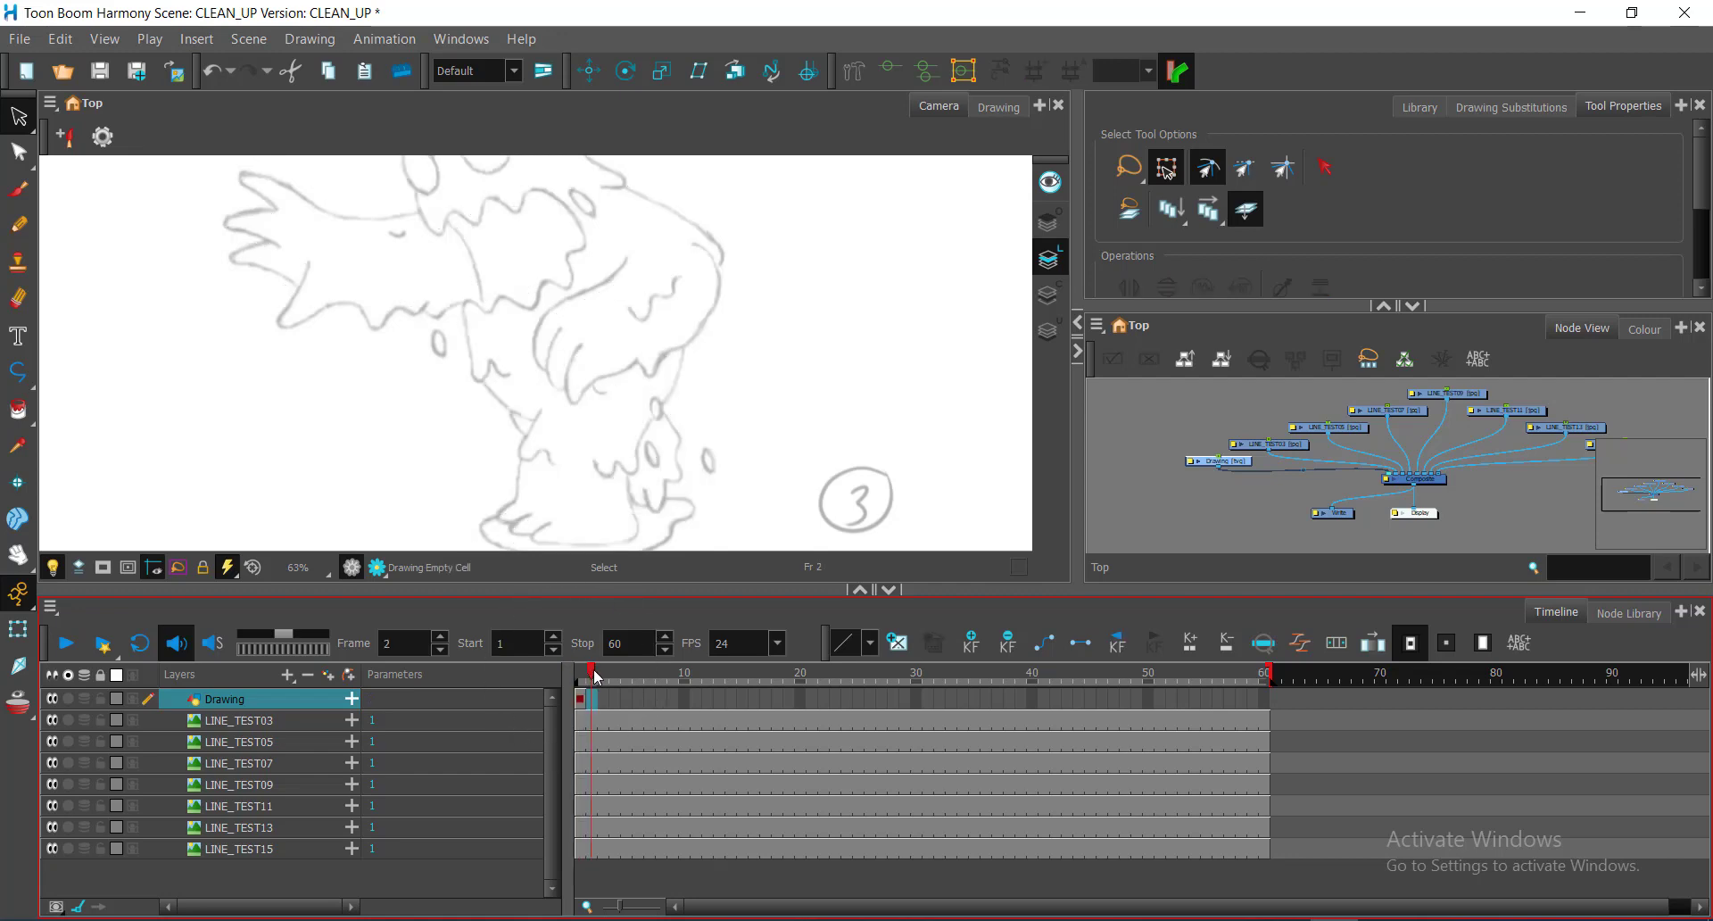
left_click(604, 676)
double_click(410, 644)
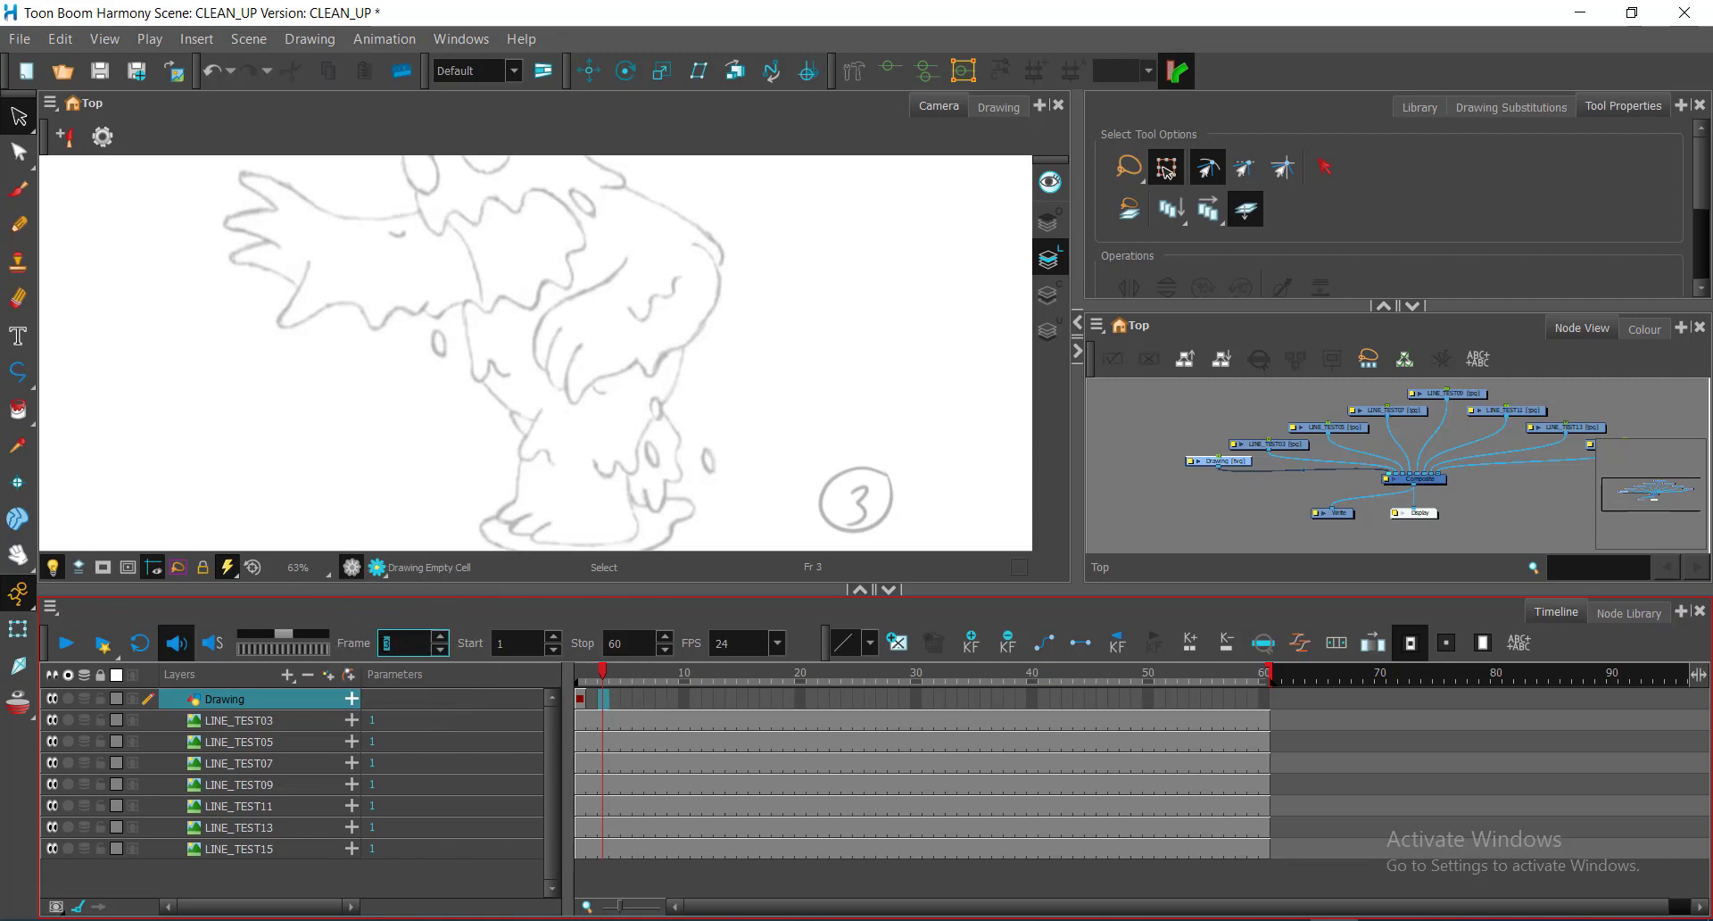
key("ctrl")
key("Return")
left_click(581, 683)
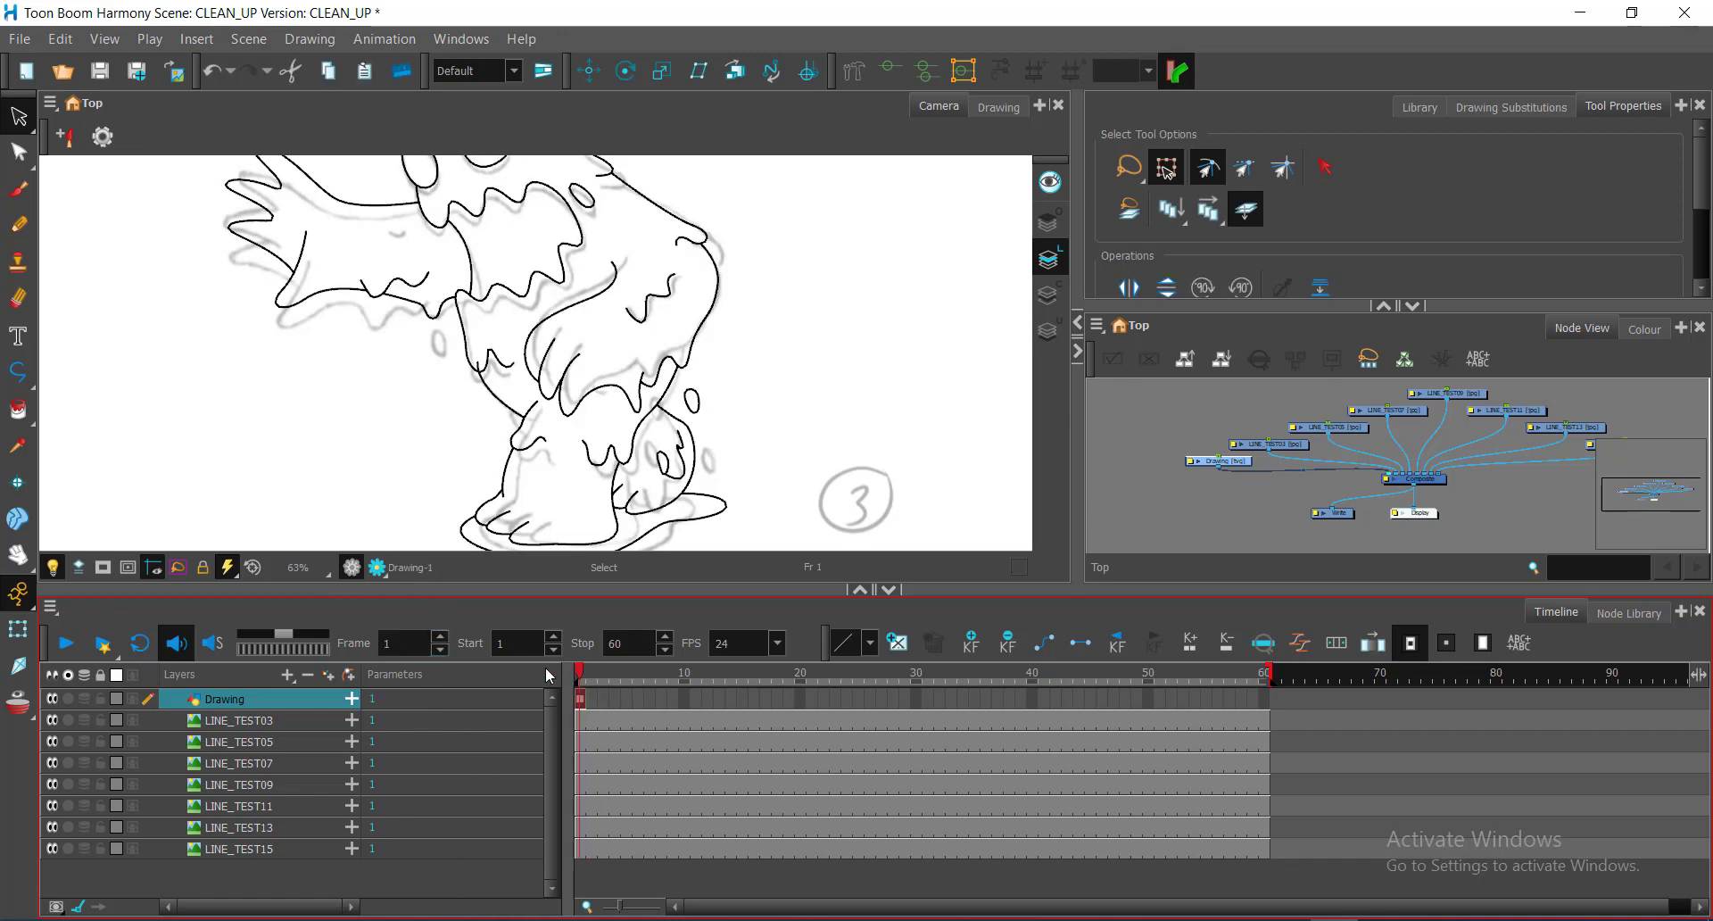
Go to frame 3 and select its empty cell on the Drawing layer
double_click(397, 639)
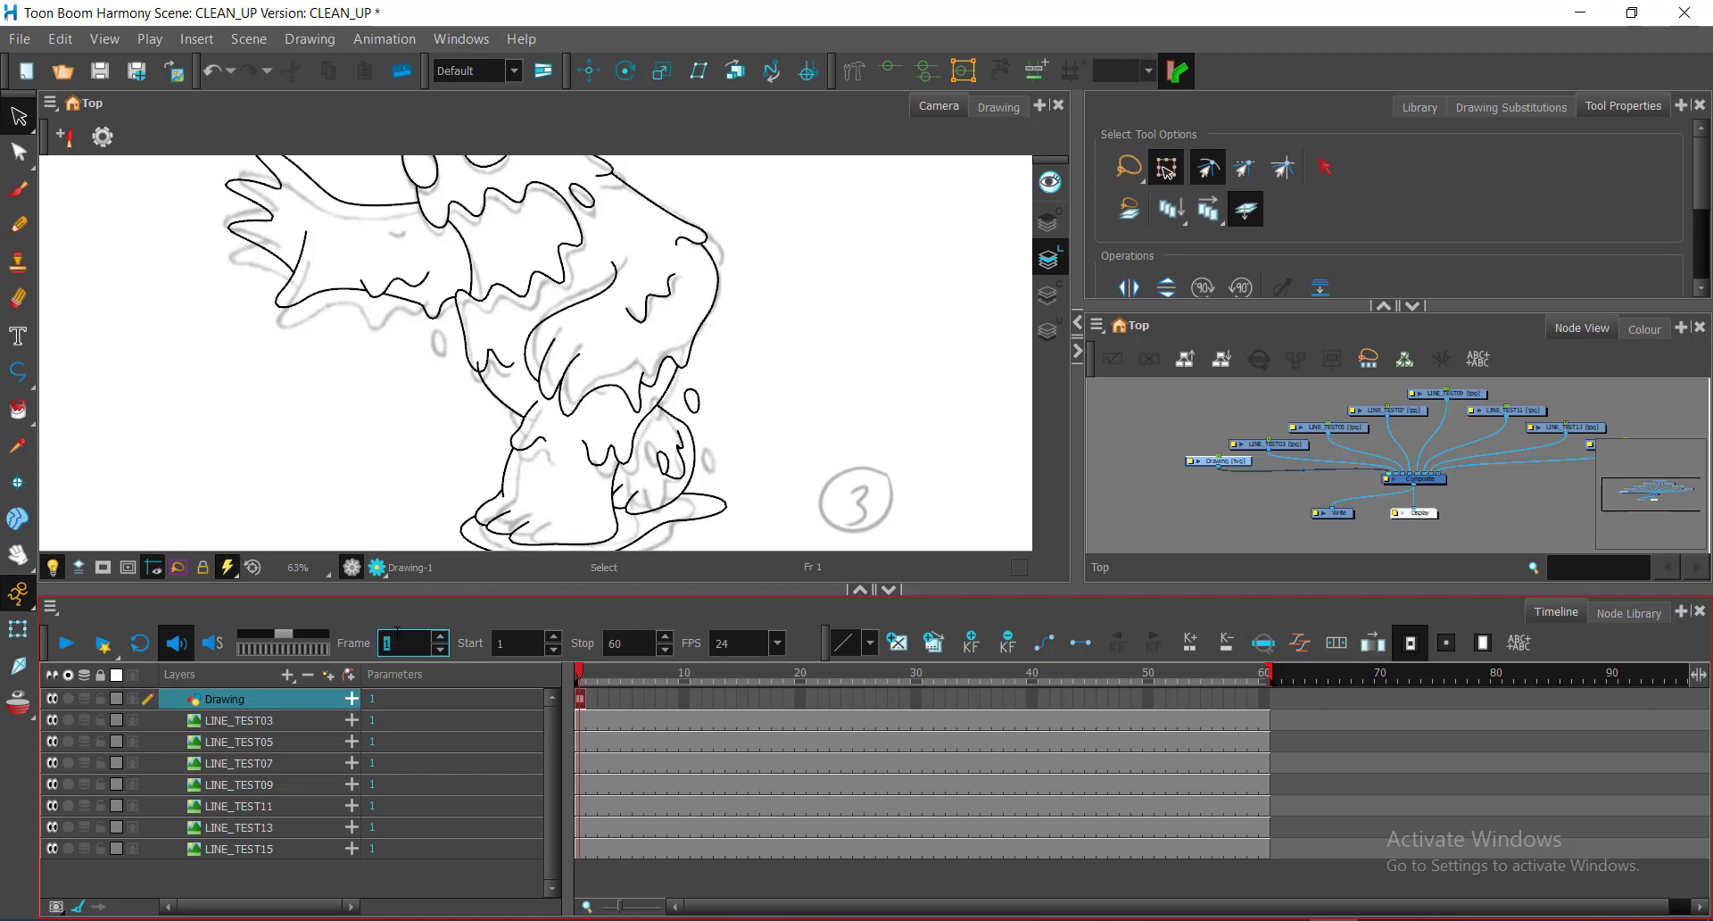
type("3")
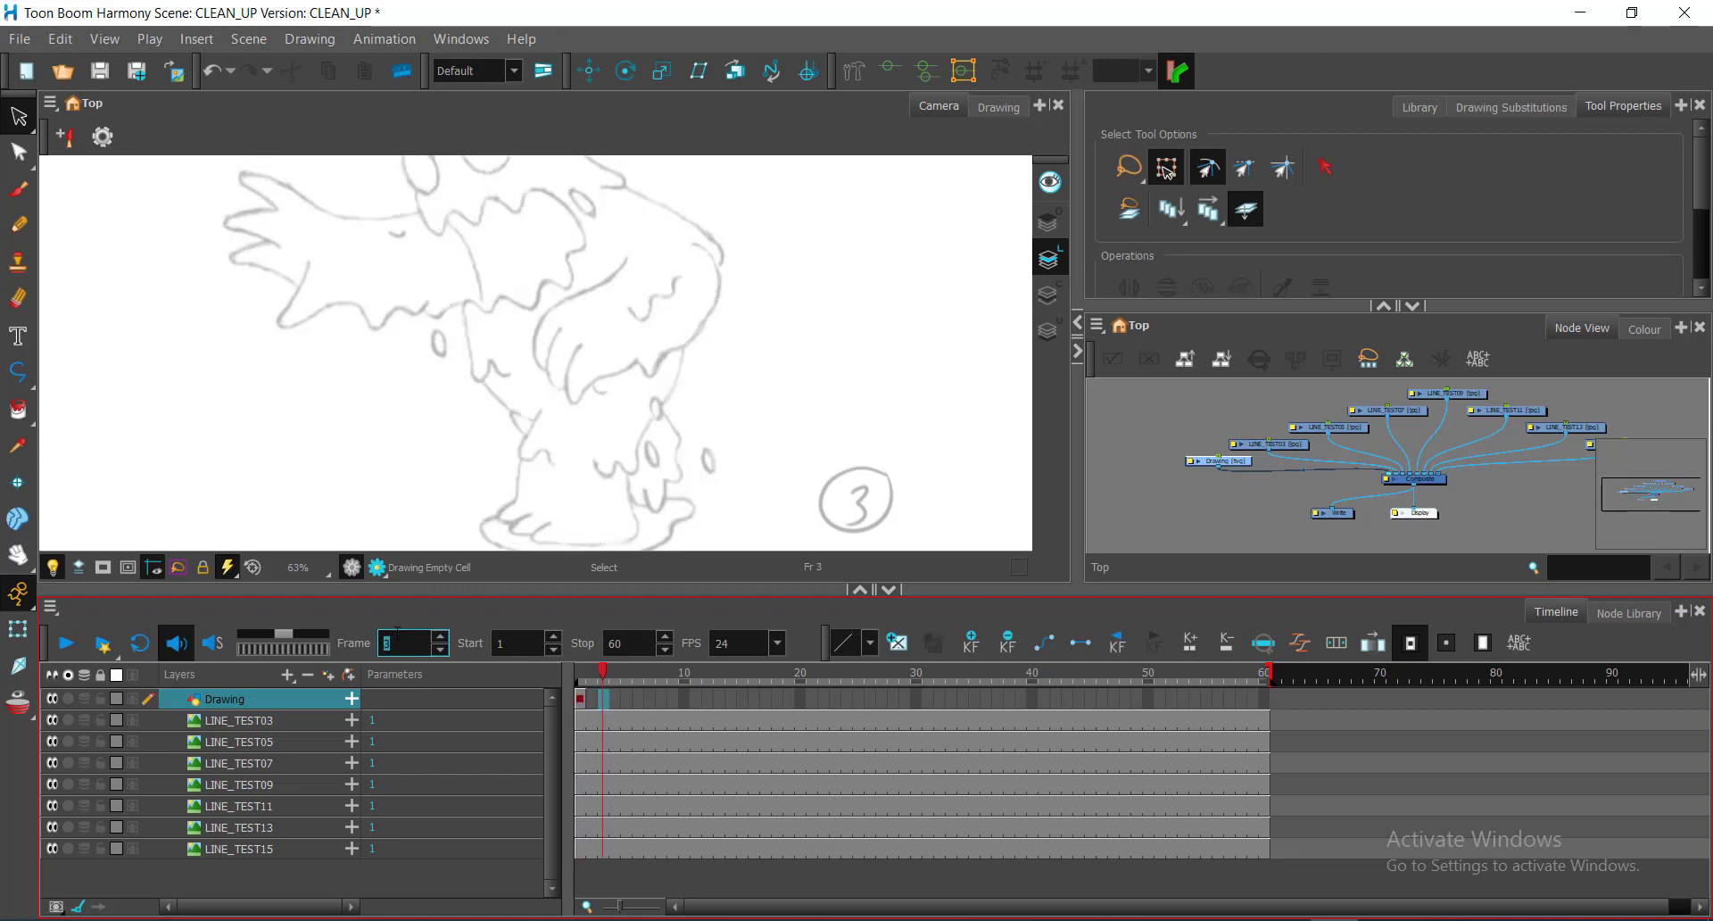
key("Return")
left_click(606, 708)
left_click(605, 707)
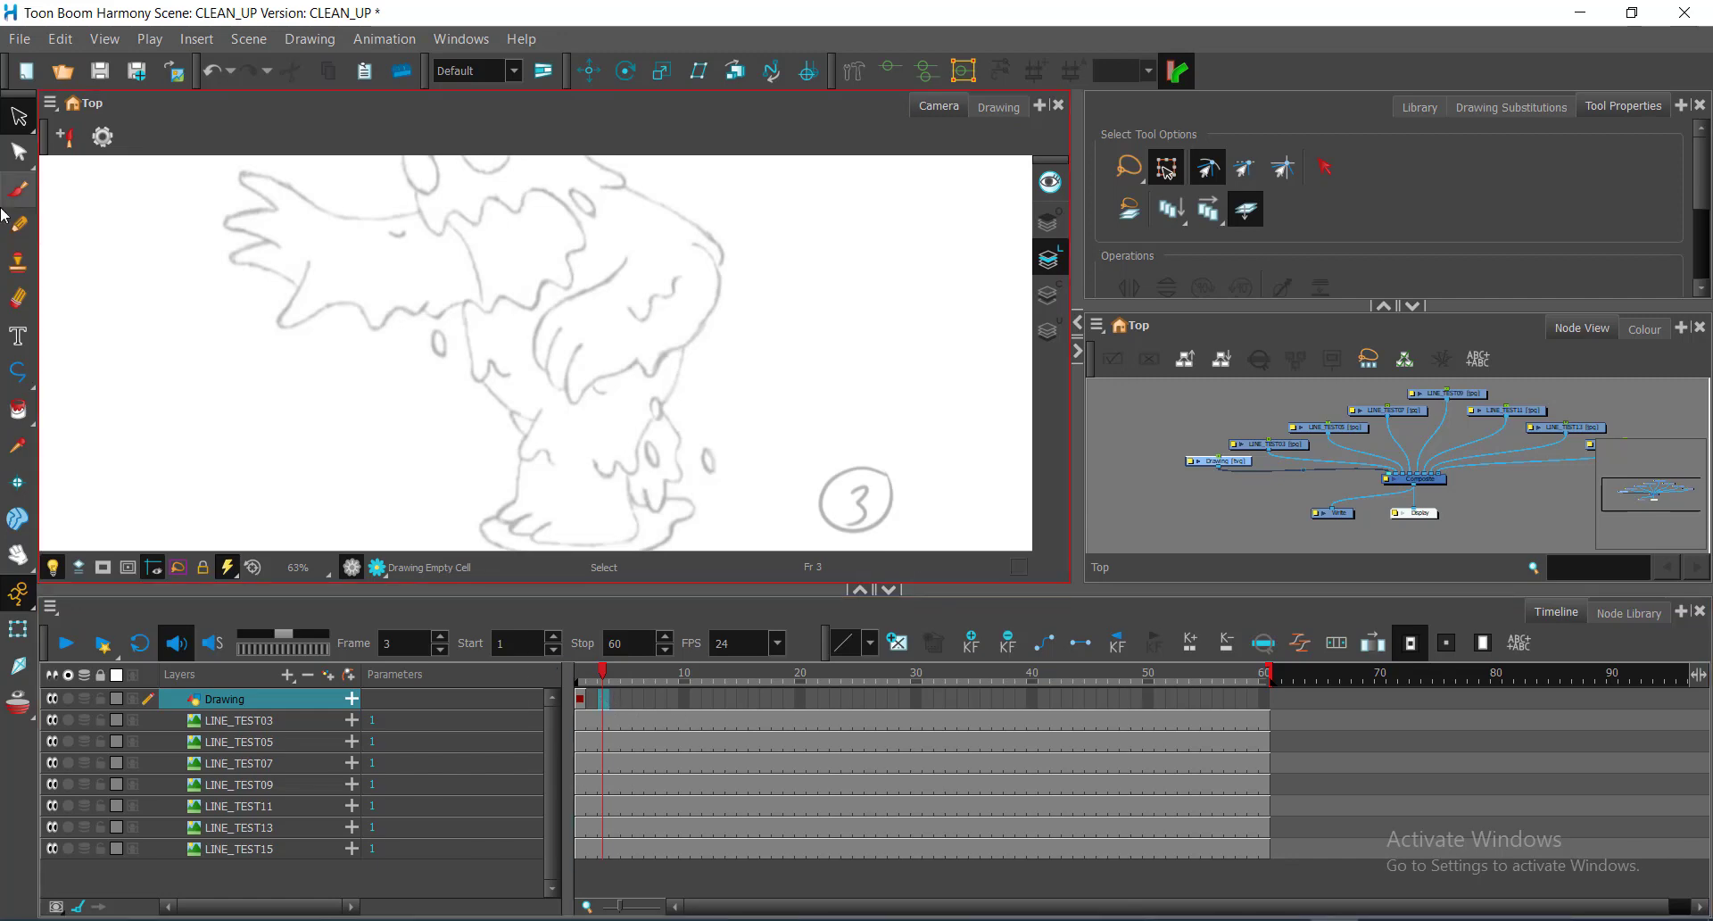
Trace the start of the outstretched arm's underside, from the wrist to the first hump, with the Polyline tool
left_click(22, 381)
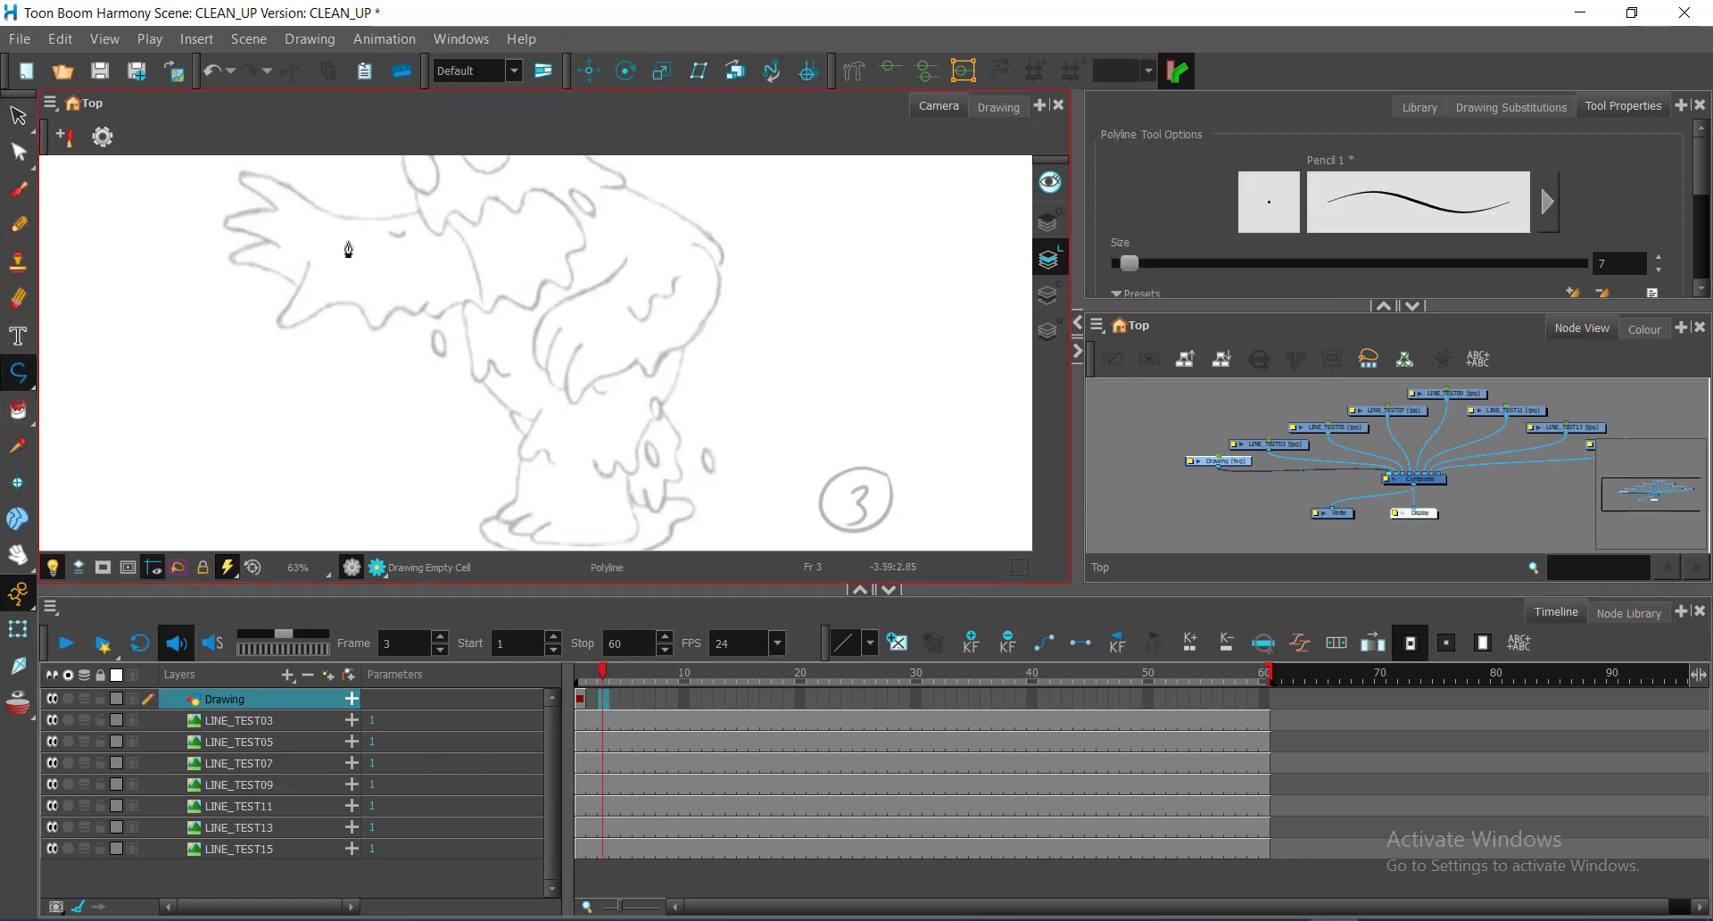
left_click(312, 261)
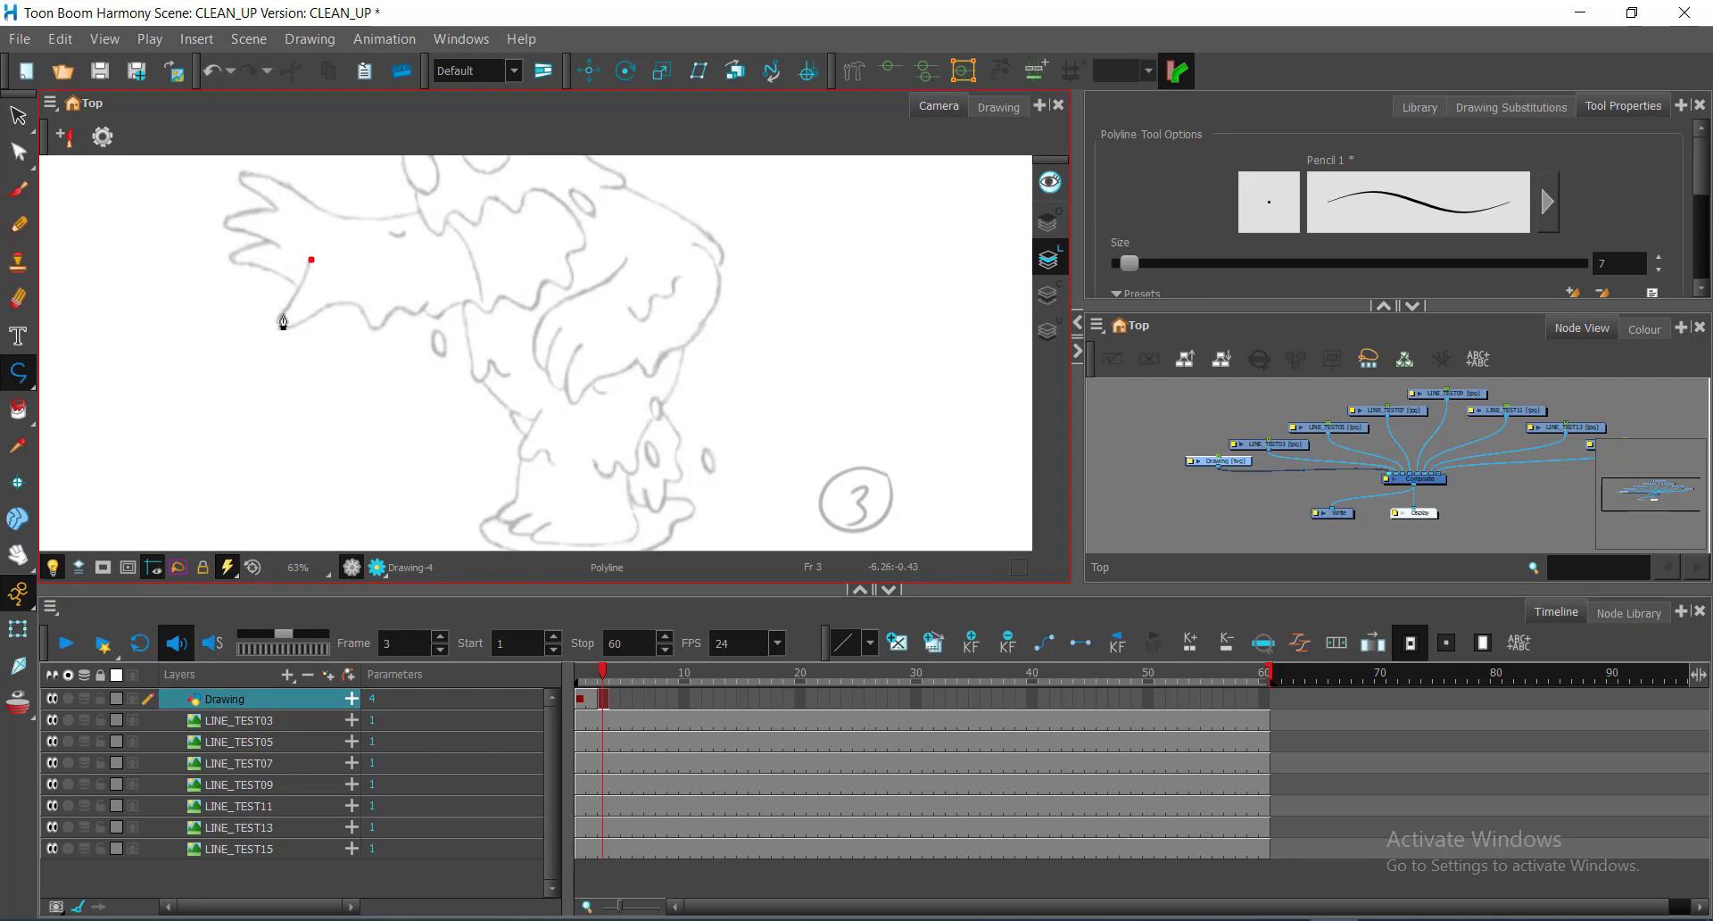
mouse_move(285, 312)
left_mouse_down()
mouse_move(273, 326)
mouse_move(364, 285)
left_mouse_up()
left_click_drag(365, 317, 372, 327)
left_click(20, 153)
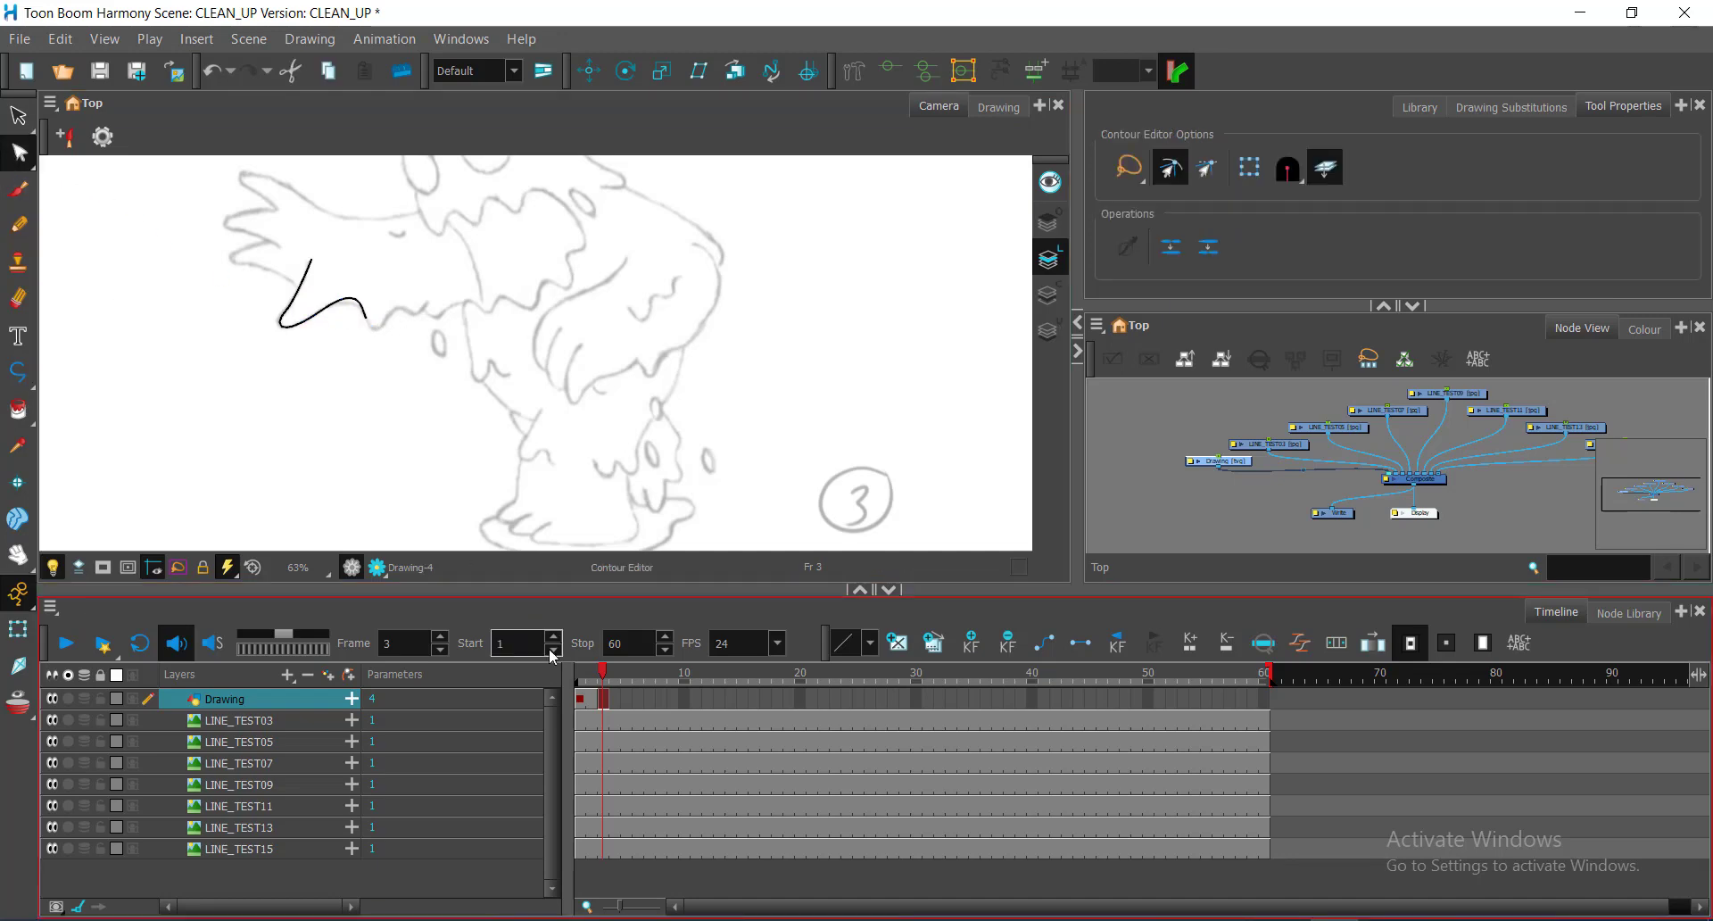
Check the Drawing layer's exposure by moving between frames 1, 3 and the neighbouring empty cells, ending on frame 3
left_click(616, 697)
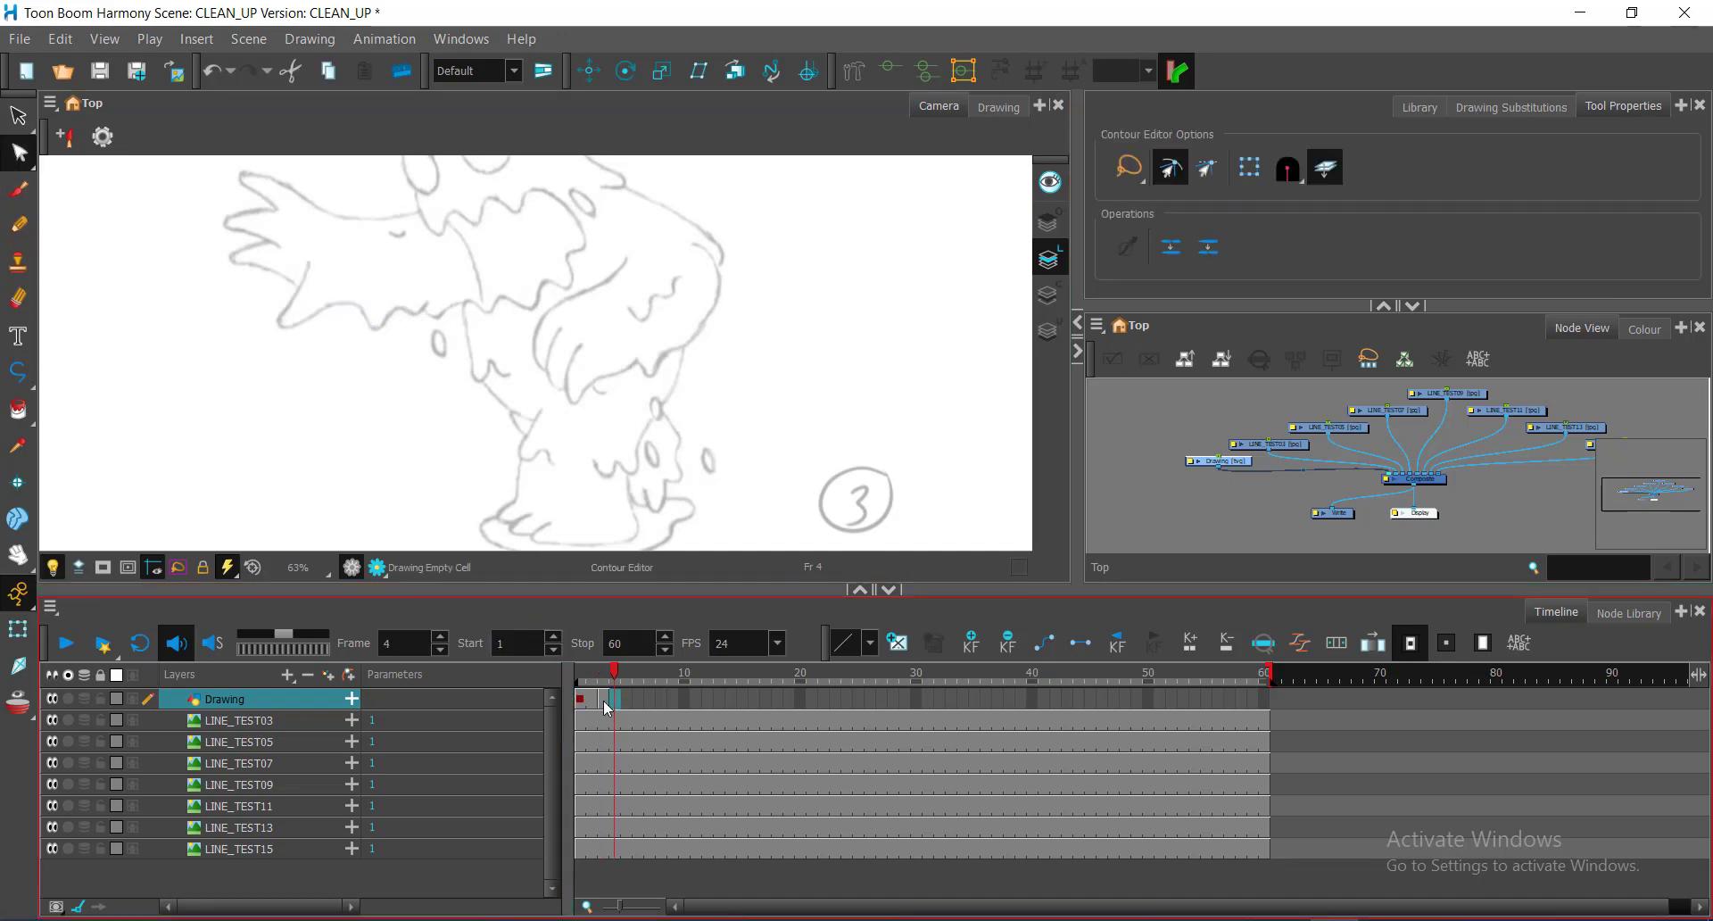
left_click_drag(614, 669, 605, 669)
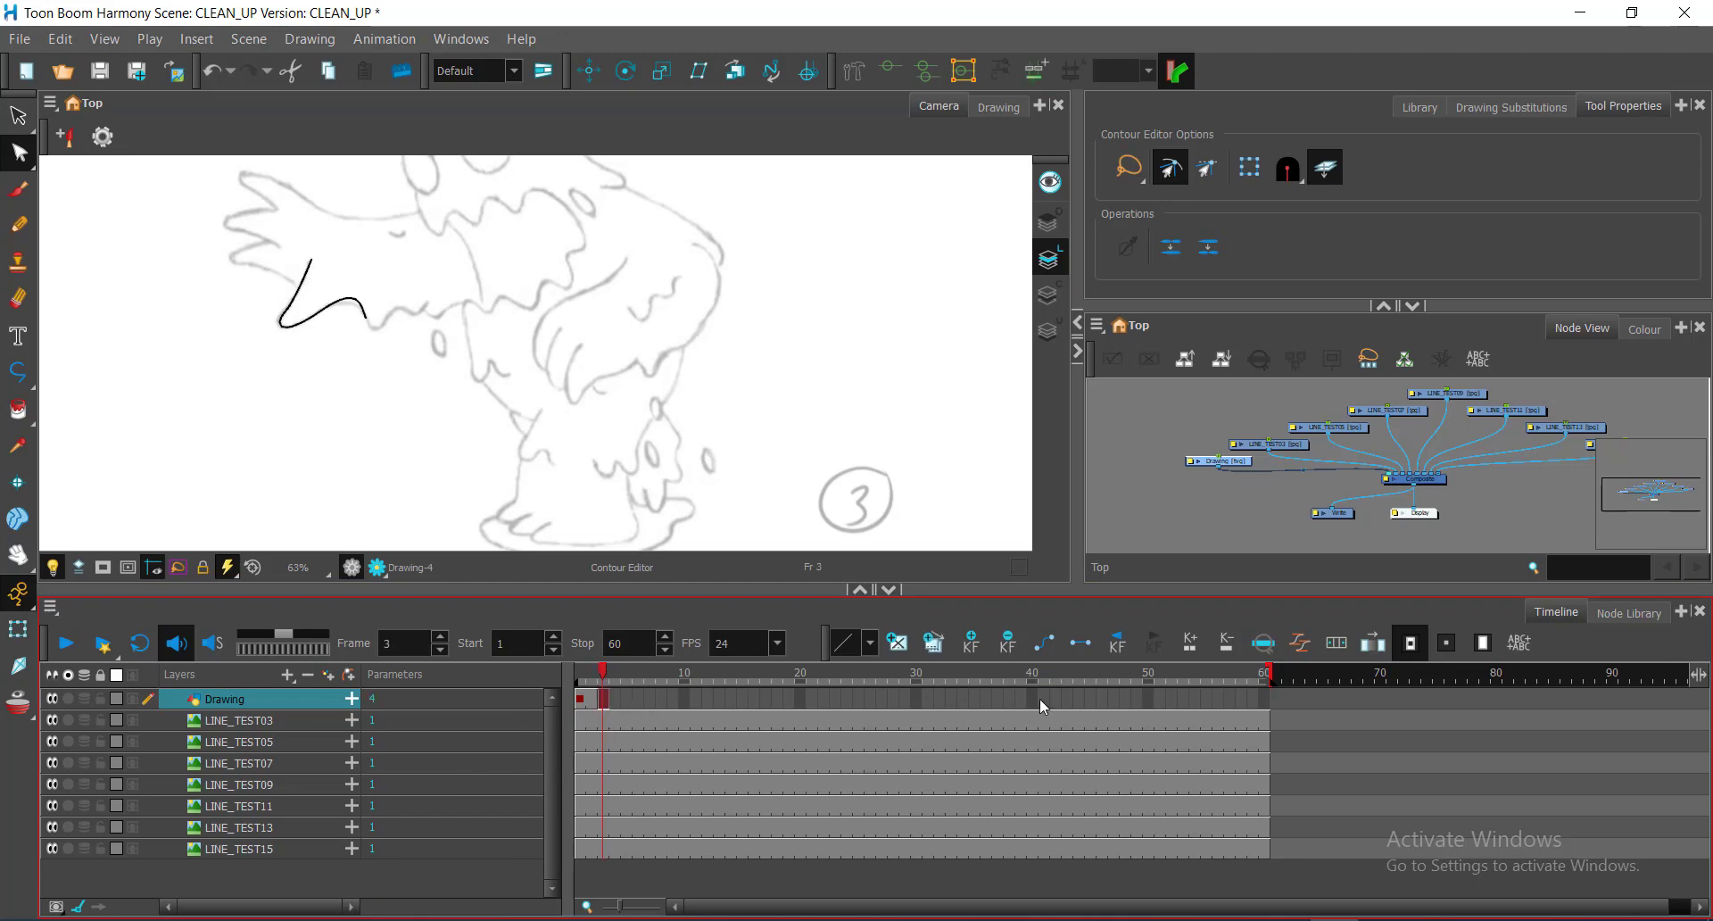
left_click(599, 696)
left_click(593, 701)
left_click(613, 700)
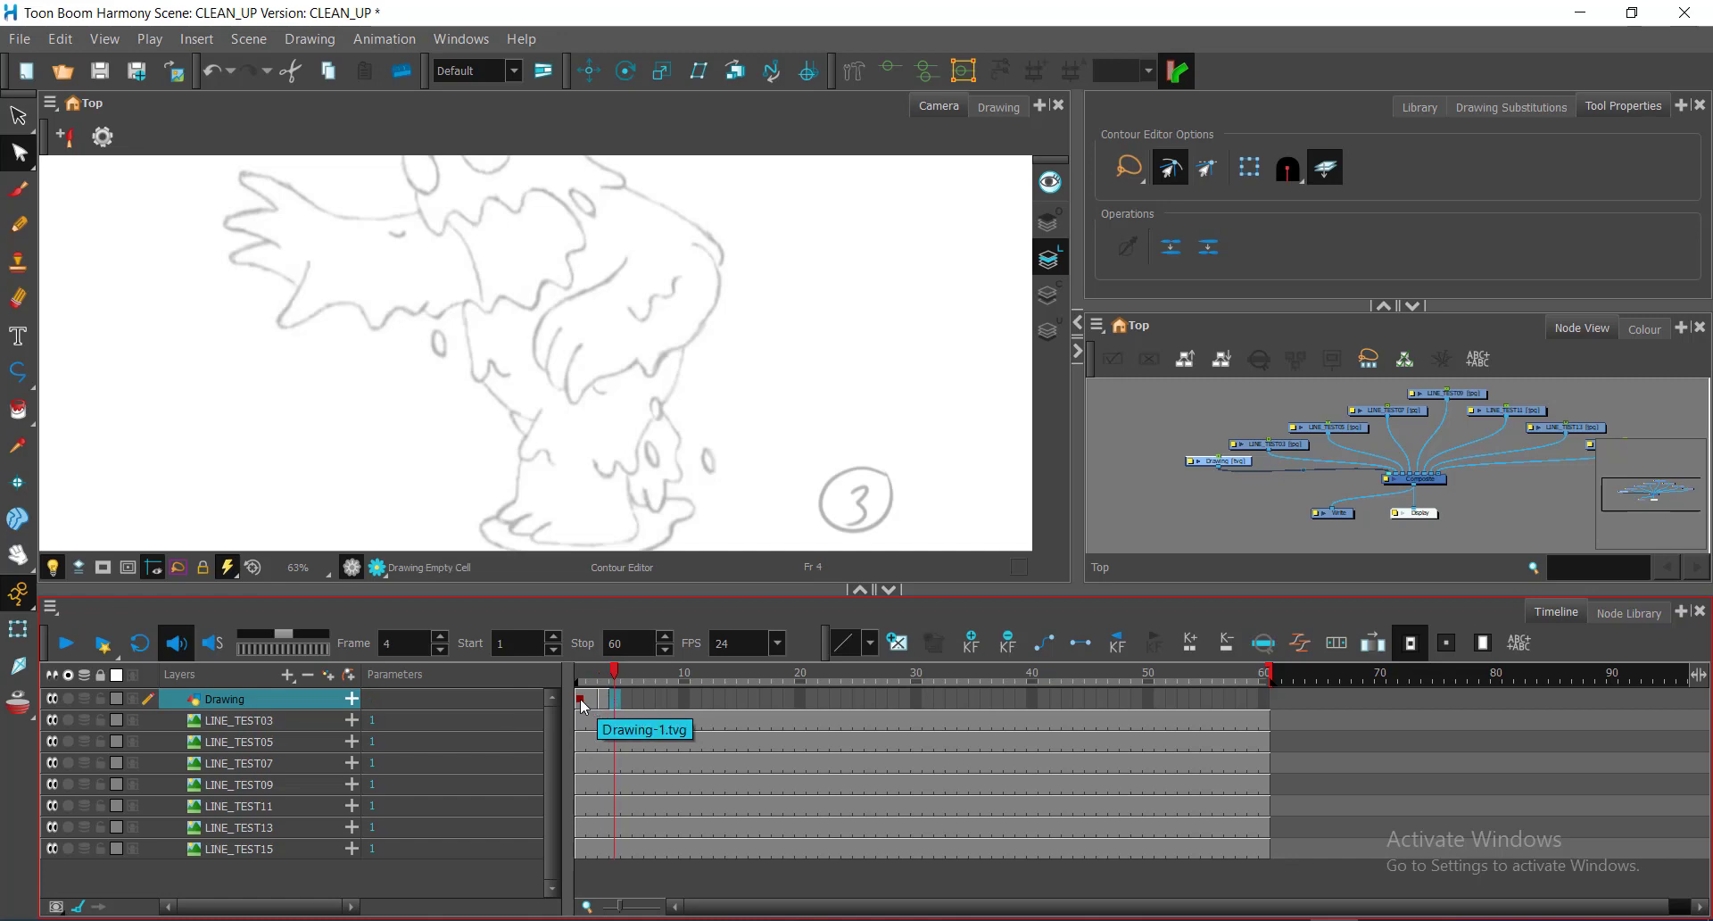
left_click(580, 698)
left_click(580, 699)
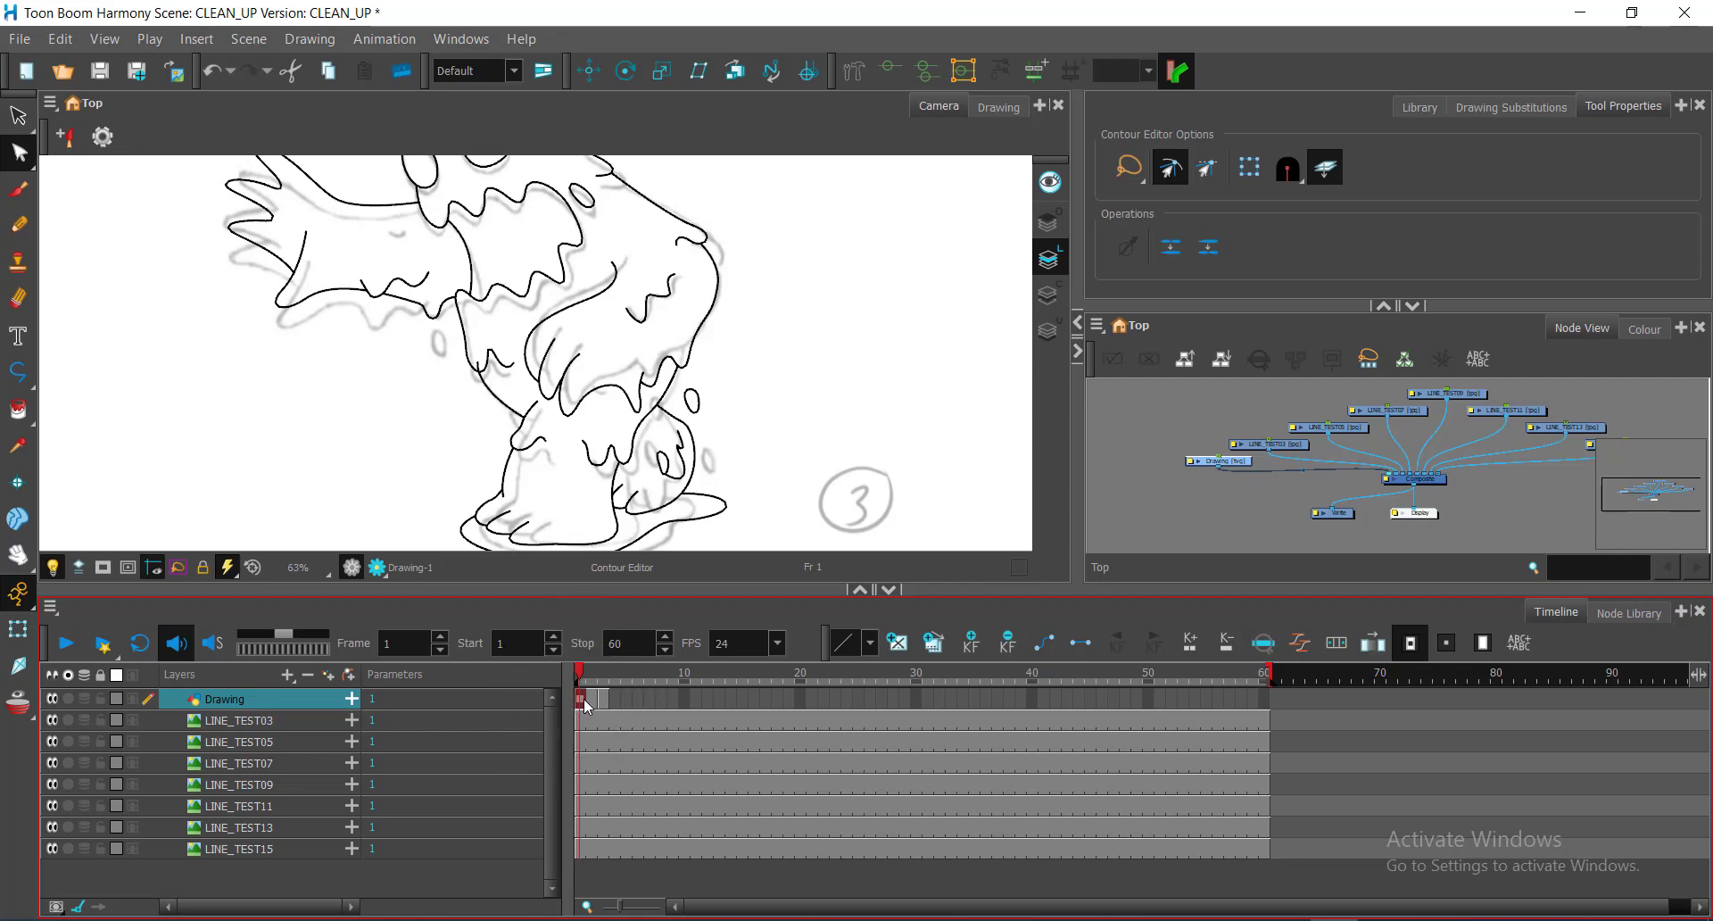
left_click(592, 699)
left_click(578, 678)
left_click_drag(588, 676, 603, 676)
left_click(604, 700)
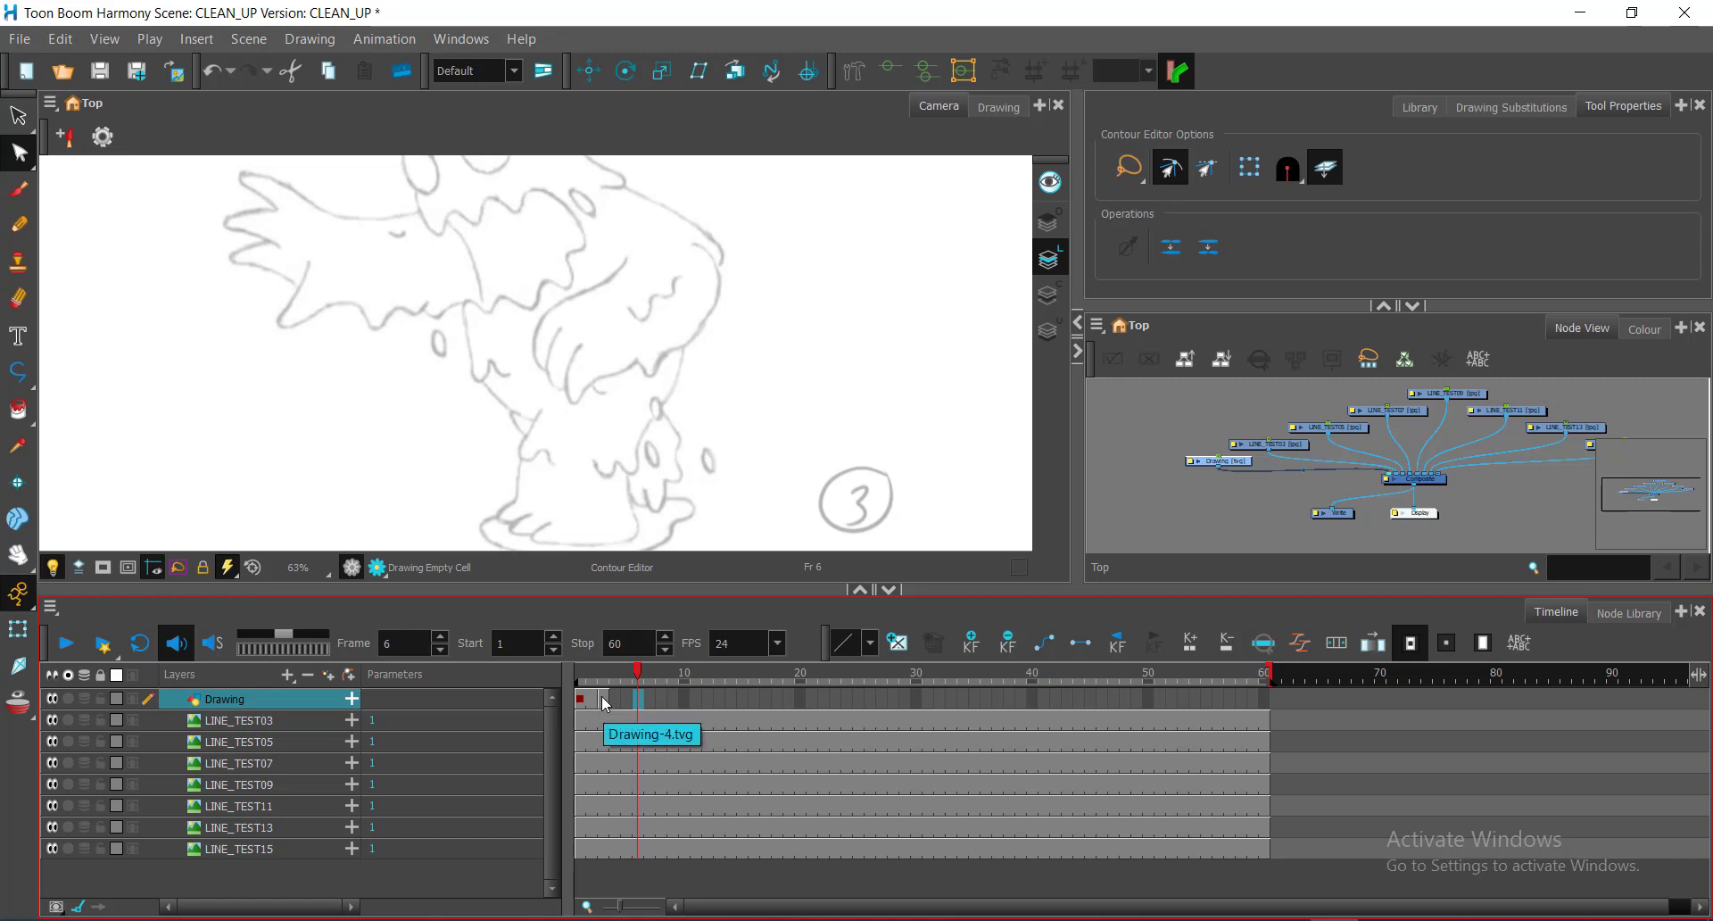
left_click(585, 705)
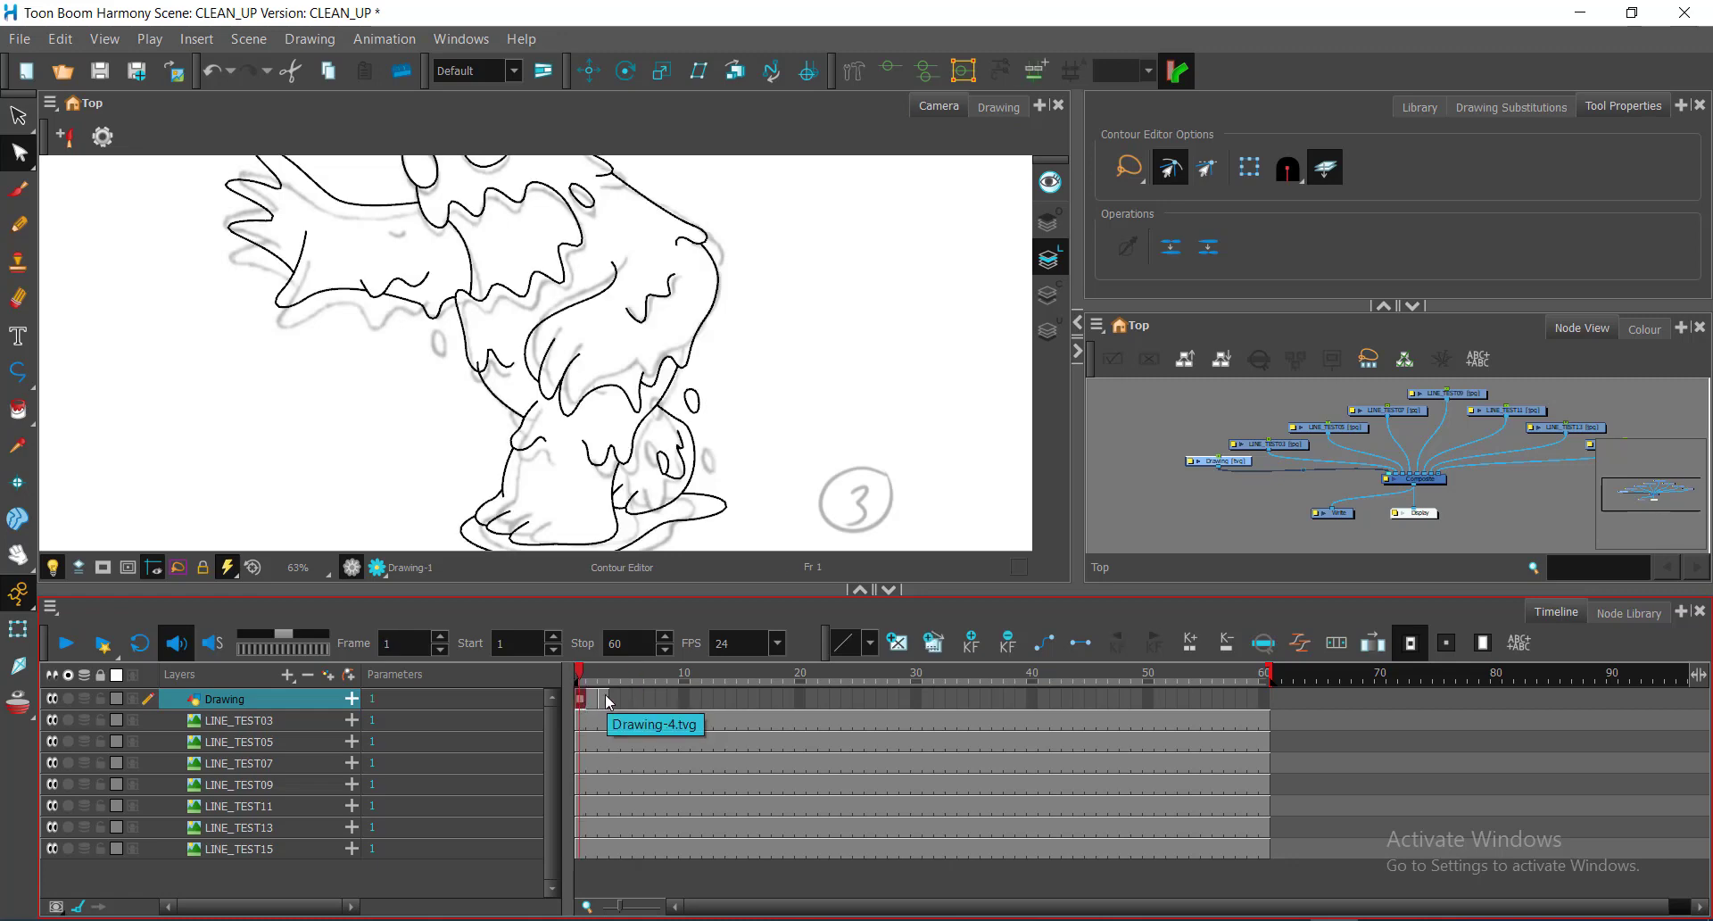
left_click(607, 702)
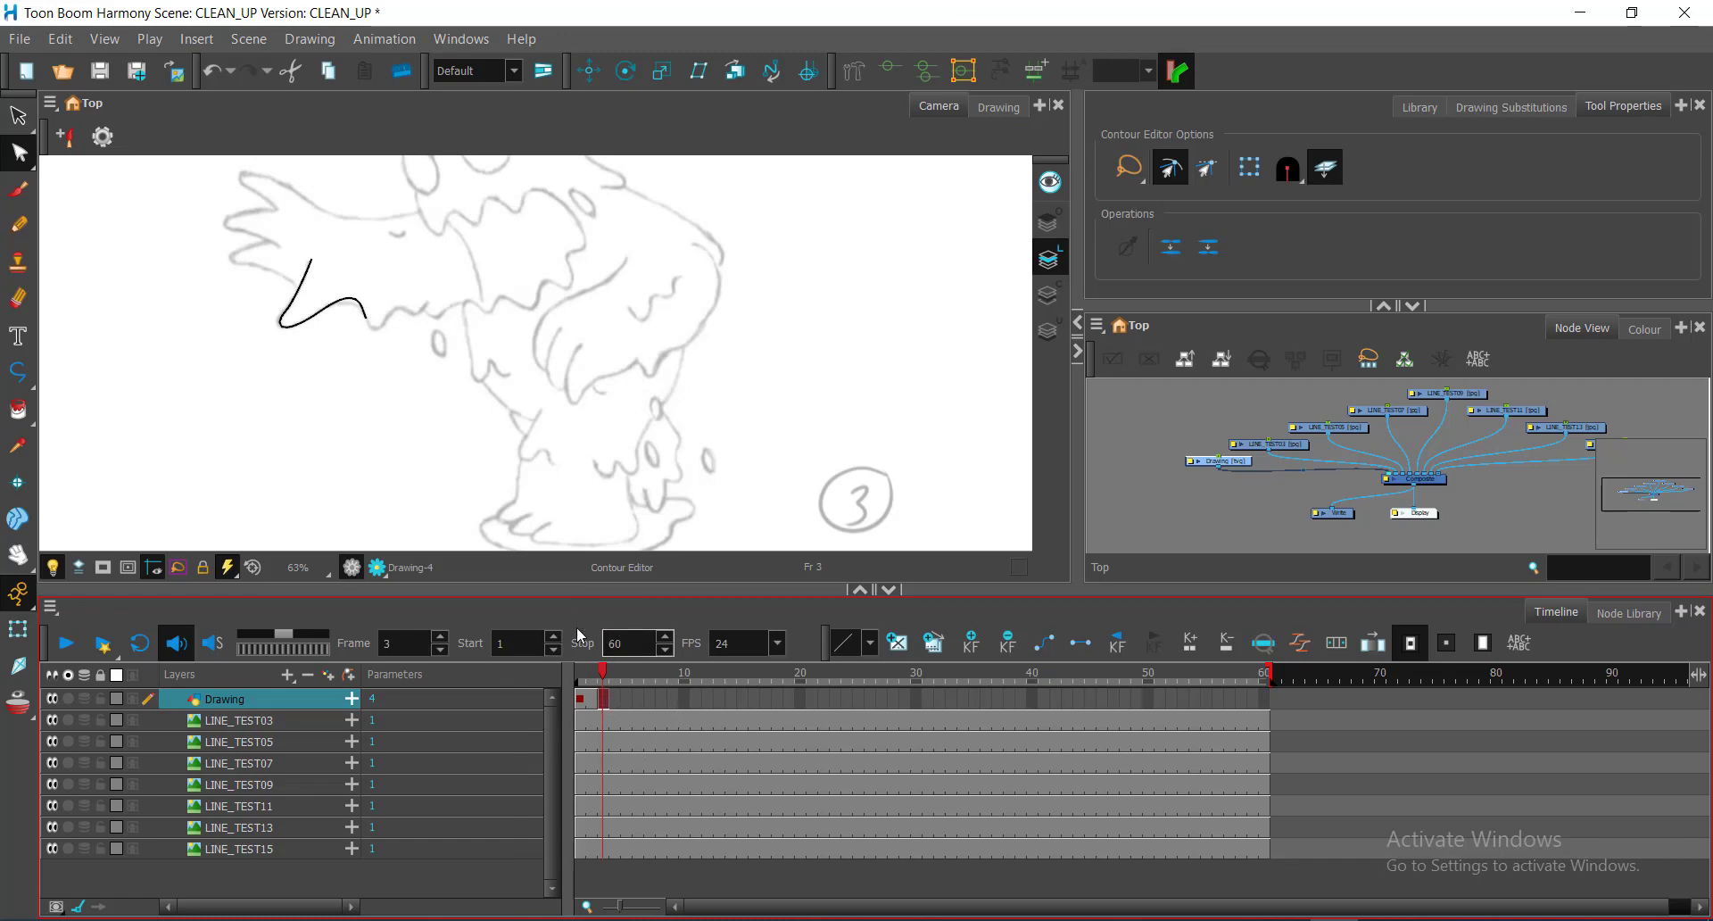
Enlarge the Camera view in height and width and zoom in on the traced arm line
left_click_drag(571, 584, 571, 623)
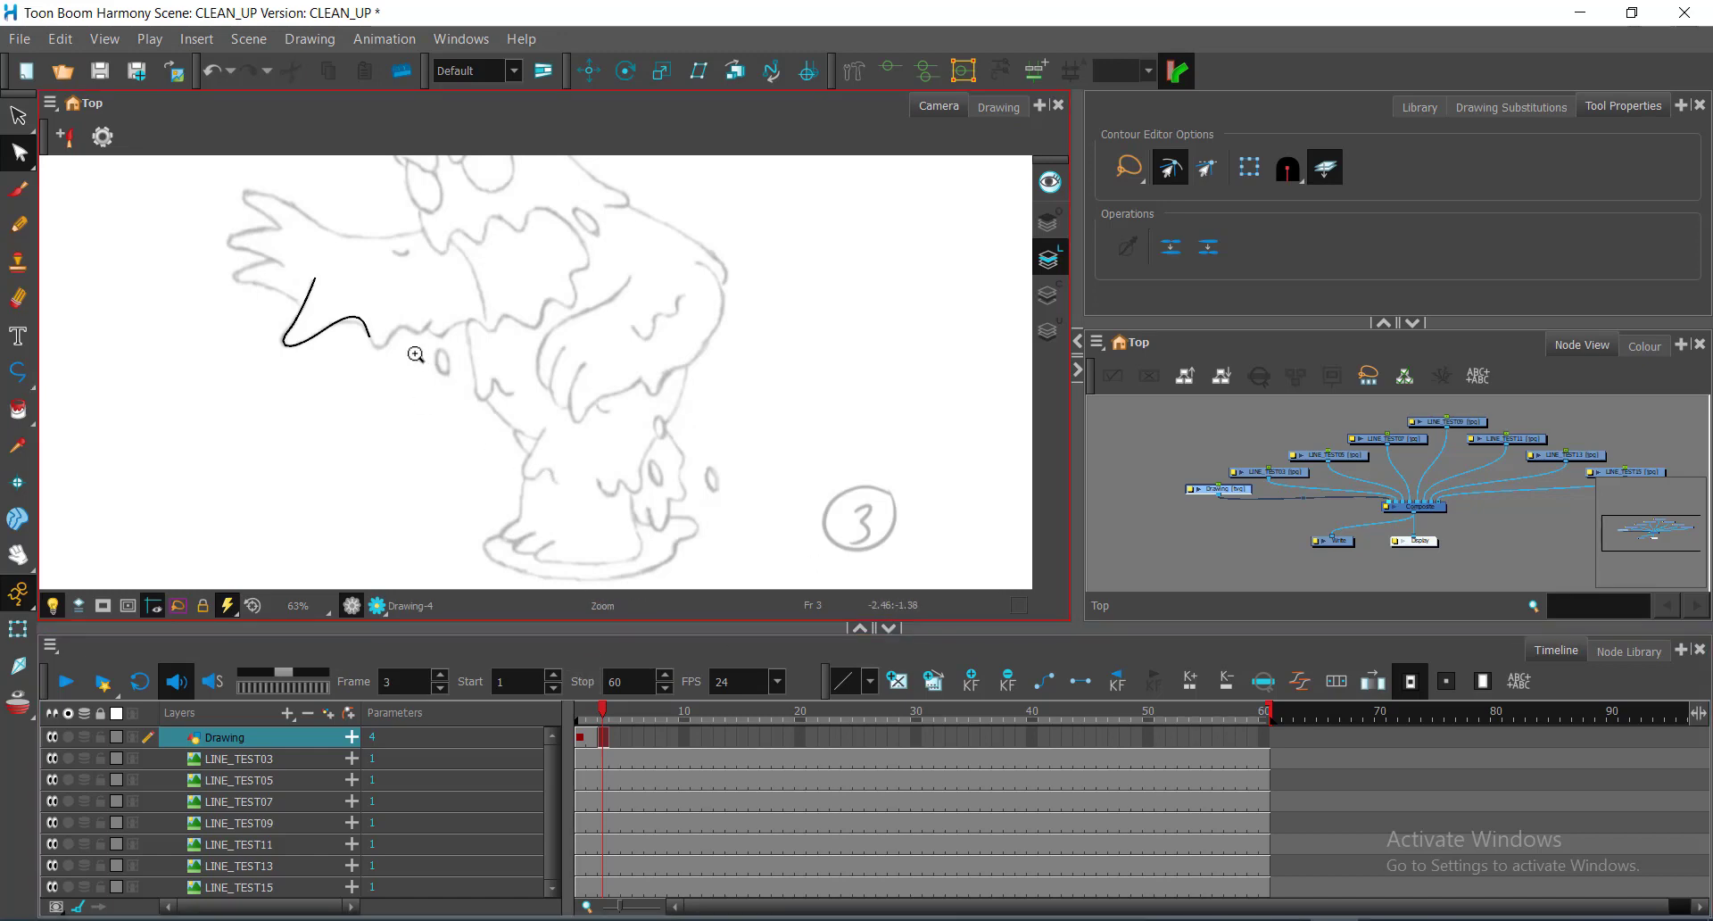
scroll(415, 354, "up", 3)
left_click_drag(337, 303, 364, 408)
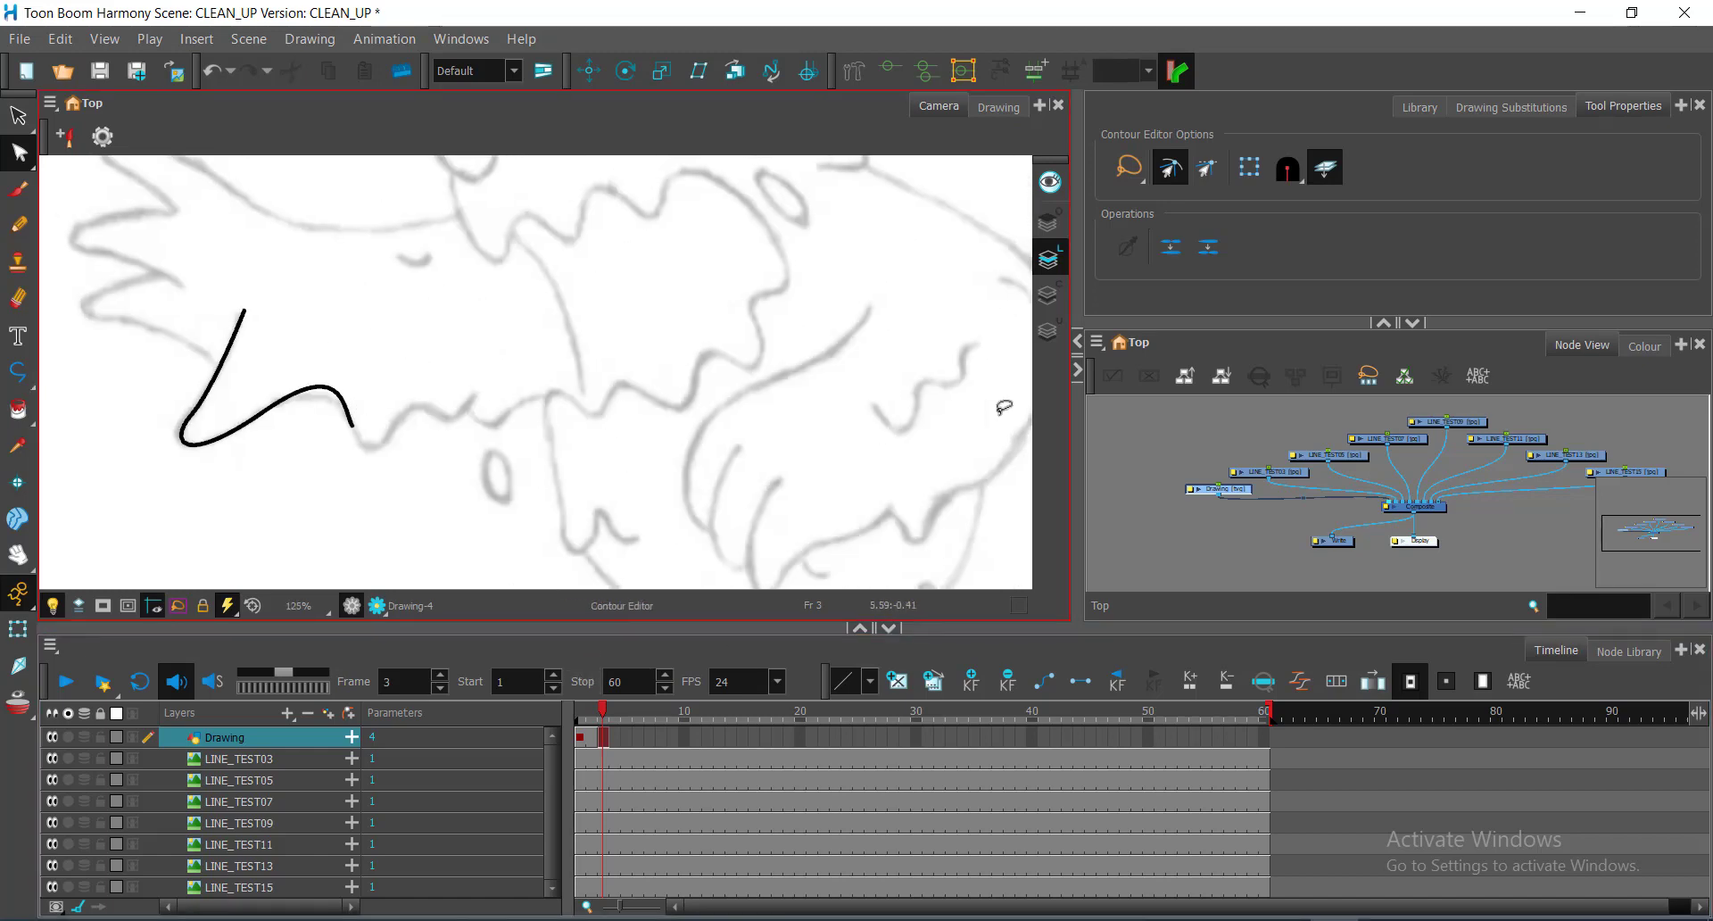
left_click_drag(1081, 447, 1475, 447)
Lower the first hump of the arm line onto the rough and trace the next wave of the arm's dripping underside
scroll(586, 463, "up", 4)
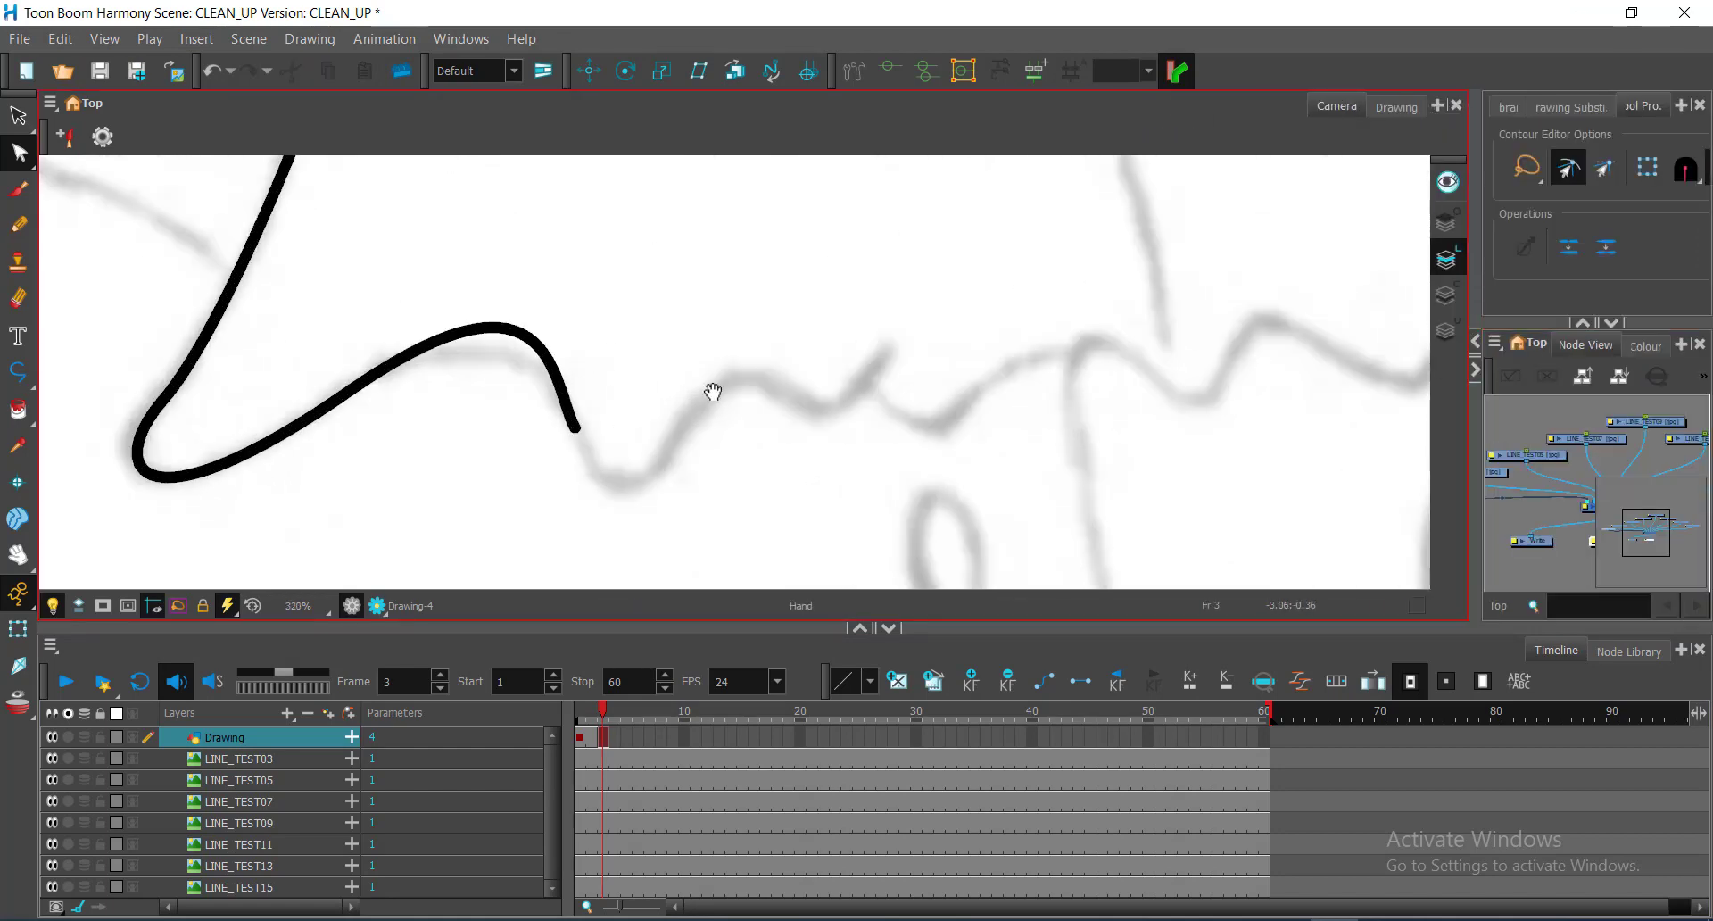
left_click_drag(581, 364, 713, 392)
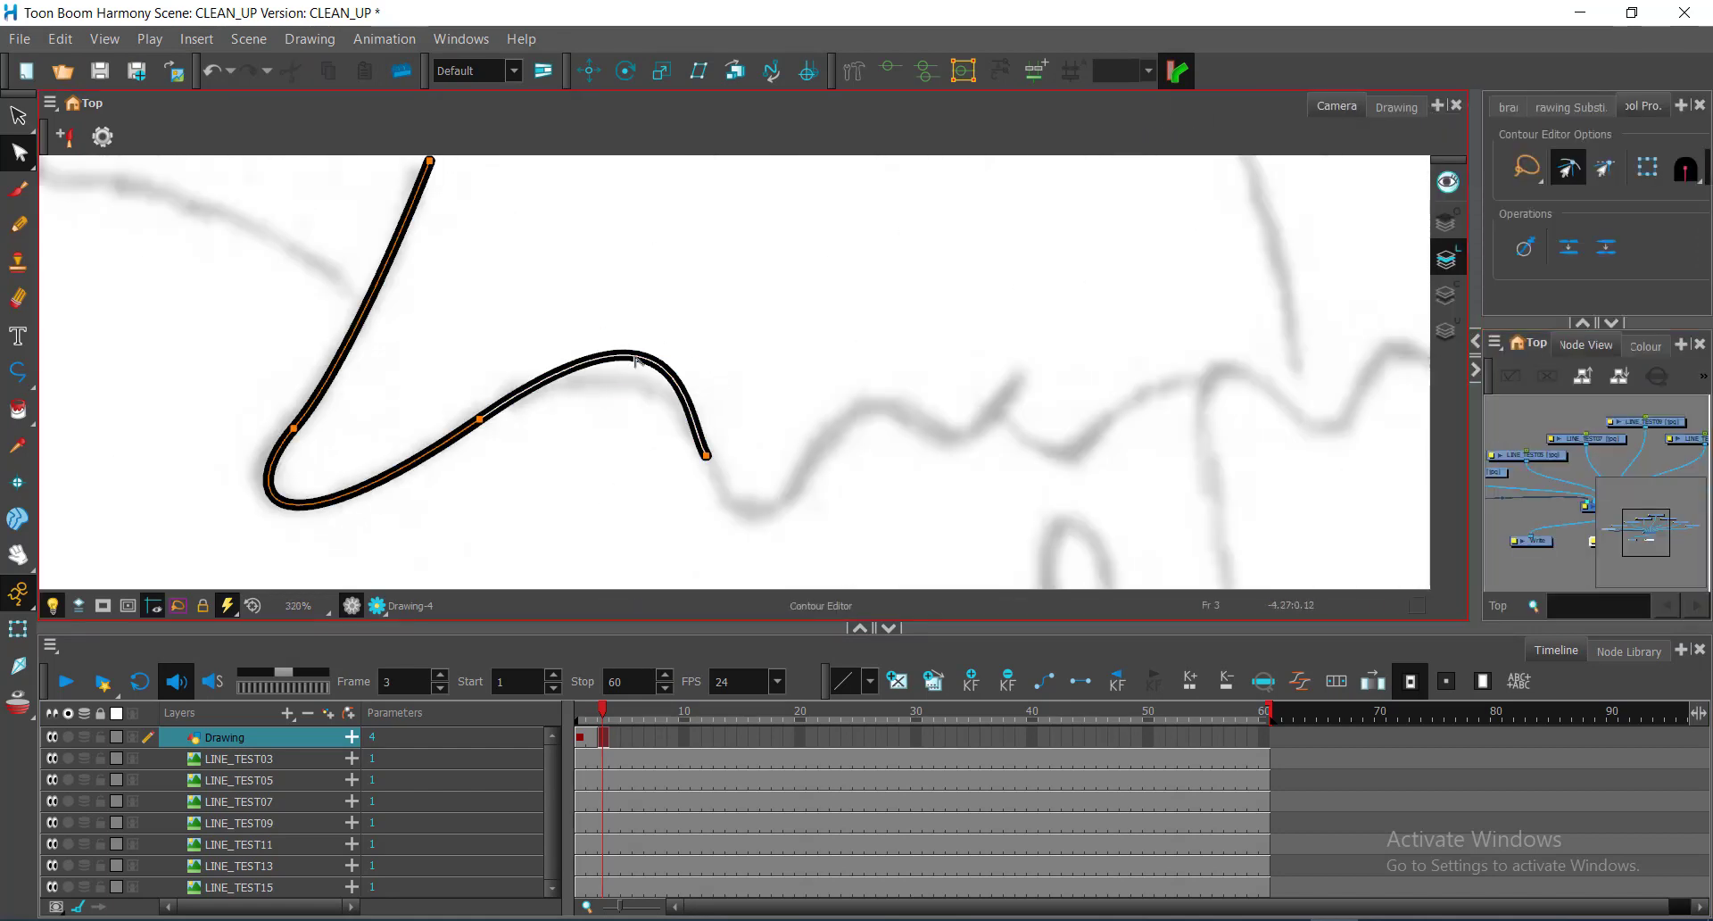
left_click_drag(623, 355, 629, 383)
key("alt+minus")
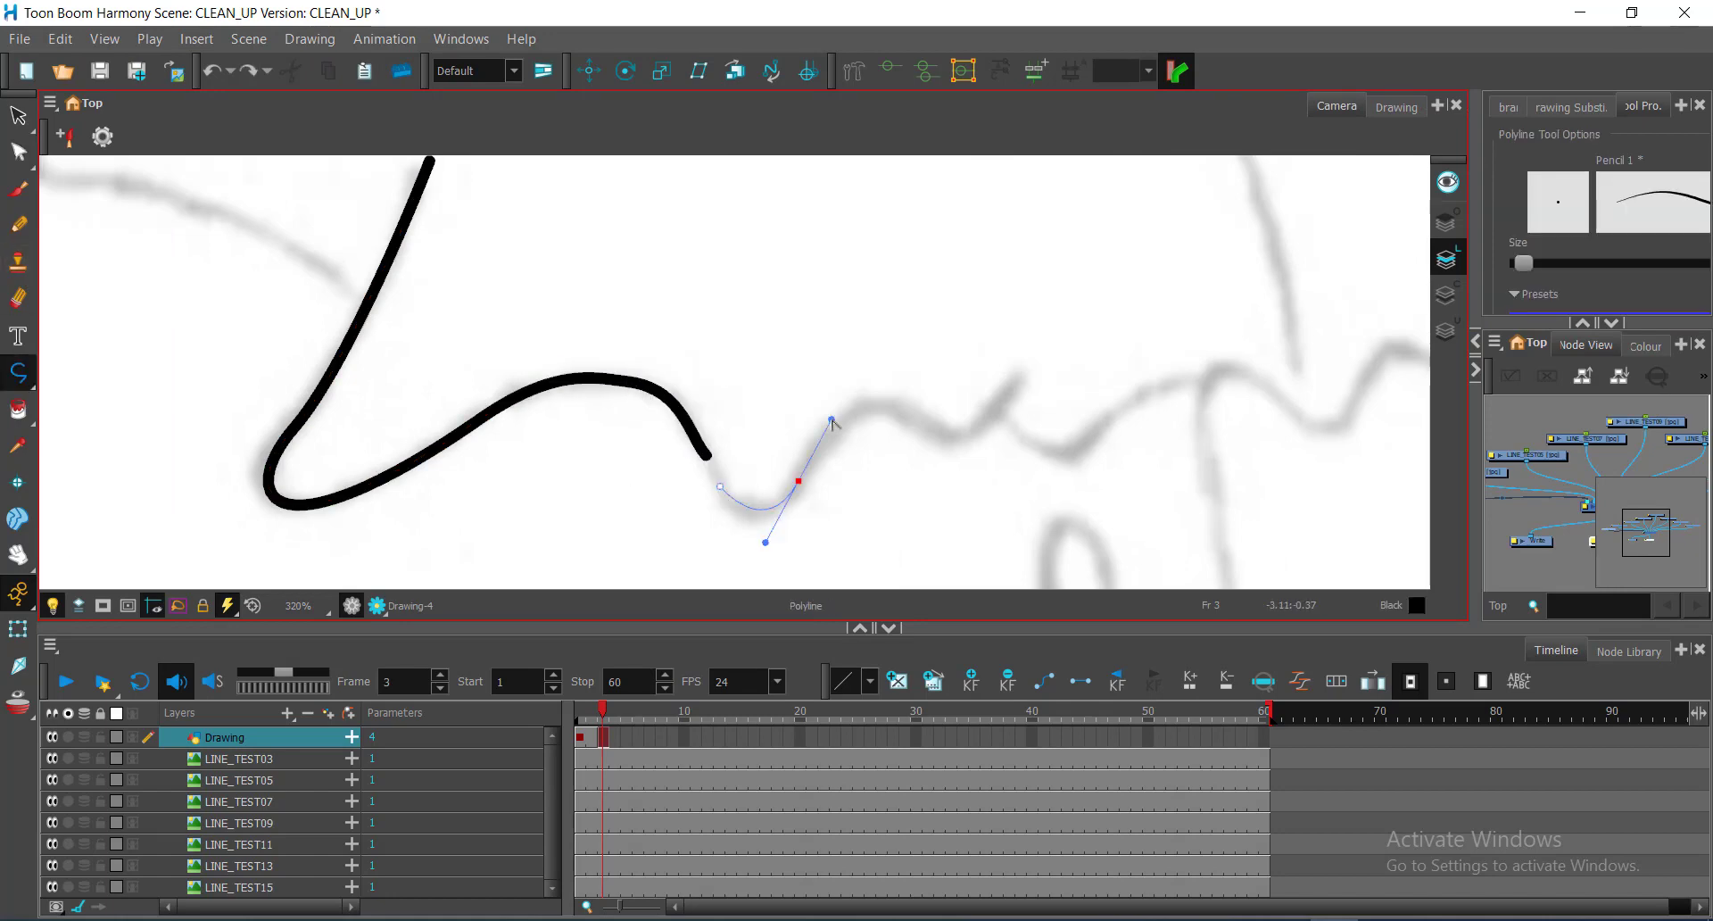
left_click_drag(831, 420, 831, 419)
left_click_drag(908, 414, 941, 443)
left_click_drag(1017, 384, 1054, 312)
left_click_drag(1055, 370, 769, 339)
key("alt+q")
Trace the following drip of the arm's underside as a separate polyline that crosses the previous wave's end
key("alt+minus")
left_click(689, 356)
left_click_drag(790, 423, 824, 403)
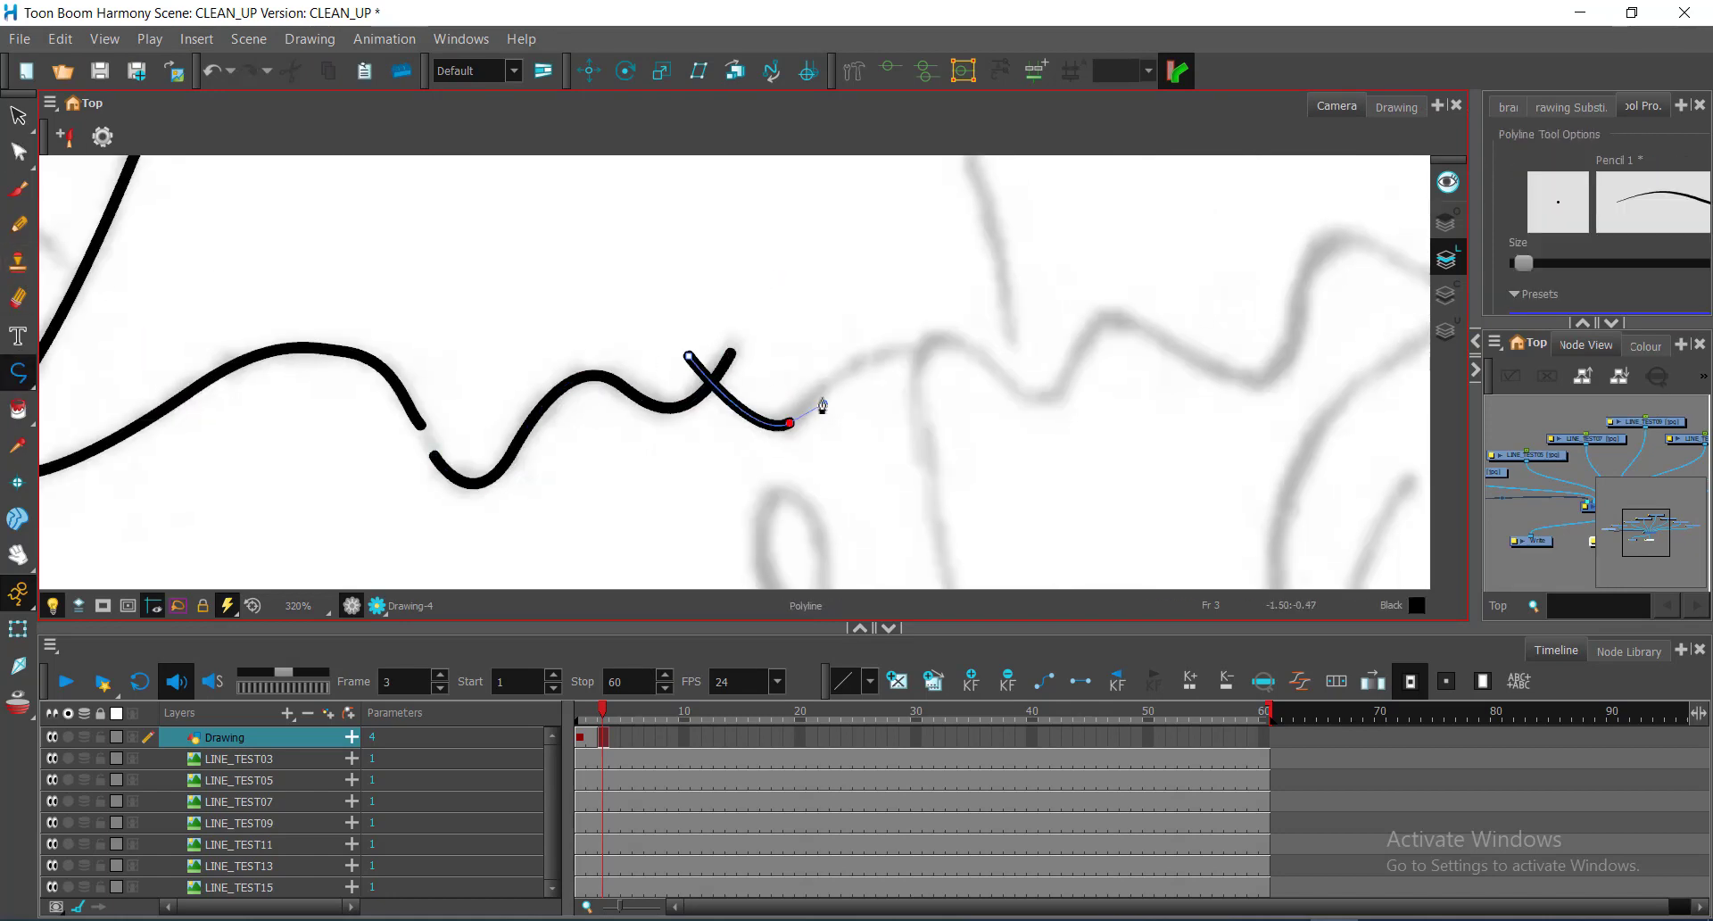
left_click_drag(950, 364, 1040, 398)
key("alt+q")
Trace the long curved line across the upper arm down to the dripping underside
left_click_drag(901, 327, 792, 492)
key("1")
key("alt+minus")
left_click_drag(887, 538, 880, 572)
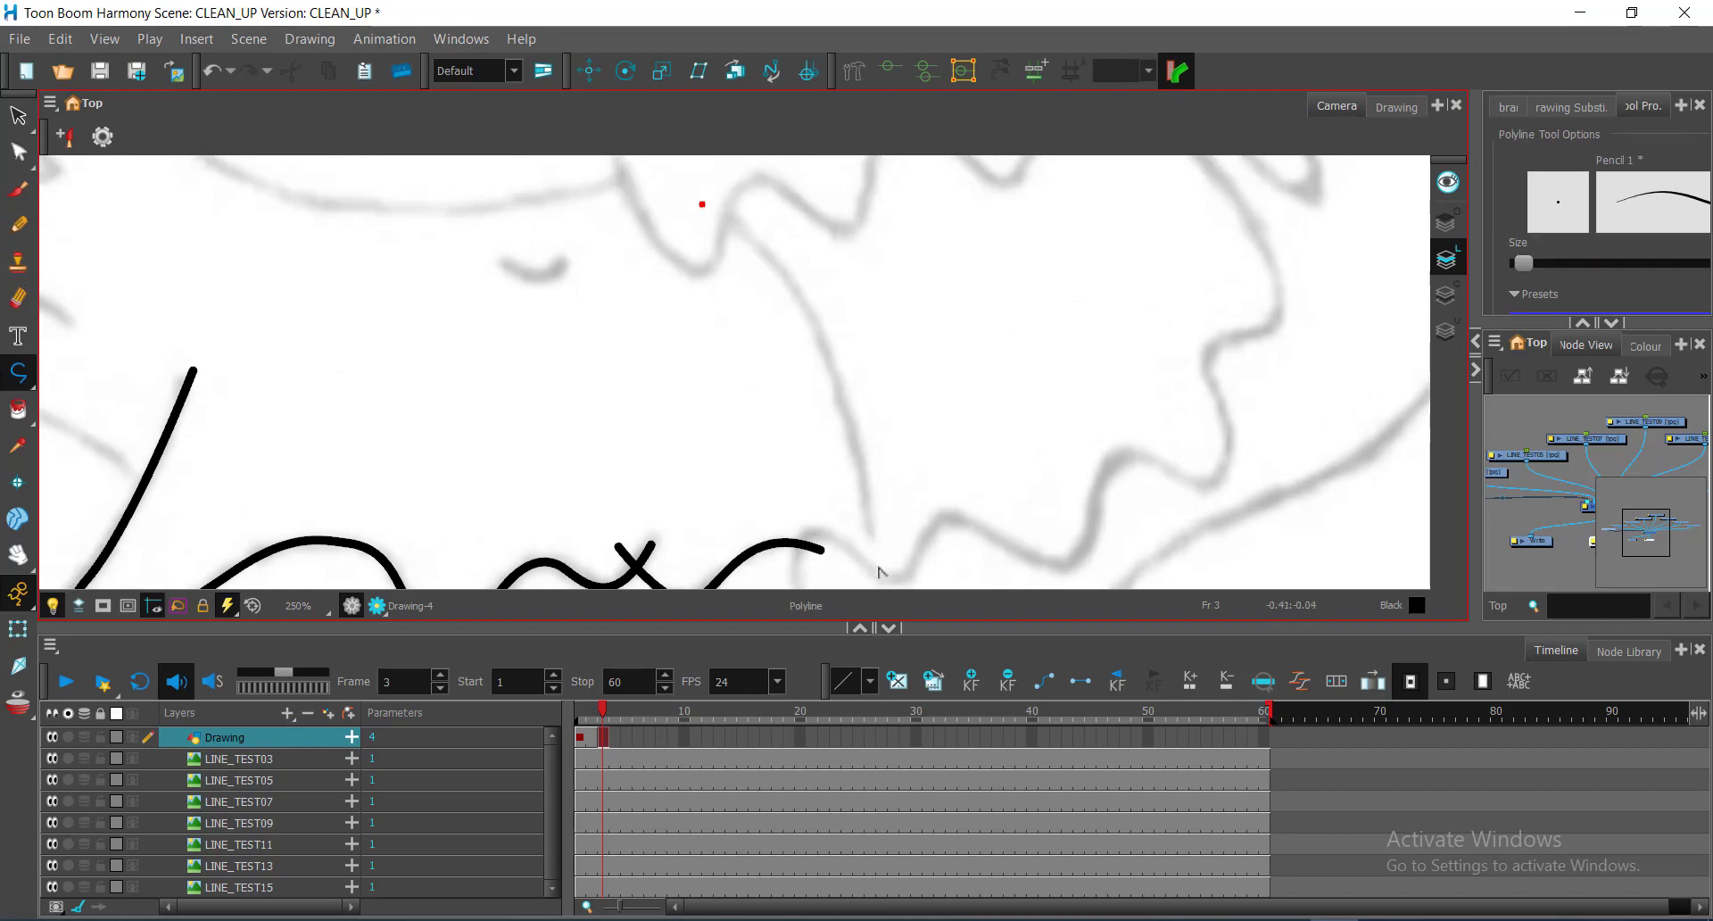
mouse_move(899, 423)
left_mouse_down()
mouse_move(834, 268)
mouse_move(892, 152)
left_mouse_up()
key("alt+q")
Trace the oval droplet below the arm as a closed polyline
key("2")
key("alt+minus")
left_click(709, 378)
left_click_drag(674, 364, 657, 382)
left_click_drag(716, 488, 775, 485)
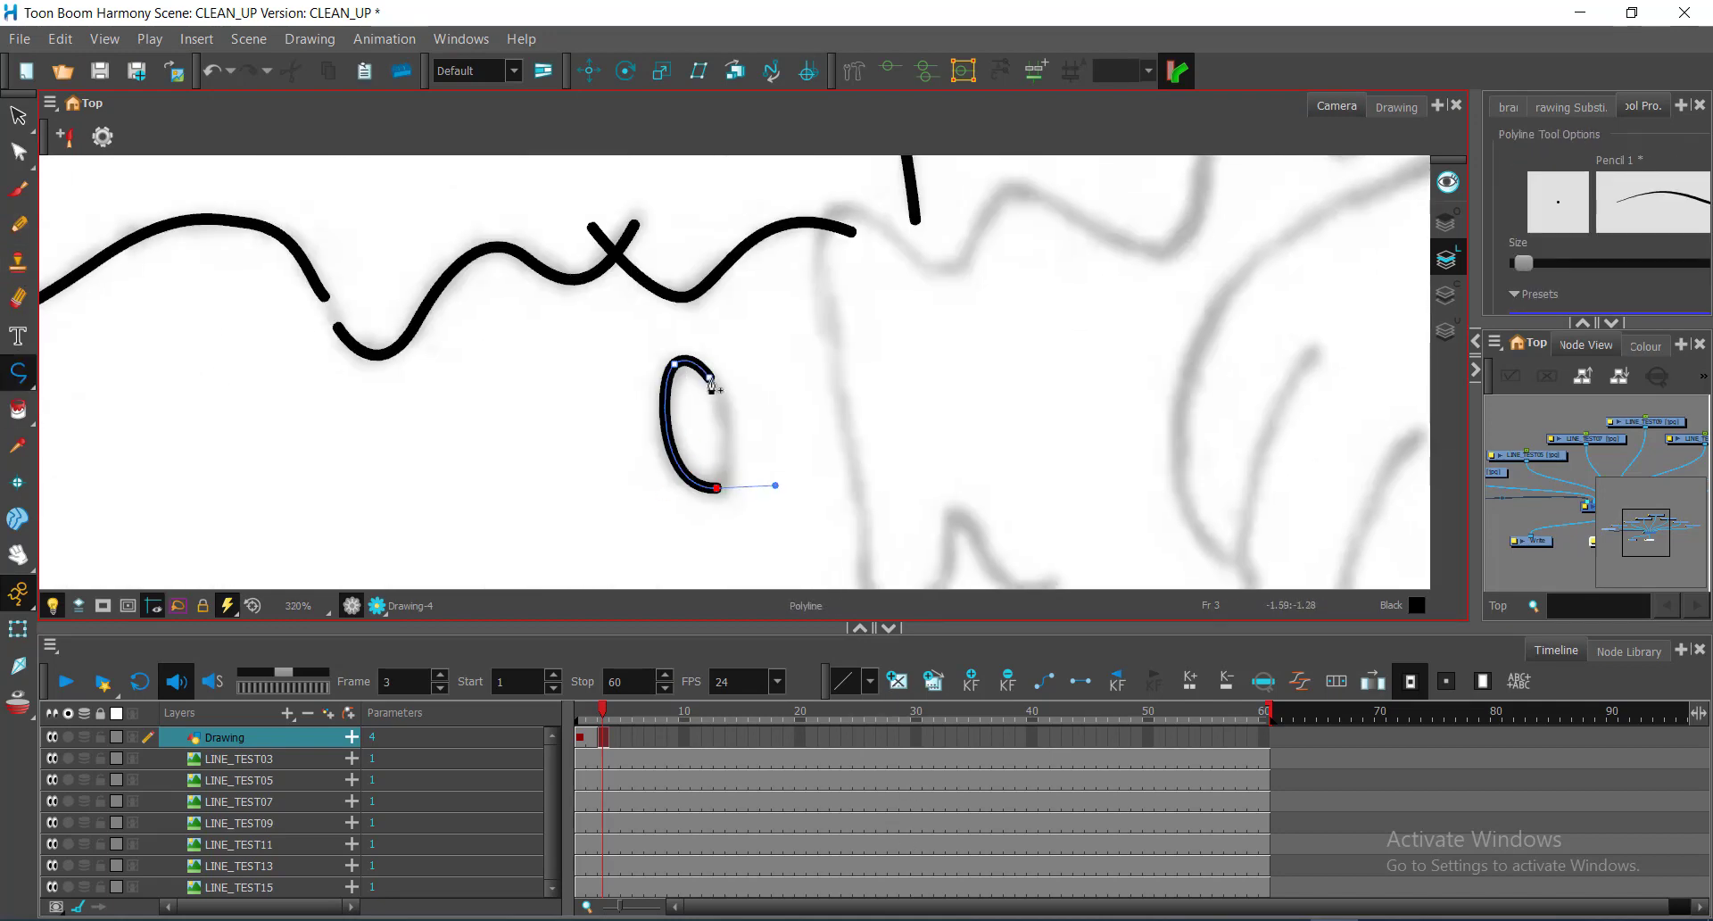
key("alt+q")
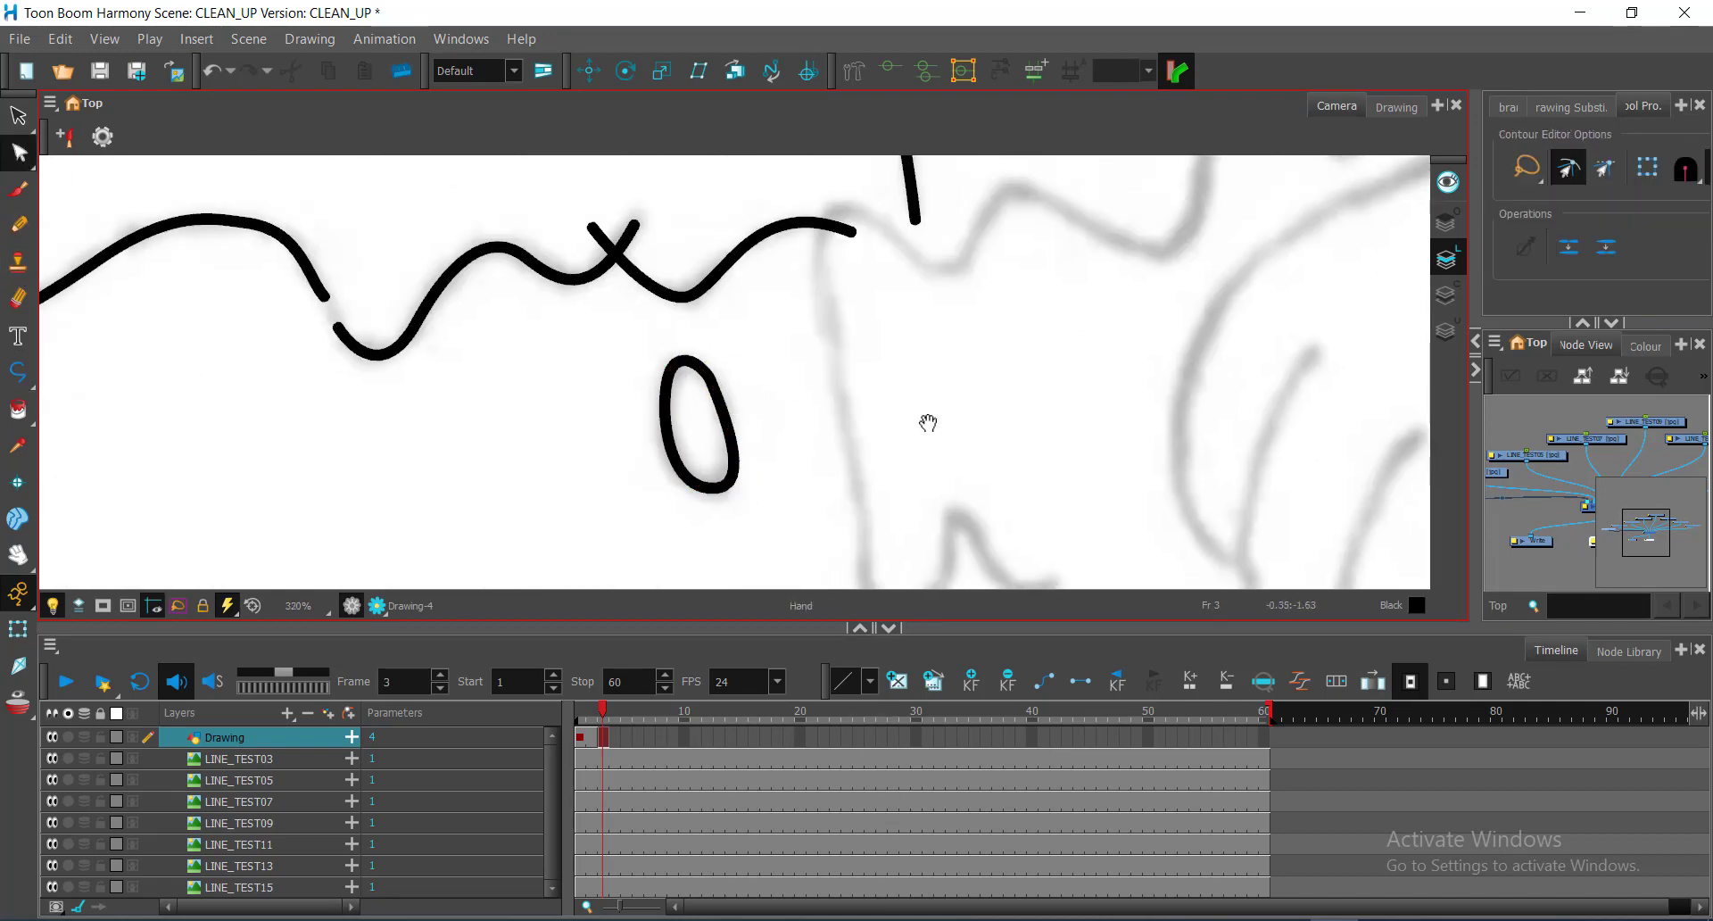
Trace the side of the body below the arm, including the drip at its lower end
left_click_drag(928, 422, 678, 379)
key("1")
key("alt+minus")
left_click(665, 246)
left_click_drag(604, 213, 576, 229)
left_click_drag(607, 342, 615, 405)
left_click_drag(629, 479, 637, 522)
mouse_move(690, 502)
left_mouse_down()
mouse_move(722, 425)
mouse_move(875, 347)
left_mouse_up()
key("alt+q")
Reshape the drip at the lower end of the body's side line with the Contour Editor to match the rough
key("2")
key("2")
left_click(778, 467)
mouse_move(729, 584)
left_mouse_down()
mouse_move(761, 566)
mouse_move(764, 462)
left_mouse_up()
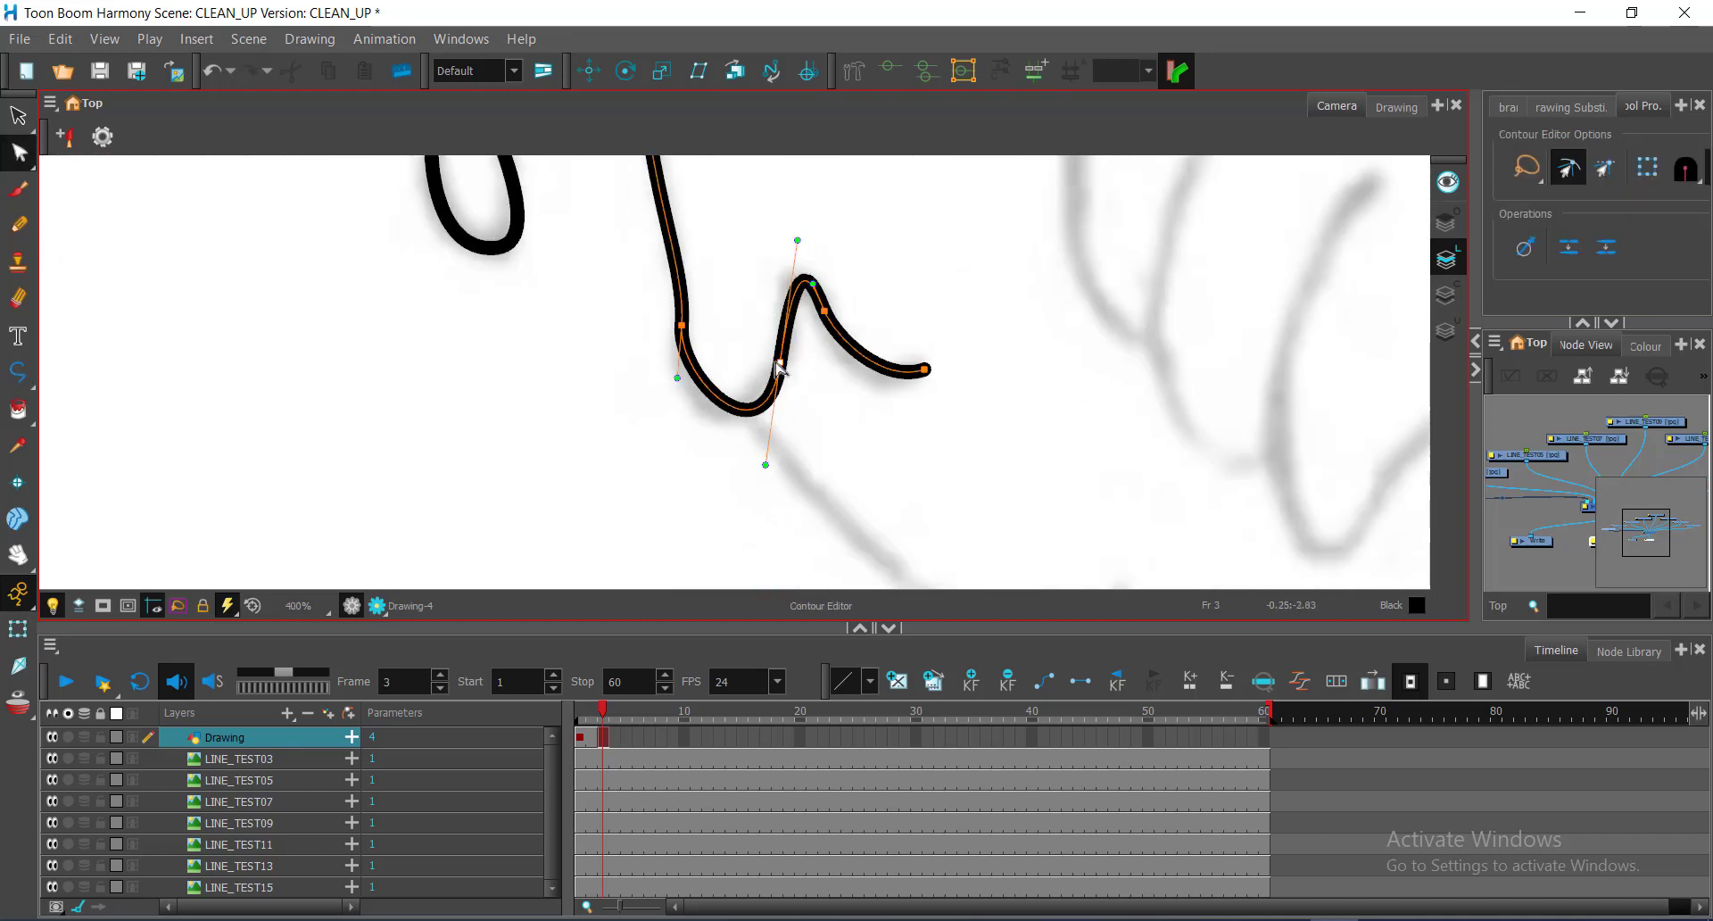
left_click_drag(779, 363, 770, 364)
left_click_drag(813, 284, 801, 282)
left_click_drag(708, 411, 710, 416)
key("1")
key("1")
left_click(836, 333)
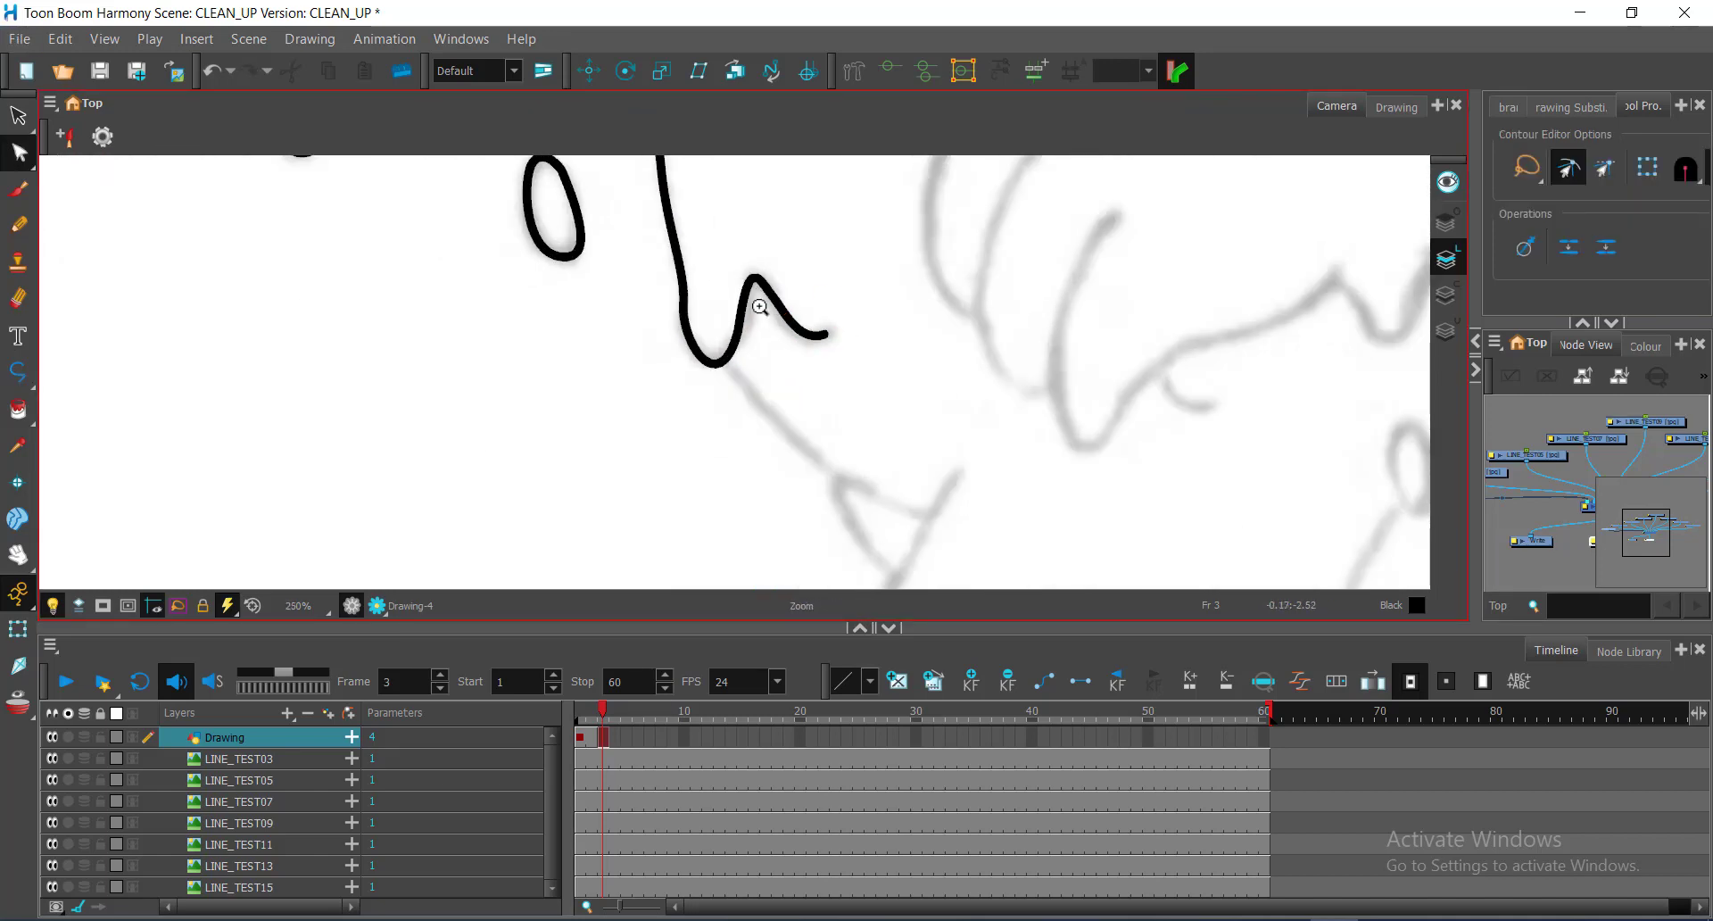
Trace the diagonal lower body line running from the side drip toward the front leg
key("2")
key("2")
key("1")
key("1")
key("1")
key("alt+minus")
left_click(700, 337)
left_click_drag(906, 451, 1048, 437)
key("alt+q")
Trace the short curved line at the top of the front leg, crossing the diagonal body line
key("2")
key("2")
key("2")
left_click_drag(812, 446, 822, 310)
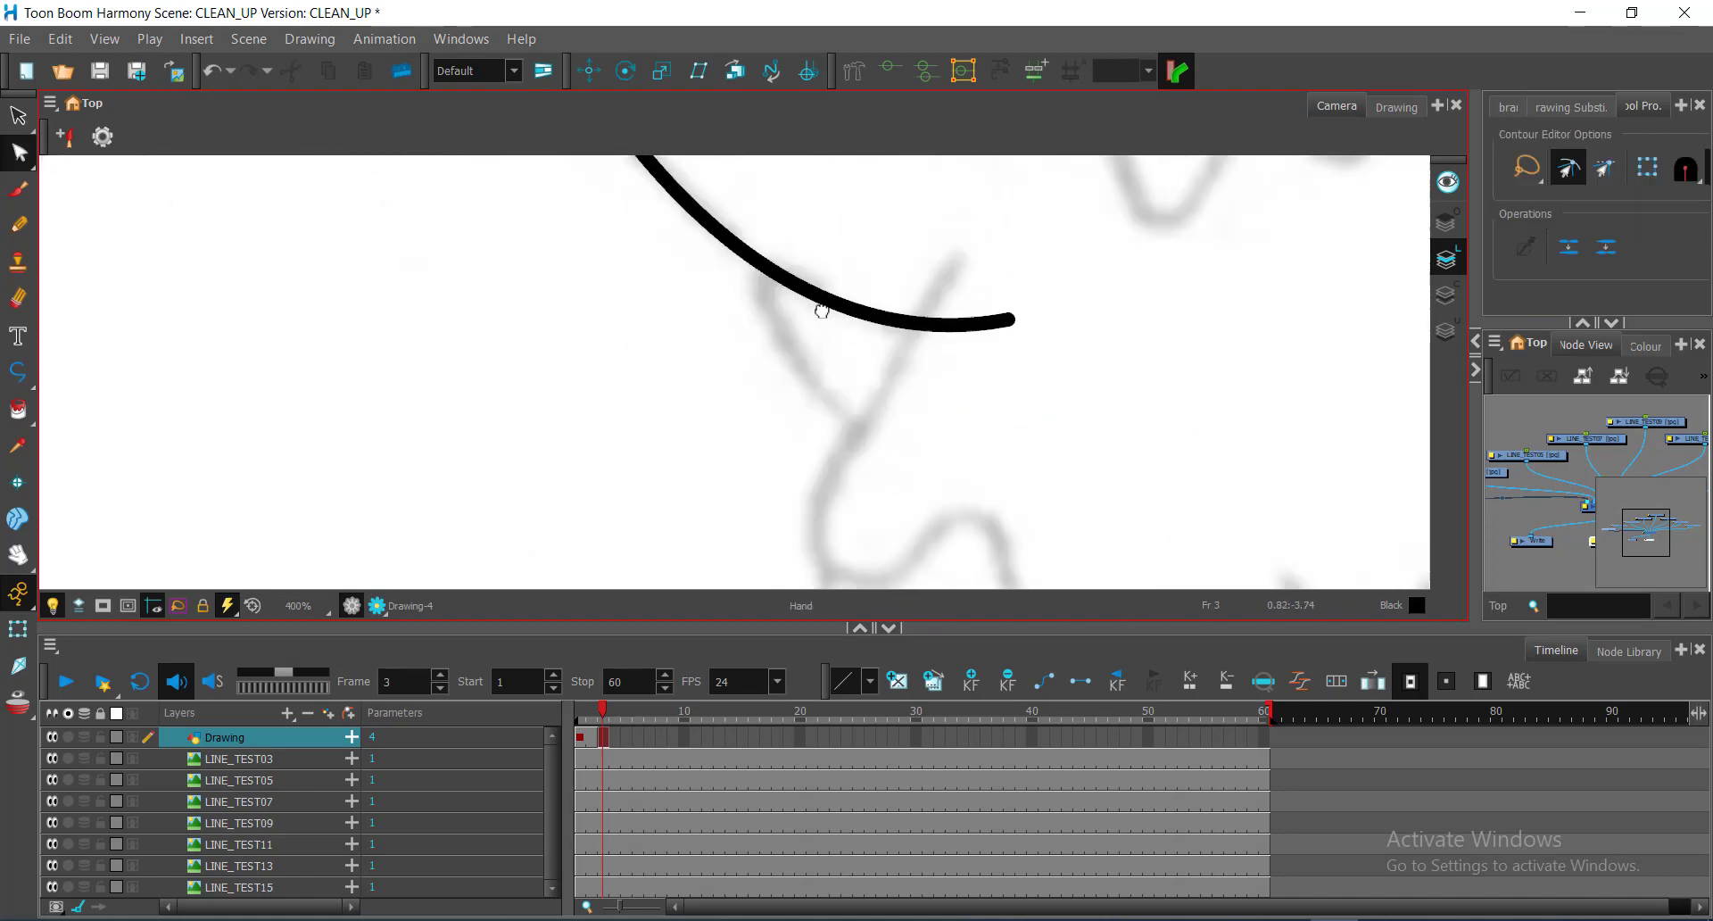
key("alt+minus")
left_click(773, 231)
left_click_drag(910, 462, 1096, 578)
key("alt+q")
Trace the slanted stroke at the top of the front leg and continue it into the wavy drip below
key("alt+minus")
left_click(788, 219)
left_click_drag(690, 383, 669, 413)
left_click_drag(772, 448, 882, 359)
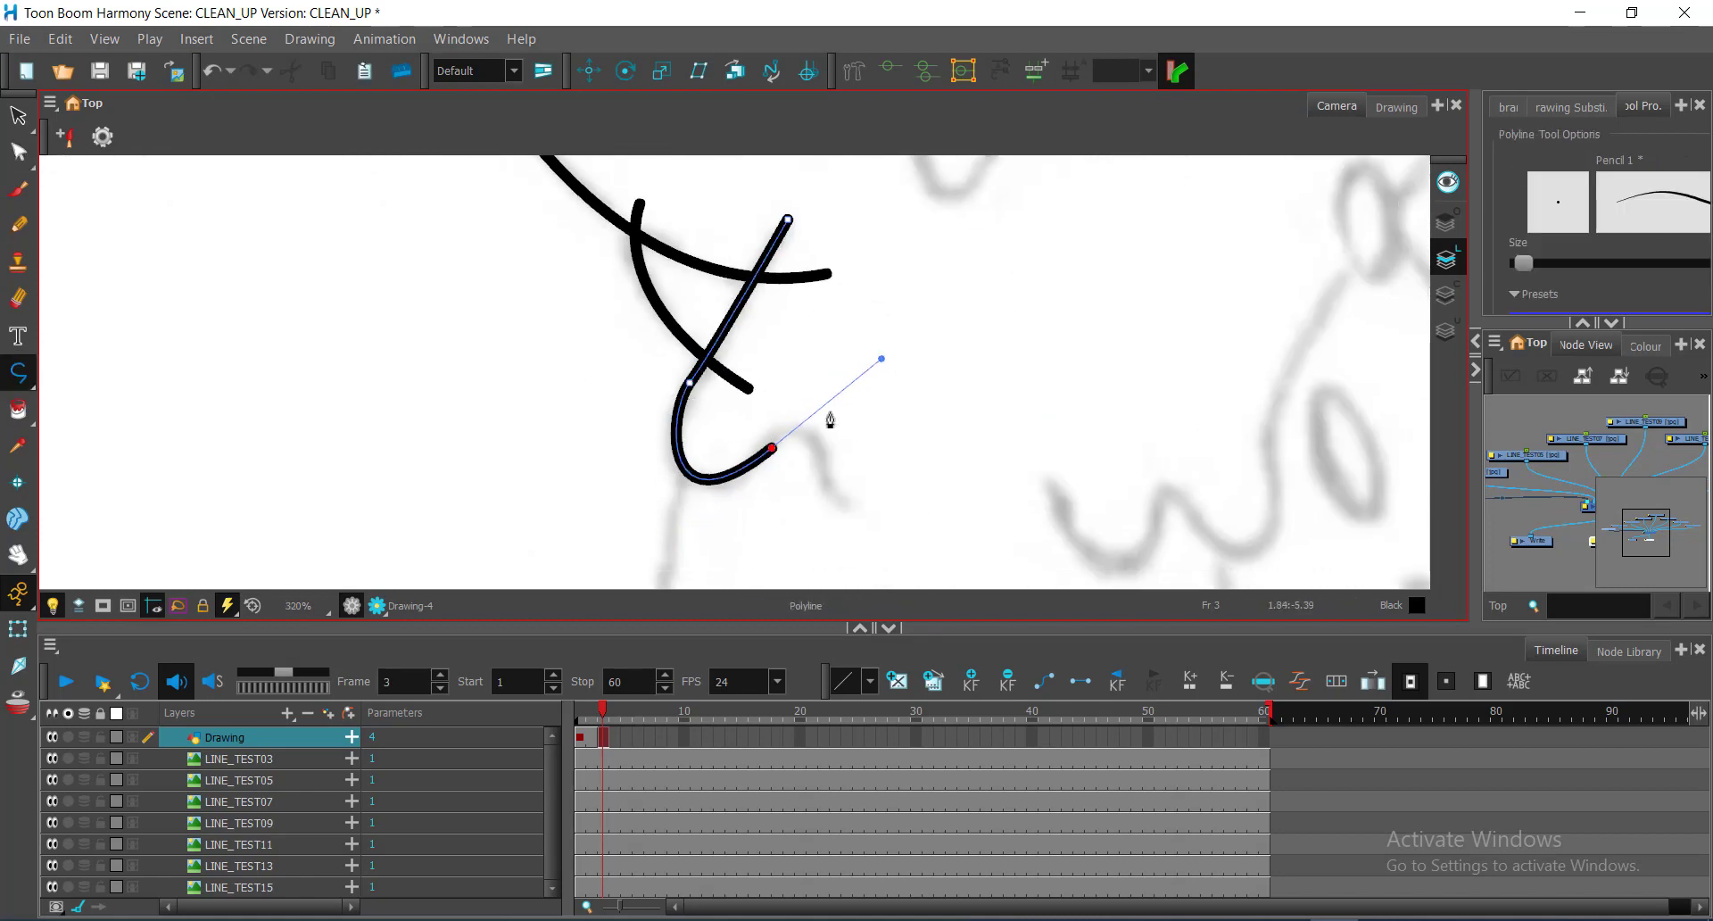
left_click_drag(900, 506, 976, 490)
key("alt+q")
Trace the front leg's outer edge down to the foot and around the first toe
mouse_move(881, 359)
left_mouse_down()
mouse_move(838, 398)
mouse_move(757, 325)
mouse_move(1083, 201)
left_mouse_up()
key("1")
key("2")
key("alt+minus")
left_click(929, 200)
left_click_drag(905, 416, 912, 484)
left_click_drag(870, 464, 865, 474)
left_click_drag(897, 559, 1034, 544)
left_click_drag(968, 442, 886, 326)
key("alt+q")
Reshape the ankle and first toe of the front leg line with the Contour Editor to follow the rough
left_click_drag(815, 444, 863, 443)
left_click_drag(723, 459, 645, 461)
left_click_drag(756, 339, 821, 336)
left_click_drag(821, 337, 769, 501)
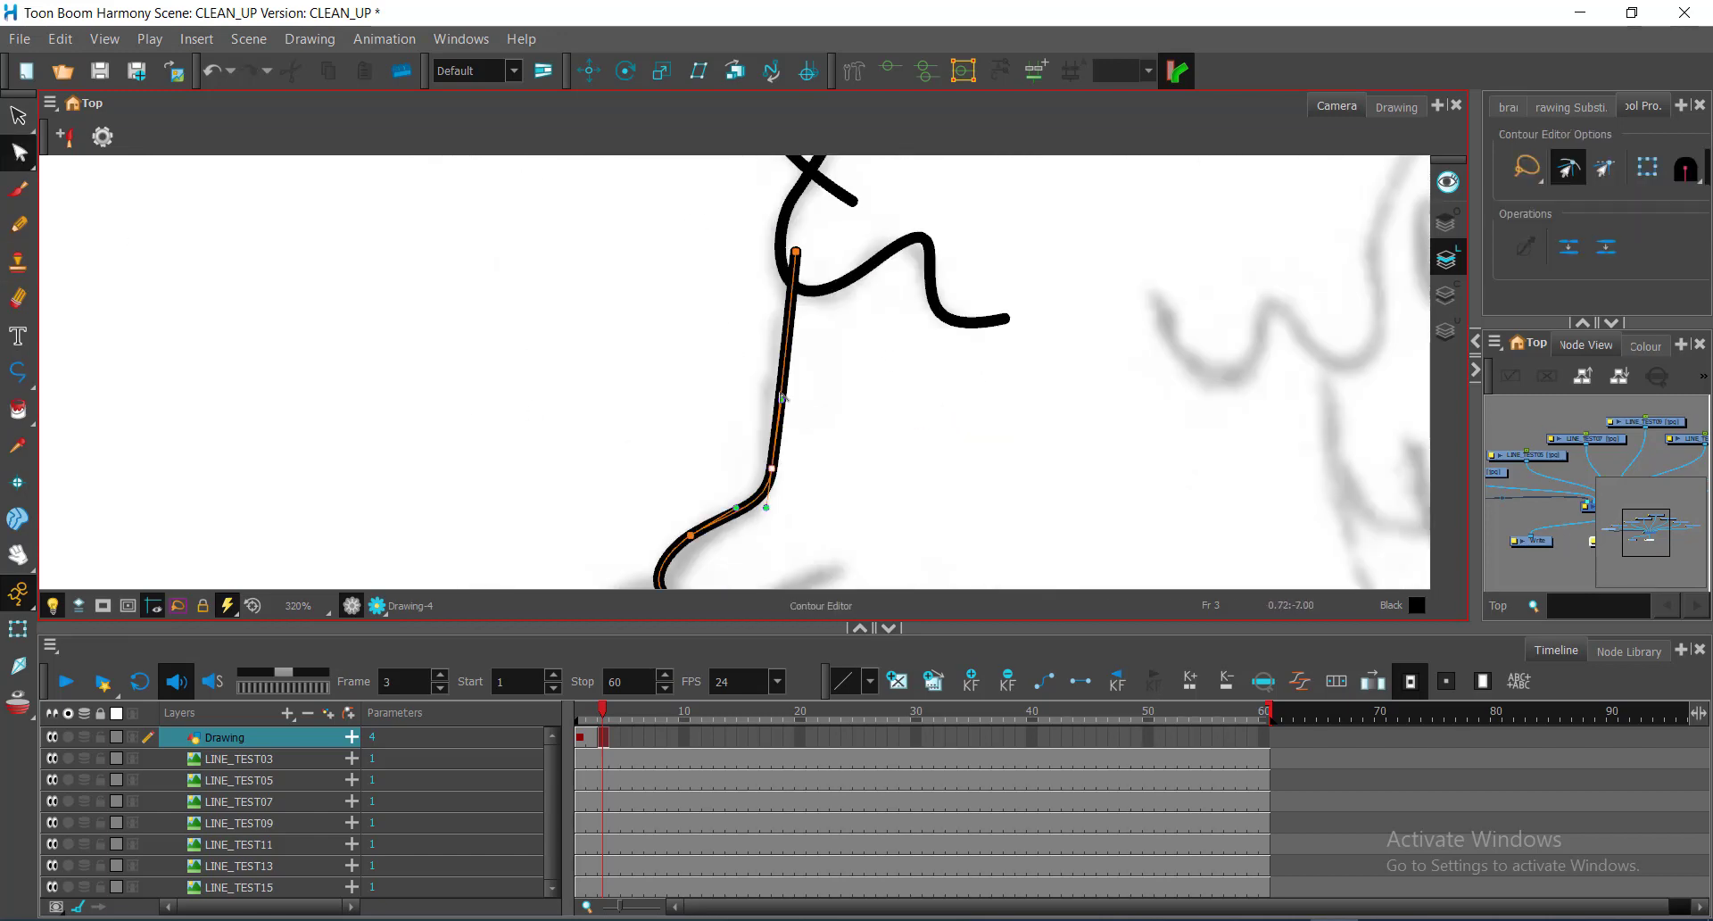
left_click(853, 467)
Trace the second toe of the front foot and adjust its lower curve
key("1")
key("1")
left_click_drag(854, 468, 853, 310)
key("2")
key("2")
key("alt+minus")
left_click(884, 476)
key("alt+q")
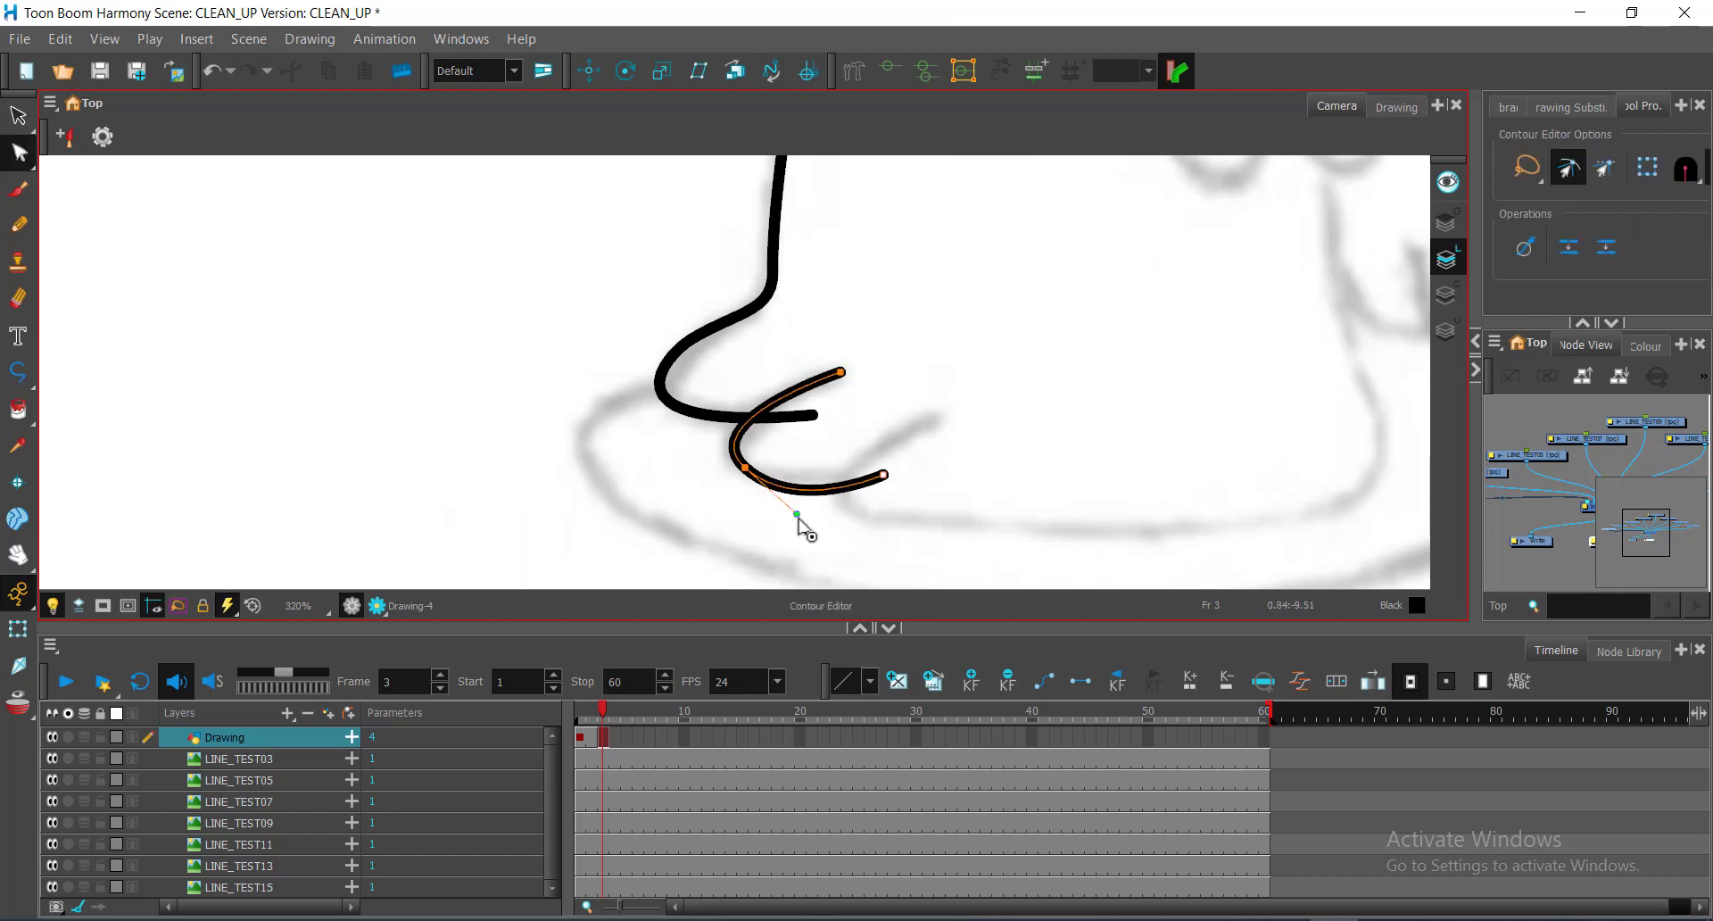
left_click_drag(796, 514, 793, 490)
Trace the third toe and continue the polyline along the sole and up the back of the front leg
left_click_drag(941, 415, 827, 400)
key("alt+minus")
left_click(827, 399)
left_click_drag(777, 502, 925, 528)
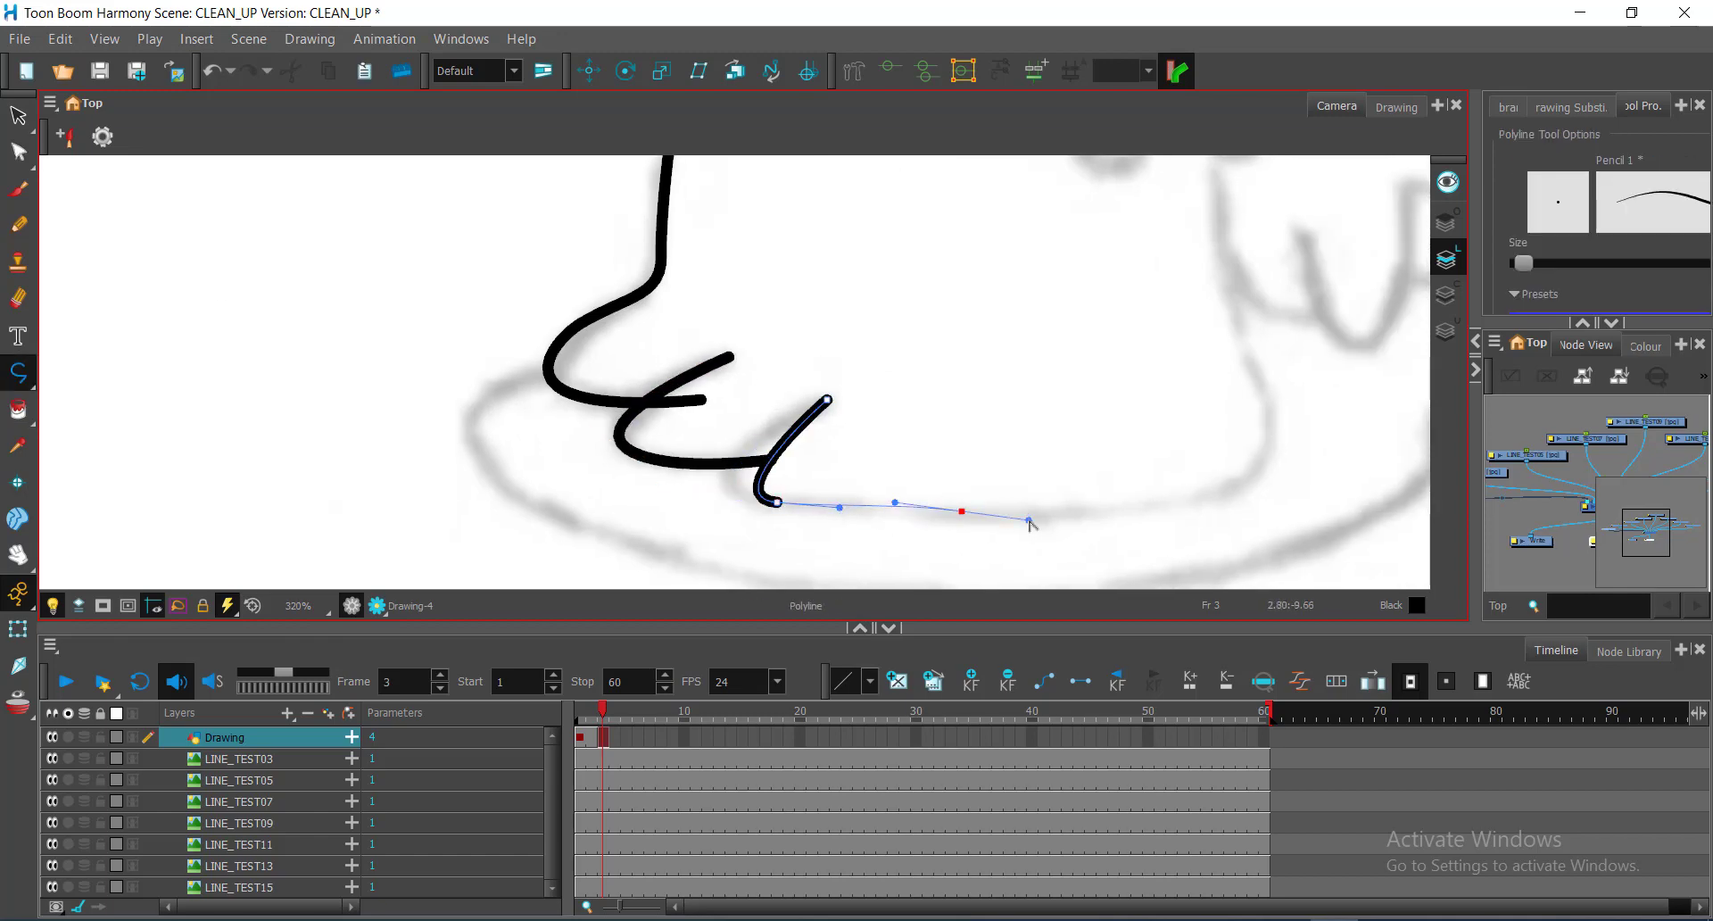
left_click_drag(1271, 432, 1274, 333)
left_click_drag(1222, 280, 1218, 191)
left_click_drag(1217, 191, 1097, 401)
left_click_drag(1094, 321, 1091, 290)
Adjust the bottom curve of the front foot's third toe with the Contour Editor to follow the rough sole line
left_click_drag(972, 431, 1334, 155)
key("alt+q")
left_click(1019, 436)
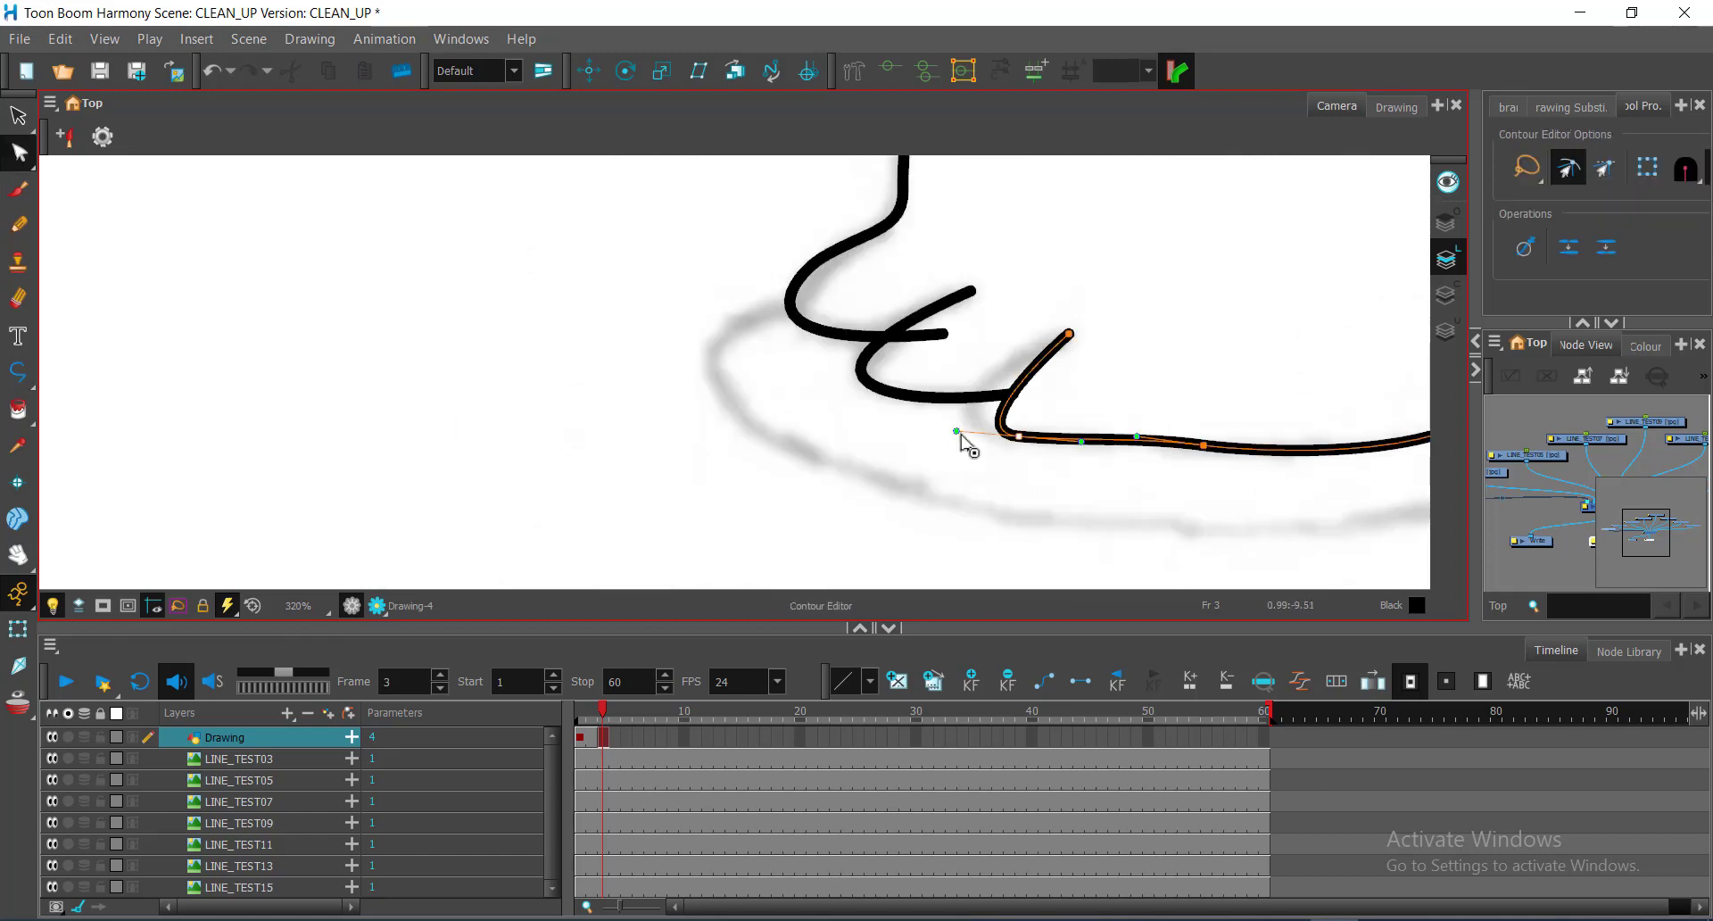
left_click_drag(960, 435, 899, 427)
left_click(1121, 333)
Trace the wavy drip line behind the front leg with a polyline, curving up at its far end
key("1")
left_click_drag(1121, 333, 691, 491)
key("2")
key("alt+minus")
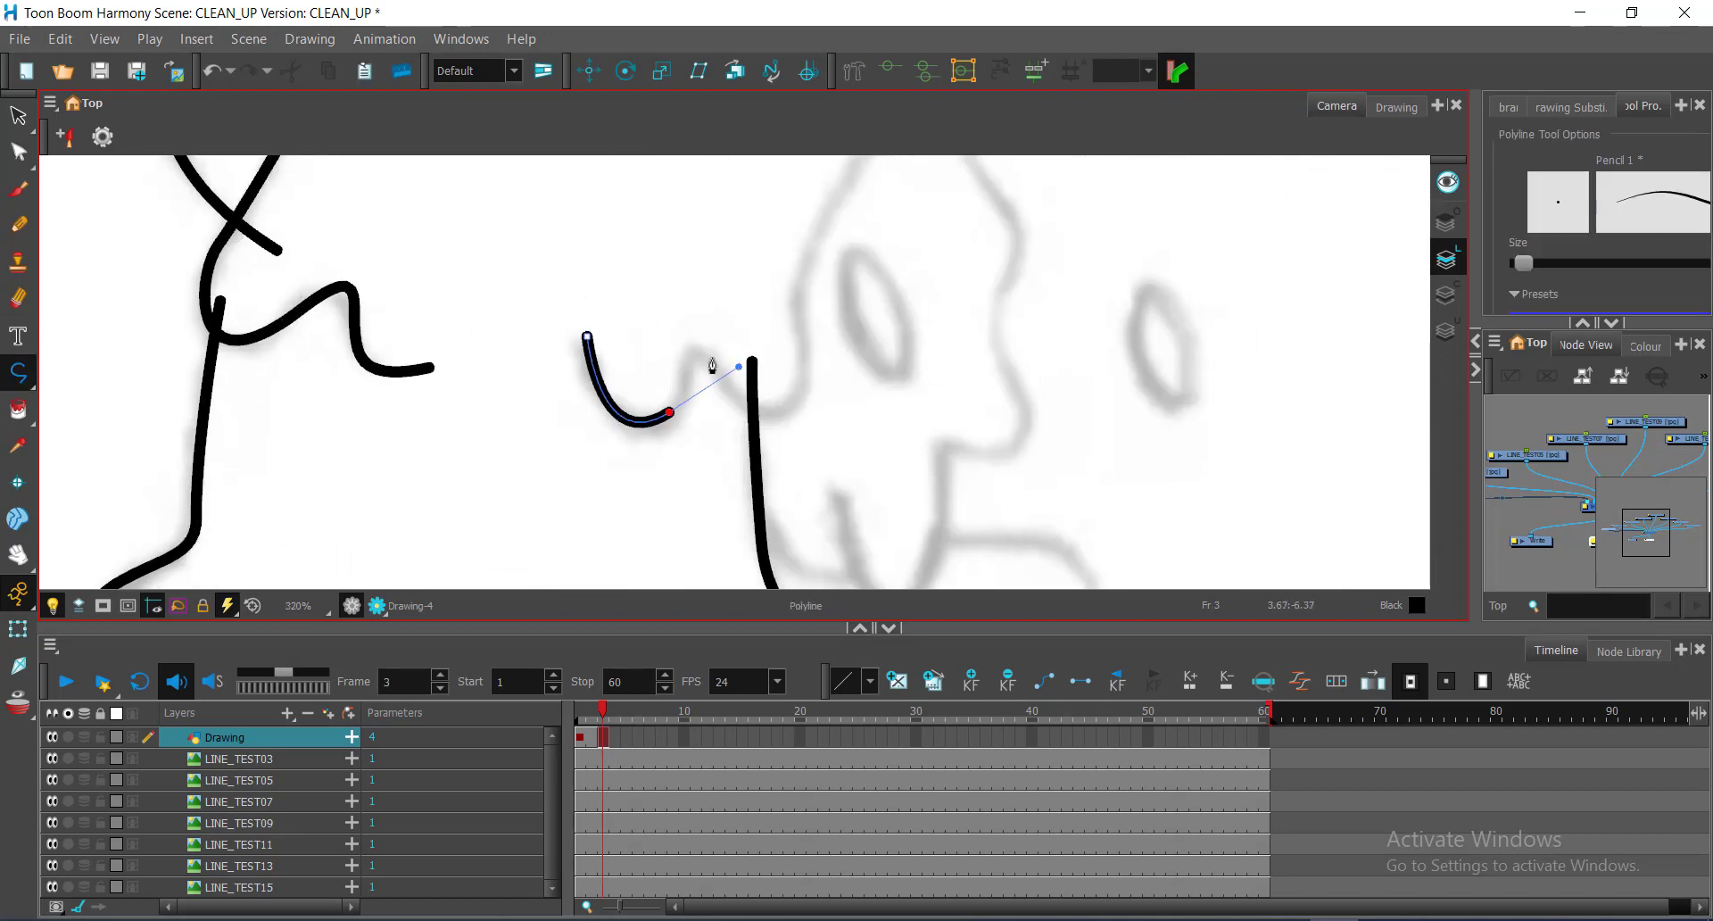
left_click(800, 271)
key("alt+q")
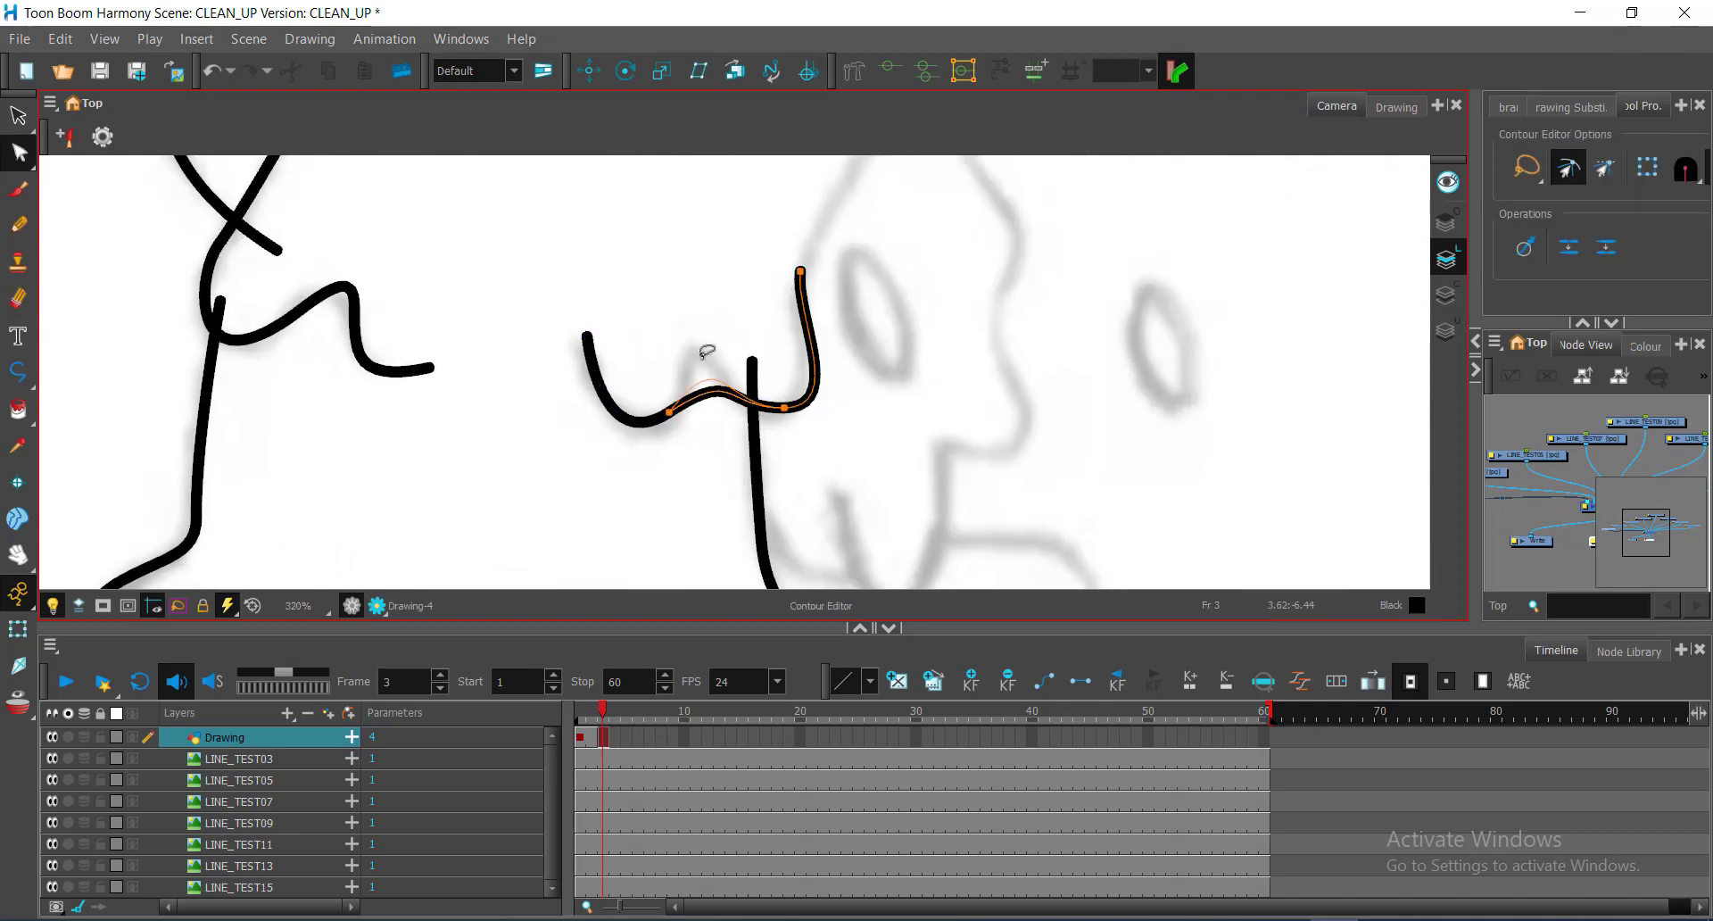
Reshape the drip line's middle peak and valleys with the Contour Editor and extend its end up towards the small rough oval
left_click(701, 355)
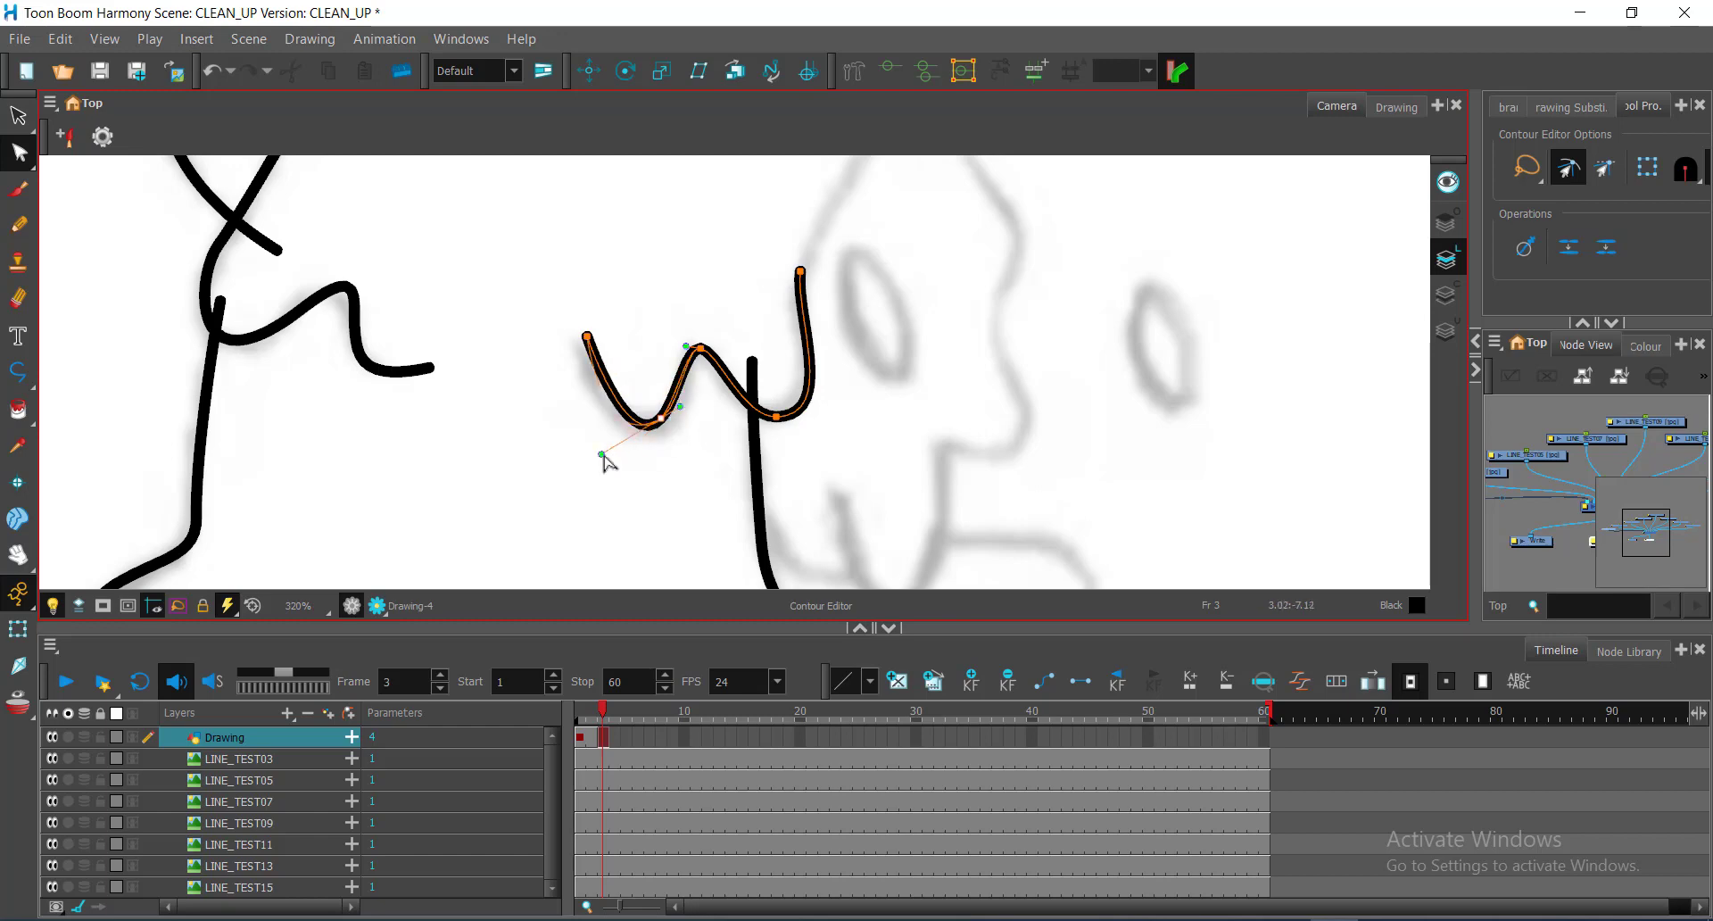
mouse_move(863, 211)
left_mouse_down()
mouse_move(547, 356)
mouse_move(548, 414)
left_mouse_up()
left_click_drag(490, 474, 578, 325)
left_click_drag(580, 326, 727, 290)
key("1")
left_click_drag(689, 406, 649, 446)
Trace the curve running from the arm's lower edge down to the small oval
key("1")
left_click_drag(795, 268, 801, 469)
key("2")
key("2")
key("alt+_")
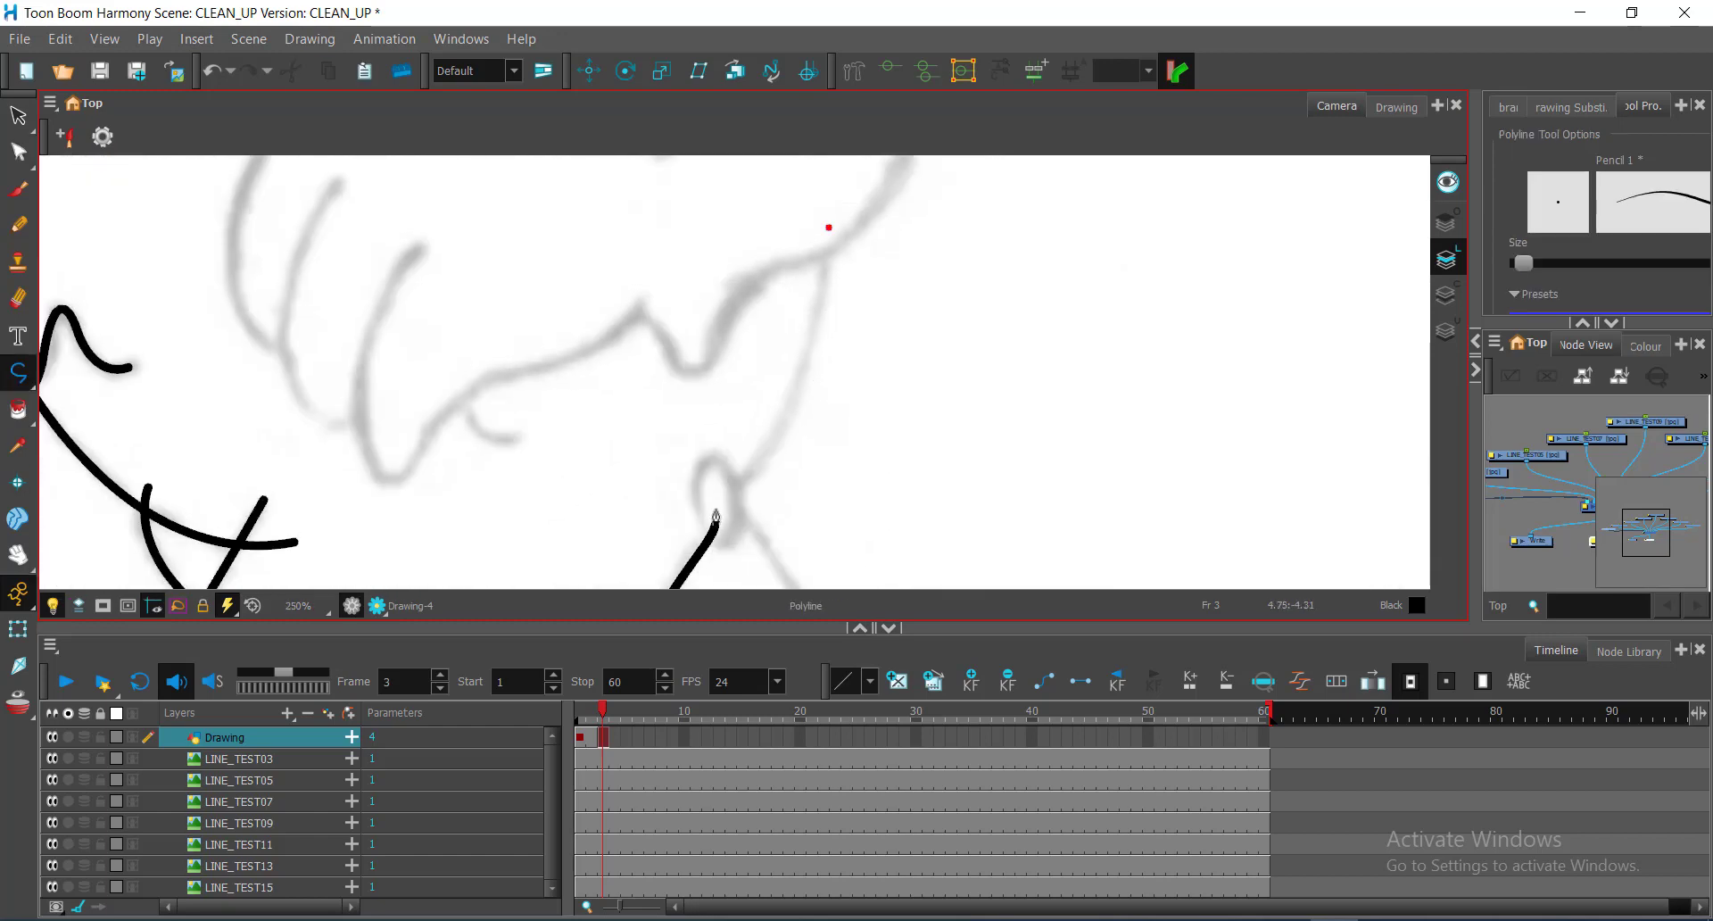
left_click(828, 228)
left_click_drag(711, 509, 601, 576)
key("alt+q")
Trace the small oval where the two body lines meet as a closed polyline
key("2")
key("2")
key("alt+_")
left_click_drag(683, 299, 644, 311)
left_click_drag(720, 421, 770, 370)
left_click(726, 385)
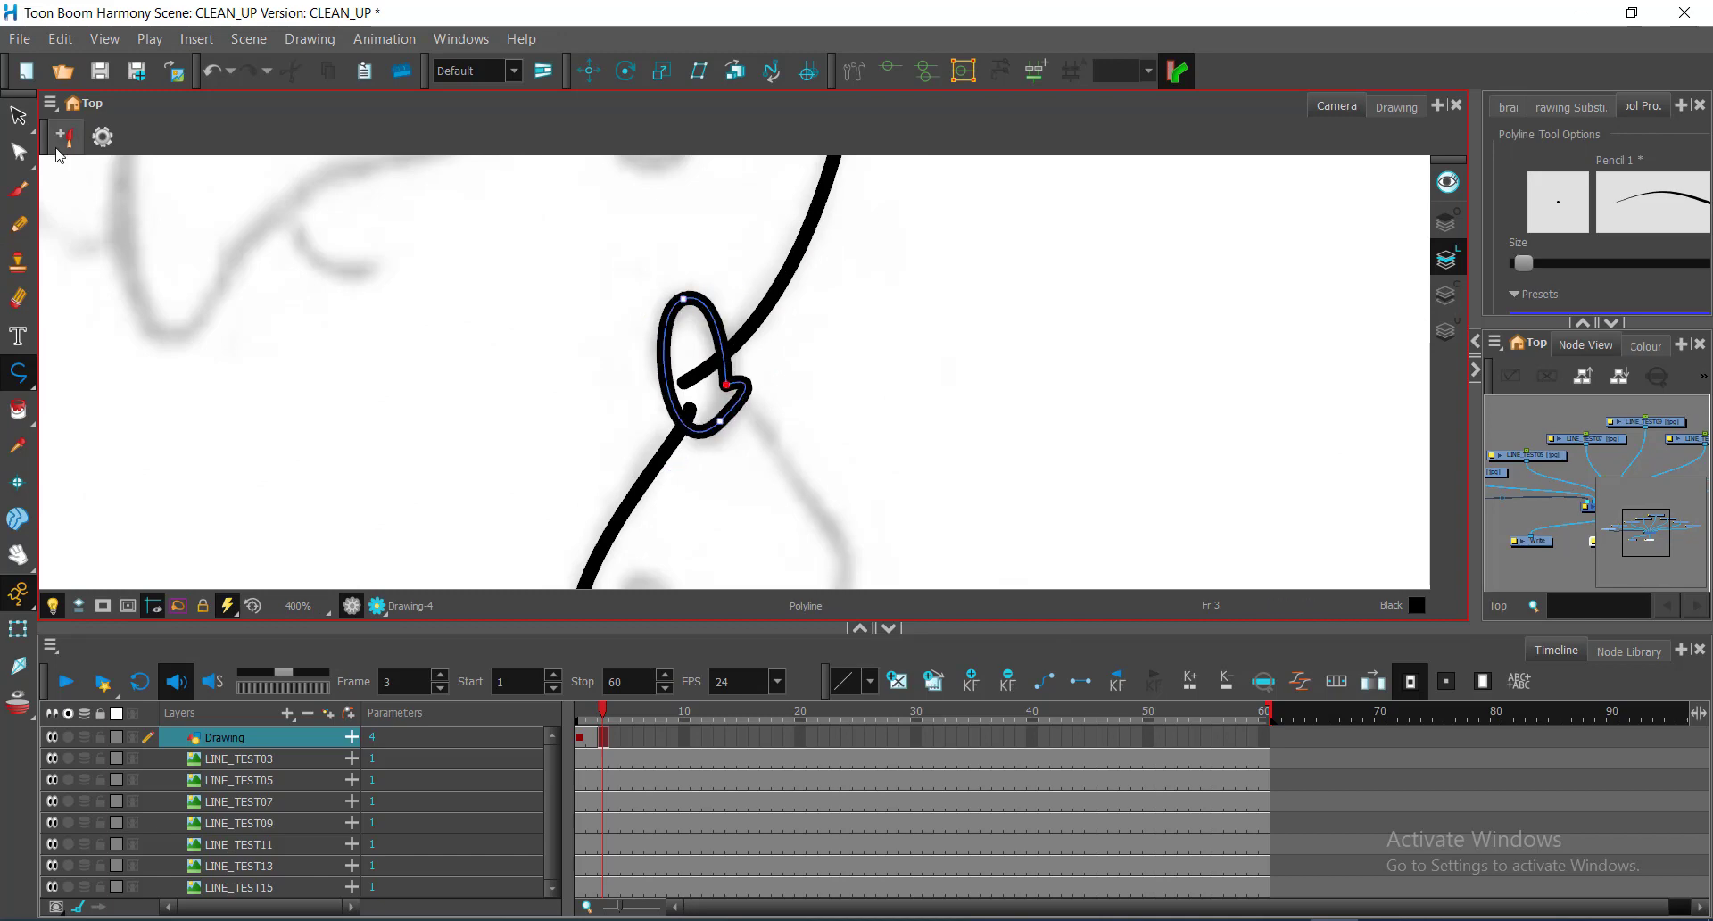
Reshape the small oval with the Contour Editor, lowering its bottom point and smoothing out the kink on its side
left_click(19, 152)
left_click(726, 385)
left_click(720, 421, "alt")
left_click_drag(720, 422, 704, 446)
left_click_drag(704, 447, 749, 459)
left_click(726, 385)
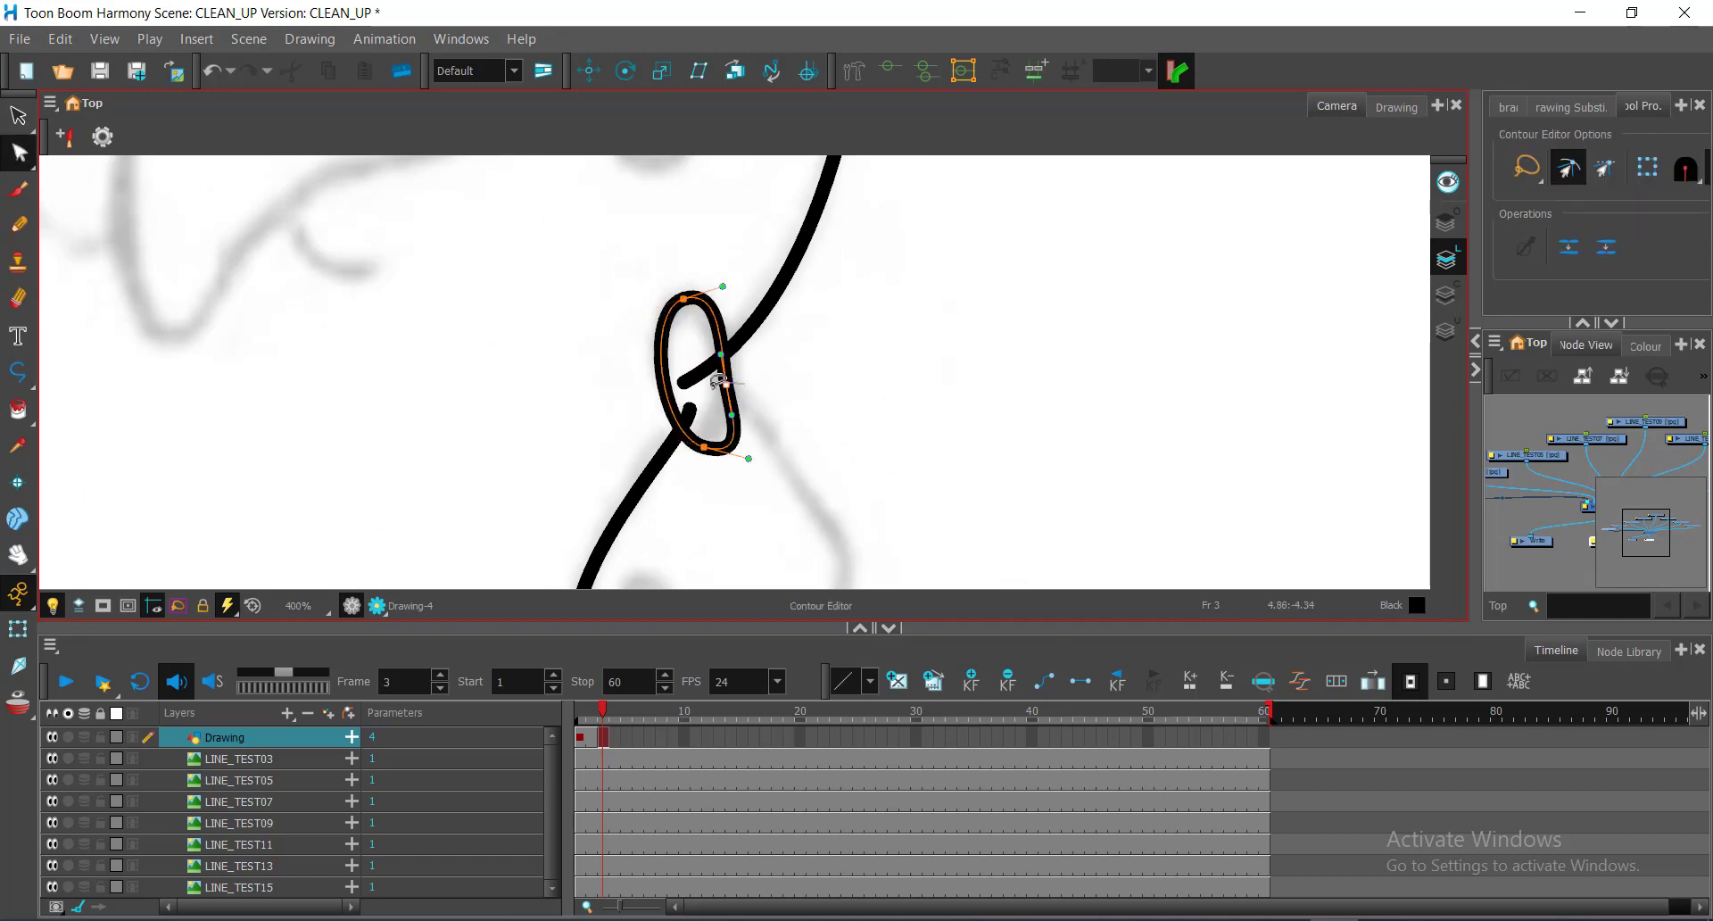
Enlarge the Camera view by reducing the timeline's height
left_click_drag(729, 383, 651, 280)
key("1")
key("1")
key("2")
key("2")
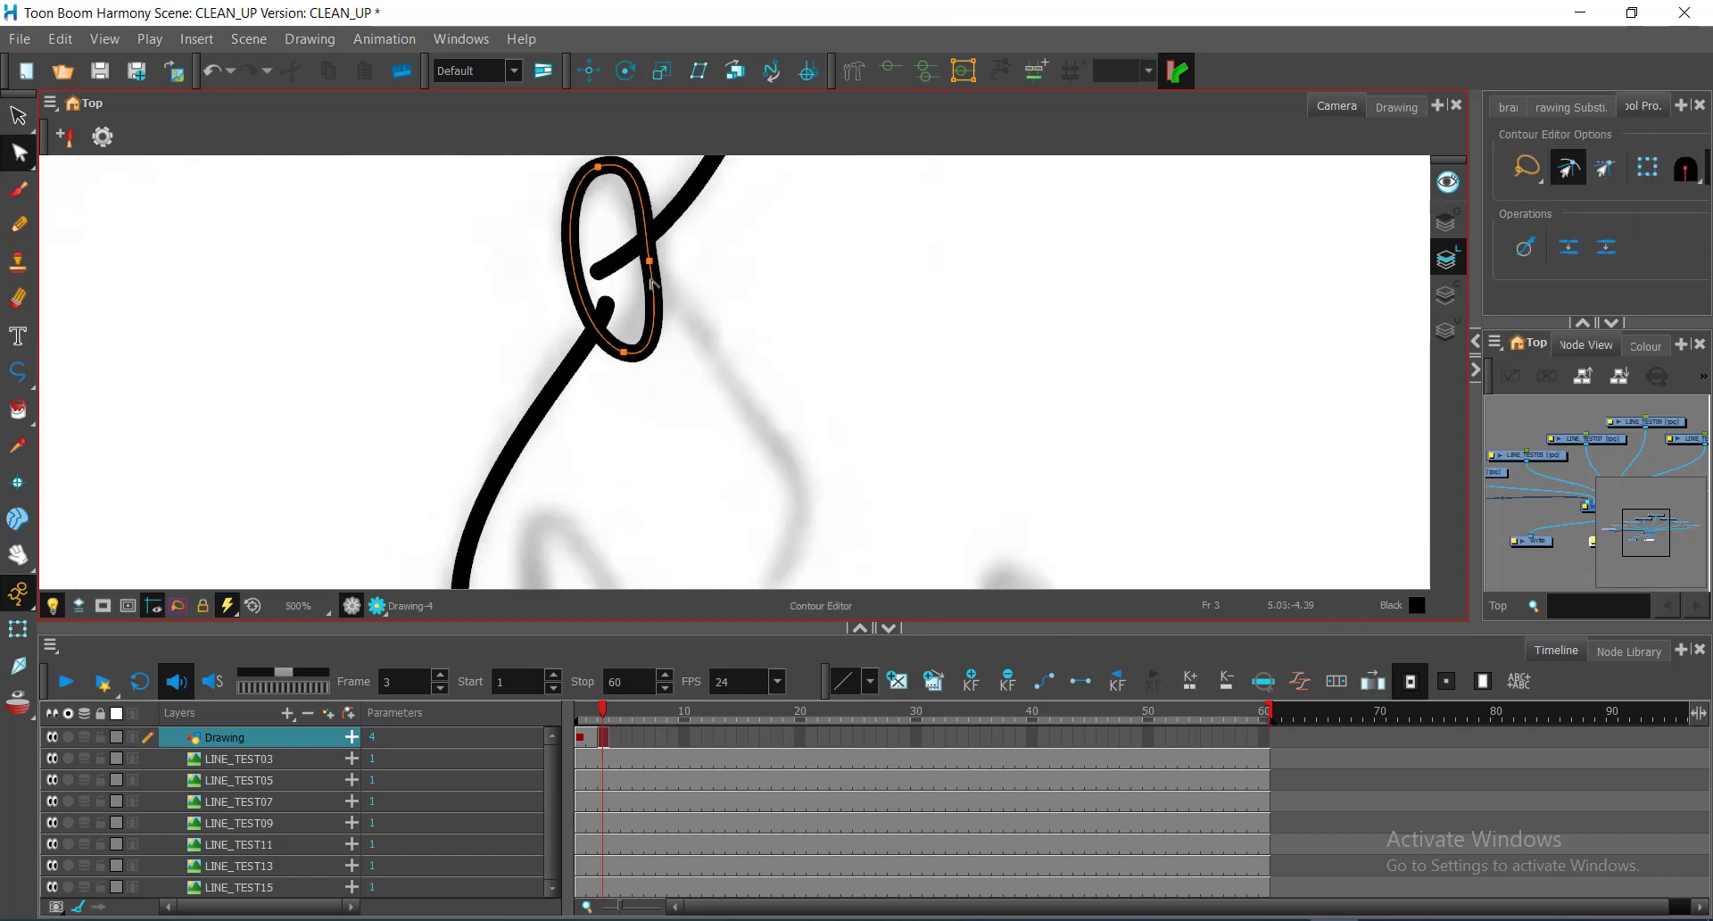
key("1")
left_click_drag(869, 339, 961, 360)
left_click_drag(874, 627, 875, 769)
Trace the wavy outer edge from the small oval down and around the long pointed drip
key("alt+minus")
left_click_drag(805, 440, 791, 374)
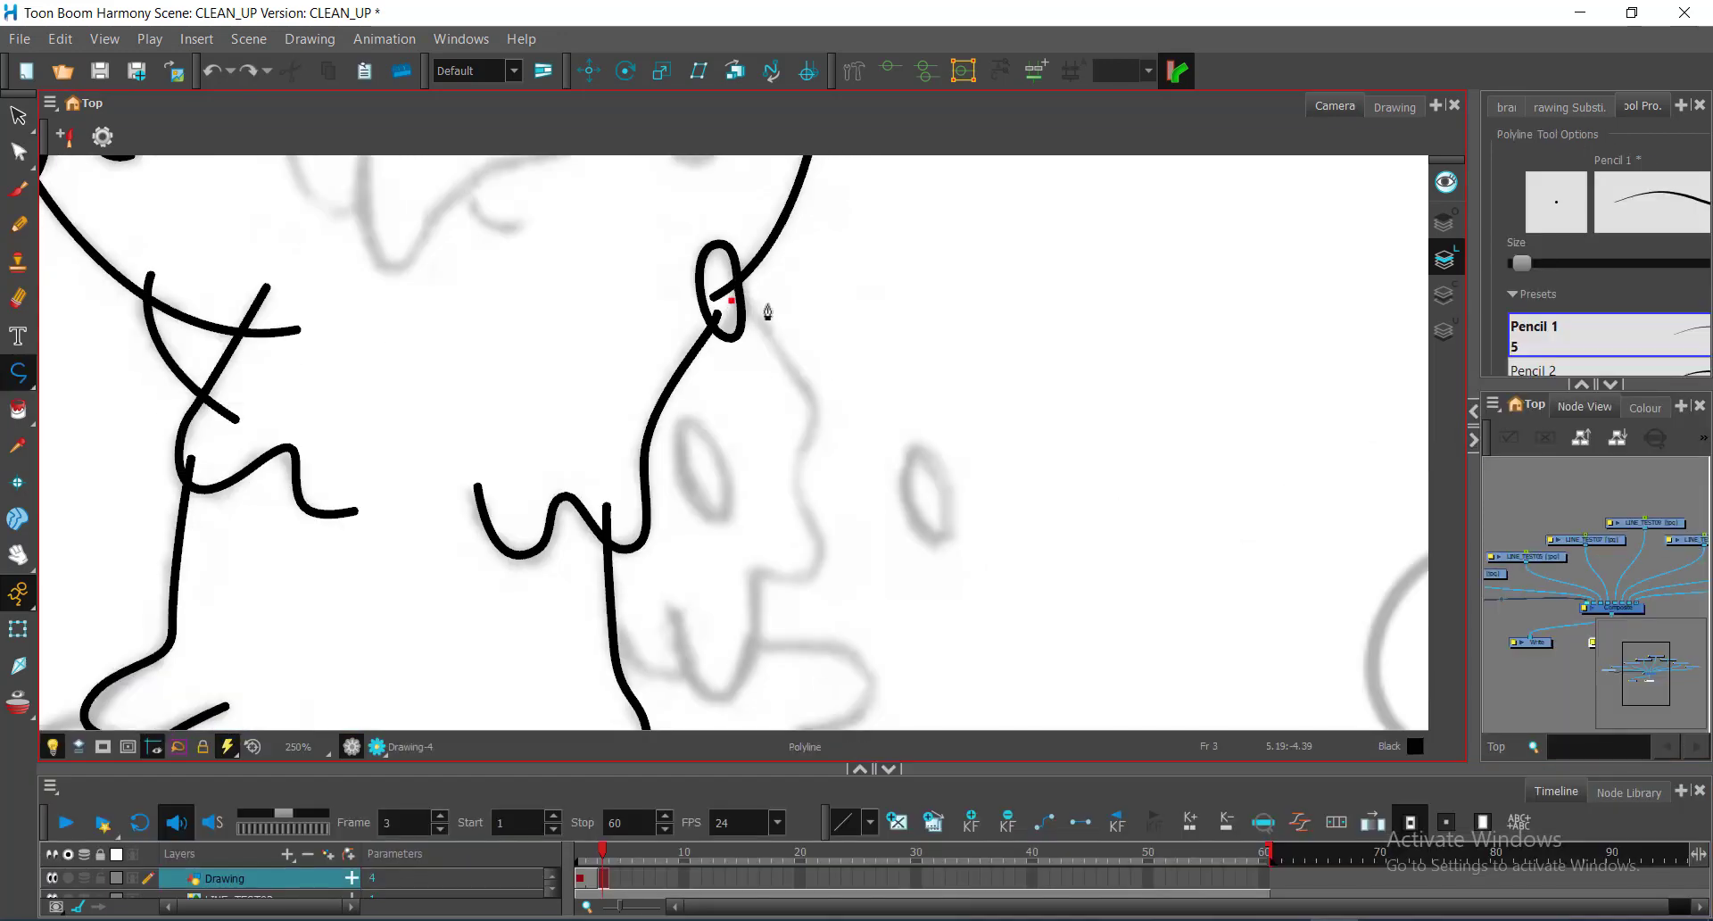
scroll(768, 311, "up", 1)
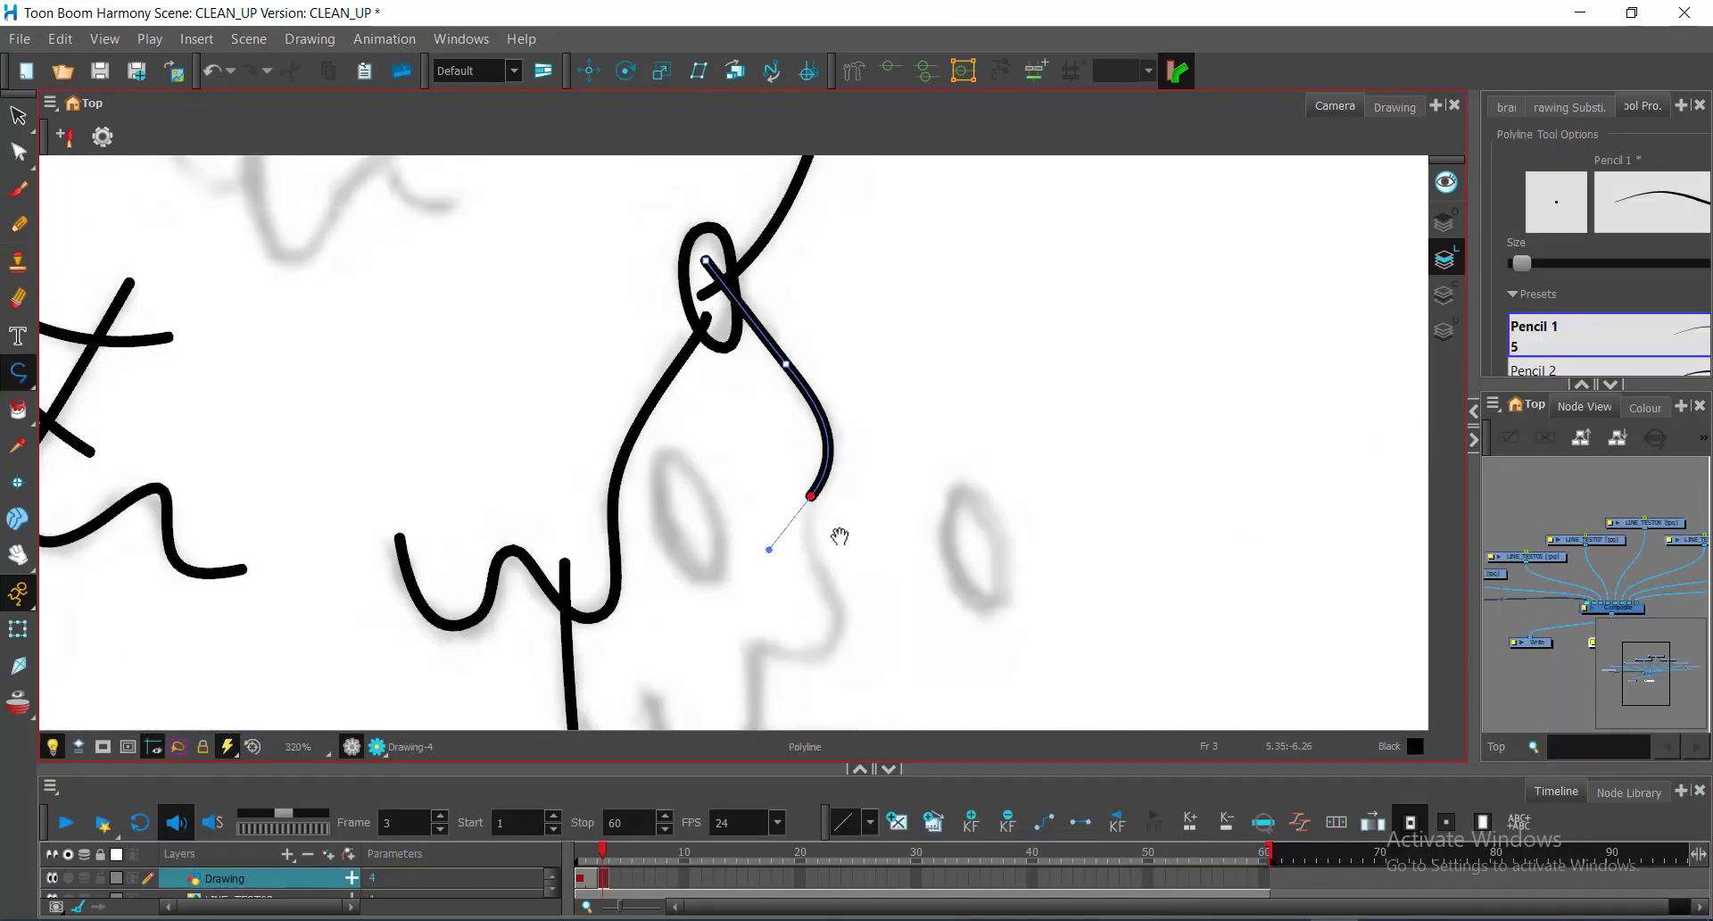
left_click_drag(840, 536, 848, 320)
left_click_drag(849, 411, 853, 454)
left_click(787, 431)
left_click_drag(768, 474, 772, 509)
left_click_drag(714, 594, 695, 592)
left_click_drag(661, 482, 669, 420)
key("alt+q")
Trace the short curve linking the back of the front leg to the long pointed drip
key("alt+minus")
left_click(565, 469)
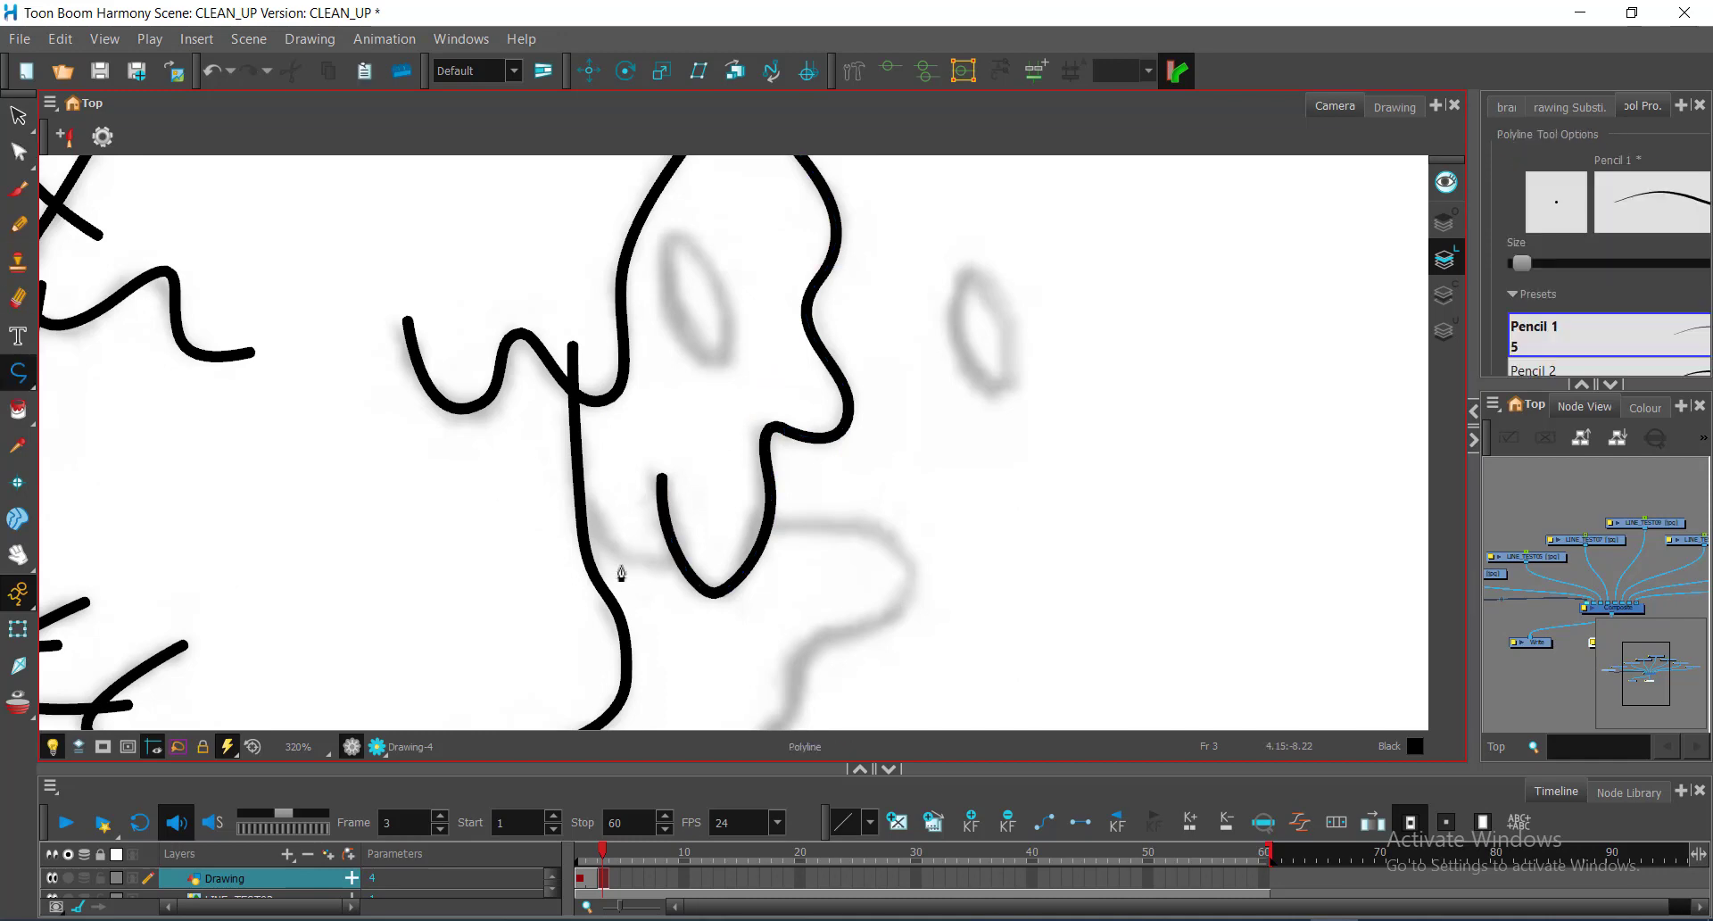
left_click_drag(697, 542, 769, 475)
left_click(20, 154)
Trace the oval spot between the drip lines as a closed shape and adjust its side to match the rough
scroll(825, 219, "up", 2)
left_click(18, 372)
left_click(664, 340)
left_click_drag(592, 244, 547, 253)
left_click_drag(654, 440, 722, 436)
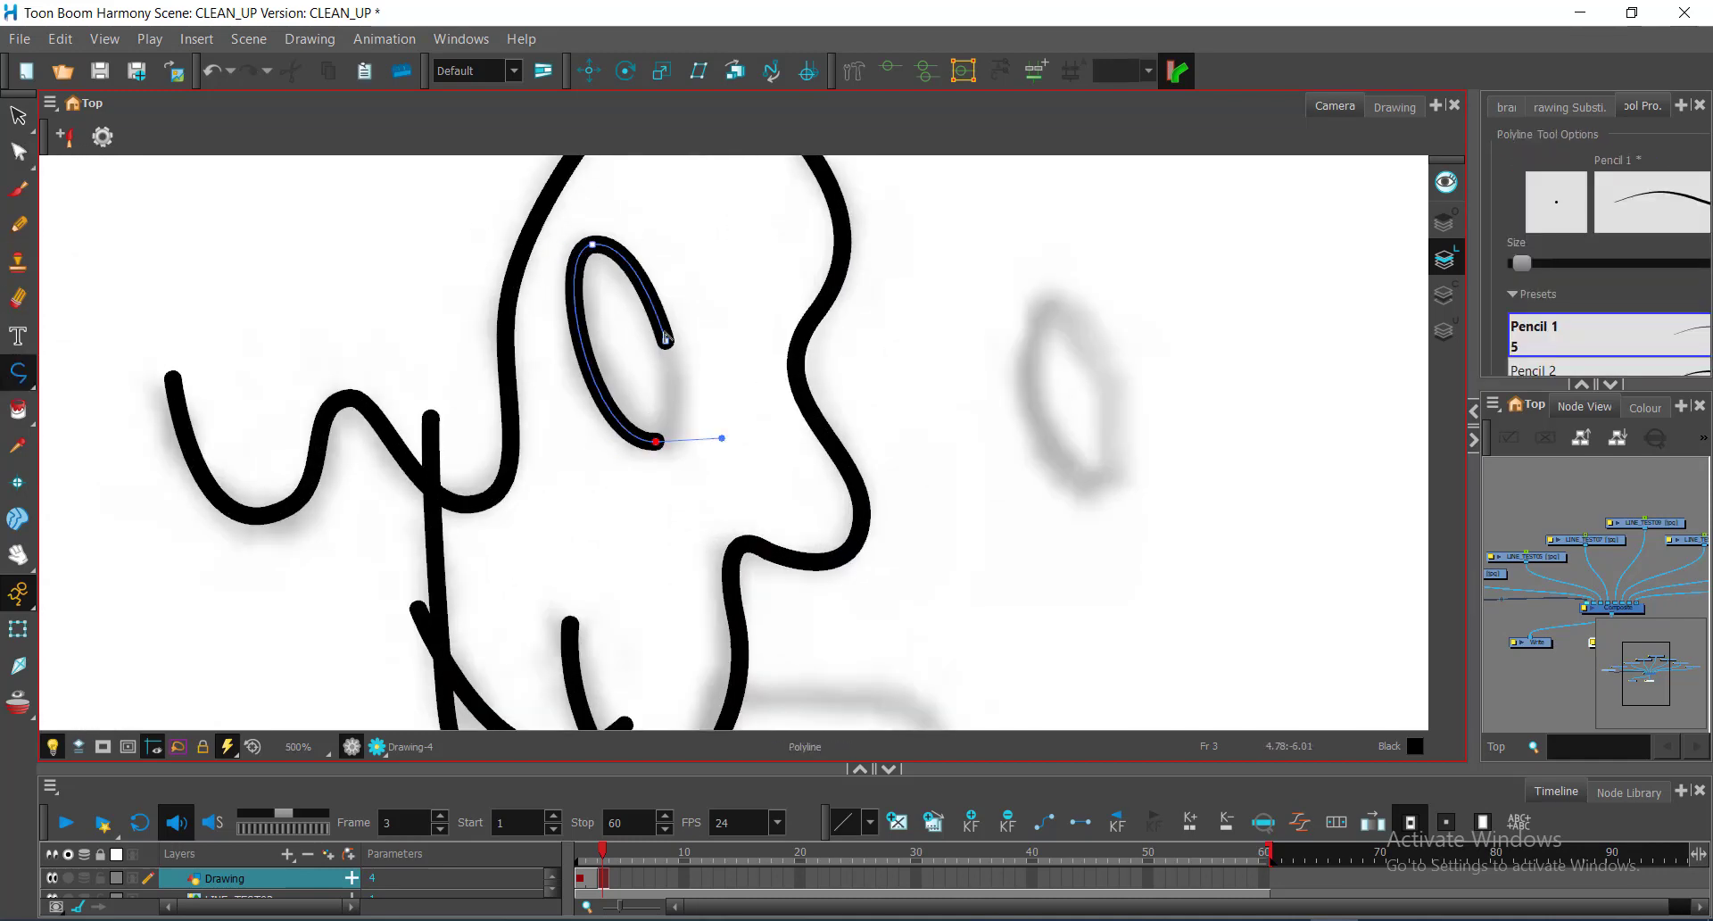
left_click(664, 340)
key("alt+q")
left_click_drag(683, 384, 674, 384)
Trace the puddle outline from the long drip around beneath the foot and back to the first toe
scroll(719, 303, "down", 2)
left_click_drag(329, 537, 647, 356)
key("alt+minus")
left_click(1004, 371)
left_click_drag(1168, 387, 1186, 427)
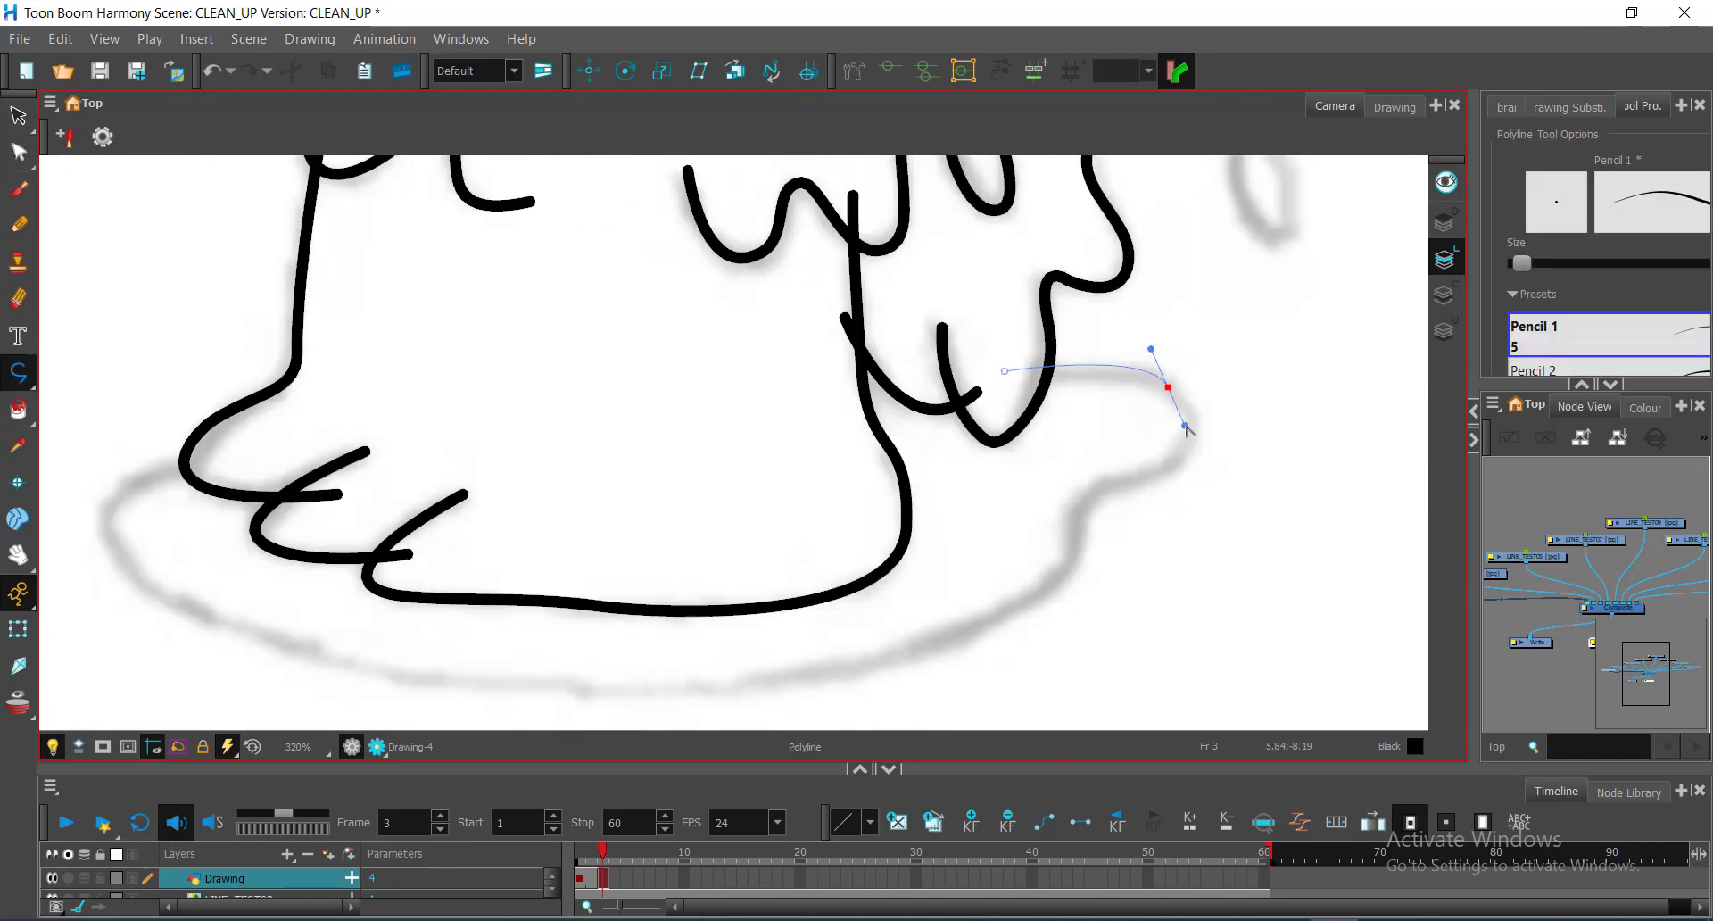
left_click_drag(1115, 488, 1003, 517)
left_click_drag(1064, 570, 1055, 604)
left_click_drag(838, 671, 1128, 628)
left_click_drag(631, 603, 382, 528)
left_click_drag(511, 414, 643, 353)
Adjust the lower curve of the puddle outline with the Contour Editor to follow the rough
scroll(642, 375, "down", 1)
left_click_drag(852, 433, 589, 482)
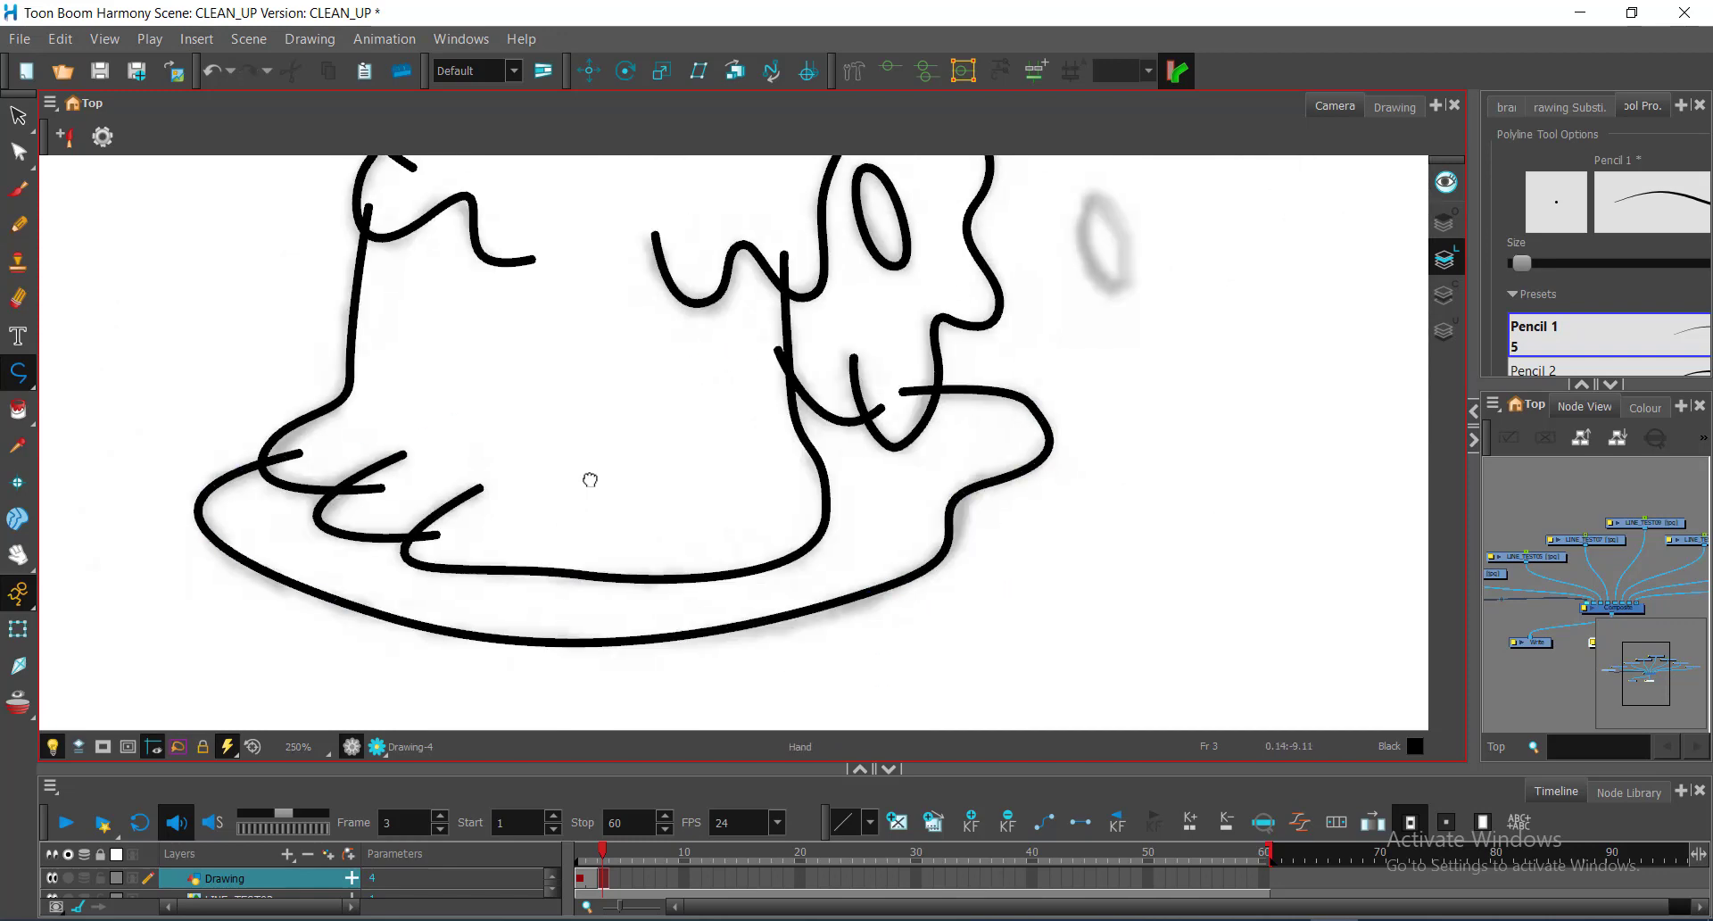
left_click(20, 154)
left_click(989, 484)
scroll(995, 493, "up", 3)
scroll(1258, 451, "down", 4)
left_click_drag(1090, 534, 1106, 538)
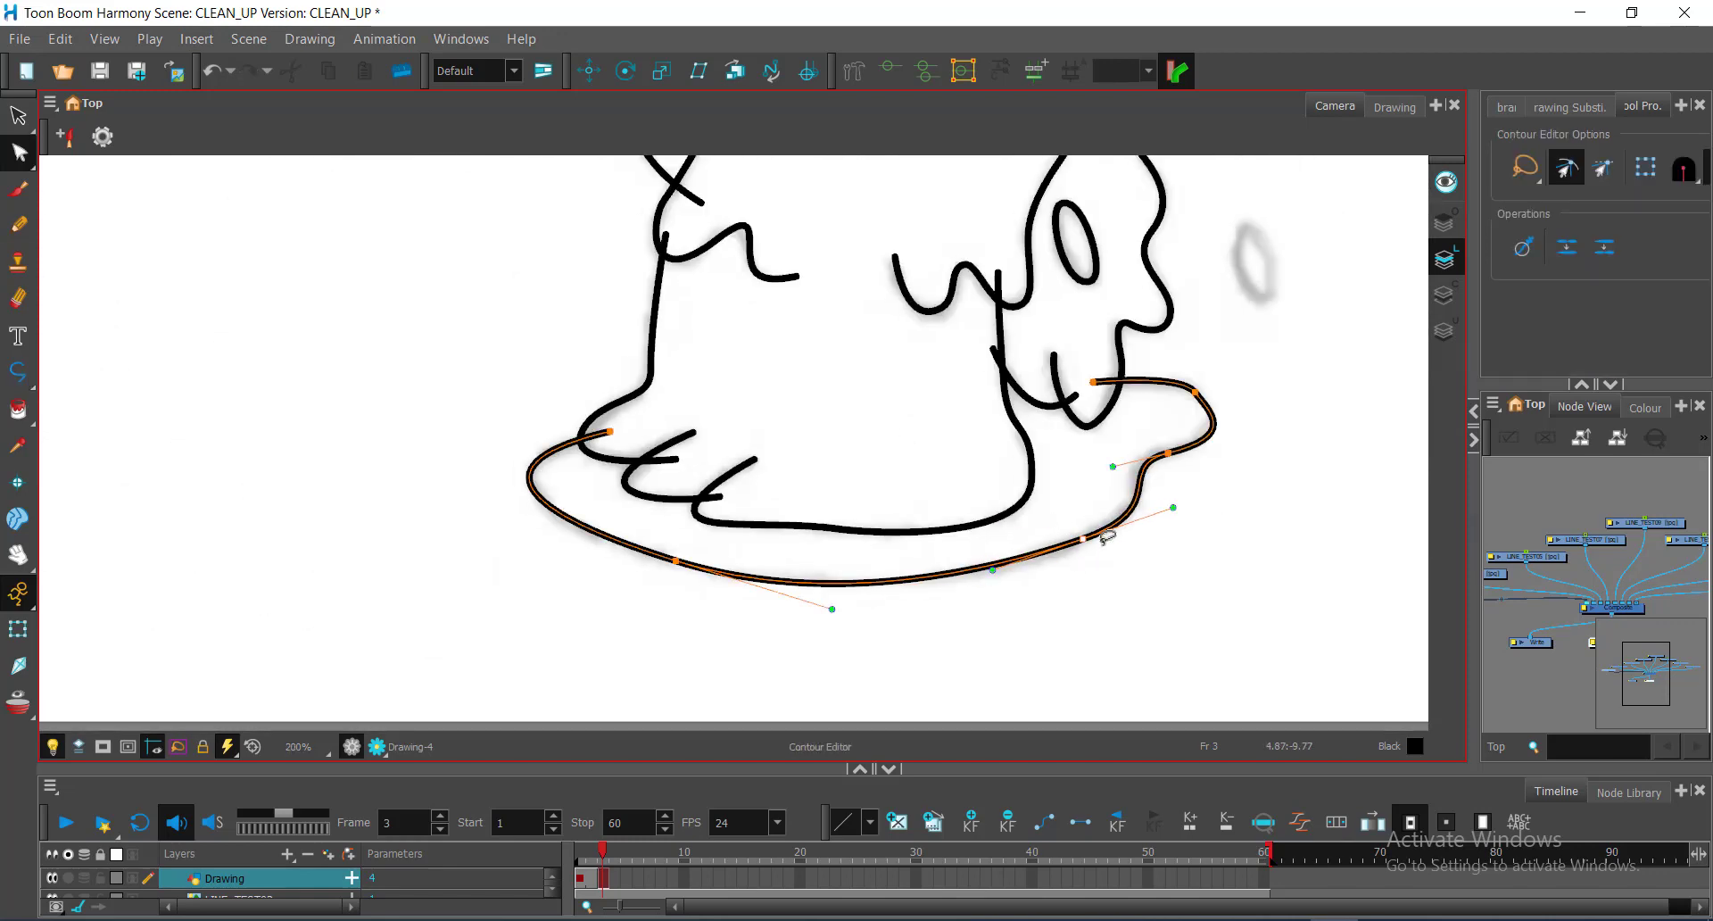
left_click(1123, 574)
Trace the short curved crease below the hand
scroll(1109, 539, "down", 3)
left_click_drag(982, 220, 768, 474)
scroll(794, 504, "up", 5)
left_click(19, 372)
left_click(721, 477)
left_click_drag(794, 565, 859, 554)
left_click(20, 372)
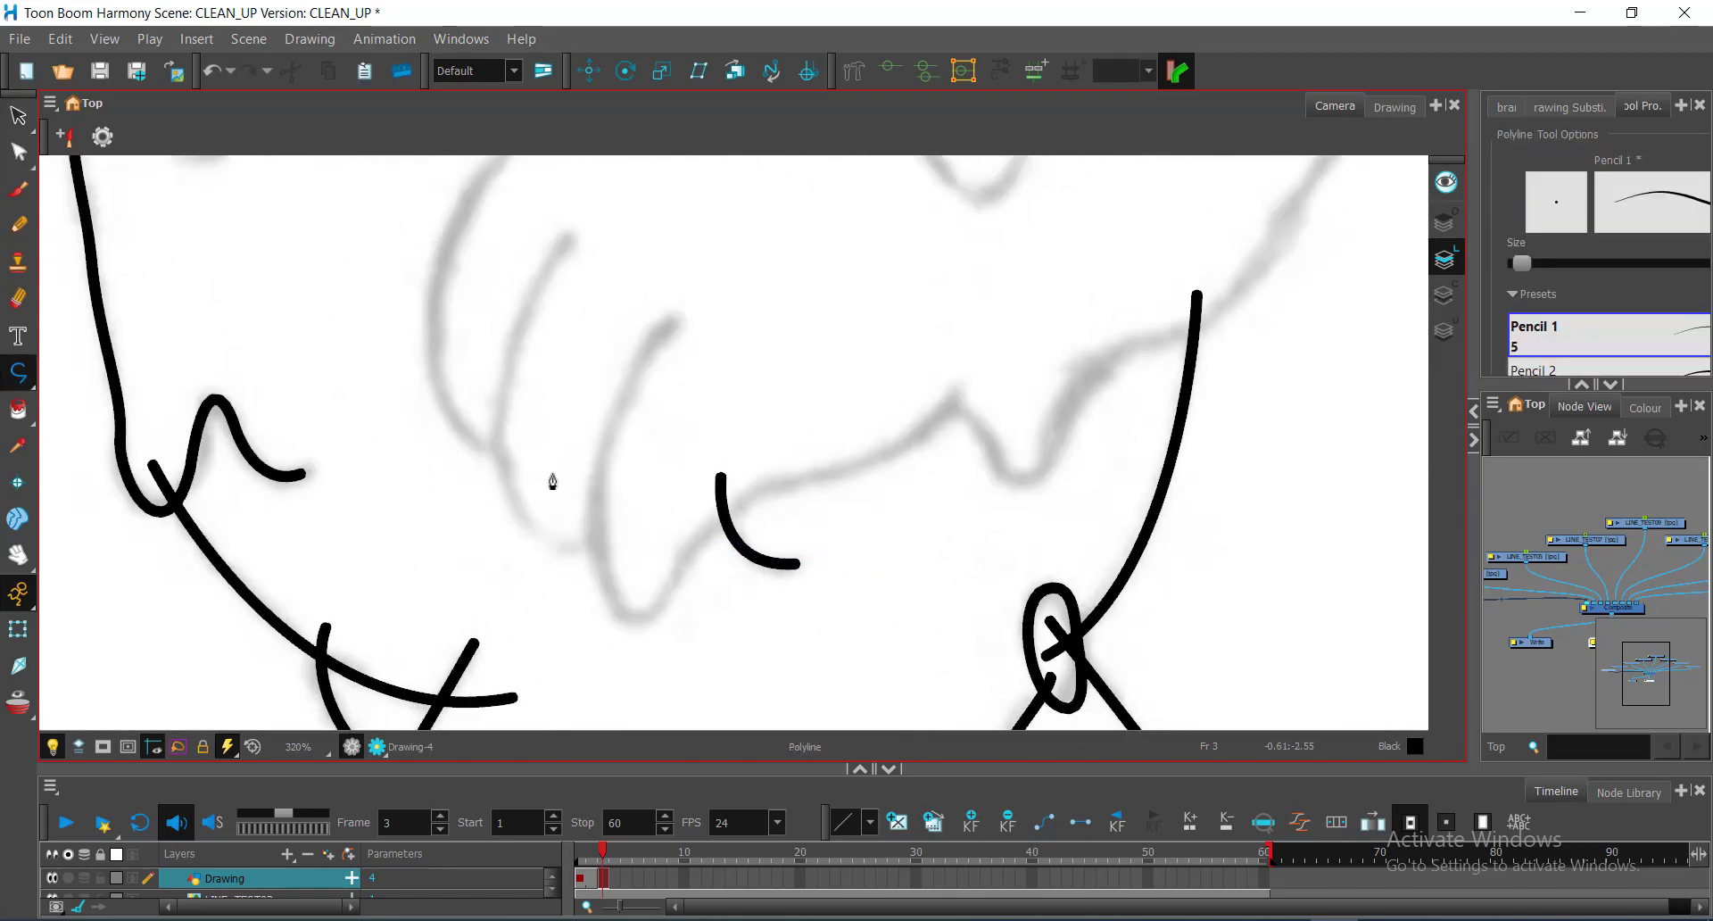
Trace the hand's lower edge and continue around the nearest fingertip and up that finger's side
left_click(973, 370)
left_click_drag(836, 470, 761, 484)
left_click_drag(693, 547, 673, 574)
left_click_drag(623, 611, 592, 589)
left_click_drag(616, 495, 779, 525)
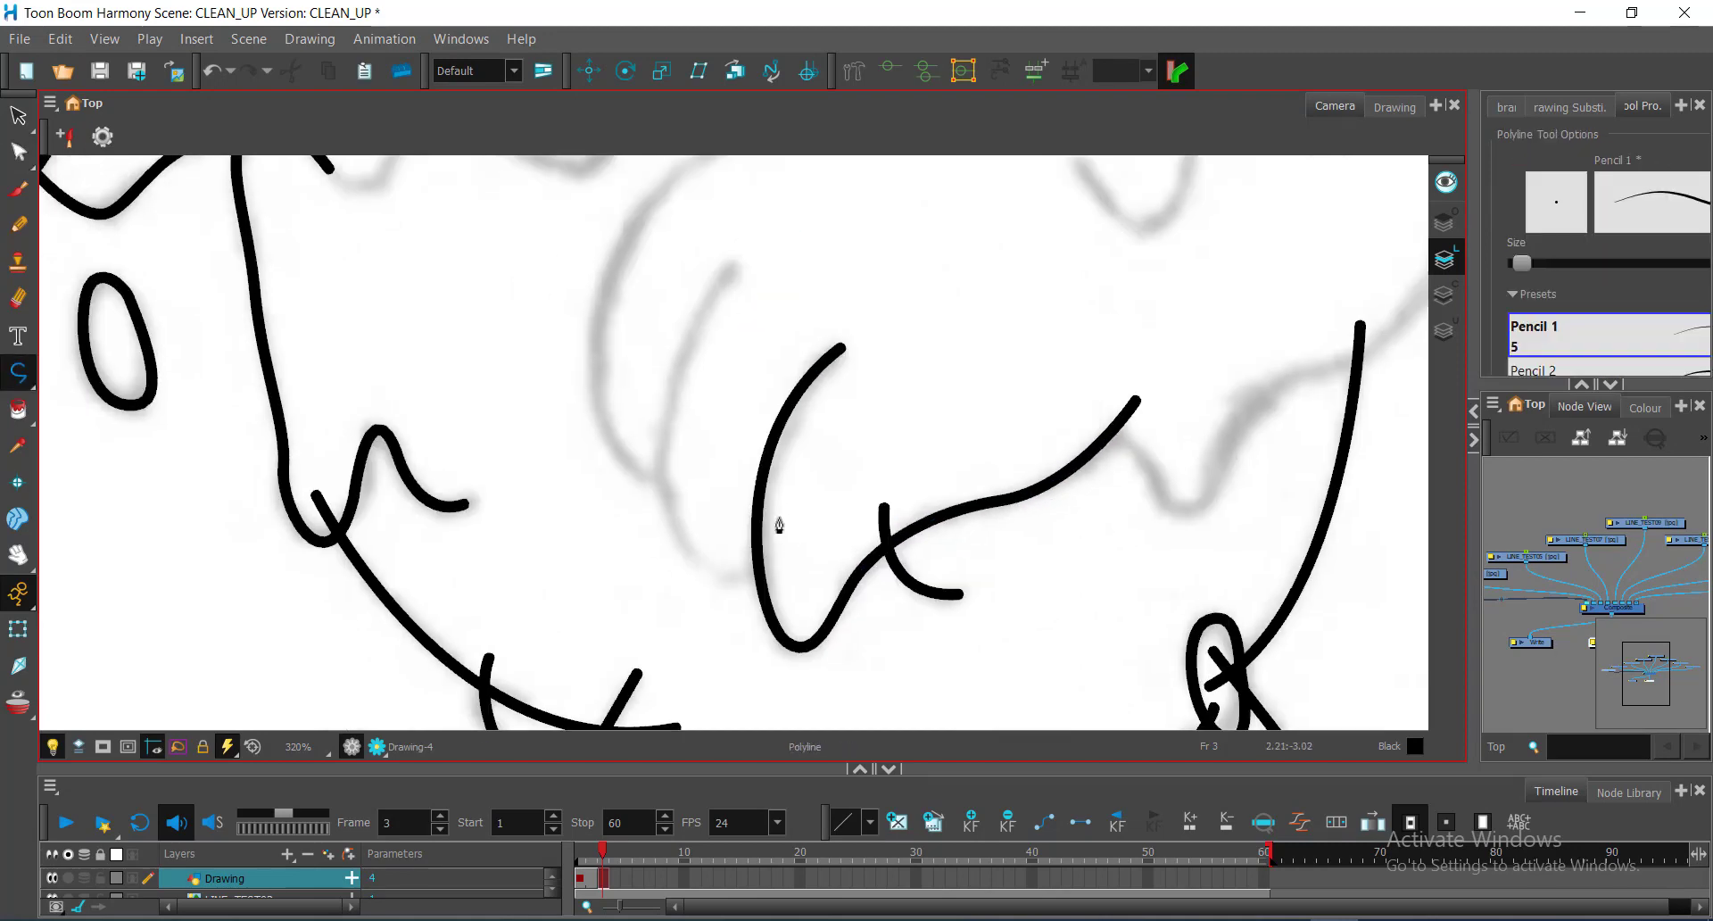
Trace the two remaining fingers and continue the outermost finger's line along the arm's upper edge
left_click_drag(746, 266, 873, 136)
mouse_move(663, 445)
left_mouse_down()
mouse_move(803, 646)
mouse_move(879, 526)
left_mouse_up()
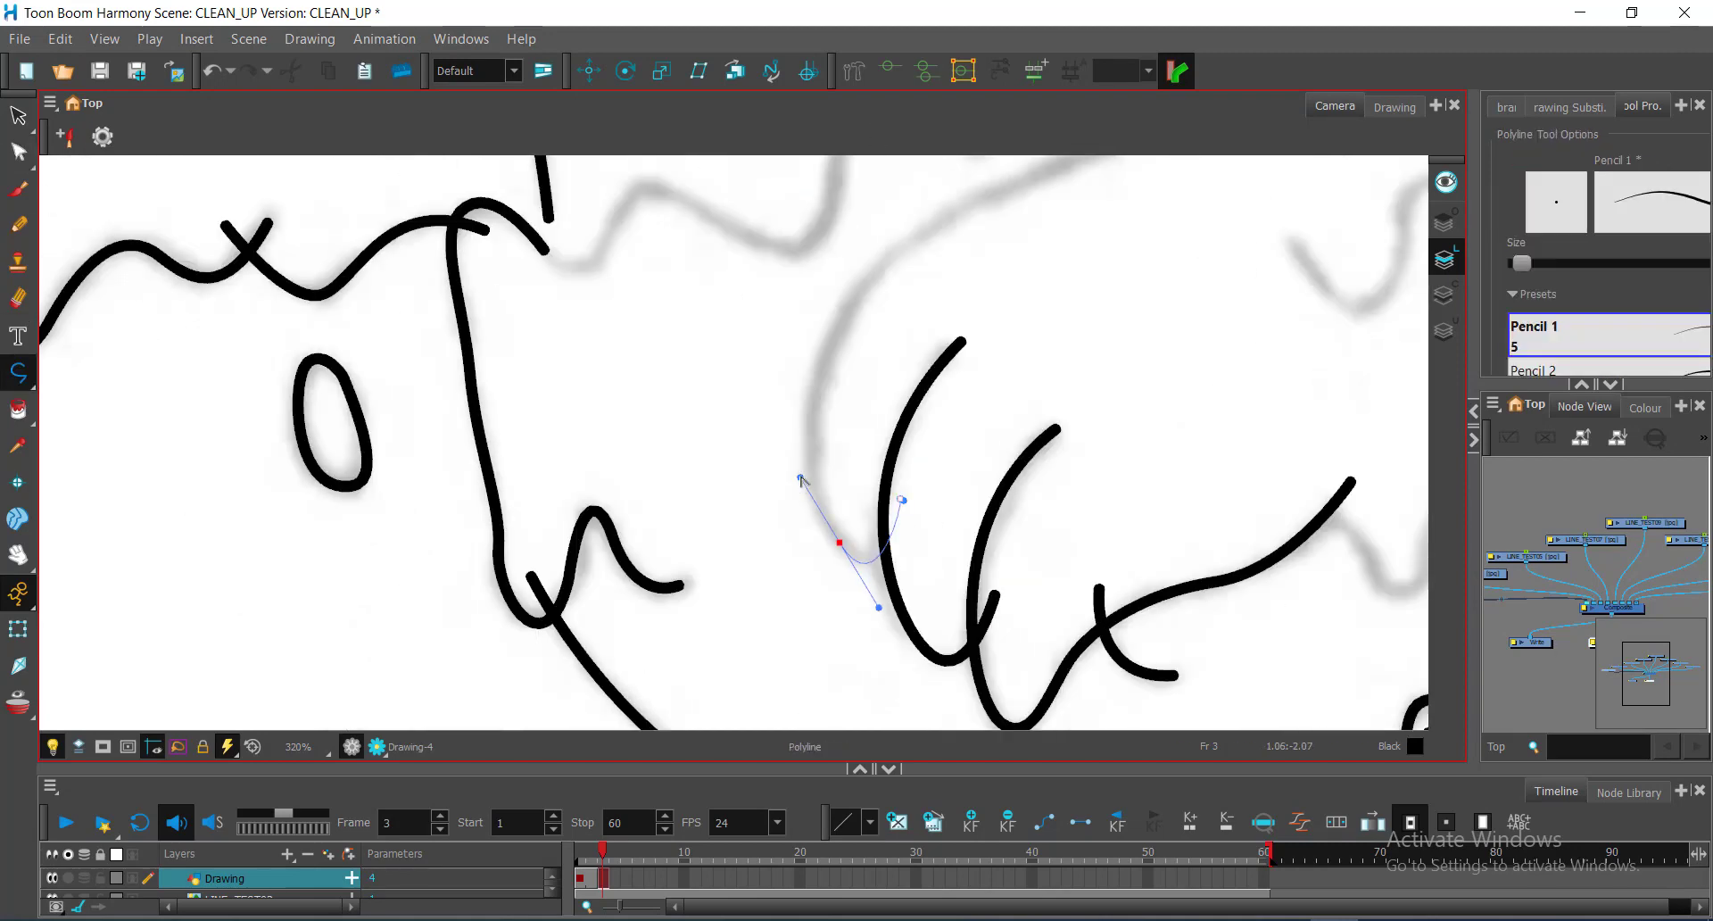
left_click_drag(801, 477, 603, 704)
left_click_drag(826, 409, 495, 382)
left_click(1085, 214)
left_click(19, 152)
Trace the stepped wavy detail line inside the arm
left_click(20, 372)
left_click(493, 528)
left_click_drag(589, 606, 629, 579)
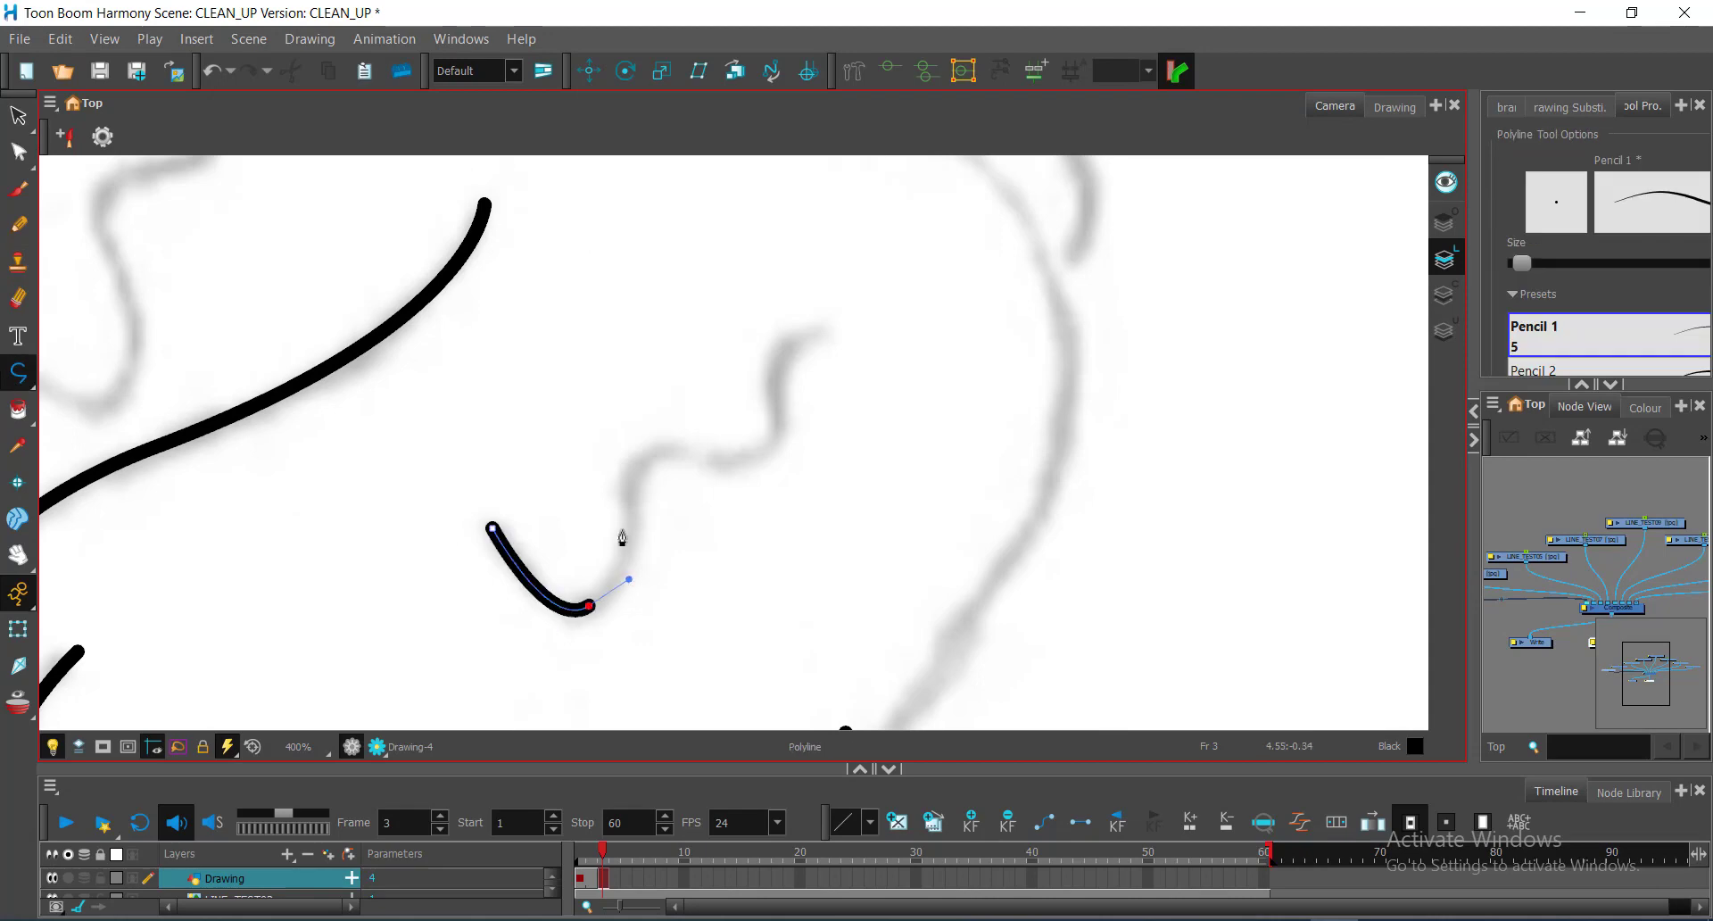
left_click_drag(633, 485, 640, 453)
left_click_drag(708, 455, 753, 467)
left_click_drag(774, 399, 778, 348)
left_click_drag(827, 333, 863, 333)
left_click(19, 152)
Trace the arm's outer lower edge down to the drip beside the hand and adjust it with the Contour Editor
left_click_drag(571, 696, 634, 405)
scroll(634, 405, "down", 1)
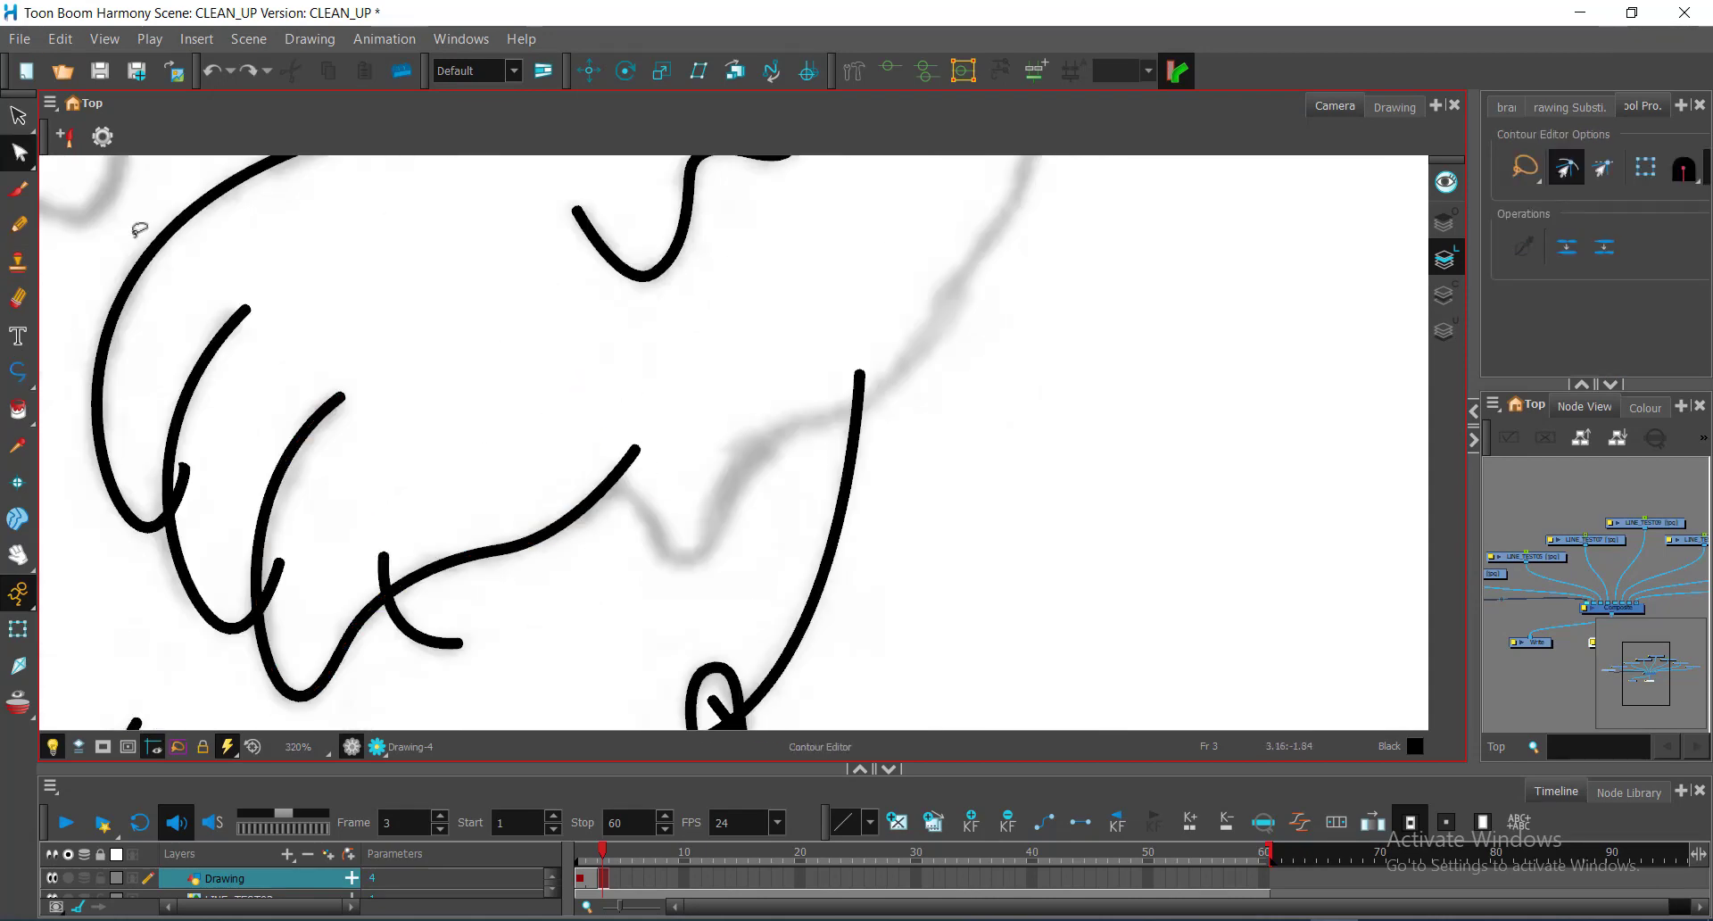
left_click(19, 372)
left_click_drag(1002, 219, 1012, 183)
left_click_drag(1016, 160, 844, 536)
left_click_drag(734, 287, 589, 264)
key("alt+q")
left_click_drag(844, 574, 907, 554)
Trace the long back line sloping down to the shoulder and curl its end onto the arm's outer edge
left_click_drag(592, 239, 713, 444)
scroll(713, 444, "down", 1)
left_click(19, 372)
left_click(512, 272)
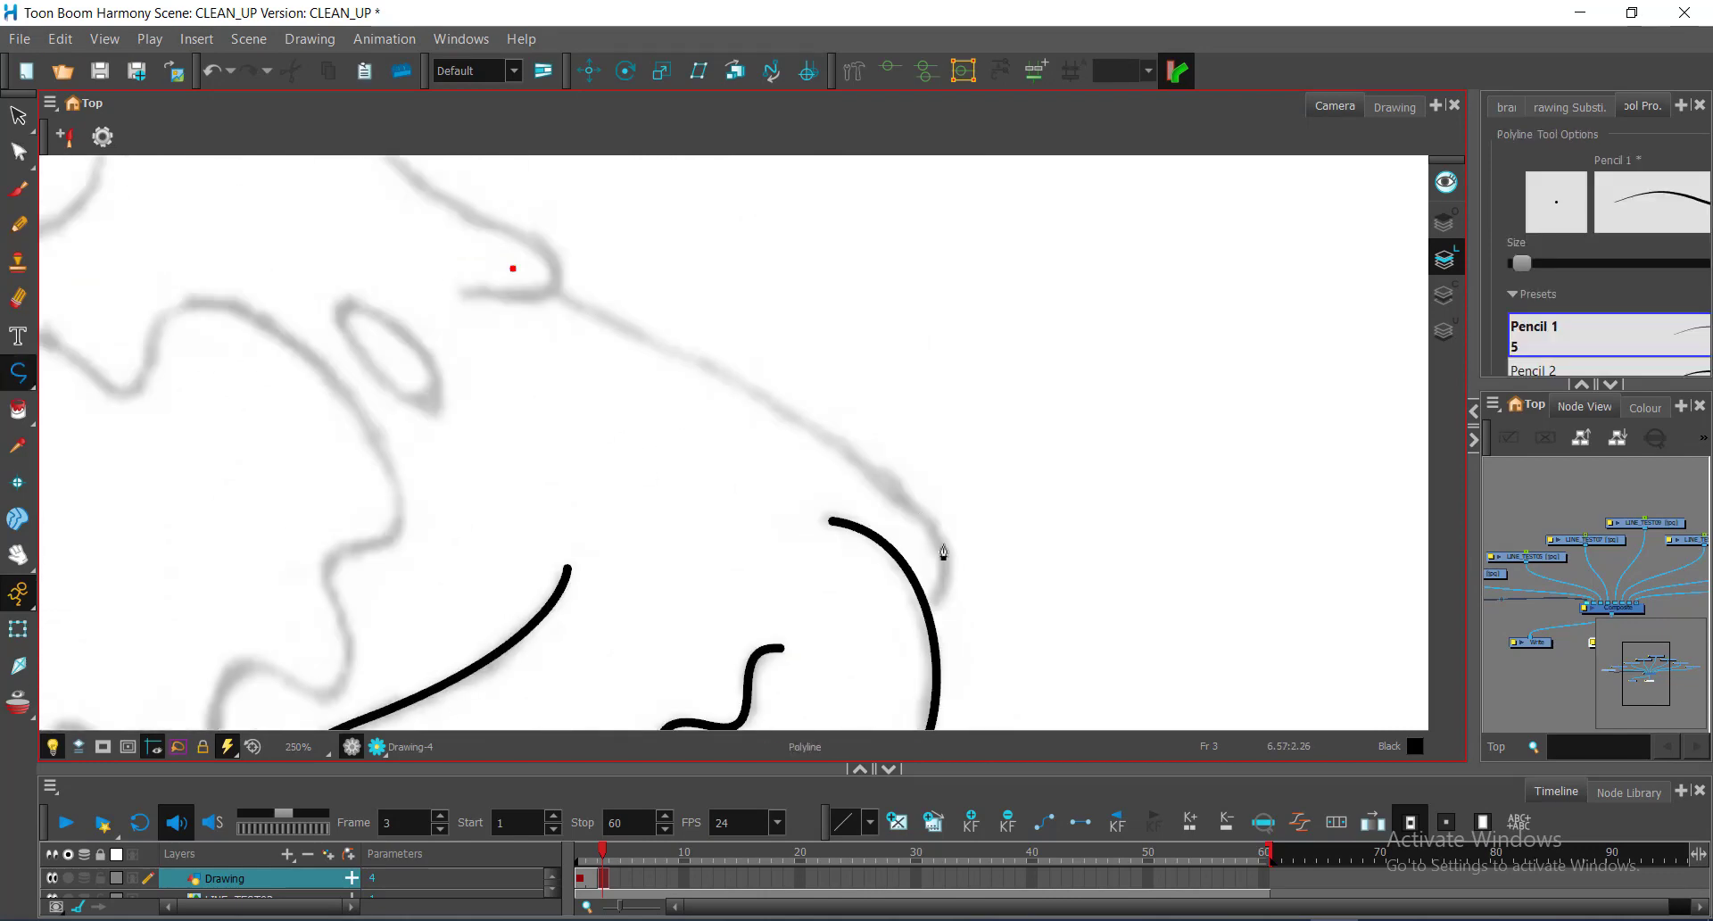
left_click_drag(922, 512, 959, 585)
mouse_move(891, 642)
left_mouse_down()
mouse_move(868, 656)
mouse_move(860, 500)
left_mouse_up()
left_click(18, 151)
Close the gap between the hand's lower edge and the arm's drip line
left_click_drag(769, 718, 1160, 366)
scroll(1160, 366, "up", 1)
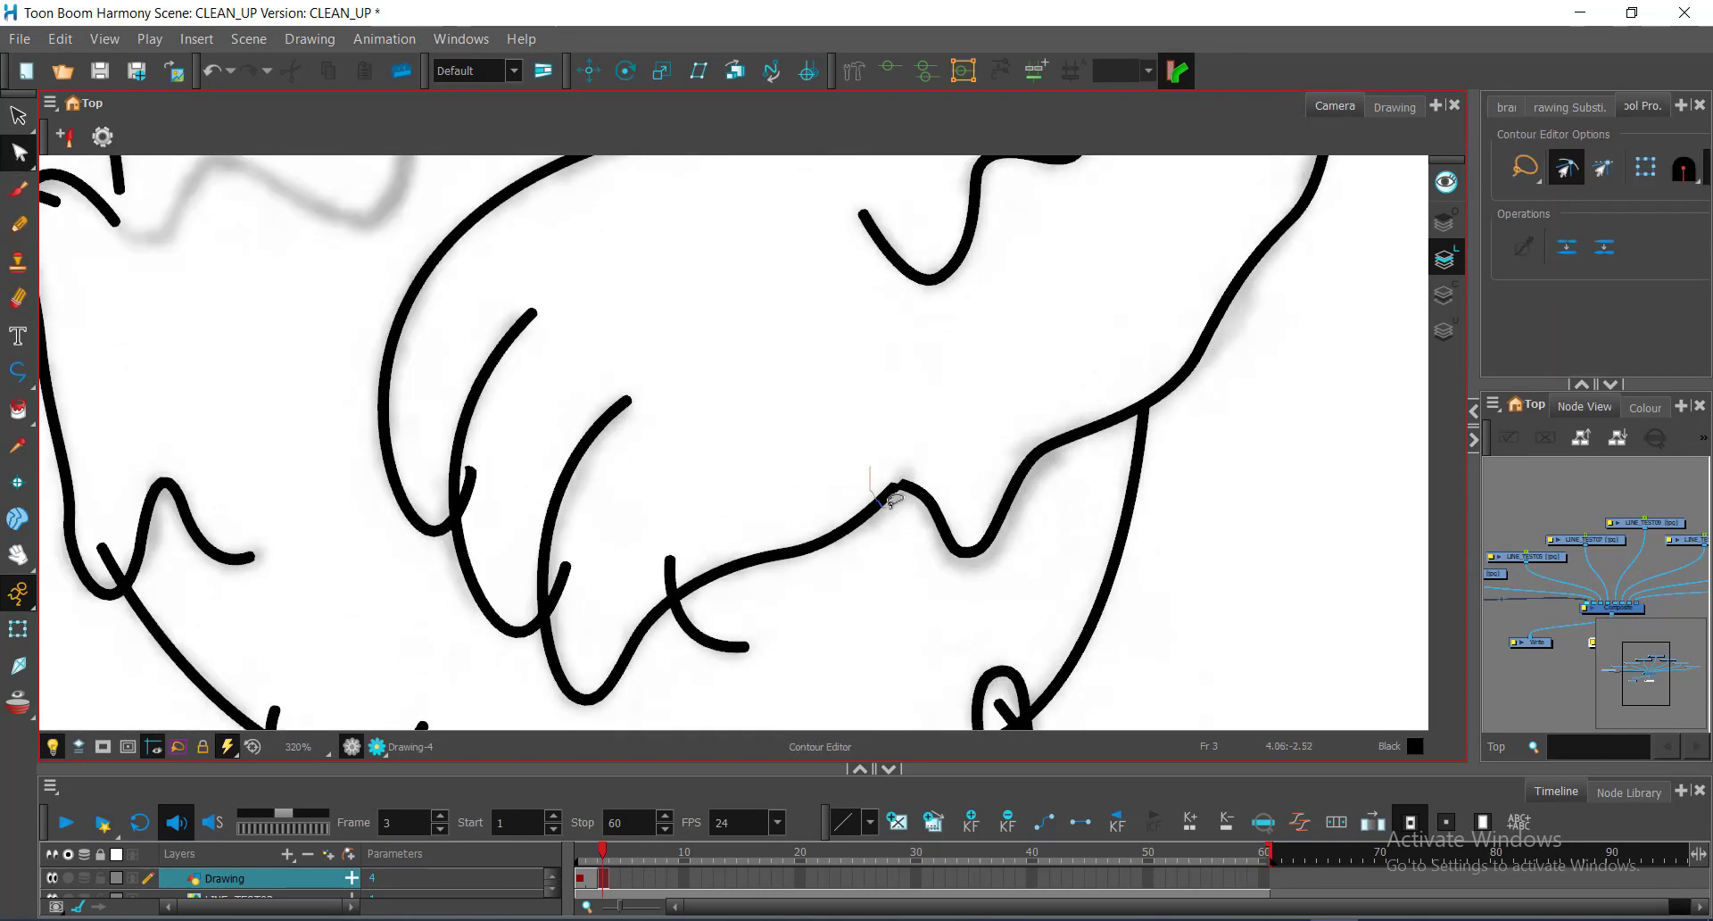
left_click(1570, 247)
mouse_move(888, 506)
left_mouse_down()
mouse_move(924, 482)
mouse_move(912, 503)
left_mouse_up()
scroll(929, 500, "up", 2)
scroll(774, 428, "down", 3)
Trim the overhanging line ends at the crease and the finger intersections with the Cutter
key("alt+t")
left_click_drag(687, 481, 661, 591)
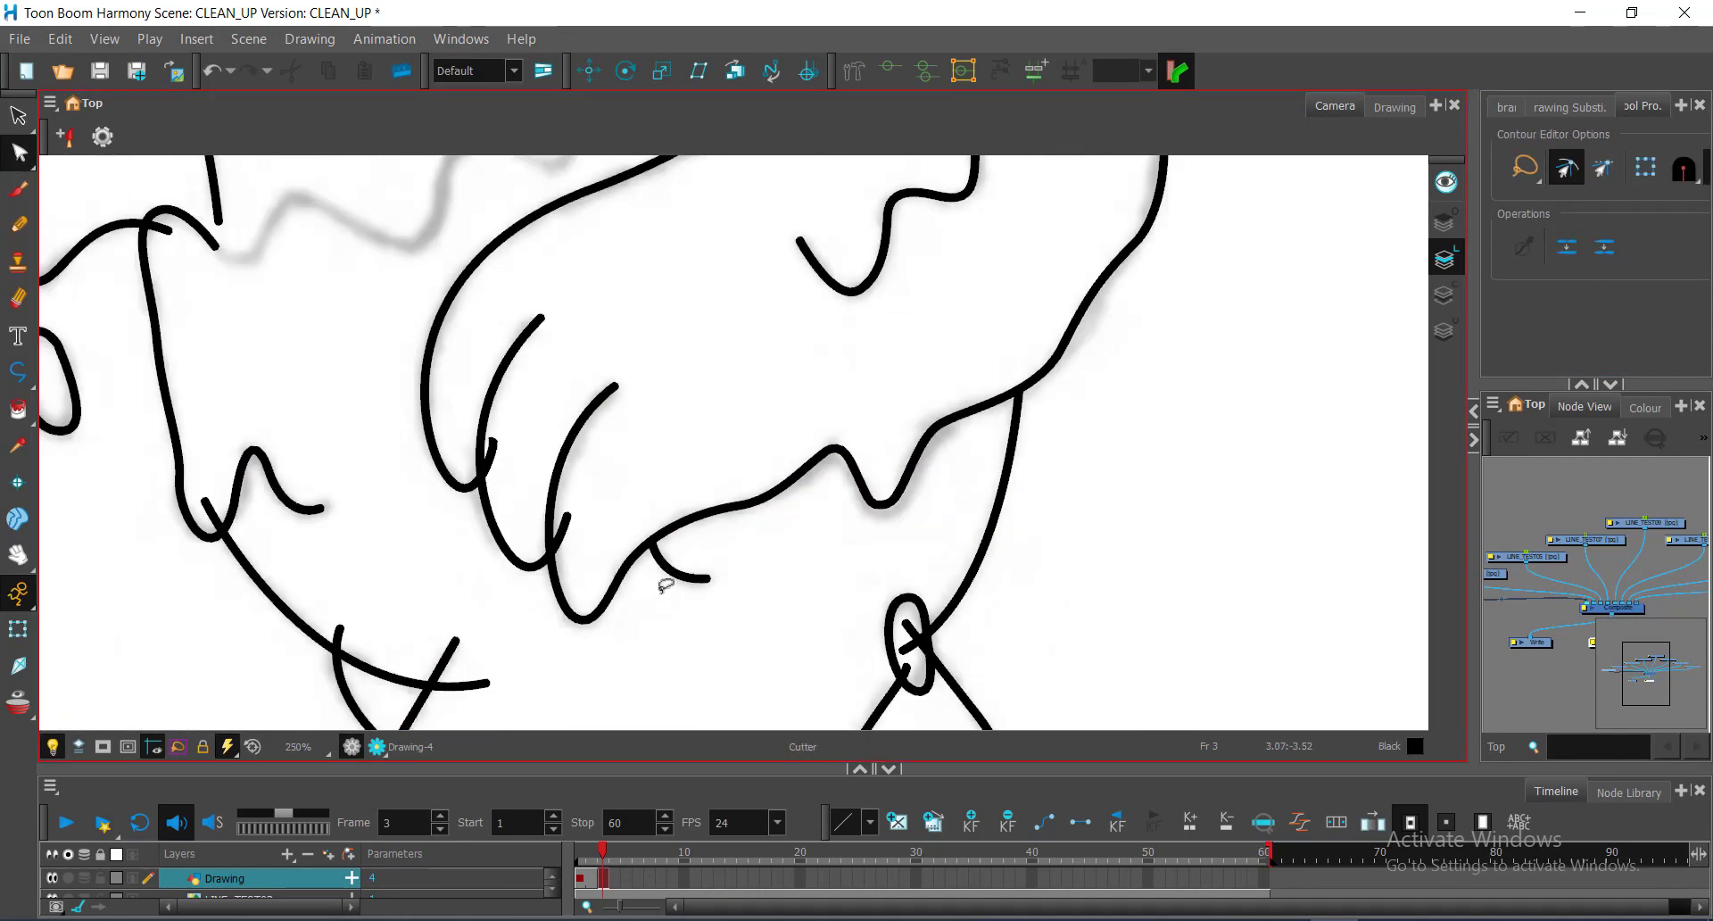
left_click_drag(590, 509, 558, 567)
left_click_drag(510, 427, 482, 465)
Cut the overhanging ends at the body's drip crossing and at the crossing in the wavy line above the oval spot
left_click_drag(170, 320, 738, 390)
scroll(738, 390, "up", 1)
left_click_drag(803, 616, 775, 655)
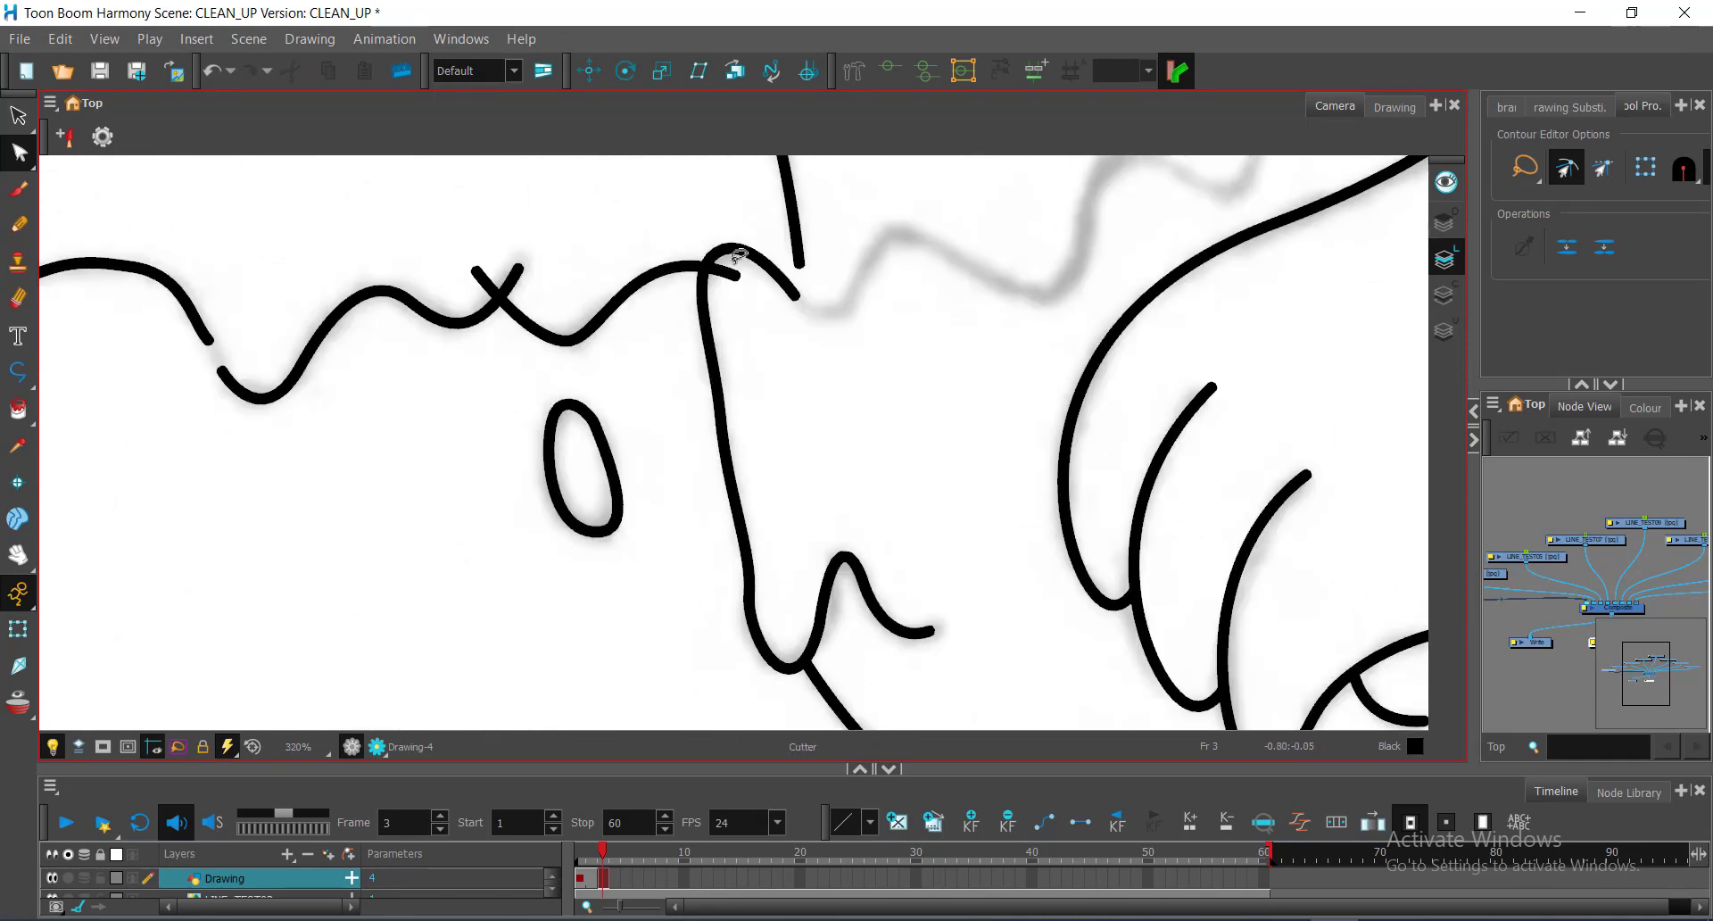
left_click_drag(526, 228, 466, 299)
Close the gap between the two wavy line segments beside the oval spot
left_click_drag(477, 303, 951, 467)
mouse_move(699, 539)
left_mouse_down()
mouse_move(680, 501)
mouse_move(688, 513)
left_mouse_up()
left_click(1566, 248)
left_click_drag(740, 606, 669, 508)
Clean up the junction at the arched drip so the long curved line meets it without an overhang
scroll(843, 410, "down", 3)
scroll(848, 408, "up", 1)
left_click_drag(848, 409, 549, 486)
left_click_drag(810, 509, 815, 591)
left_click_drag(798, 437, 811, 255)
scroll(826, 520, "up", 2)
mouse_move(800, 515)
left_mouse_down()
mouse_move(816, 530)
mouse_move(877, 439)
mouse_move(997, 501)
left_mouse_up()
left_click(880, 516)
Trace the wavy line from the arched drip up through its scallops and around the large bend beside the oval rough spot with Polyline
left_click(19, 369)
left_click(826, 534)
mouse_move(1088, 464)
left_mouse_down()
mouse_move(1106, 374)
mouse_move(1245, 426)
left_mouse_up()
mouse_move(1254, 374)
left_mouse_down()
mouse_move(1002, 554)
mouse_move(979, 430)
left_mouse_up()
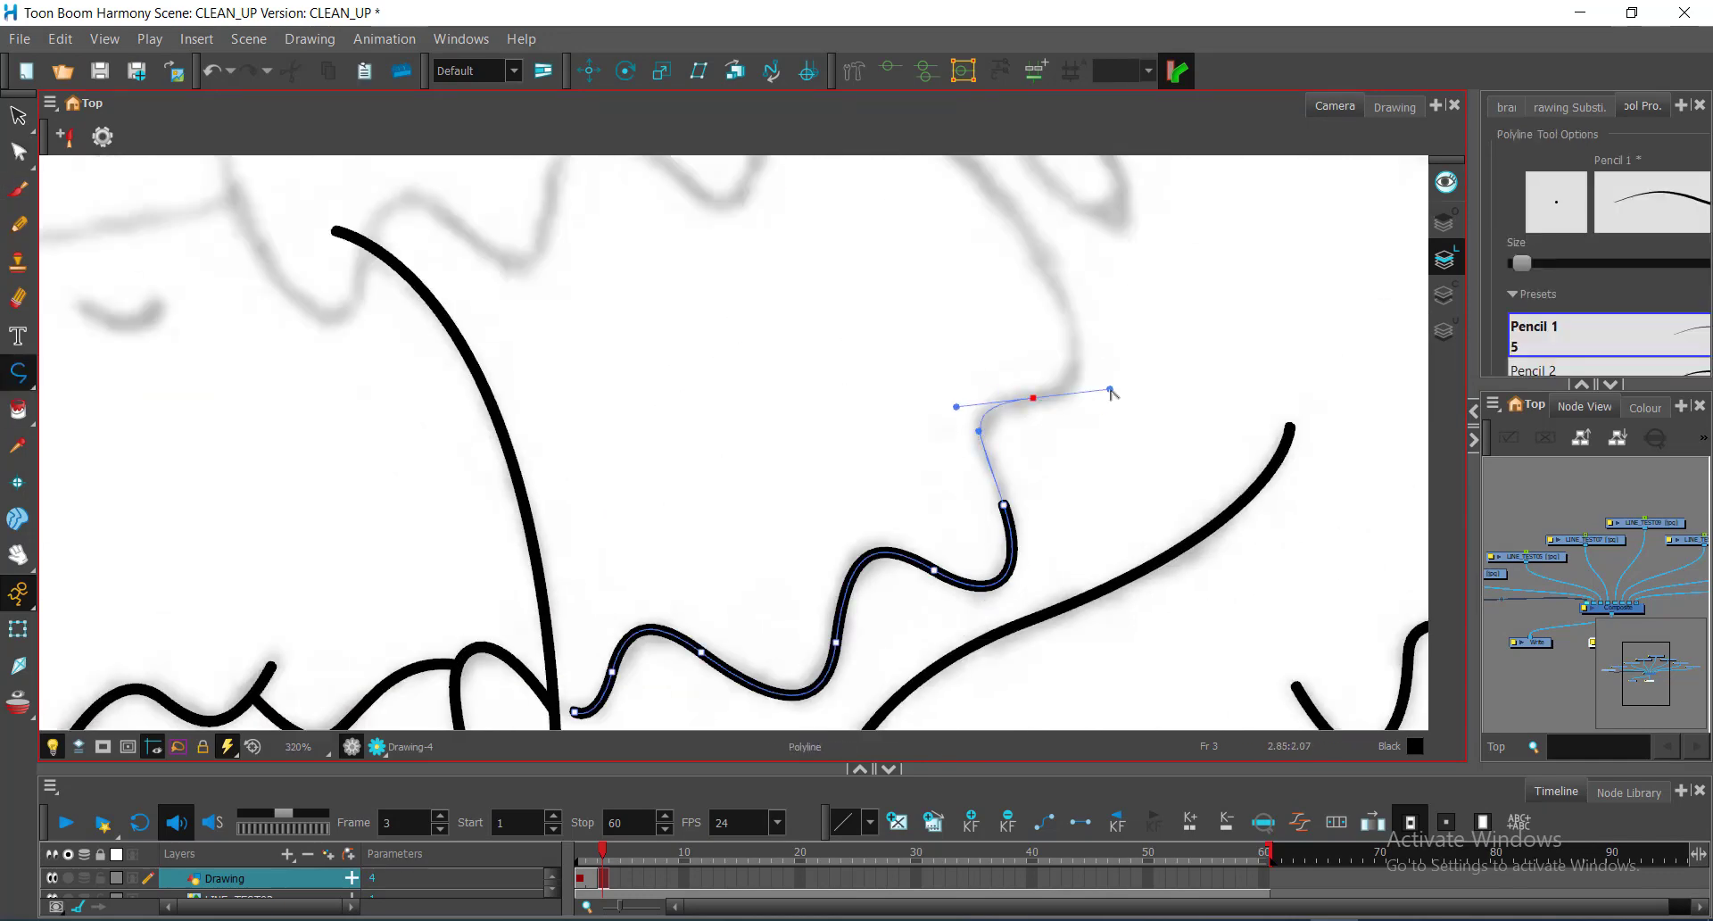
left_click_drag(1110, 389, 1106, 389)
left_click_drag(1062, 276, 1233, 477)
left_click_drag(1176, 399, 1109, 313)
Continue the wavy line across the remaining scallops to the rough left eye and adjust its end with the Contour Editor
left_click_drag(929, 338, 829, 359)
left_click_drag(722, 371, 702, 468)
left_click_drag(659, 448, 595, 413)
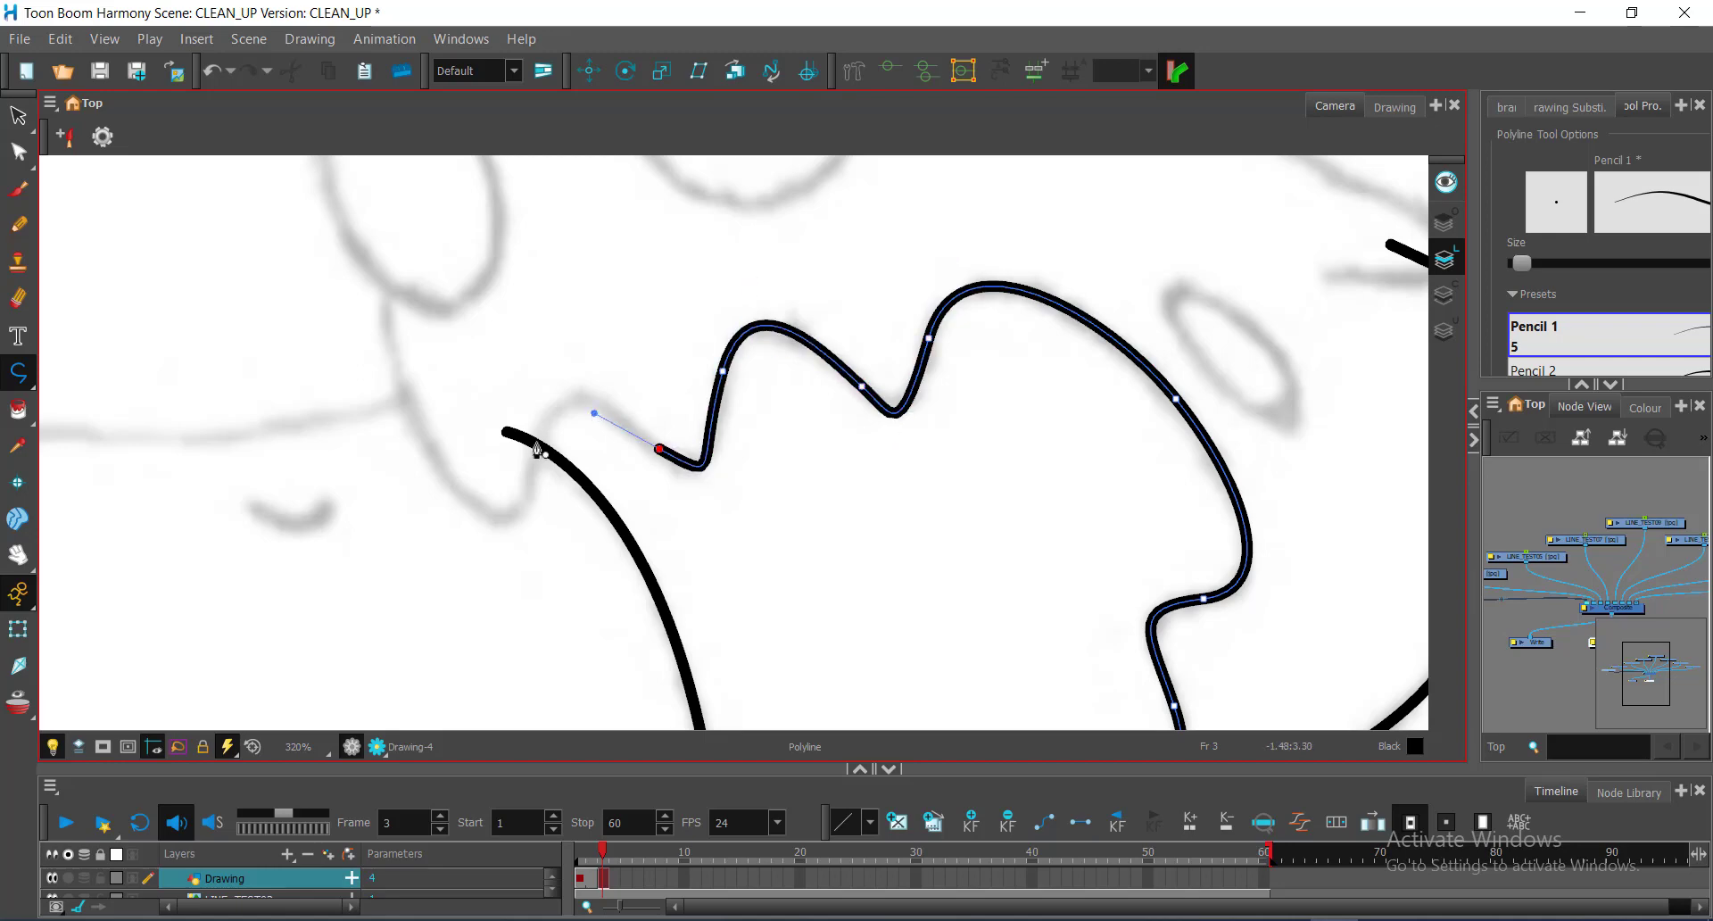
left_click_drag(529, 491, 501, 627)
left_click_drag(406, 271, 424, 183)
left_click_drag(423, 183, 757, 340)
left_click(20, 152)
left_click_drag(737, 429, 821, 294)
left_click_drag(852, 463, 832, 462)
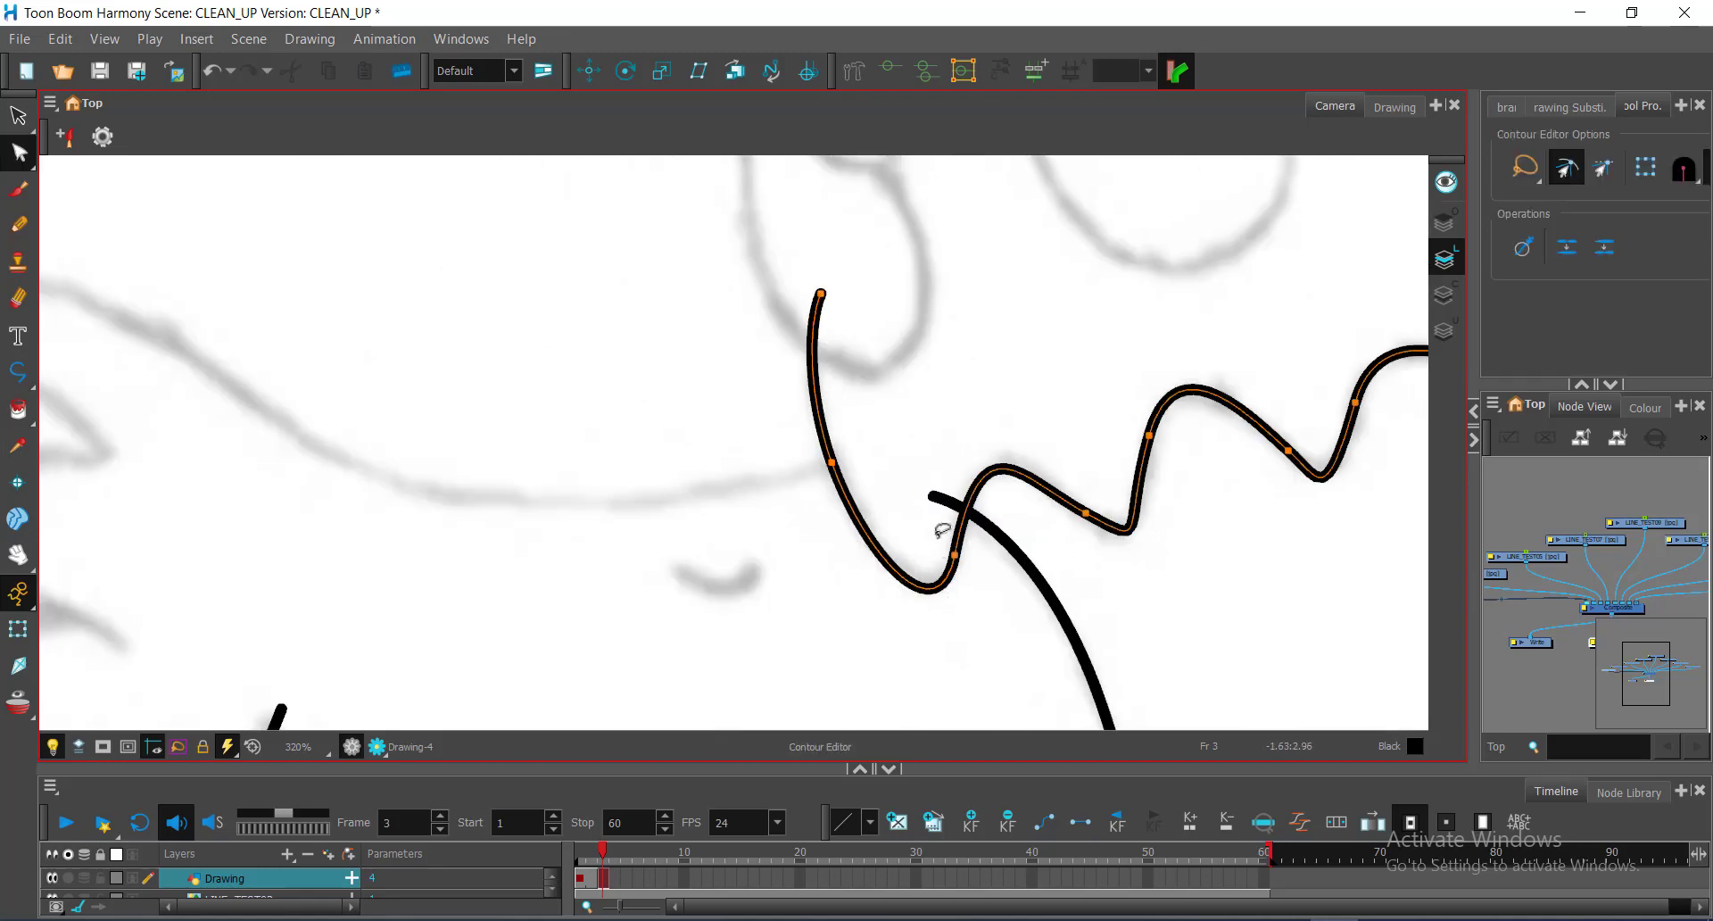
Cut the overhanging end of the long curved body line where it crosses the wavy line below the face
scroll(942, 535, "down", 3)
left_click_drag(1045, 561, 910, 371)
scroll(942, 538, "up", 4)
mouse_move(889, 612)
left_mouse_down()
mouse_move(864, 600)
mouse_move(932, 503)
left_mouse_up()
scroll(910, 631, "down", 1)
key("alt+t")
mouse_move(847, 508)
left_mouse_down()
mouse_move(961, 582)
mouse_move(948, 596)
left_mouse_up()
left_click_drag(750, 178, 981, 714)
left_click_drag(880, 352, 857, 407)
Trace the long shoulder line from the face edge toward the raised hand with Polyline, undoing the misplaced points
key("alt+minus")
mouse_move(625, 464)
left_mouse_down()
mouse_move(908, 387)
mouse_move(813, 329)
left_mouse_up()
left_click(962, 373)
mouse_move(678, 314)
left_mouse_down()
mouse_move(746, 469)
mouse_move(612, 420)
left_mouse_up()
left_click_drag(359, 268, 304, 205)
key("ctrl+z")
left_click_drag(544, 378, 436, 302)
key("ctrl+z")
Trace the upper two pointed fingers of the hand, continuing from the shoulder line
left_click_drag(241, 242, 130, 252)
left_click_drag(295, 348, 363, 395)
left_click_drag(344, 420, 274, 413)
left_click_drag(146, 451, 112, 474)
left_click_drag(171, 523, 272, 543)
left_click_drag(355, 521, 531, 361)
Finish the middle finger's end and trace the lowest finger down to the arm line
left_click_drag(570, 451, 588, 474)
left_click_drag(569, 403, 545, 411)
left_click_drag(352, 475, 317, 495)
mouse_move(380, 535)
left_mouse_down()
mouse_move(441, 549)
mouse_move(398, 323)
left_mouse_up()
left_click_drag(650, 455, 709, 552)
Reshape the long shoulder line with the Contour Editor to follow the rough and end at the face line
key("alt+q")
left_click_drag(565, 221, 668, 518)
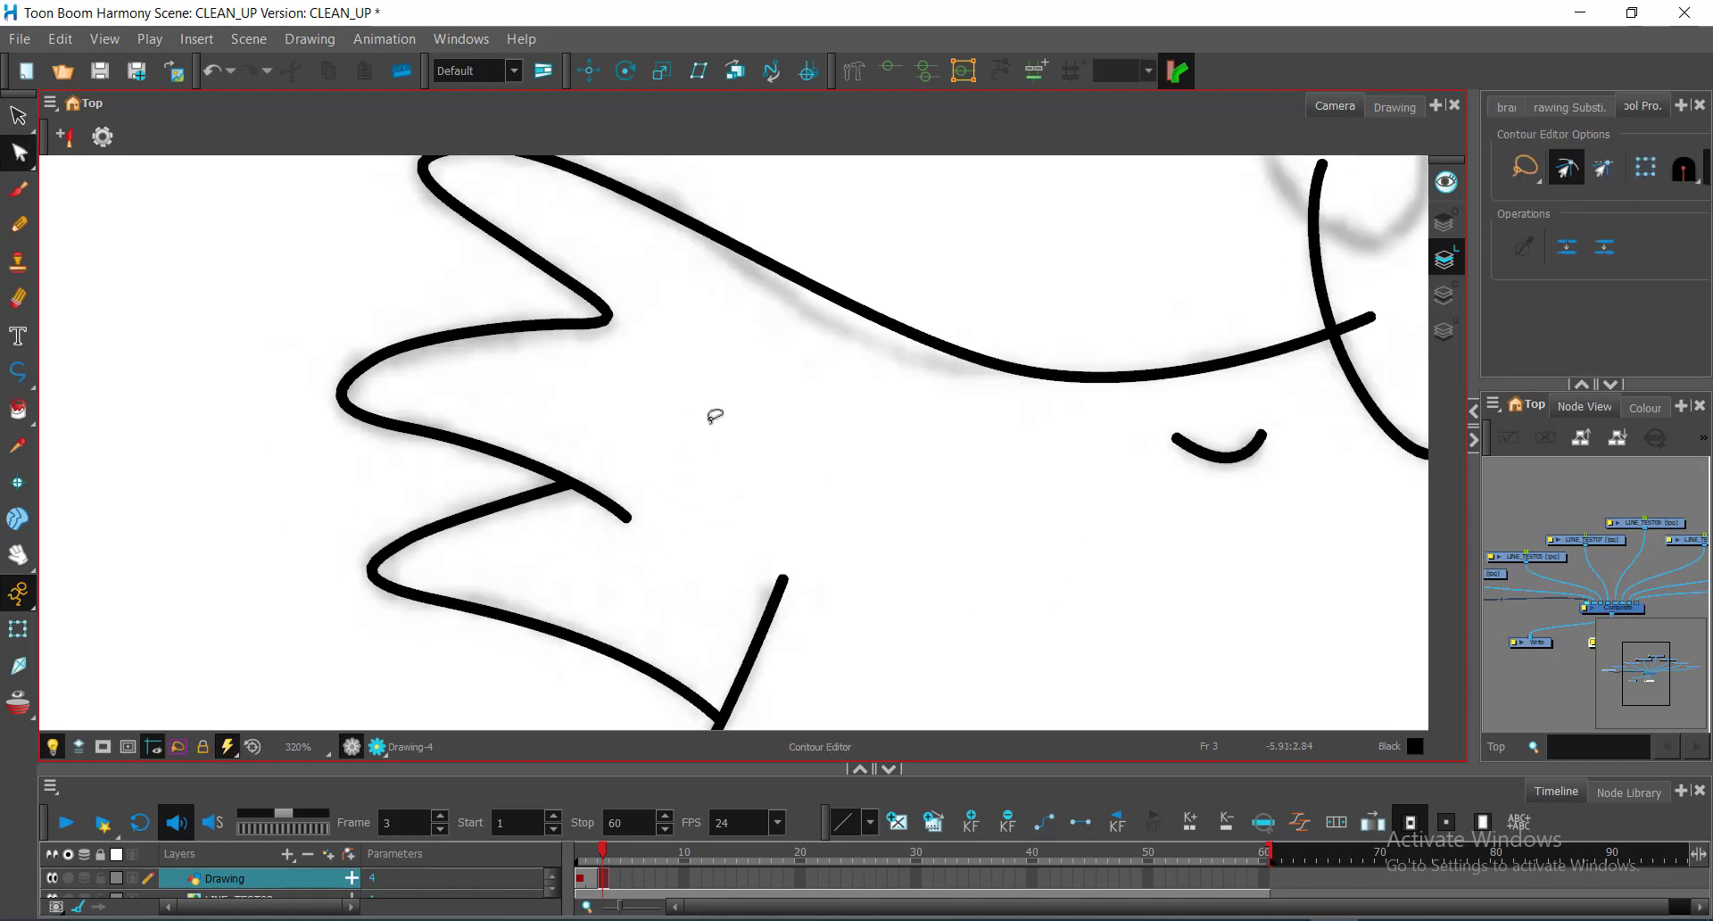
scroll(714, 417, "down", 3)
left_click_drag(1045, 386, 852, 425)
scroll(602, 420, "up", 2)
left_click_drag(576, 384, 577, 399)
left_click(705, 437)
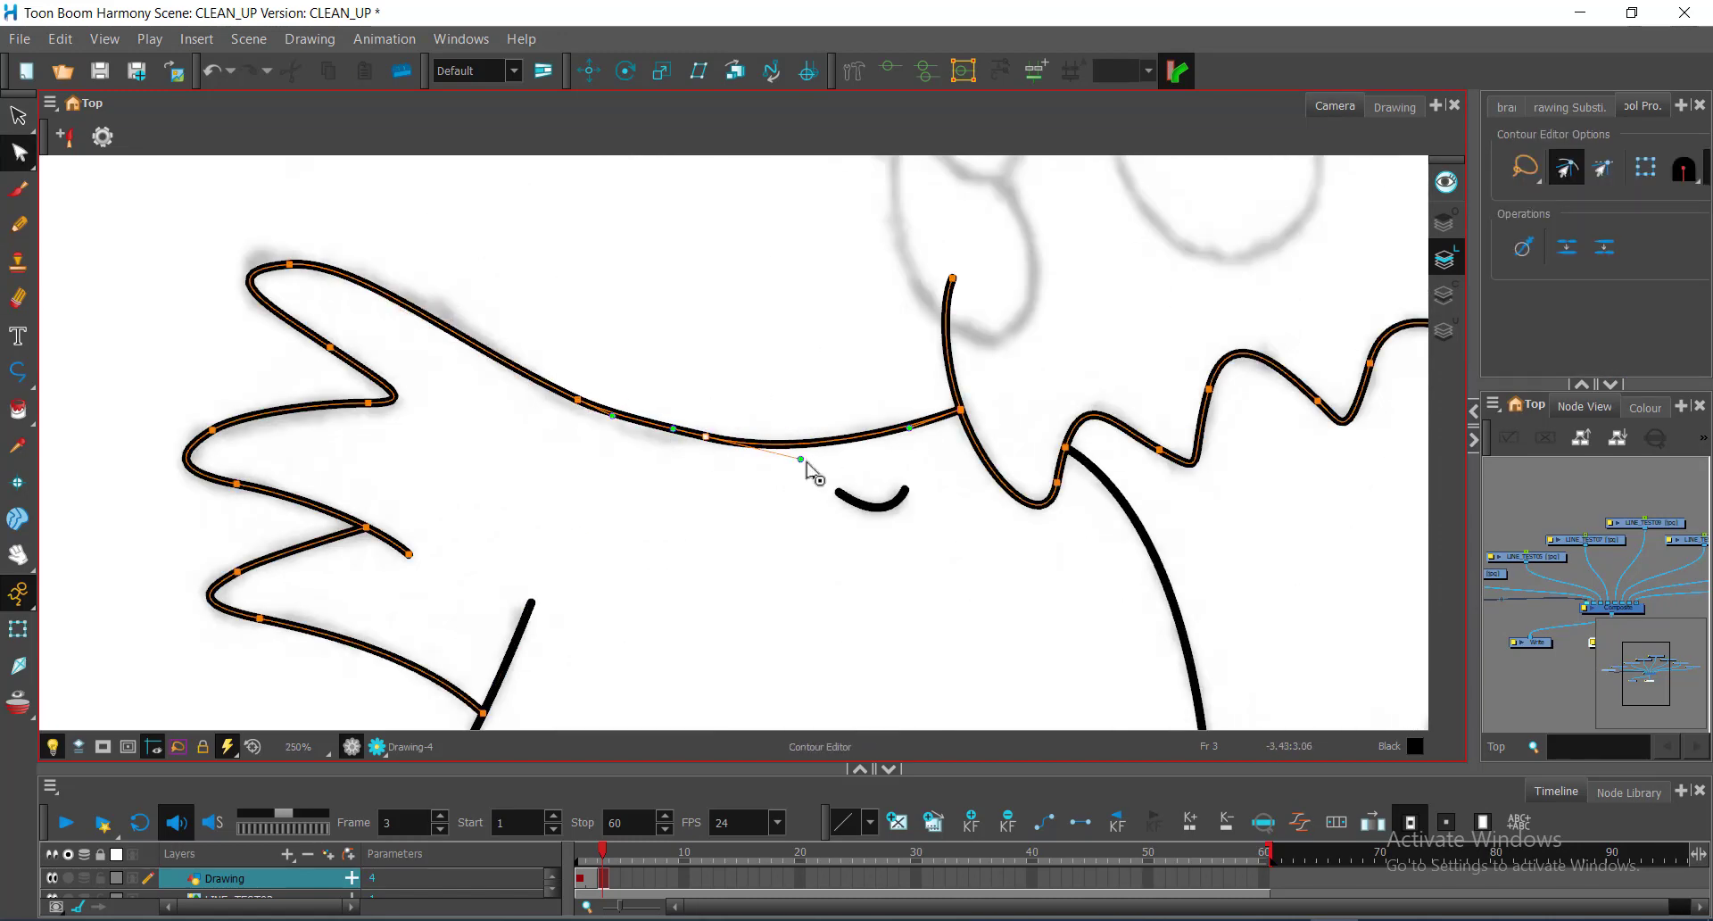
left_click_drag(800, 459, 792, 446)
Trace the small slanted oval spot beside the wavy line's large bend as a closed Polyline shape
scroll(787, 312, "down", 4)
scroll(740, 312, "up", 4)
mouse_move(1126, 312)
left_mouse_down()
mouse_move(740, 312)
mouse_move(662, 357)
left_mouse_up()
key("alt+underscore")
left_click(764, 378)
left_click_drag(758, 418, 787, 425)
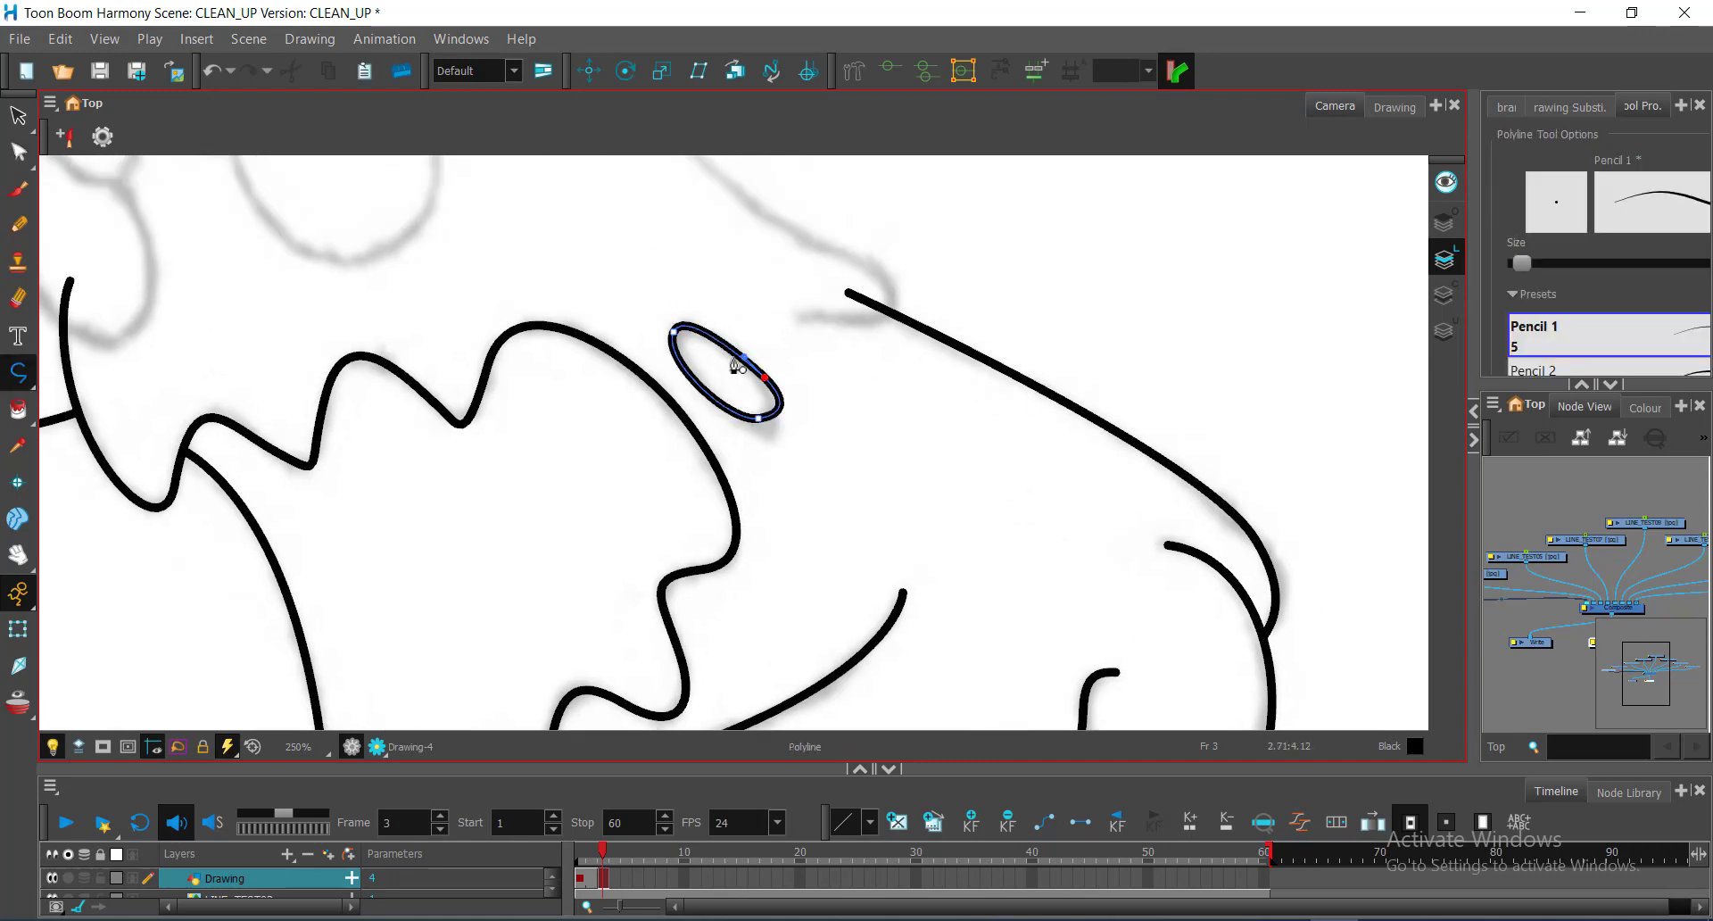
key("alt+q")
Trace the S-shaped brow line over the right eye with Polyline
left_click_drag(375, 232, 868, 511)
left_click(18, 372)
left_click(665, 366)
left_click_drag(752, 372, 814, 253)
left_click_drag(918, 287, 929, 294)
key("alt+q")
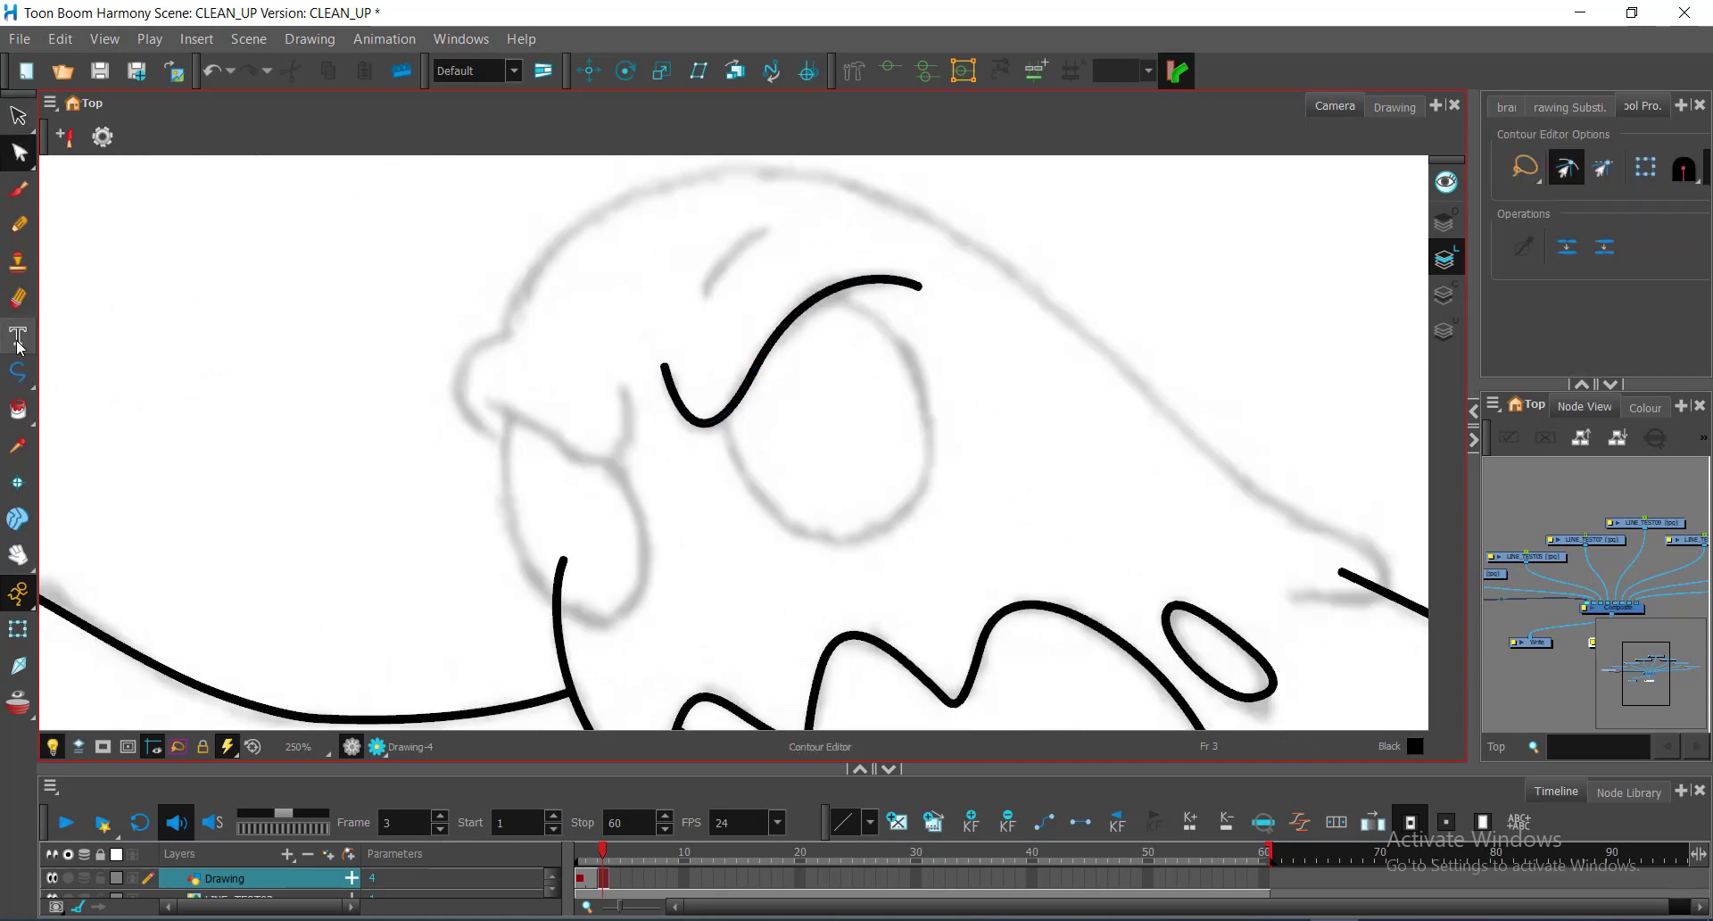
Trace the brow line over the left eye, dipping to its low point and rising toward the nose bump
left_click(18, 372)
left_click(622, 382)
mouse_move(567, 444)
left_mouse_down()
mouse_move(478, 415)
mouse_move(478, 393)
mouse_move(864, 369)
left_mouse_up()
left_click(15, 153)
scroll(565, 437, "up", 1)
key("alt+underscore")
left_click(864, 369)
left_click_drag(794, 280, 706, 354)
Delete the unneeded point on the left brow line and reshape its lower bend with the Contour Editor
left_click(18, 152)
left_click(848, 317)
key("Delete")
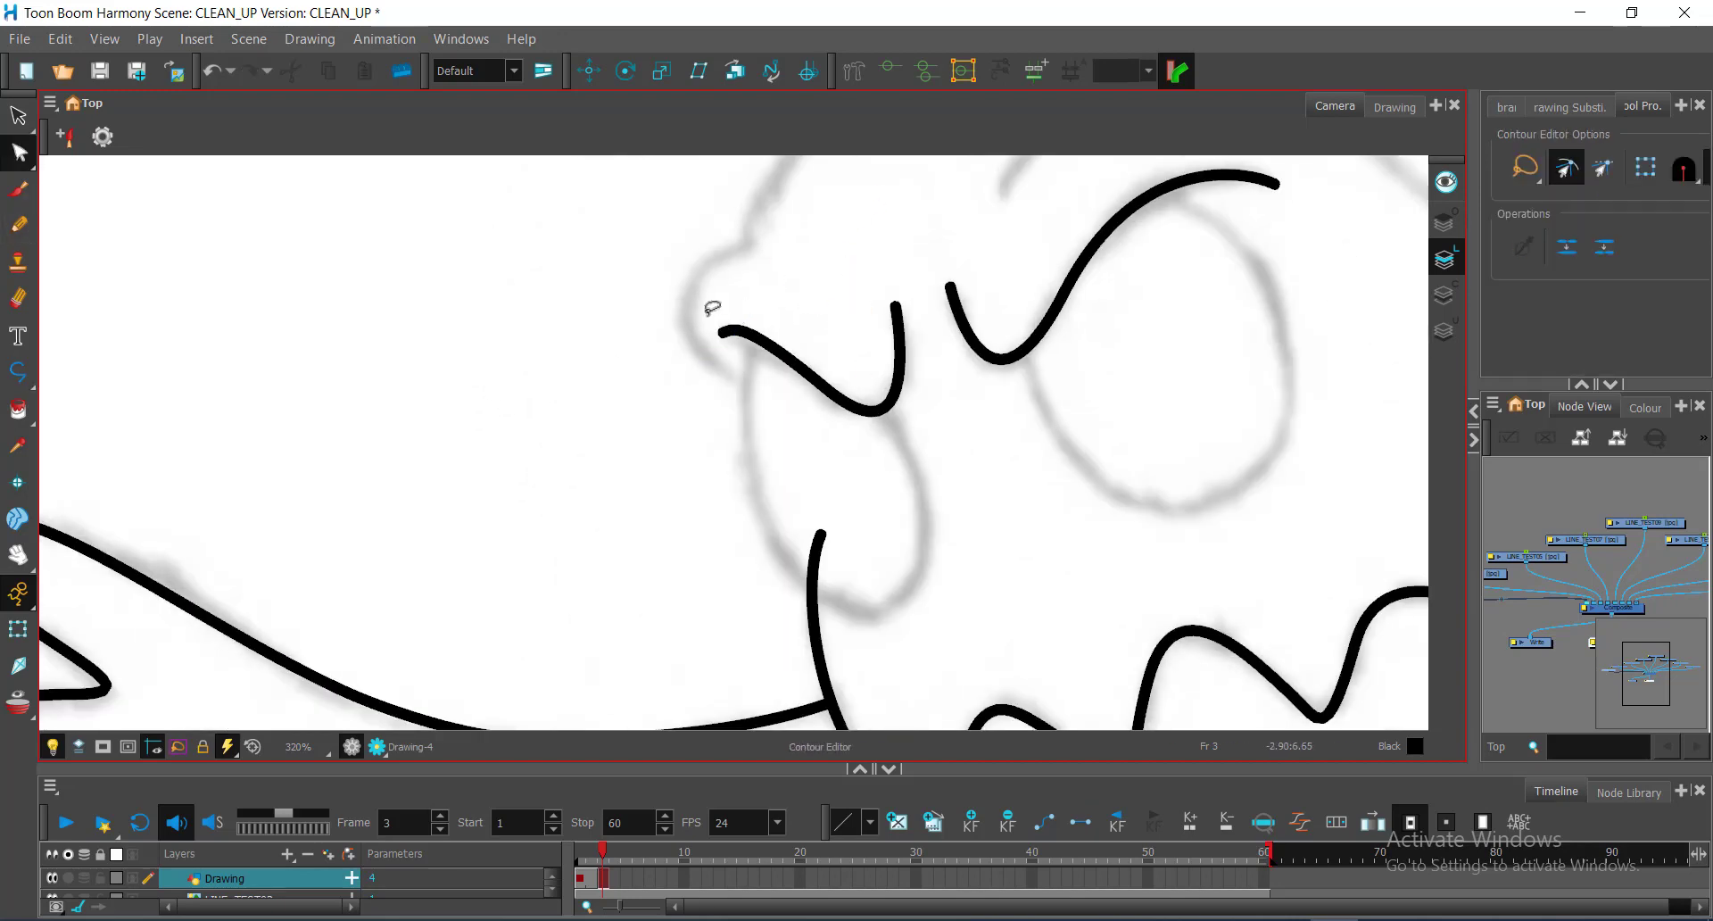
left_click_drag(890, 400, 895, 397)
left_click(761, 436)
Trace the left eye outline below its brow line and adjust the curve to the rough
left_click(17, 372)
left_click(857, 380)
left_click_drag(870, 613, 729, 662)
left_click_drag(761, 293, 782, 265)
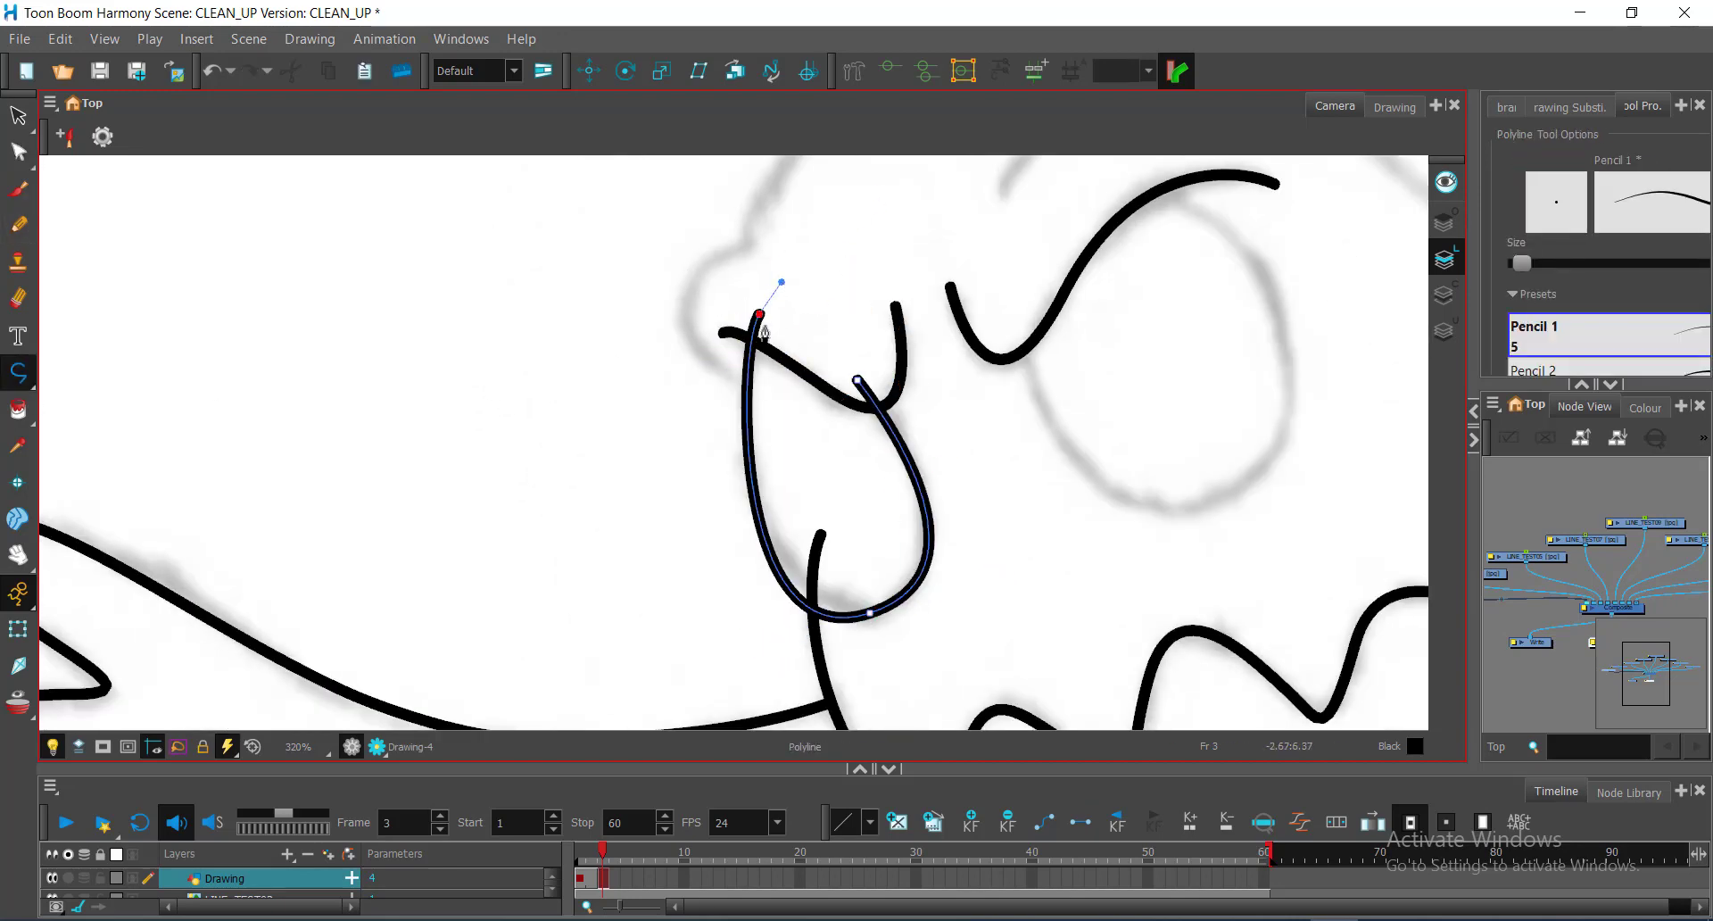
key("alt+q")
left_click(797, 582)
left_click_drag(729, 661, 742, 635)
Trace the large round right eye under its brow line and refine its shape with the Contour Editor
left_click_drag(1016, 587, 729, 560)
key("alt+underscore")
left_click(748, 272)
left_click_drag(959, 451, 1160, 351)
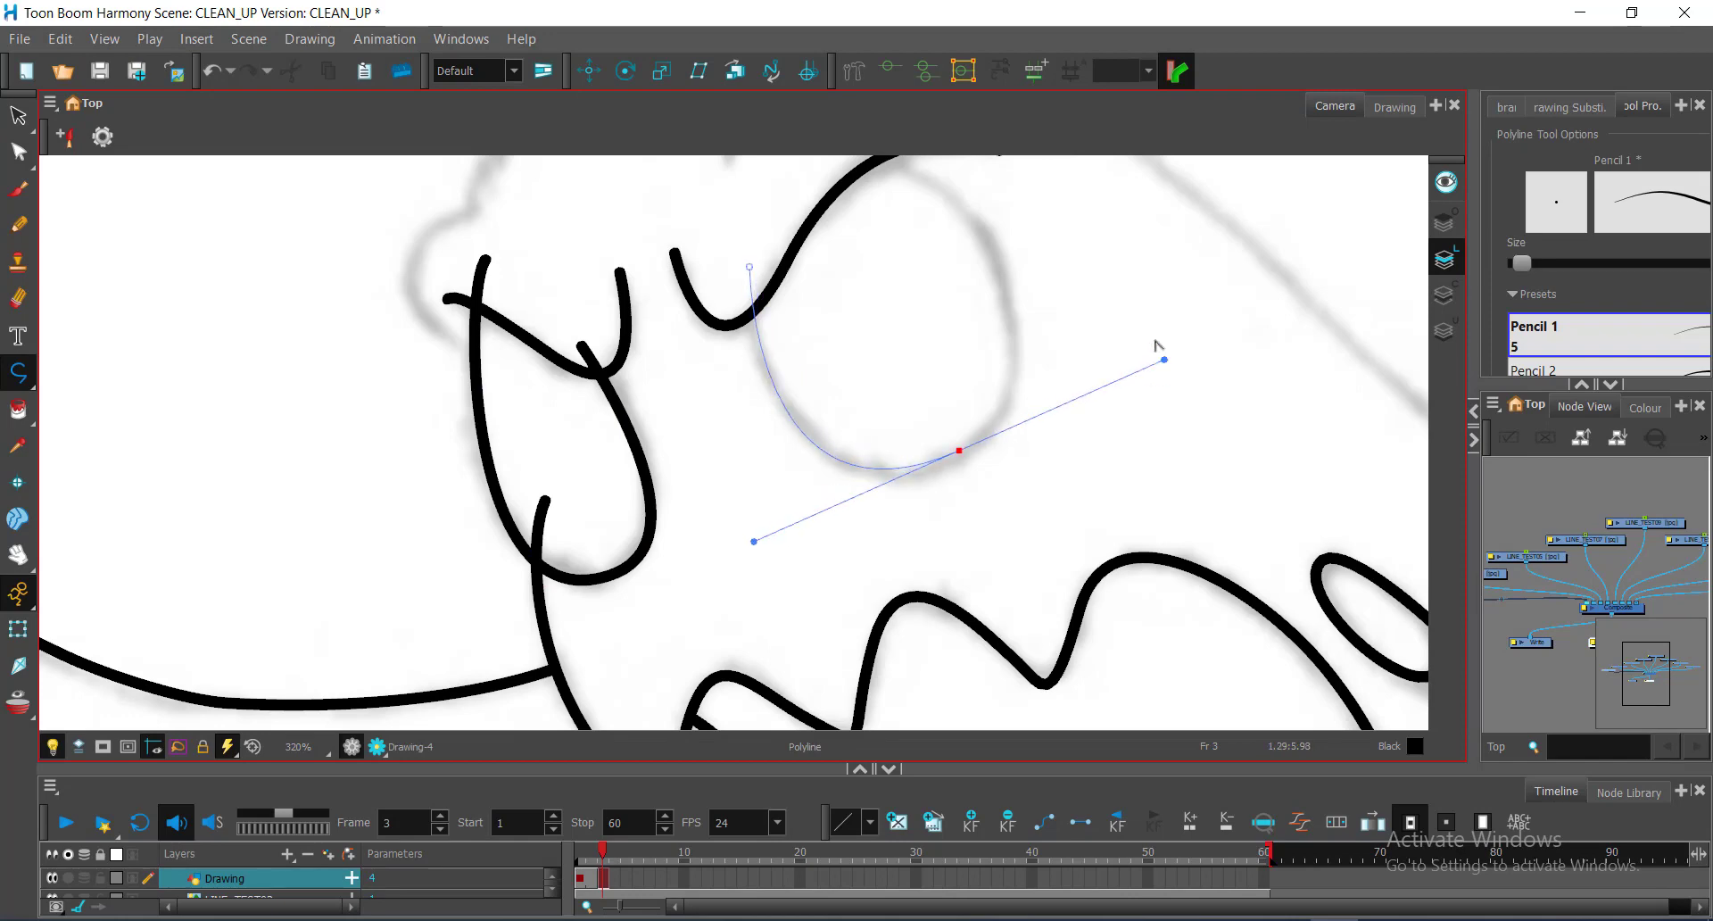
left_click_drag(866, 215, 1097, 365)
mouse_move(1043, 305)
left_mouse_down()
mouse_move(979, 284)
mouse_move(968, 328)
left_mouse_up()
key("alt+q")
left_click_drag(1249, 473, 1242, 474)
left_click_drag(978, 422, 967, 417)
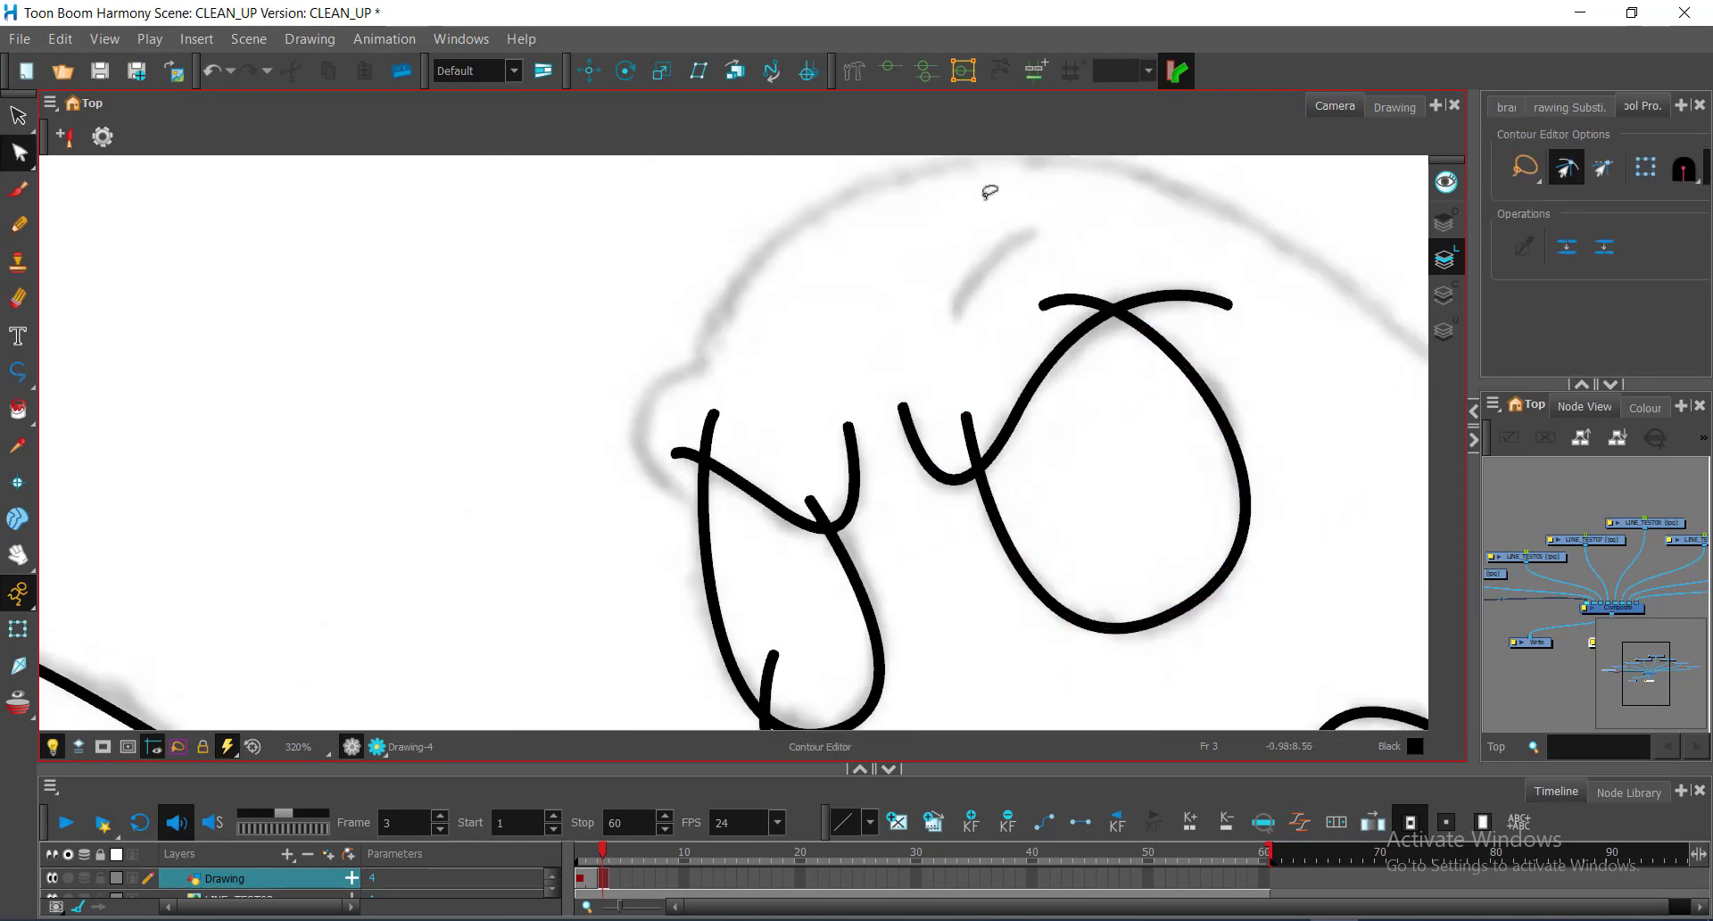
Trace the short curved mark above the right eye's brow line and adjust its curve
left_click_drag(986, 191, 878, 284)
key("alt+underscore")
left_click(925, 324)
left_click_drag(853, 397, 852, 429)
key("alt+q")
left_click(853, 397)
Trim the overhanging line ends around both eyes with the Cutter
left_click_drag(661, 389, 840, 166)
key("alt+t")
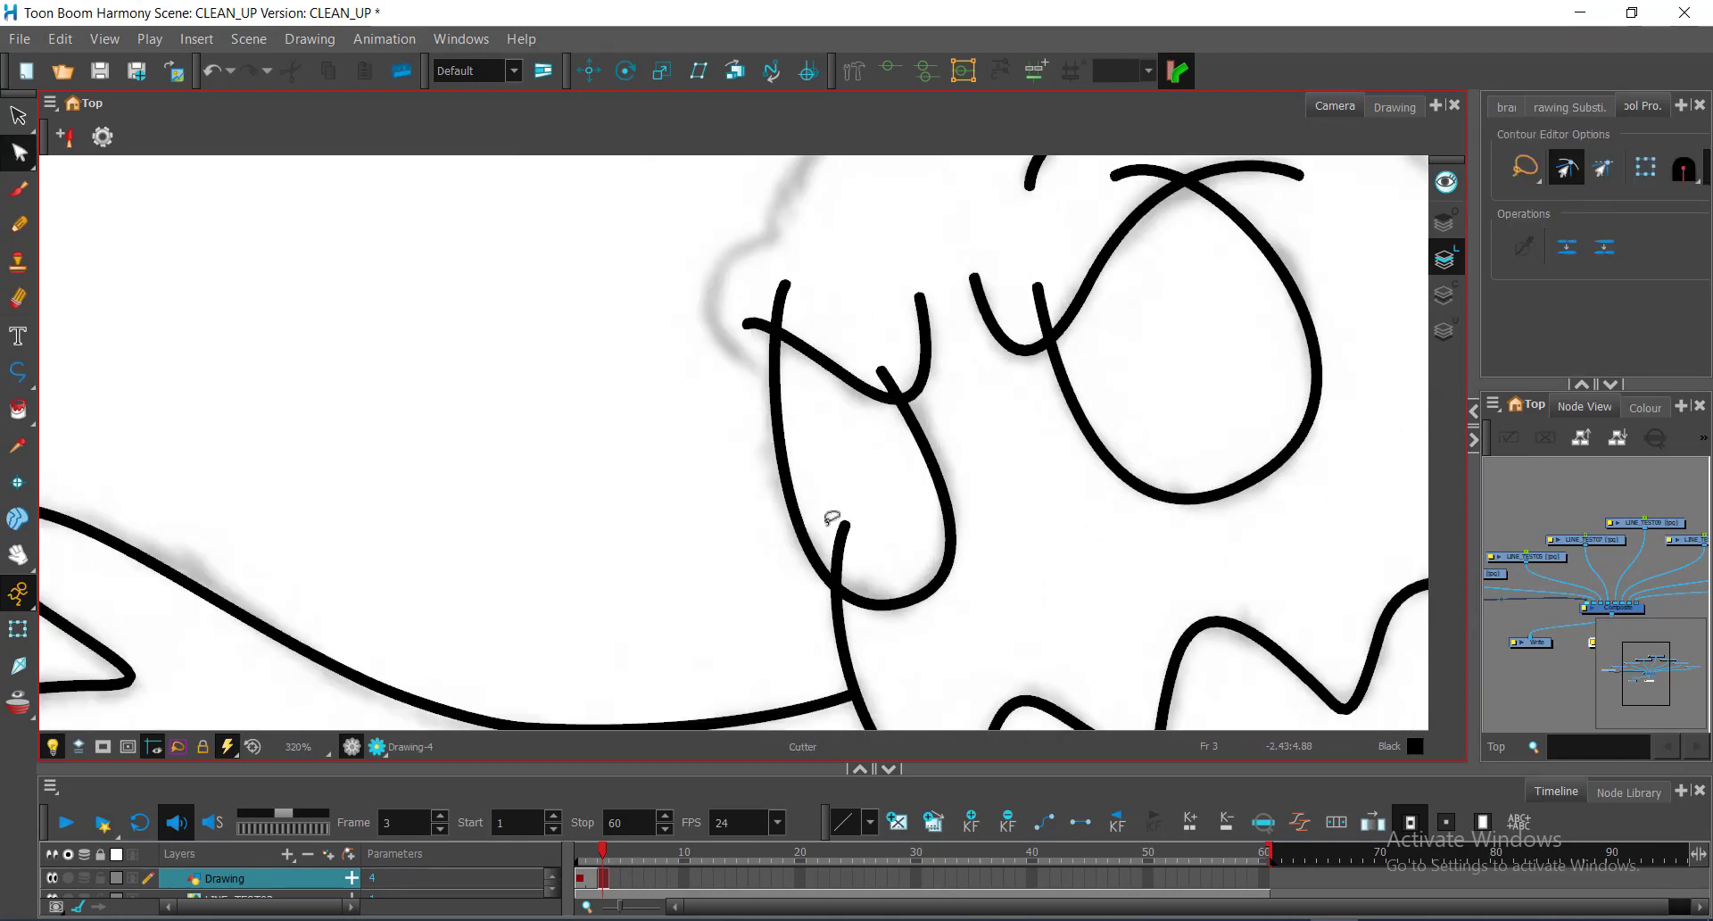
key("1")
left_click_drag(1111, 284, 826, 393)
Trace the head outline from the bump beside the left eye over the top and down the long back slope
key("2")
key("alt+underscore")
left_click(660, 573)
mouse_move(575, 457)
left_mouse_down()
mouse_move(604, 394)
mouse_move(643, 397)
left_mouse_up()
left_click_drag(857, 211, 1044, 179)
left_click_drag(1262, 317, 786, 264)
left_click_drag(1036, 509, 1076, 540)
left_click_drag(1201, 585, 1219, 591)
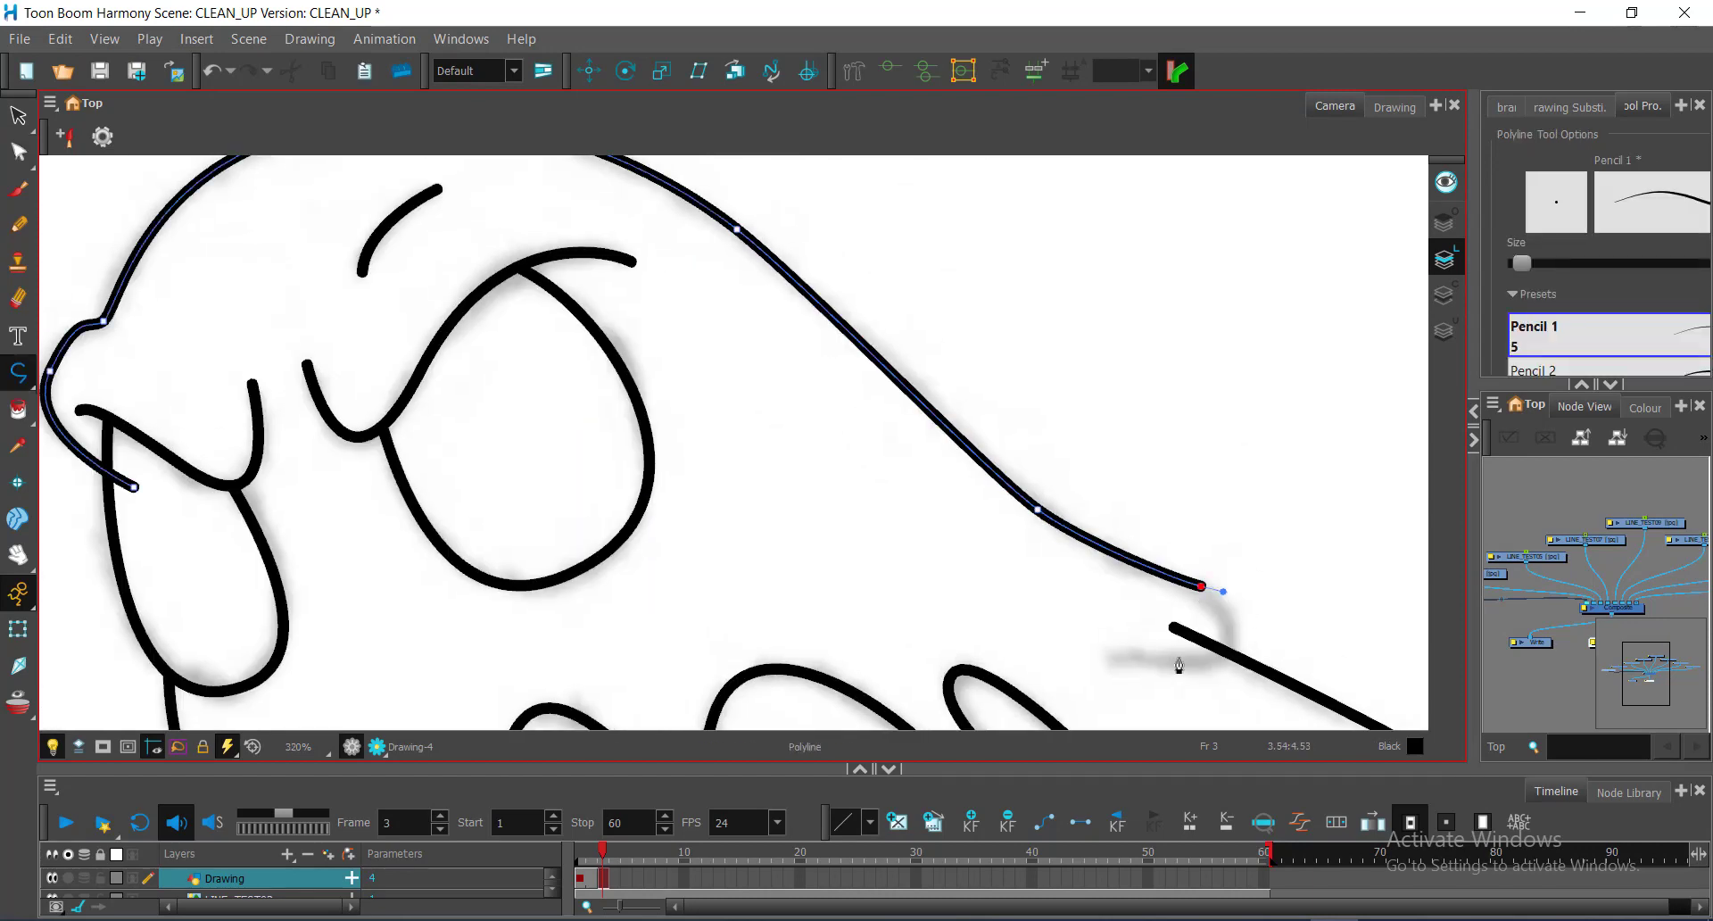
Finish the head outline with the small hooked tip at the back line and adjust it with the Contour Editor
left_click_drag(1180, 655, 1090, 654)
left_click(1115, 657)
left_click_drag(1114, 657, 1056, 544)
left_click(19, 151)
key("2")
left_click_drag(1183, 522, 1196, 477)
Trim the overhanging line ends along the head outline with the Cutter
key("1")
left_click_drag(991, 330, 1024, 536)
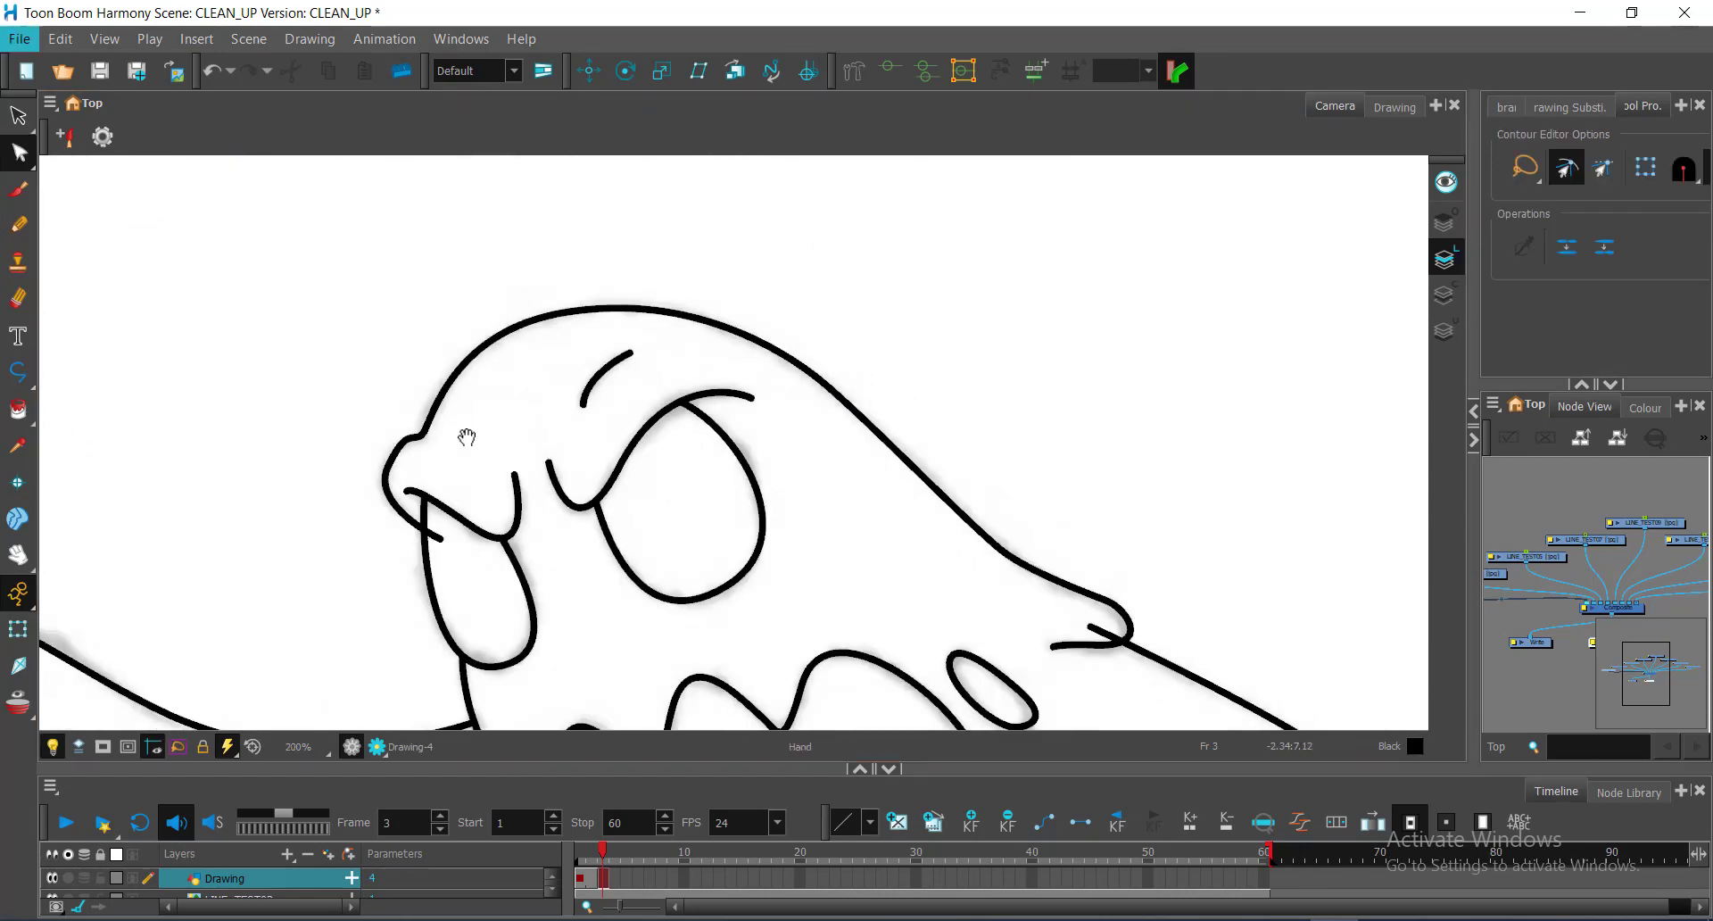
key("2")
left_click(381, 436)
key("1")
key("1")
left_click_drag(419, 543, 426, 433)
key("alt+t")
left_click_drag(719, 444, 754, 400)
key("2")
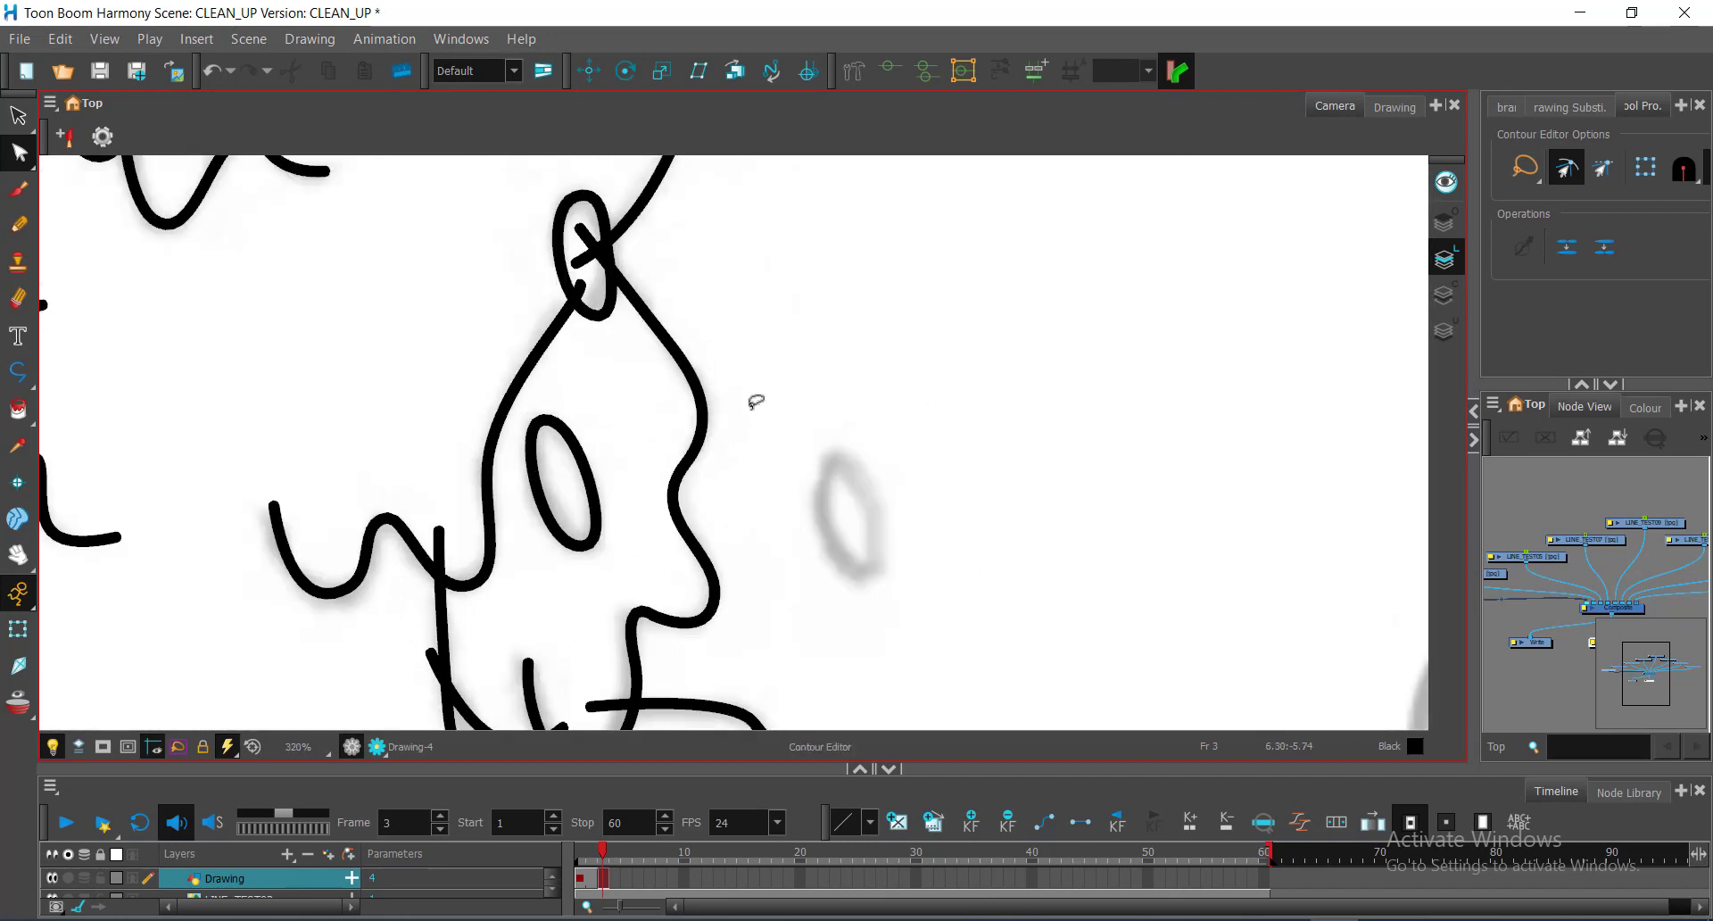
Trace the isolated small oval spot beside the wavy drips and fit it to the rough
key("alt+shift+minus")
left_click(877, 512)
left_click_drag(838, 455, 817, 460)
left_click(14, 161)
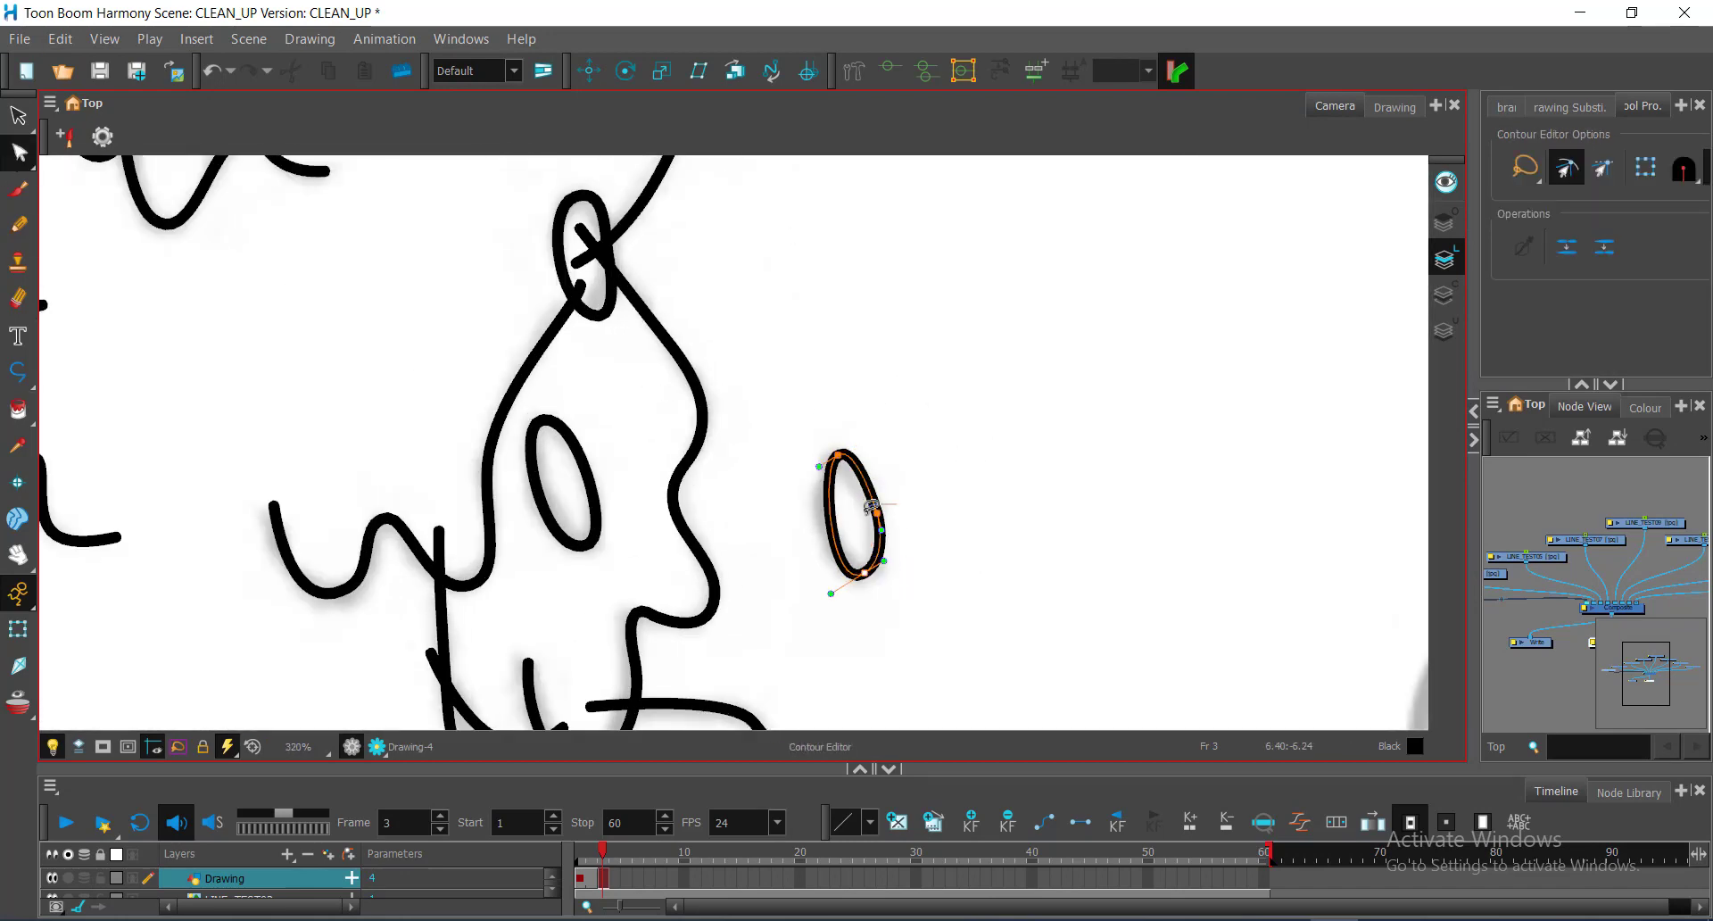
Trim the overhanging line ends where the leg, drip and puddle lines cross below the wavy drips with the Cutter
key("1")
key("1")
key("1")
key("1")
left_click_drag(304, 625, 255, 488)
key("2")
key("2")
key("2")
key("alt+t")
key("2")
key("2")
key("2")
key("2")
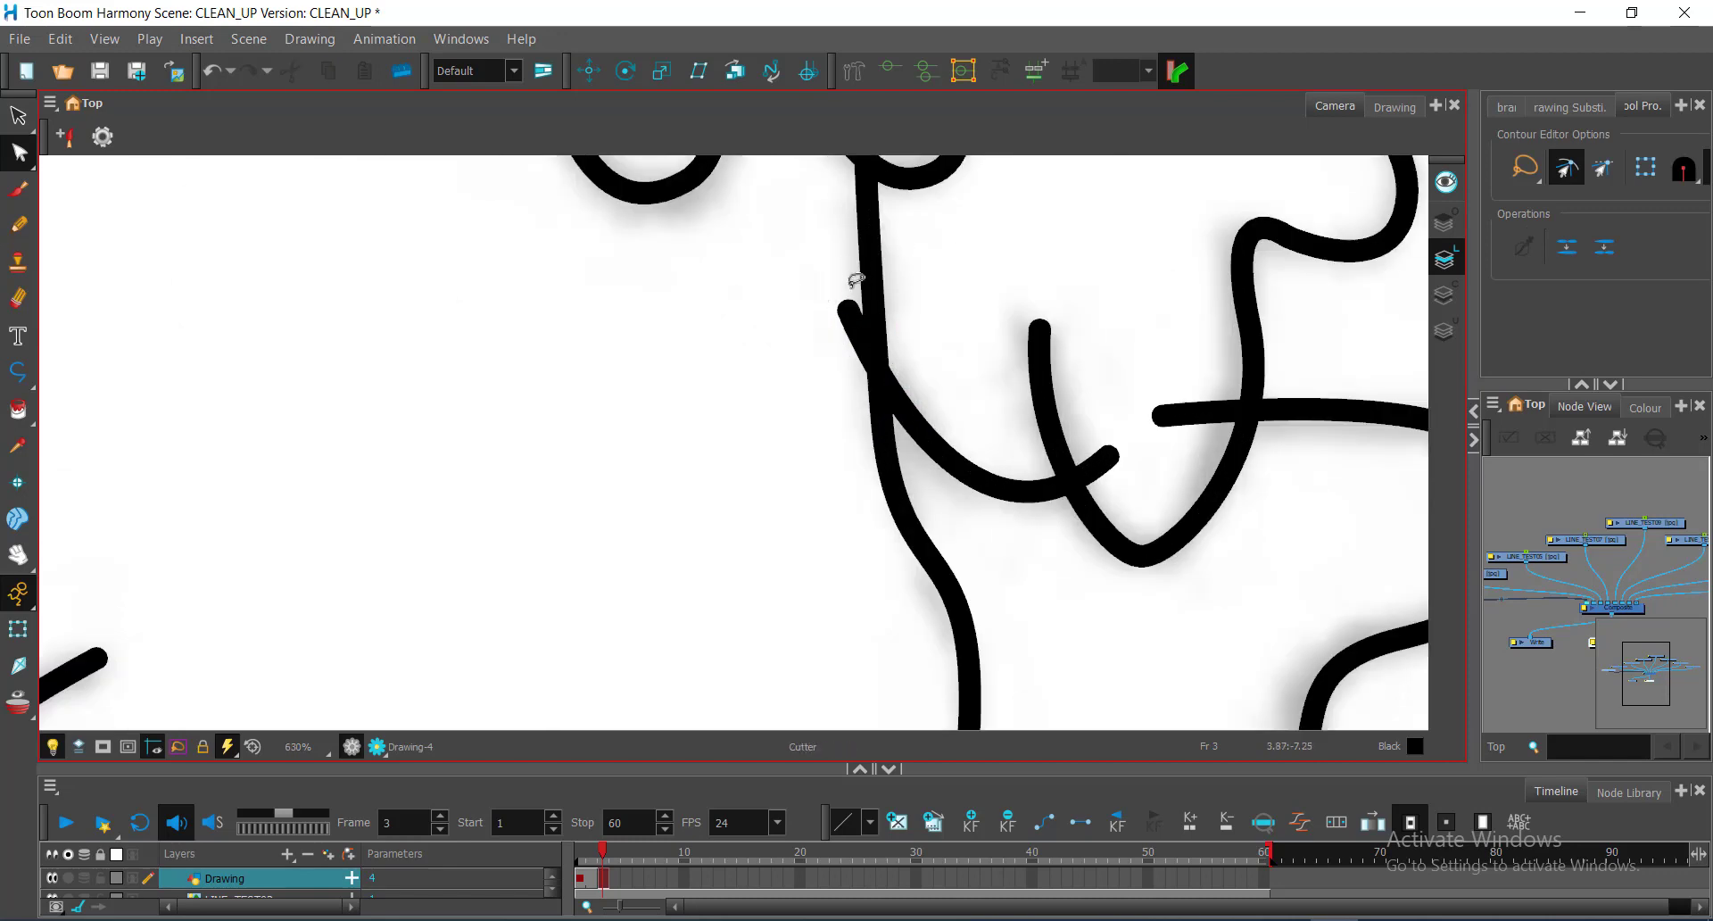
left_click_drag(857, 286, 843, 375)
left_click_drag(1093, 473, 1186, 397)
Cut off the leg line's end above the wavy drip edge and the overhanging line end on the opposite side of the leg
key("1")
key("1")
mouse_move(941, 168)
left_mouse_down()
mouse_move(1018, 366)
mouse_move(904, 348)
left_mouse_up()
key("alt+t")
left_click_drag(953, 366, 911, 382)
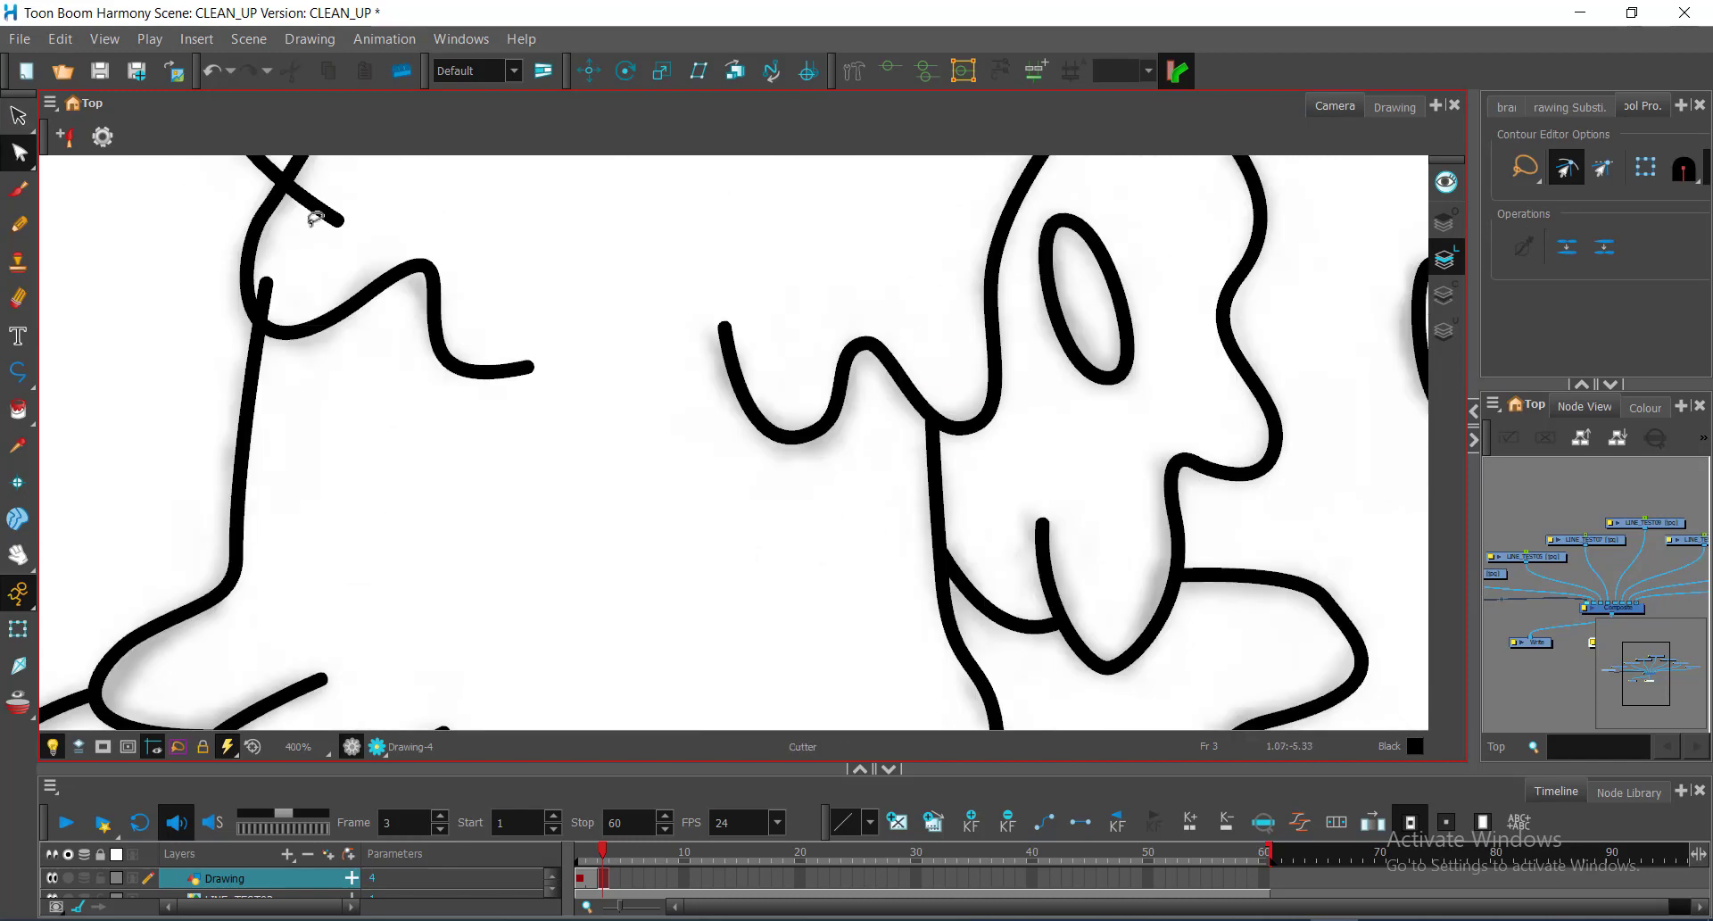
left_click_drag(313, 217, 262, 300)
Trim the outline ends that run into the small oval above the drips with the Cutter
key("1")
left_click_drag(444, 174, 588, 262)
key("2")
key("2")
key("2")
key("2")
key("alt+t")
mouse_move(1190, 230)
left_mouse_down()
mouse_move(1270, 473)
mouse_move(1244, 312)
left_mouse_up()
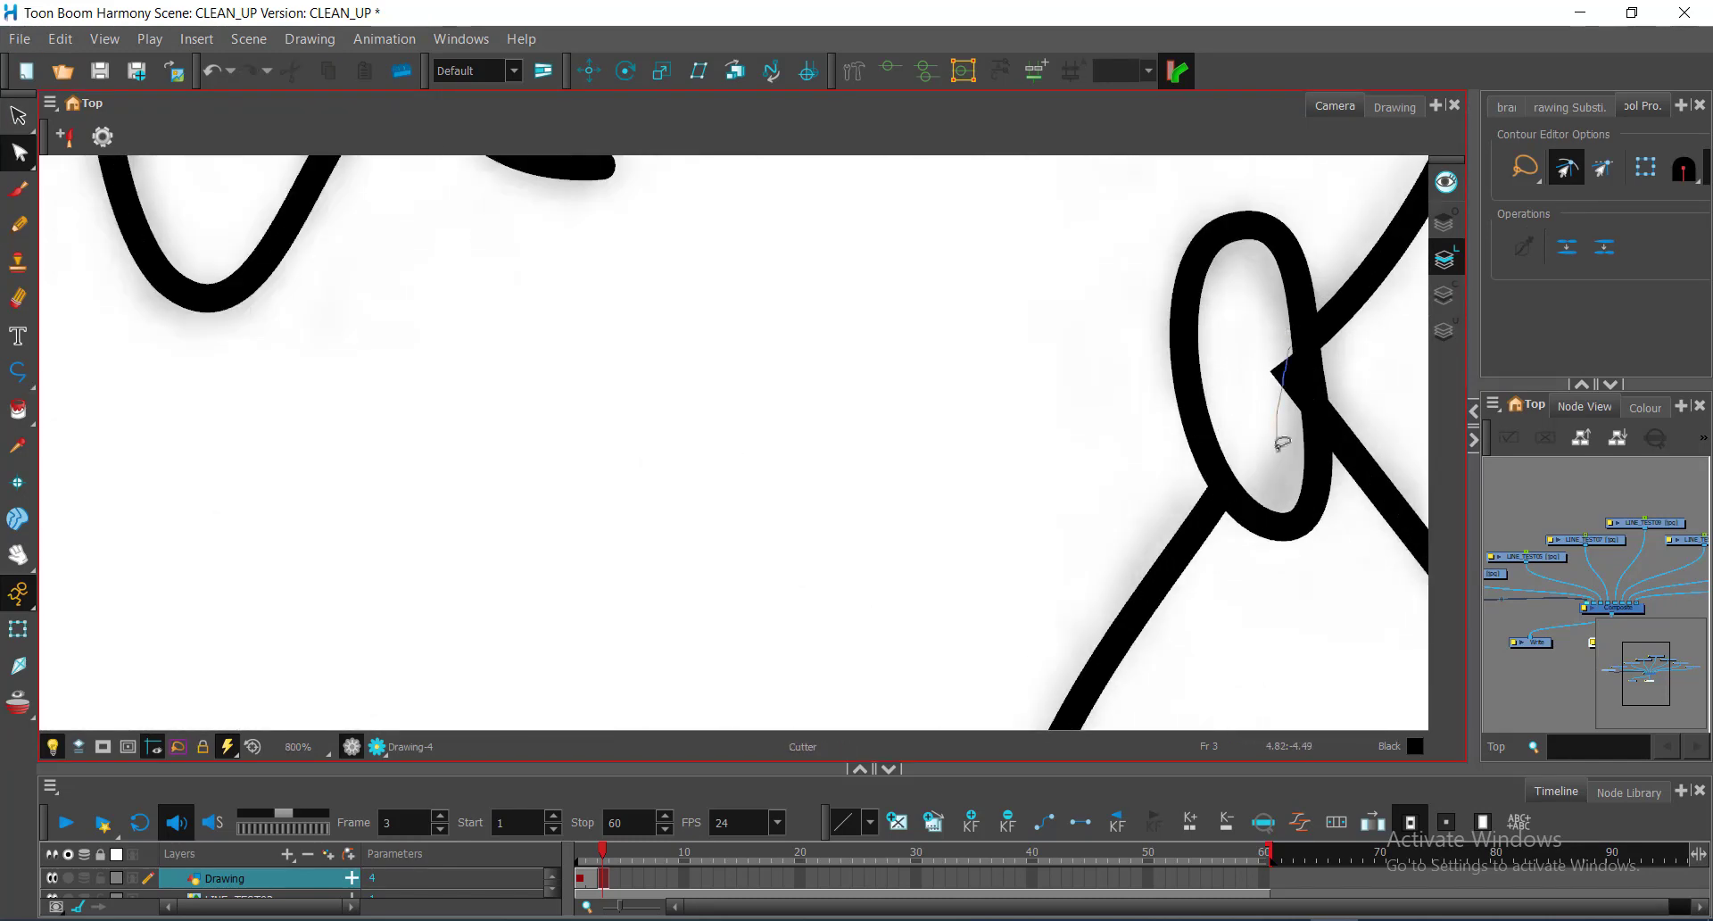
Examine the whole cleaned-up monster drawing on frame 3 at different zoom levels
key("1")
key("1")
key("1")
key("1")
key("1")
key("1")
key("1")
key("1")
key("1")
key("1")
key("1")
key("1")
left_click_drag(1008, 479, 795, 431)
key("2")
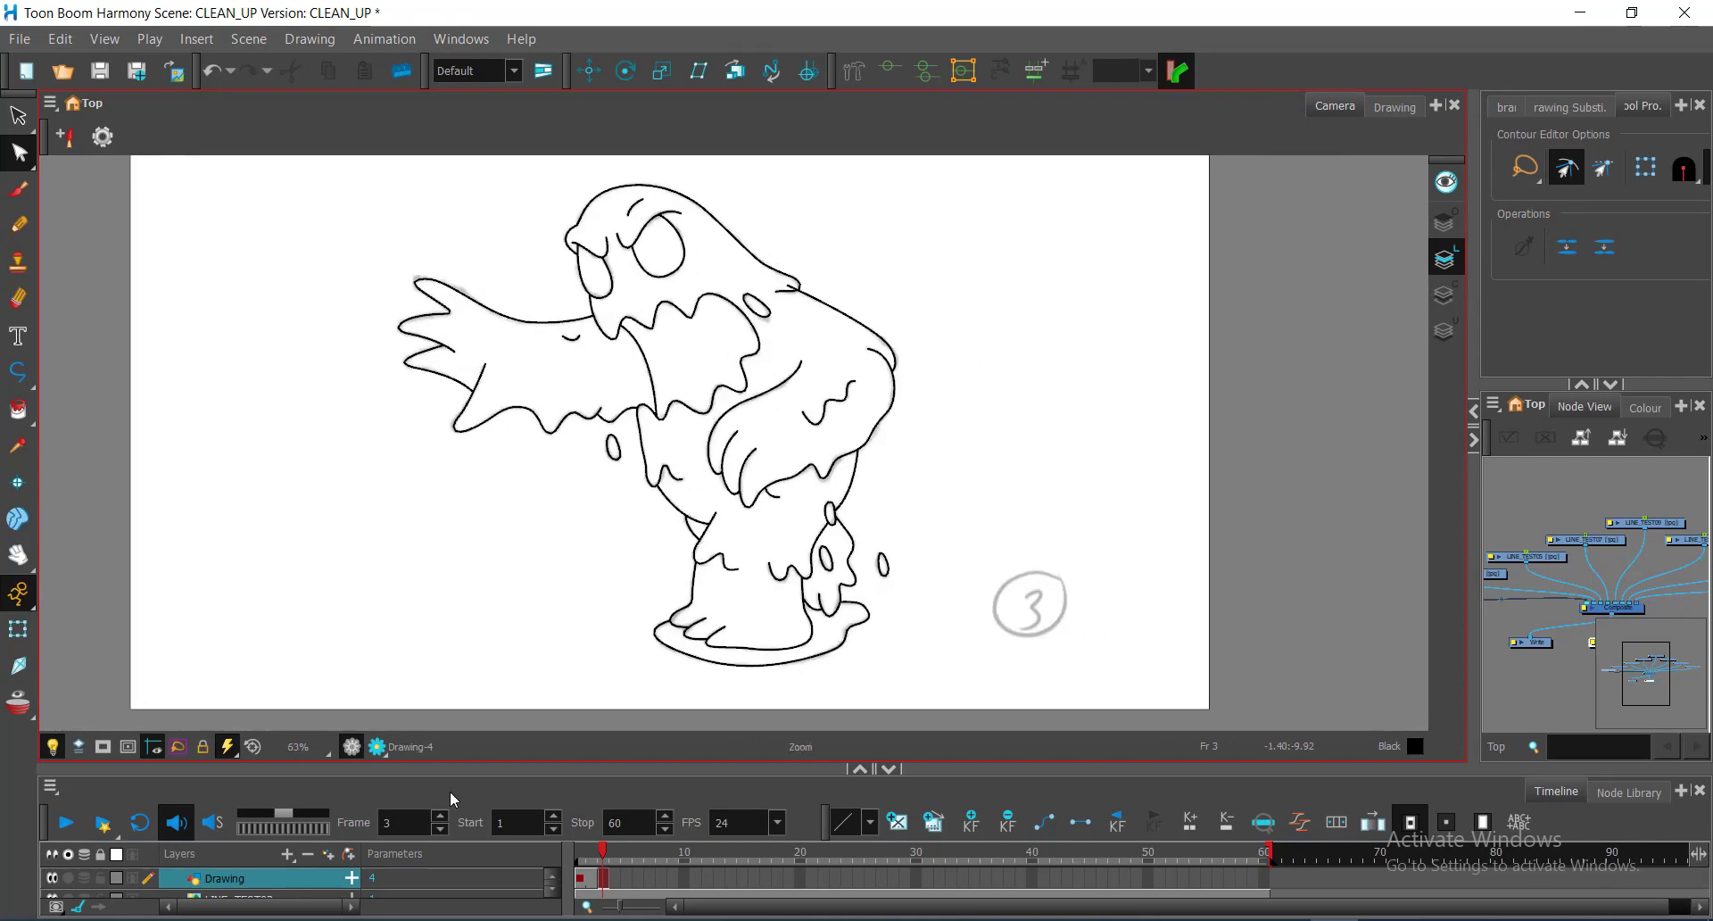
left_click(298, 746)
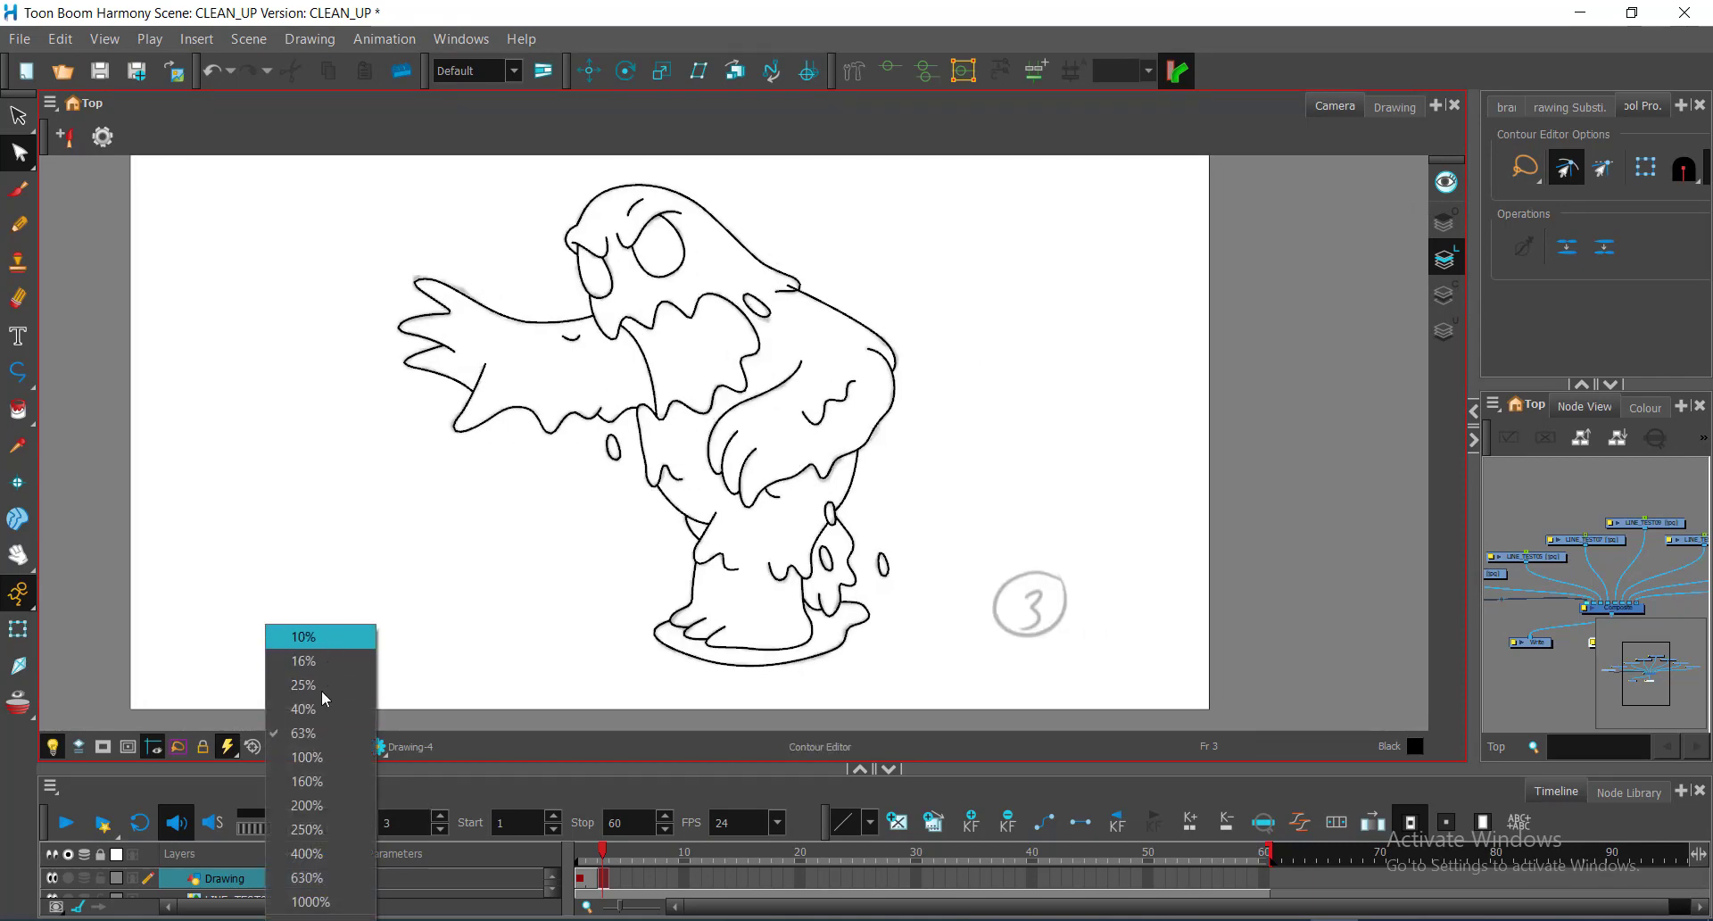
left_click(318, 758)
left_click_drag(600, 560, 598, 568)
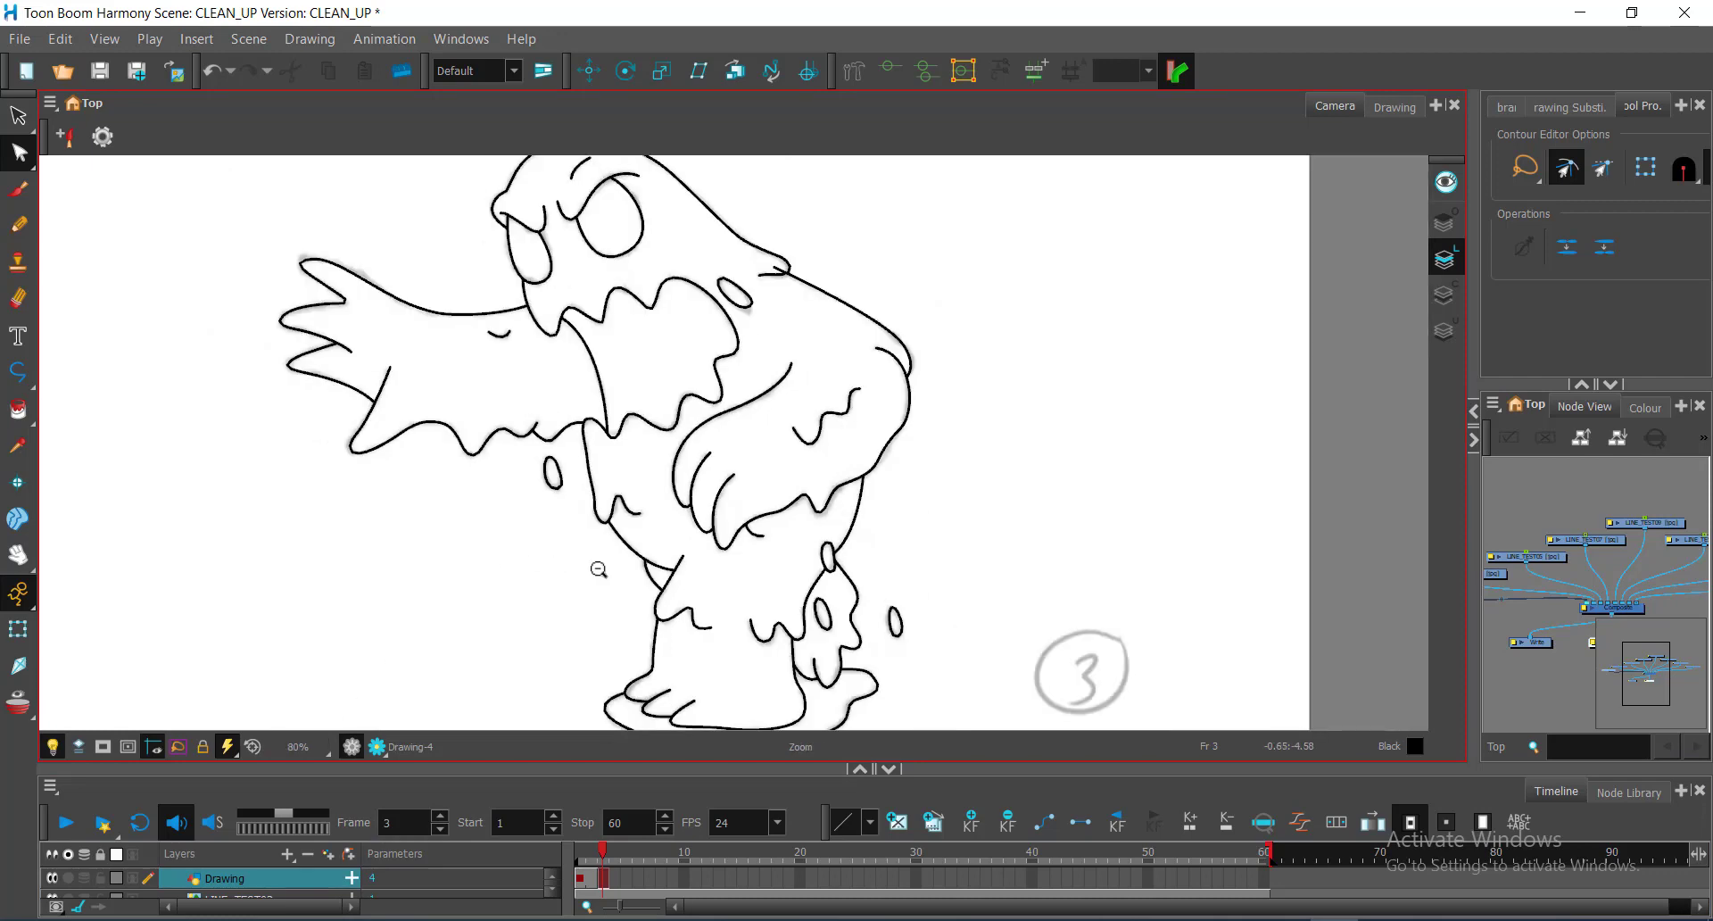
left_click(327, 749)
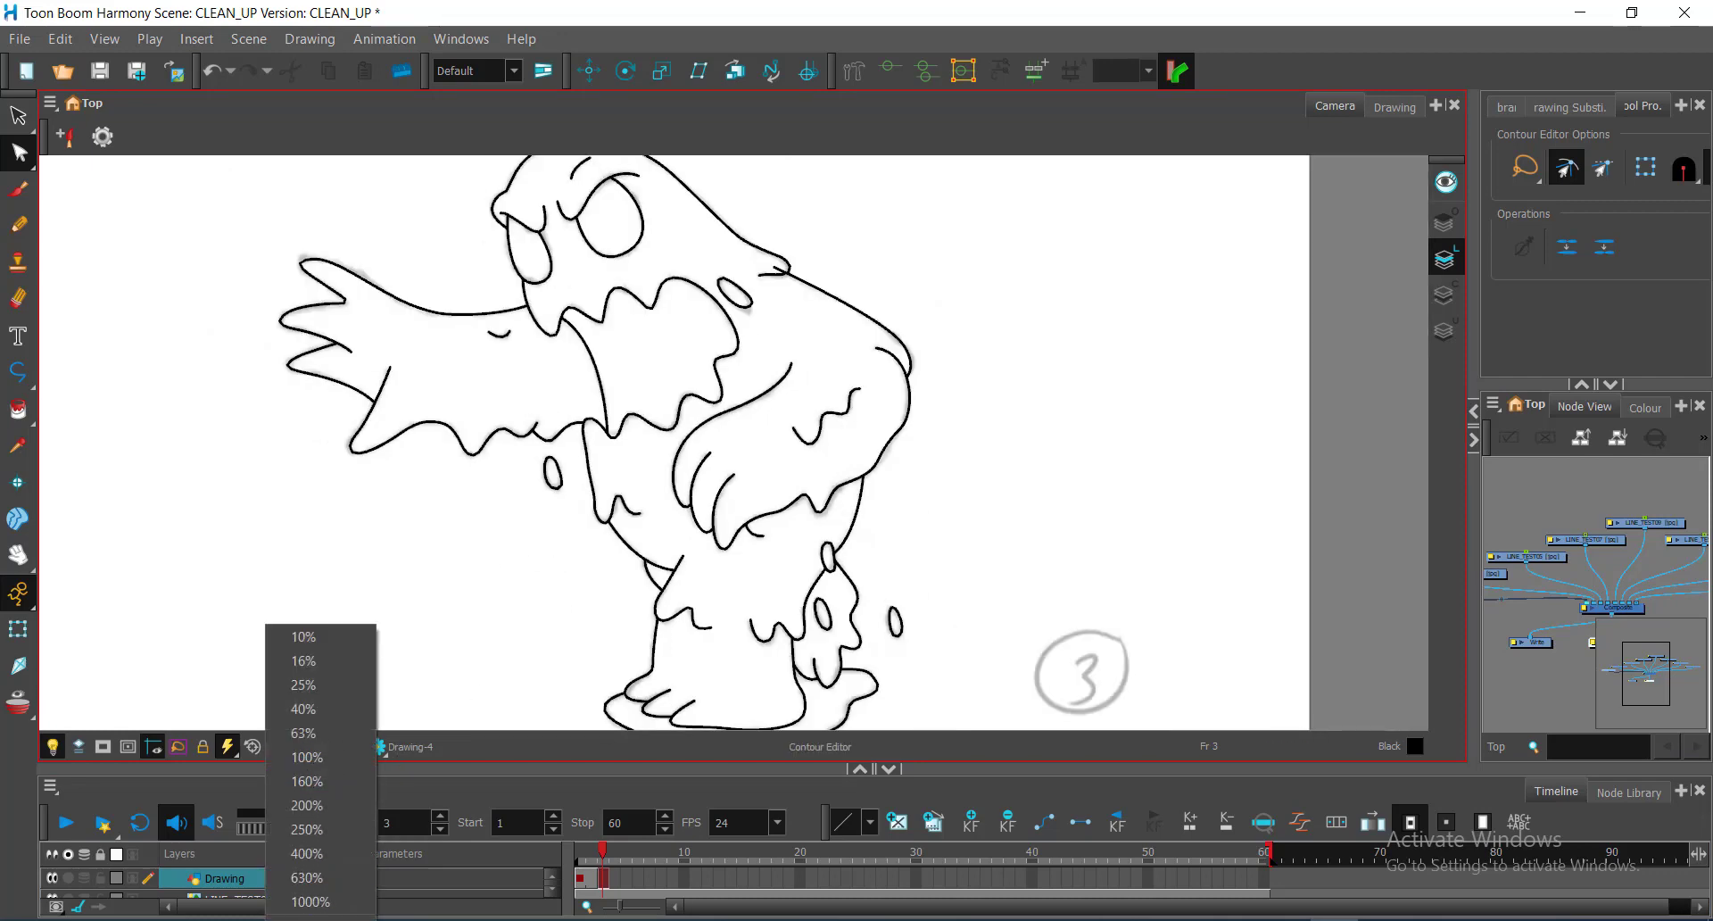
left_click(303, 732)
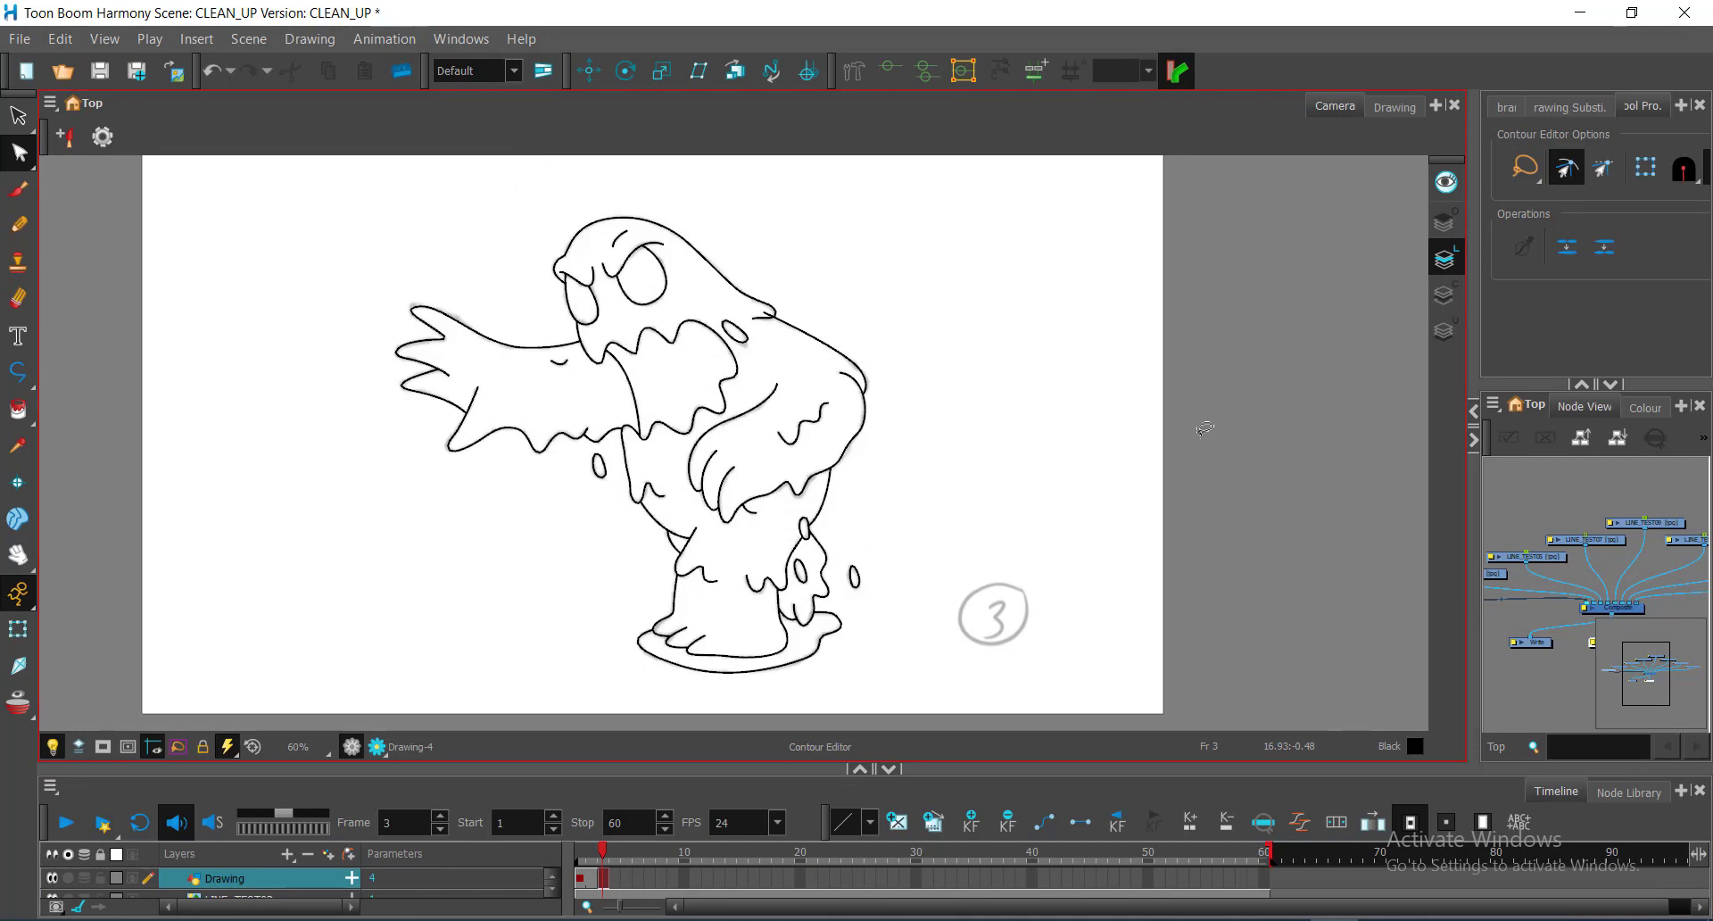
Save the scene and insert a keyframe on frame 3 of the Drawing layer
key("ctrl+s")
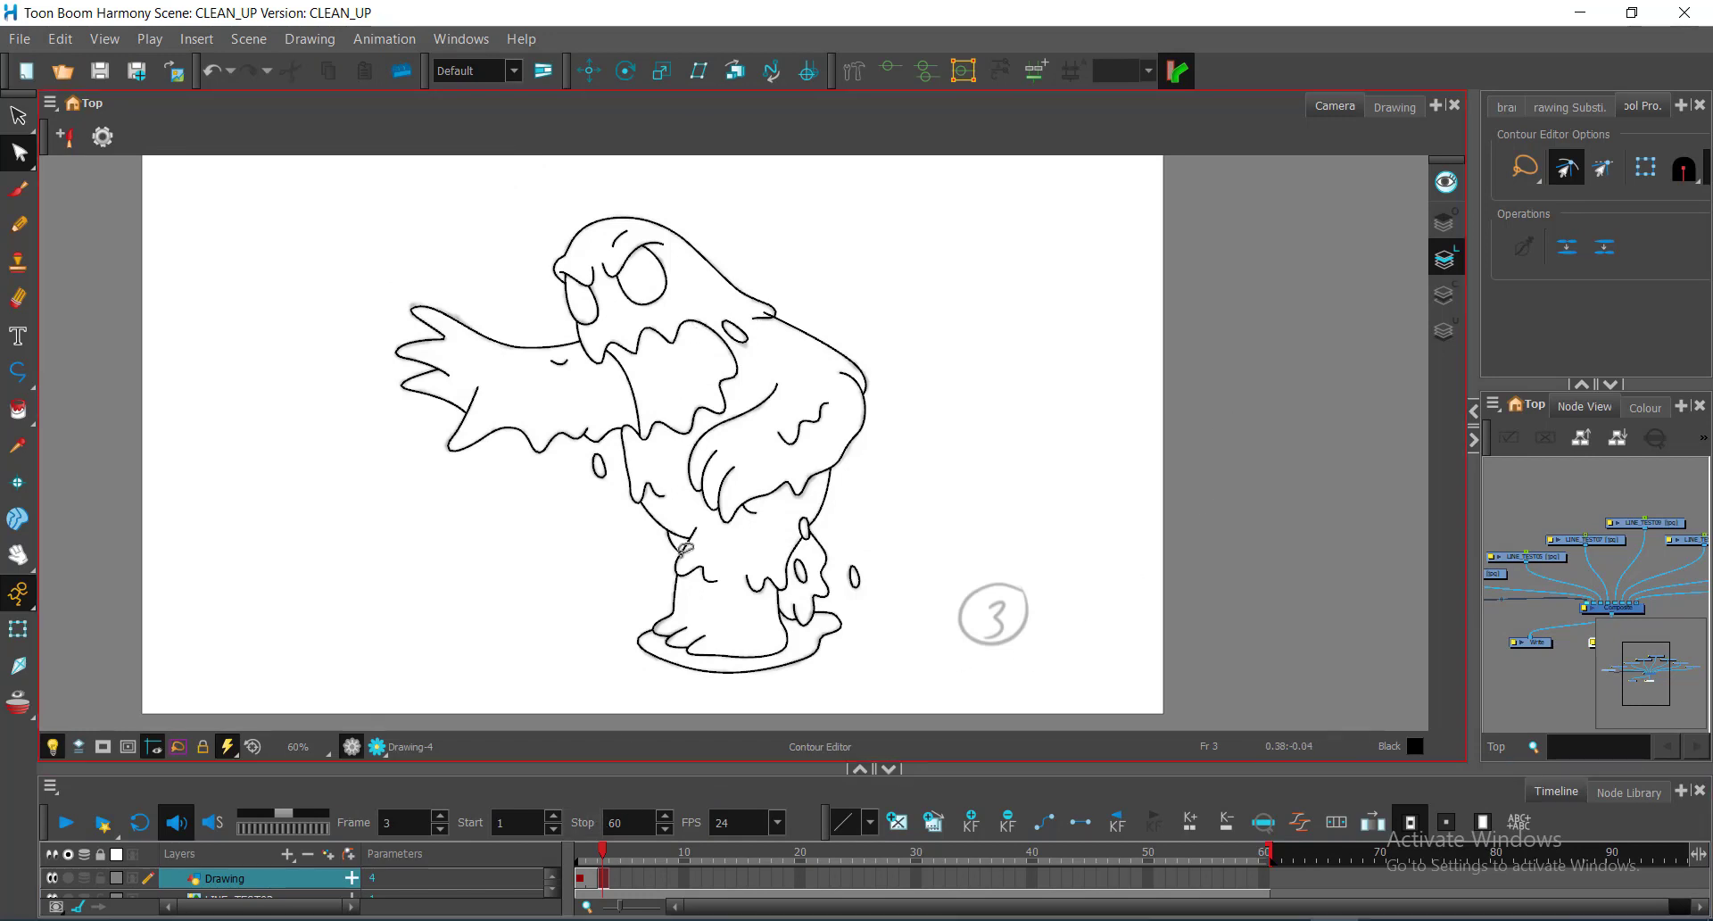
left_click(604, 886)
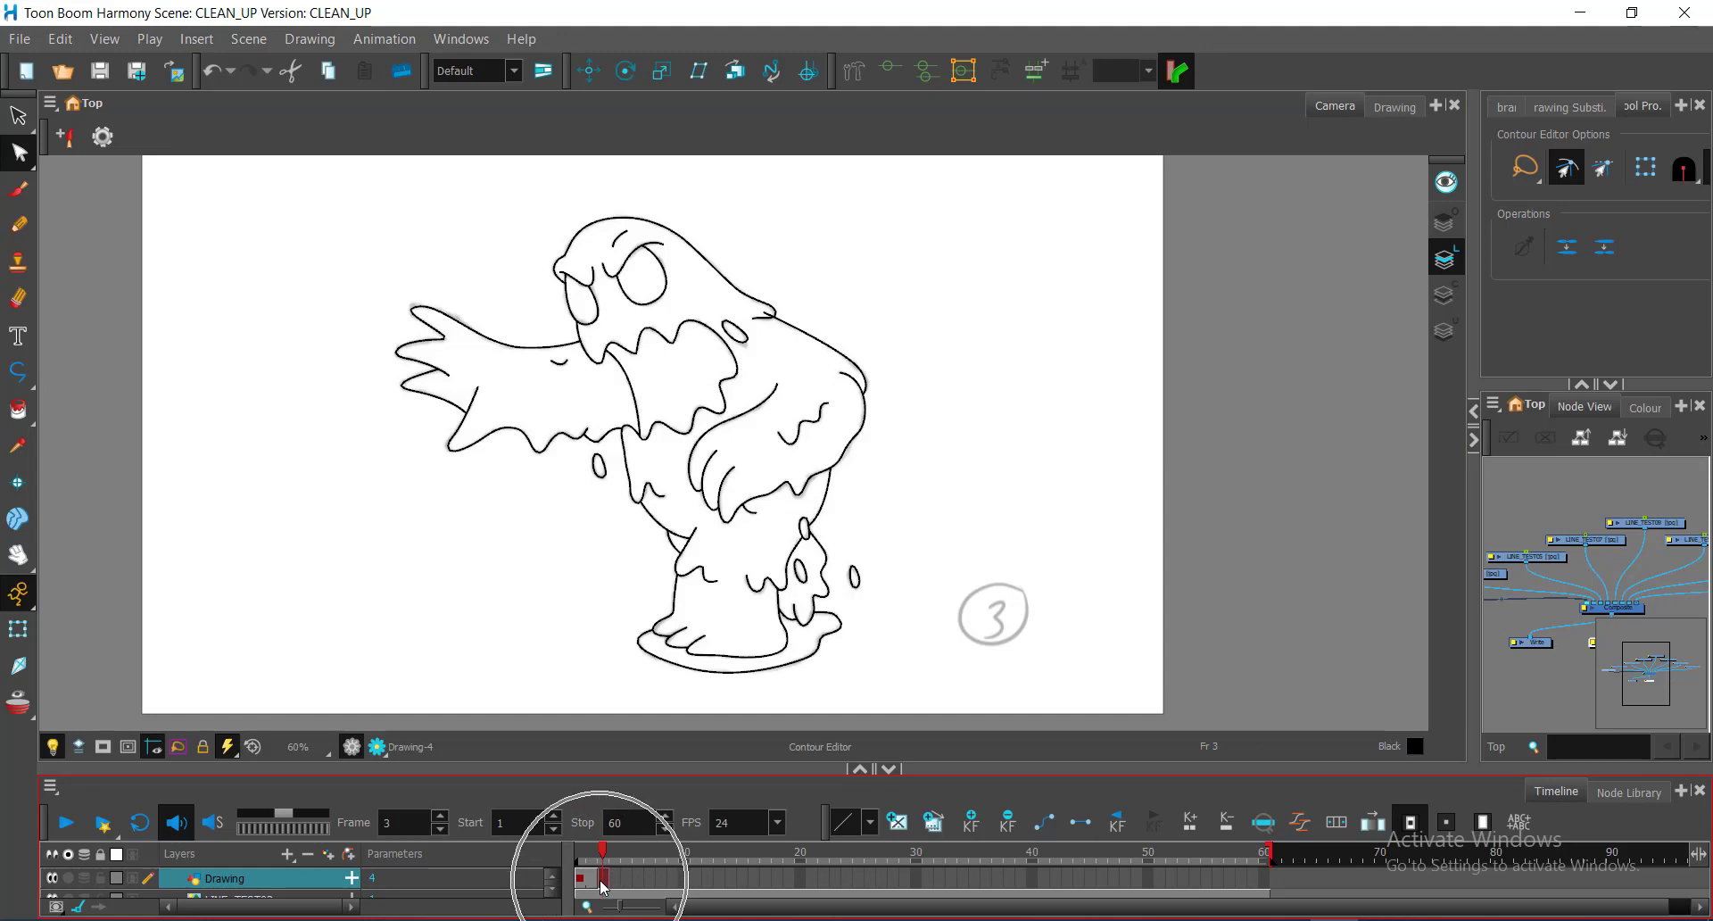
right_click(604, 886)
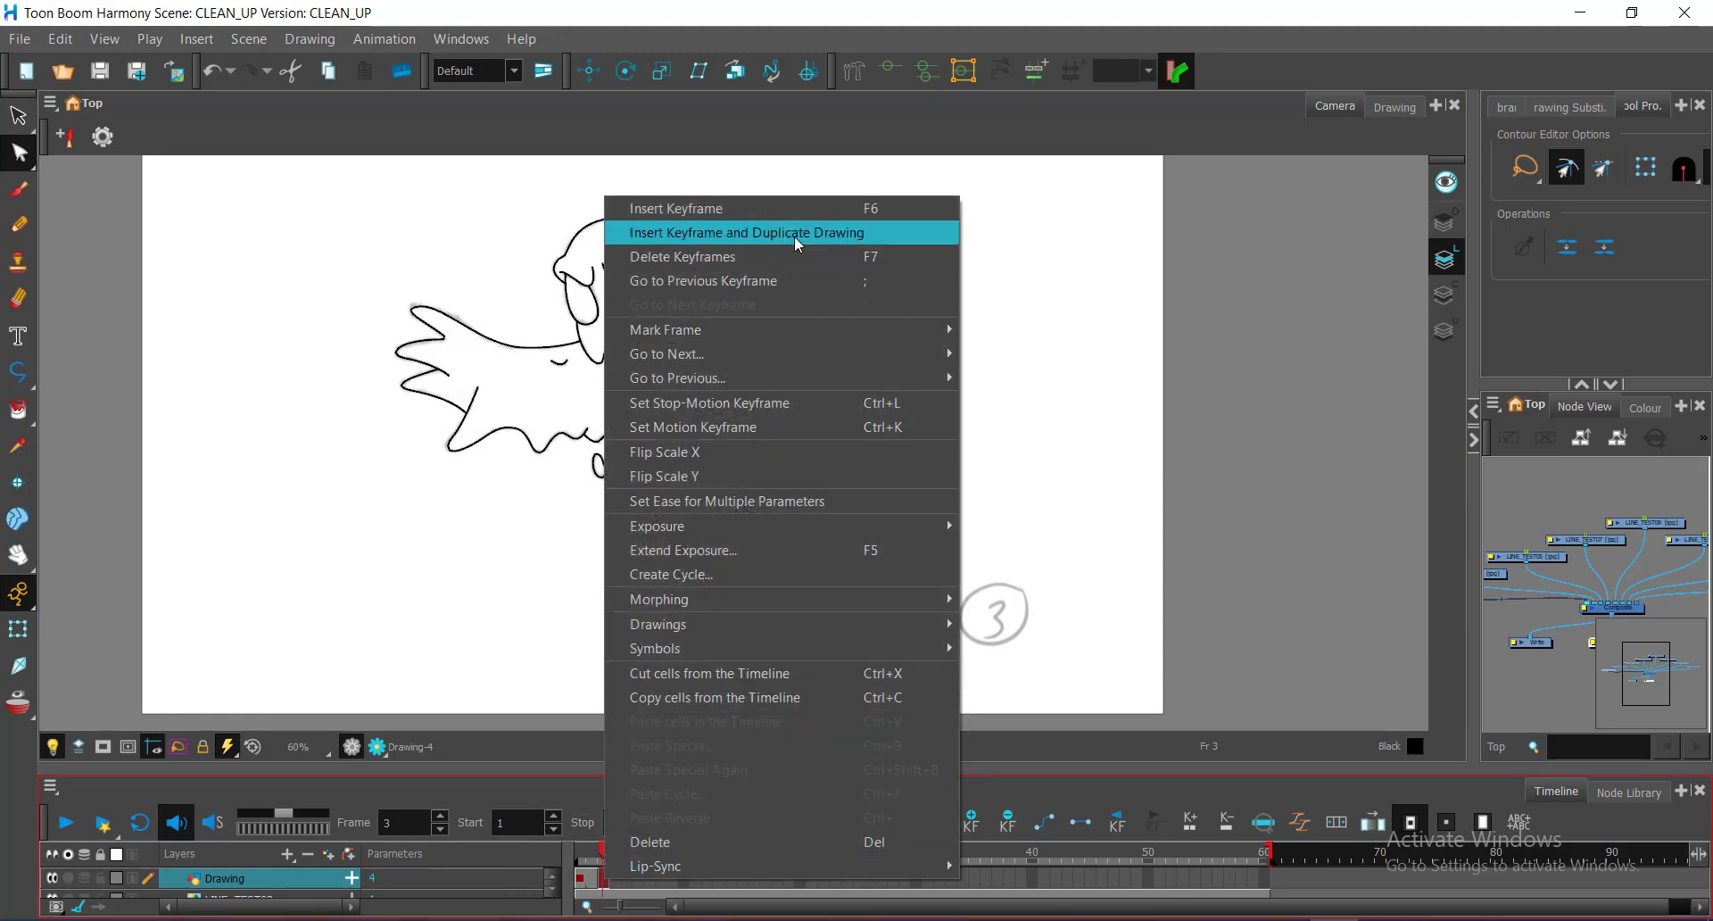
left_click(803, 211)
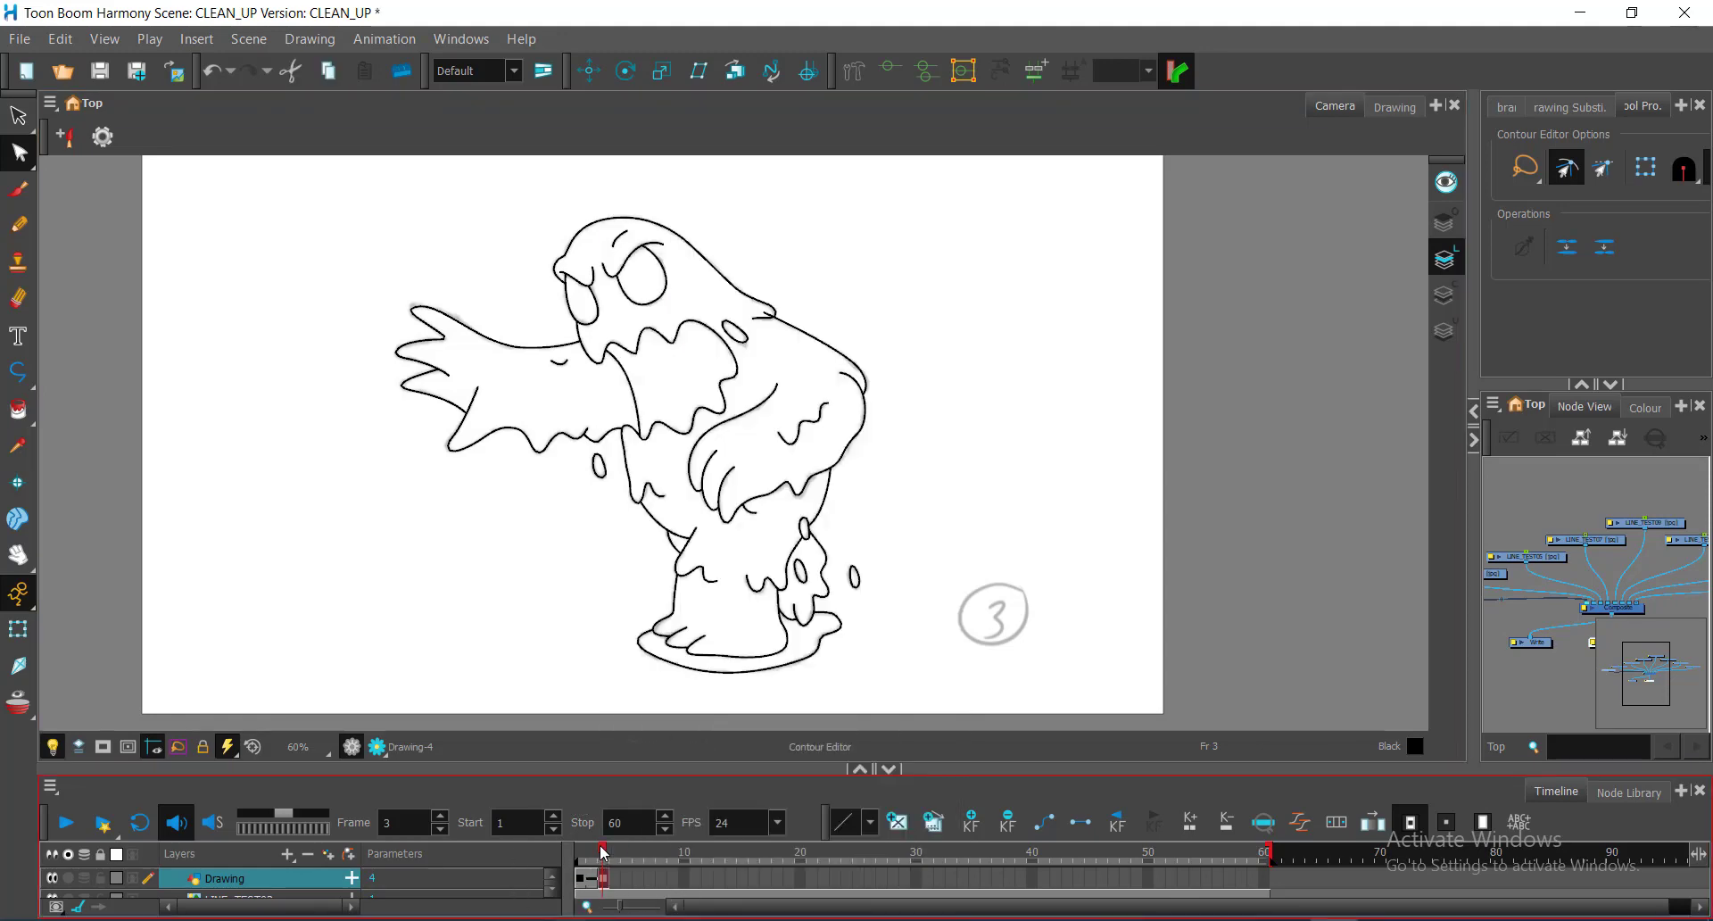
mouse_move(602, 852)
left_mouse_down()
mouse_move(580, 853)
mouse_move(604, 853)
left_mouse_up()
Enlarge the Timeline and Node View, and delete the LINE_TEST03 node together with its drawing files and element folder
left_click_drag(1139, 765, 1120, 614)
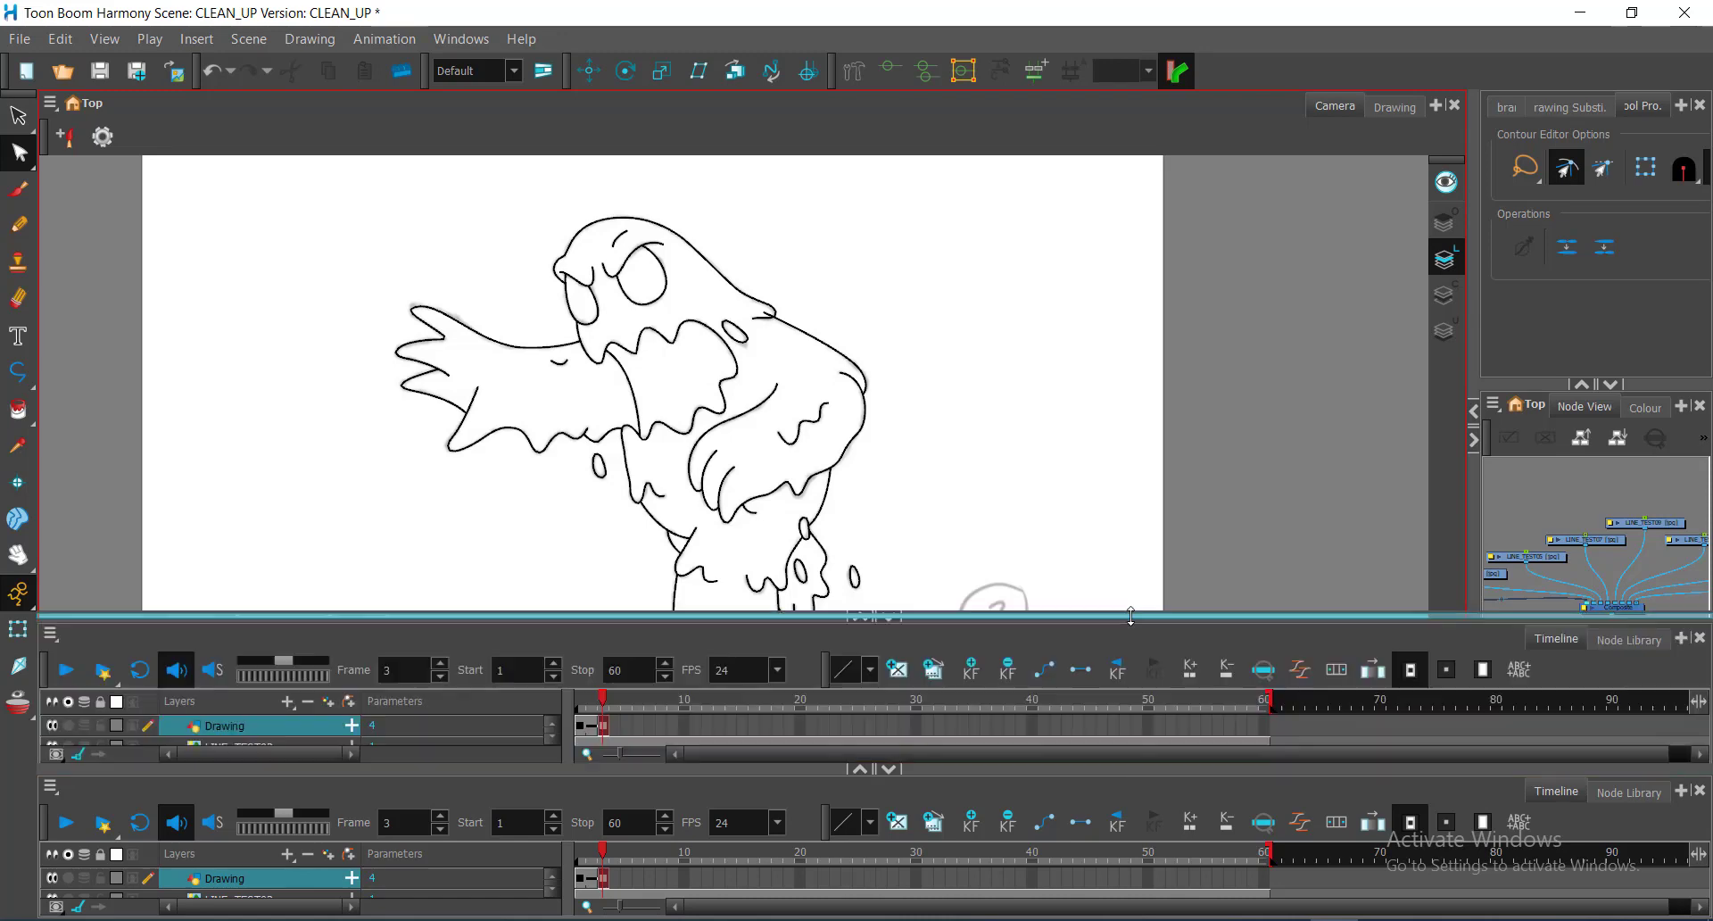
left_click(286, 748)
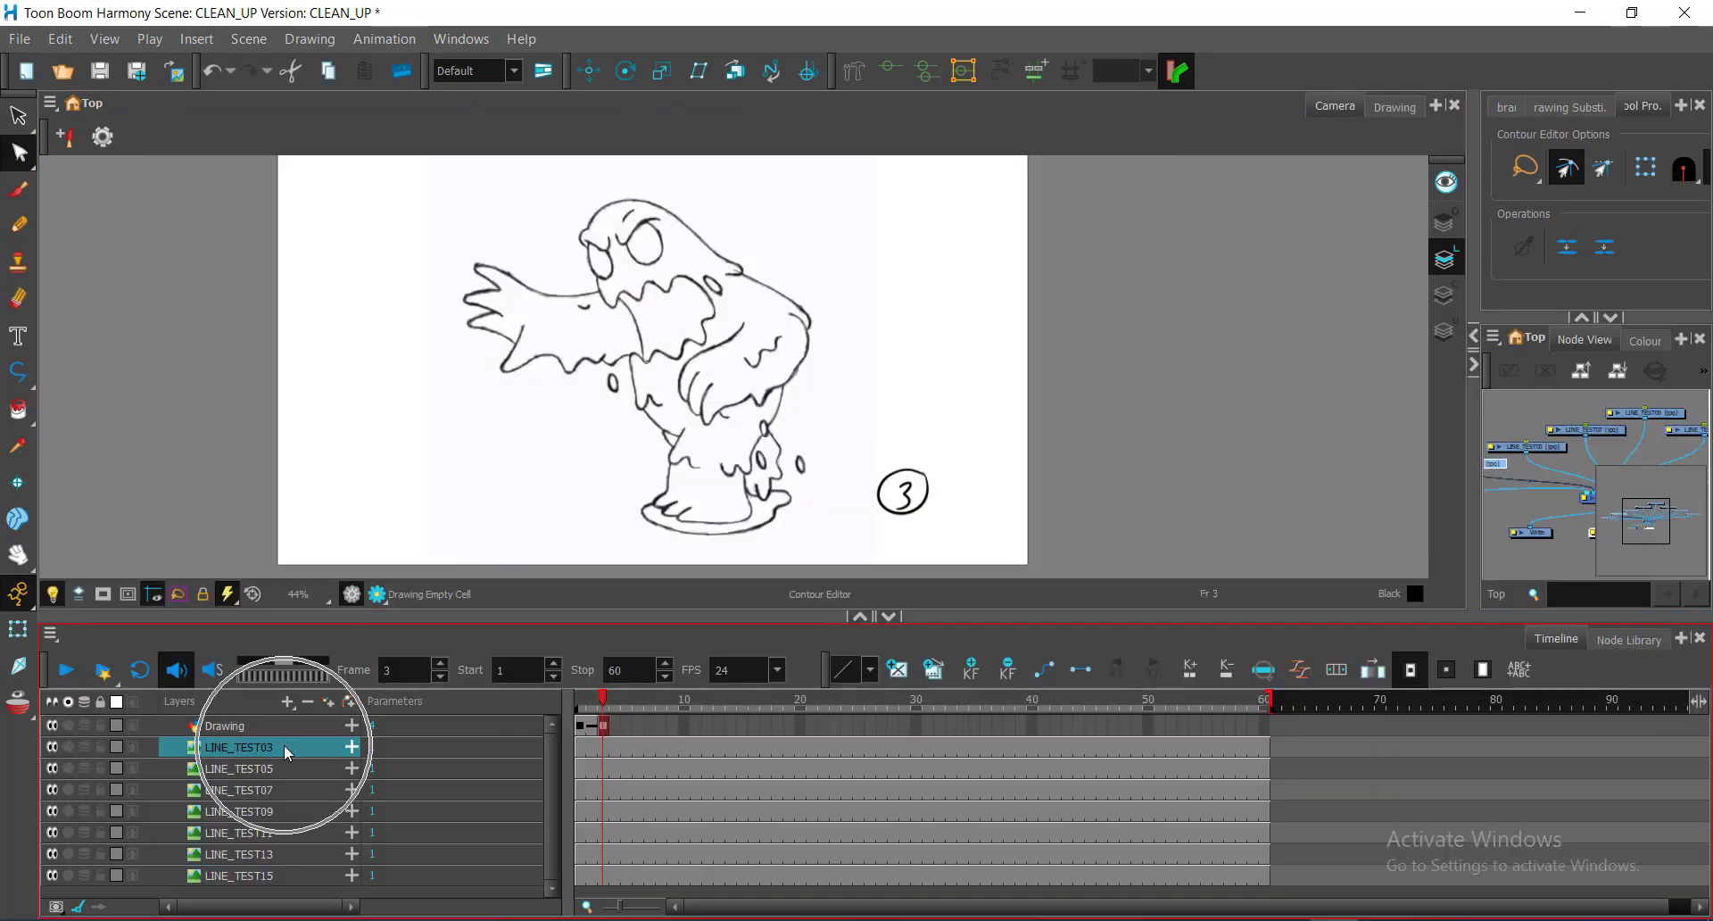
left_click_drag(1484, 526, 1151, 514)
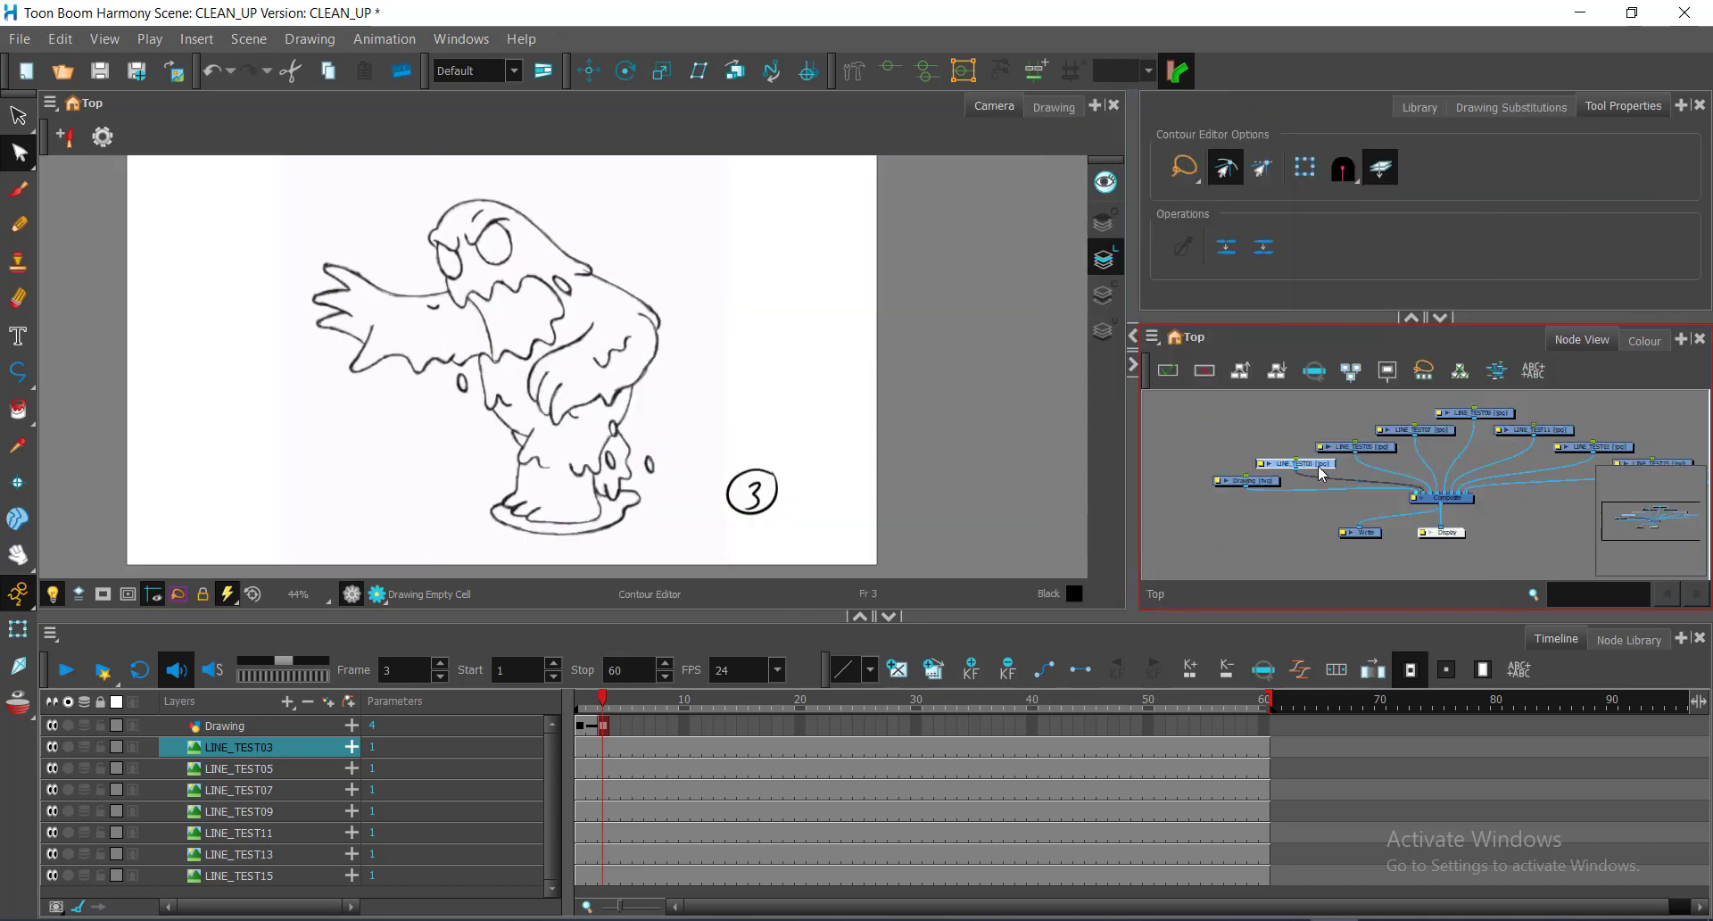
key("ctrl")
left_click(1323, 472)
key("Delete")
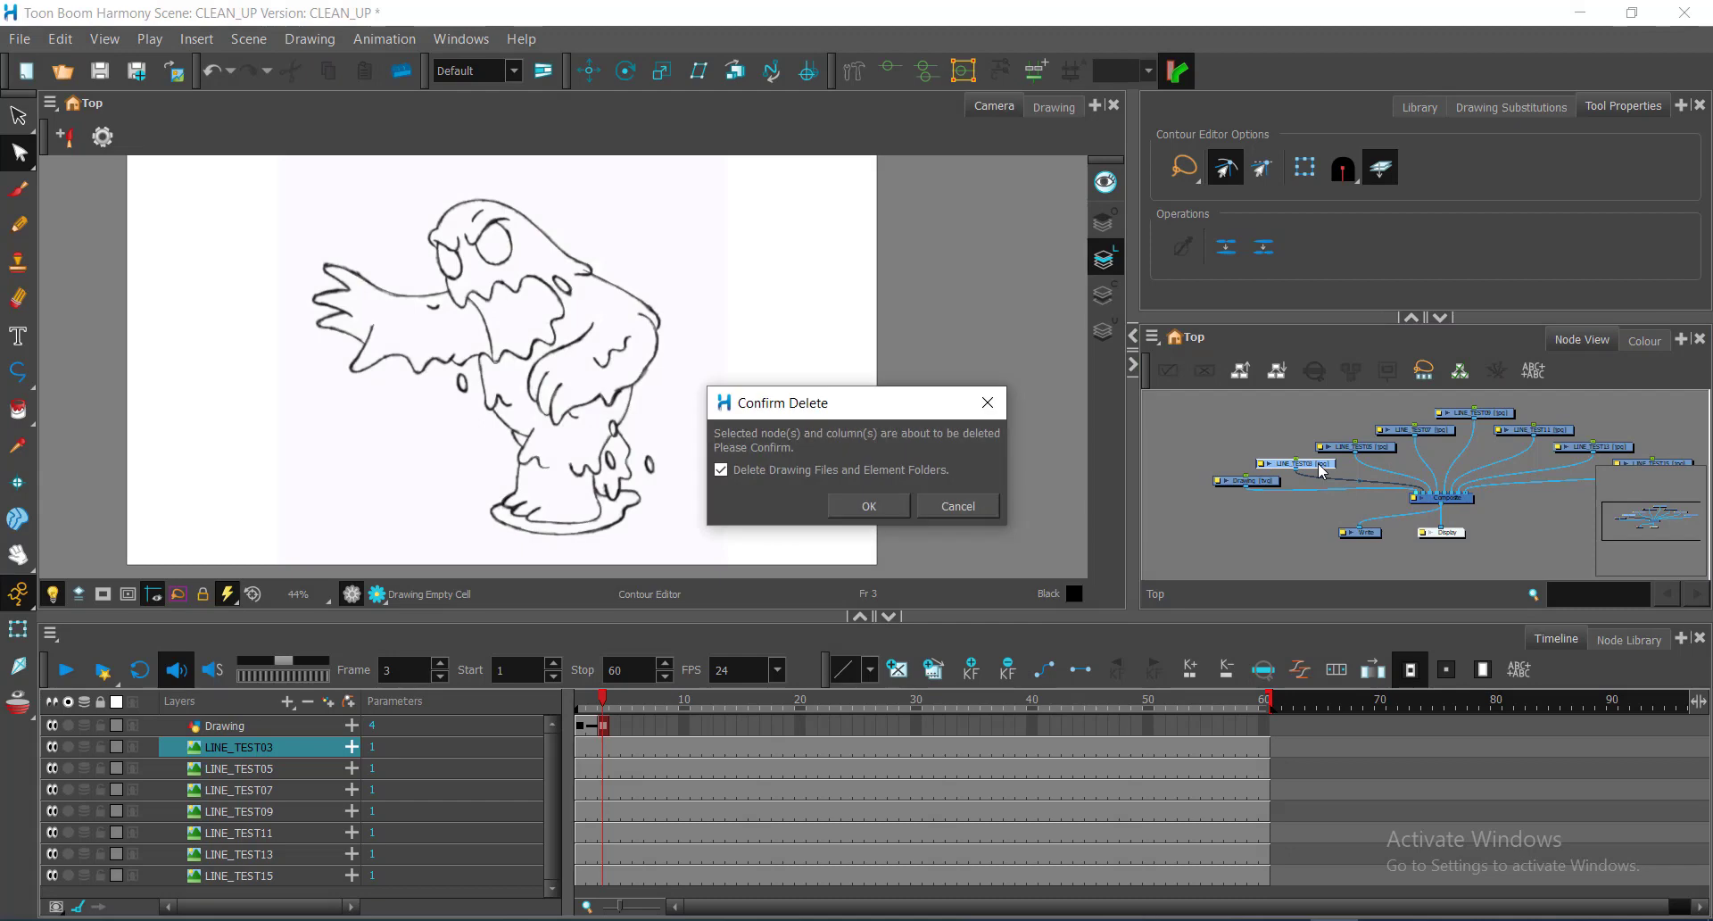
left_click(859, 506)
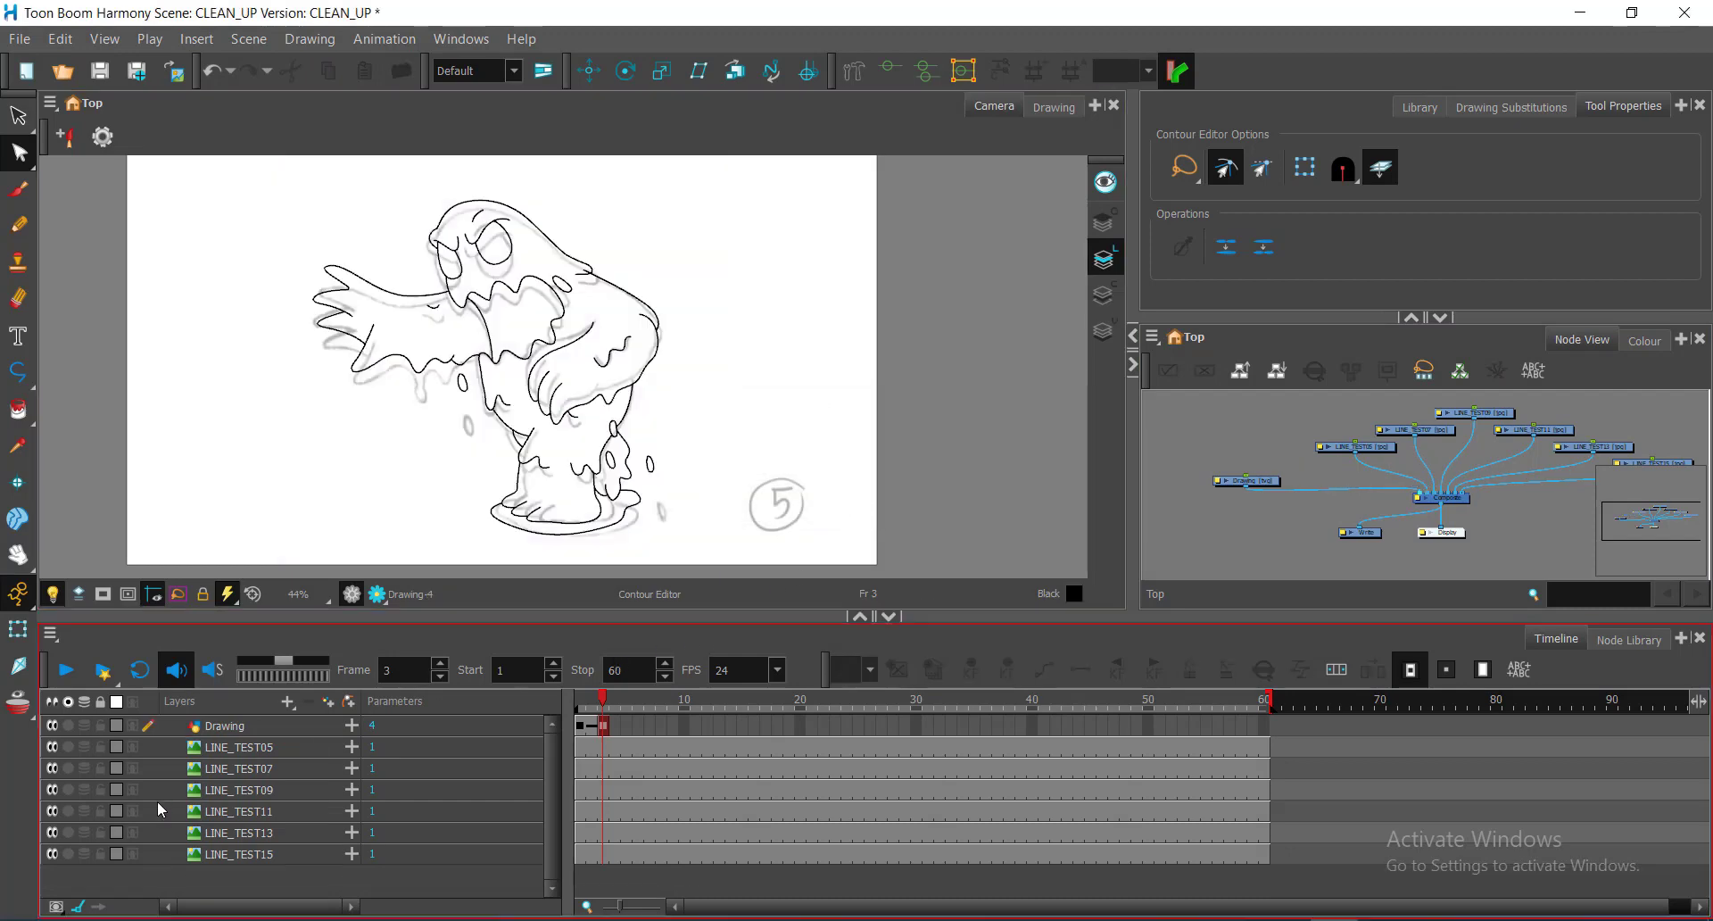
Go to frame 5, make the Drawing layer active over LINE_TEST05 and save the scene
left_click(253, 755)
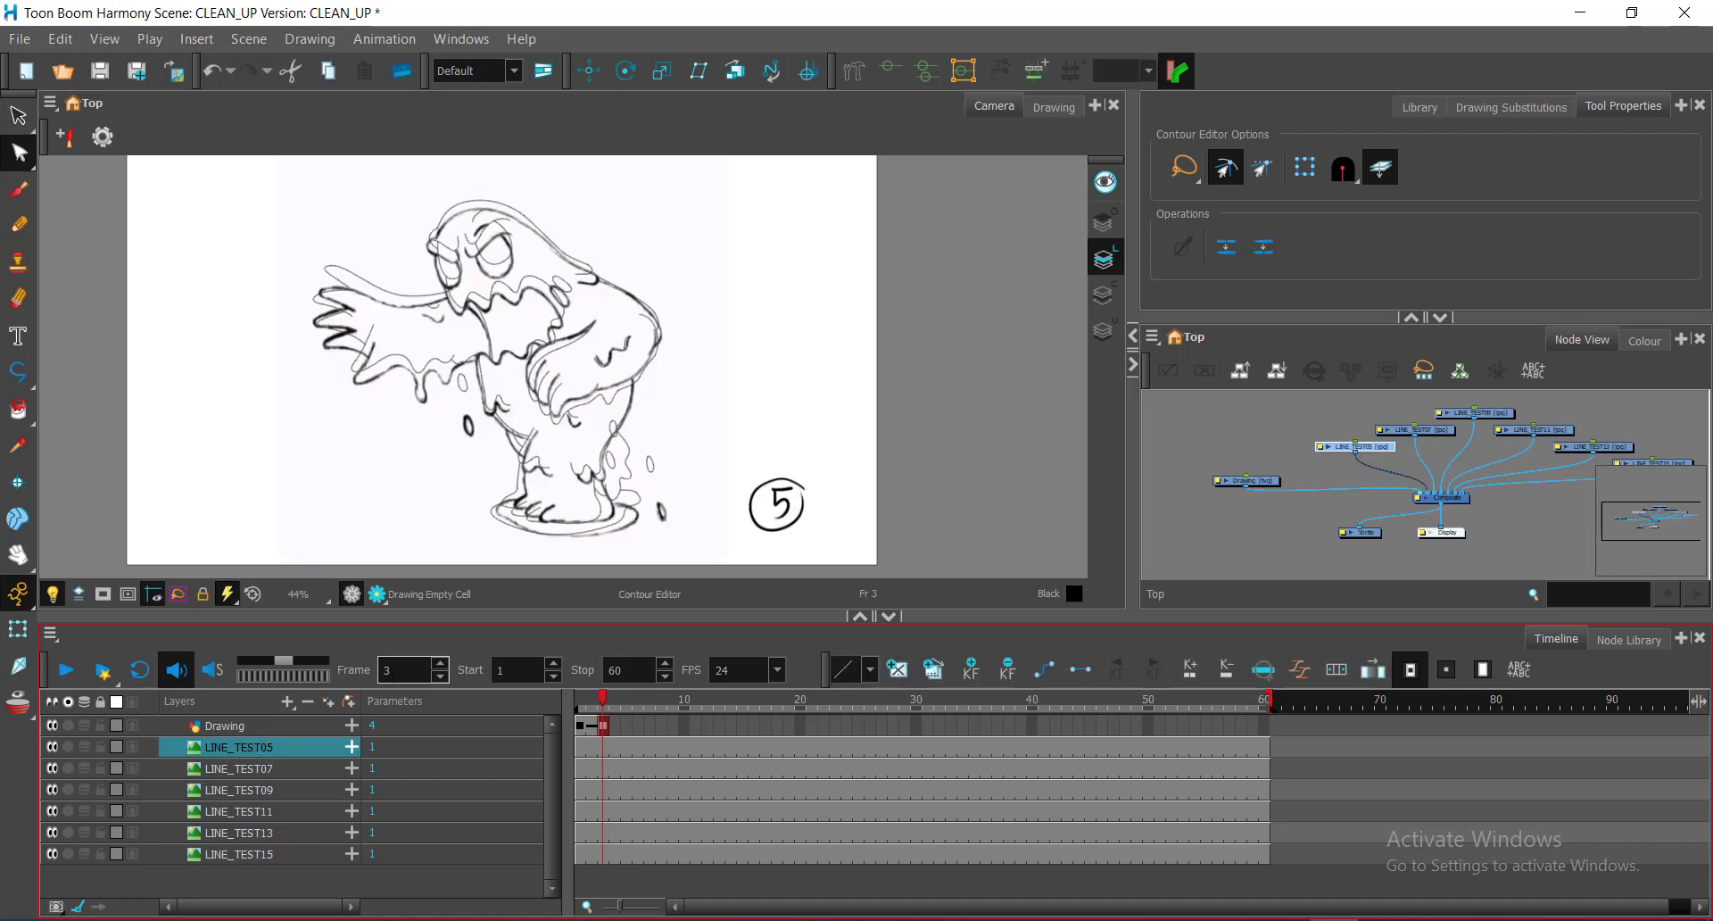
left_click(387, 670)
type("5")
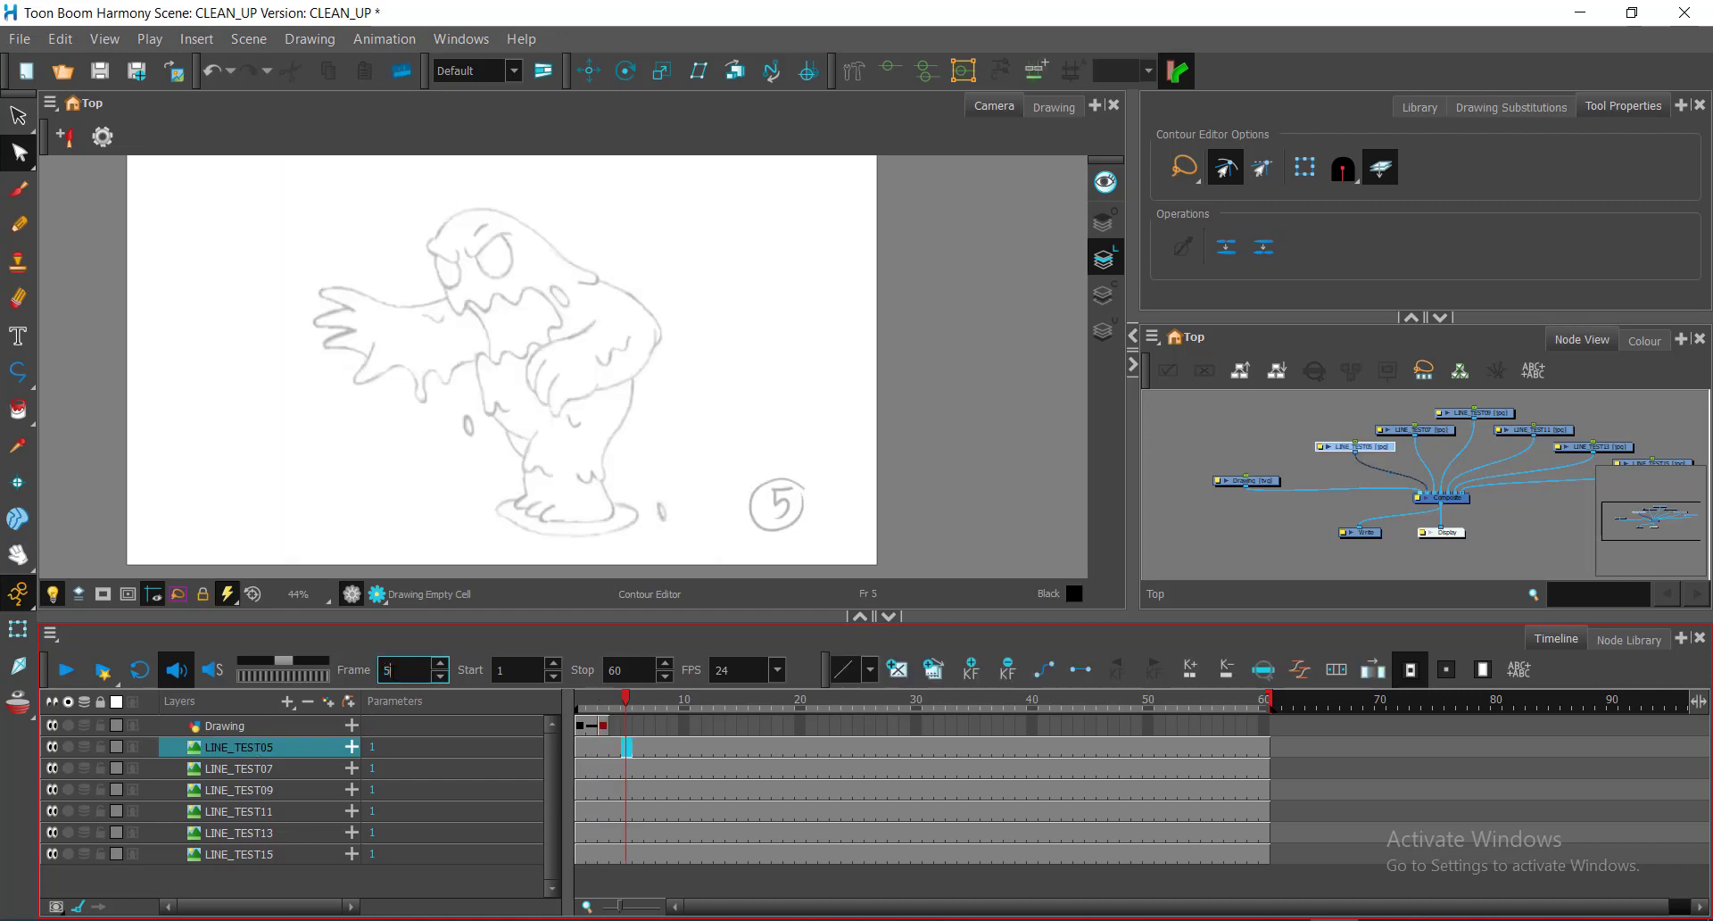
left_click(265, 730)
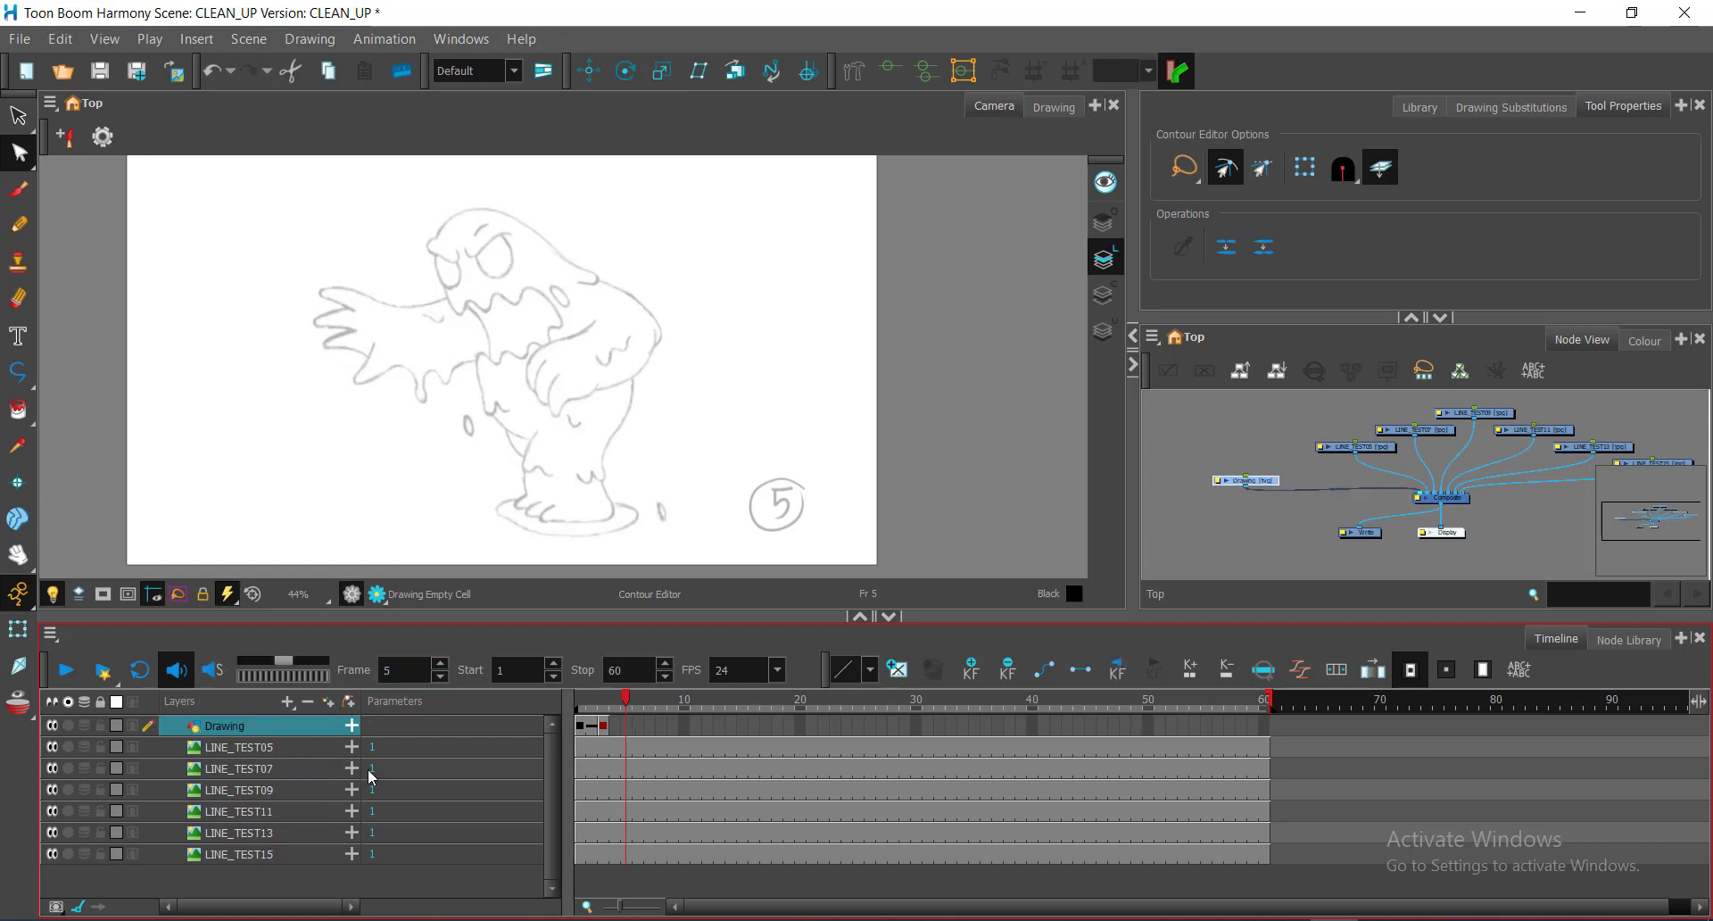
key("ctrl+s")
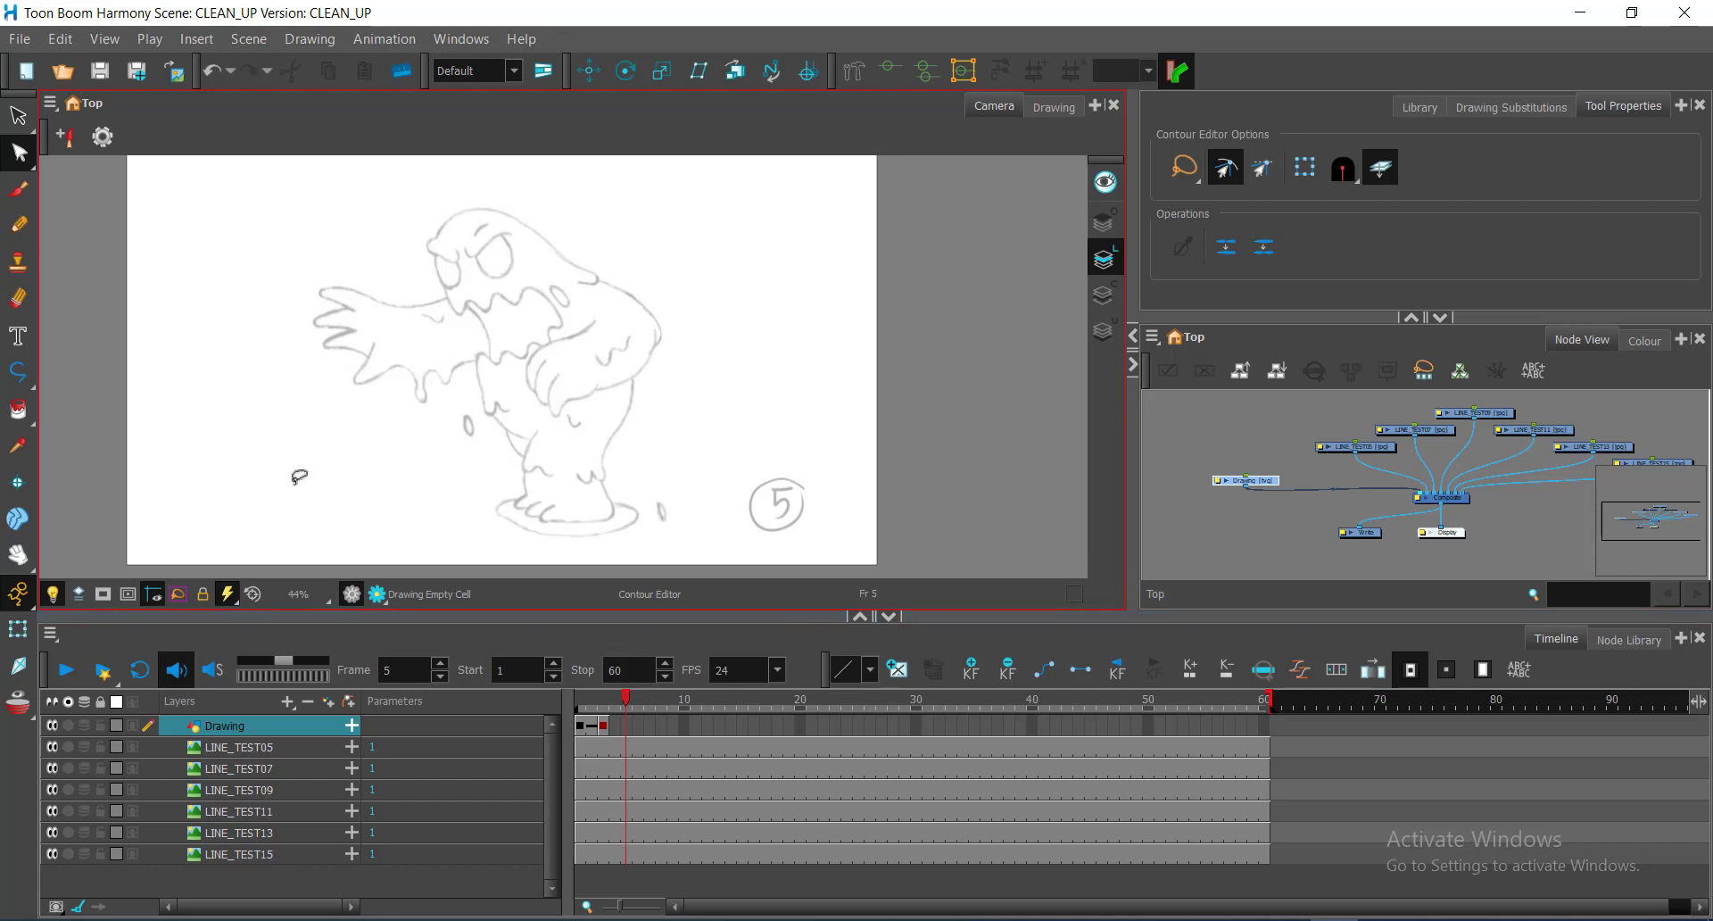
Trace the lower and outer curve of the monster's large round eye on frame 5 with the Polyline tool
left_click(24, 379)
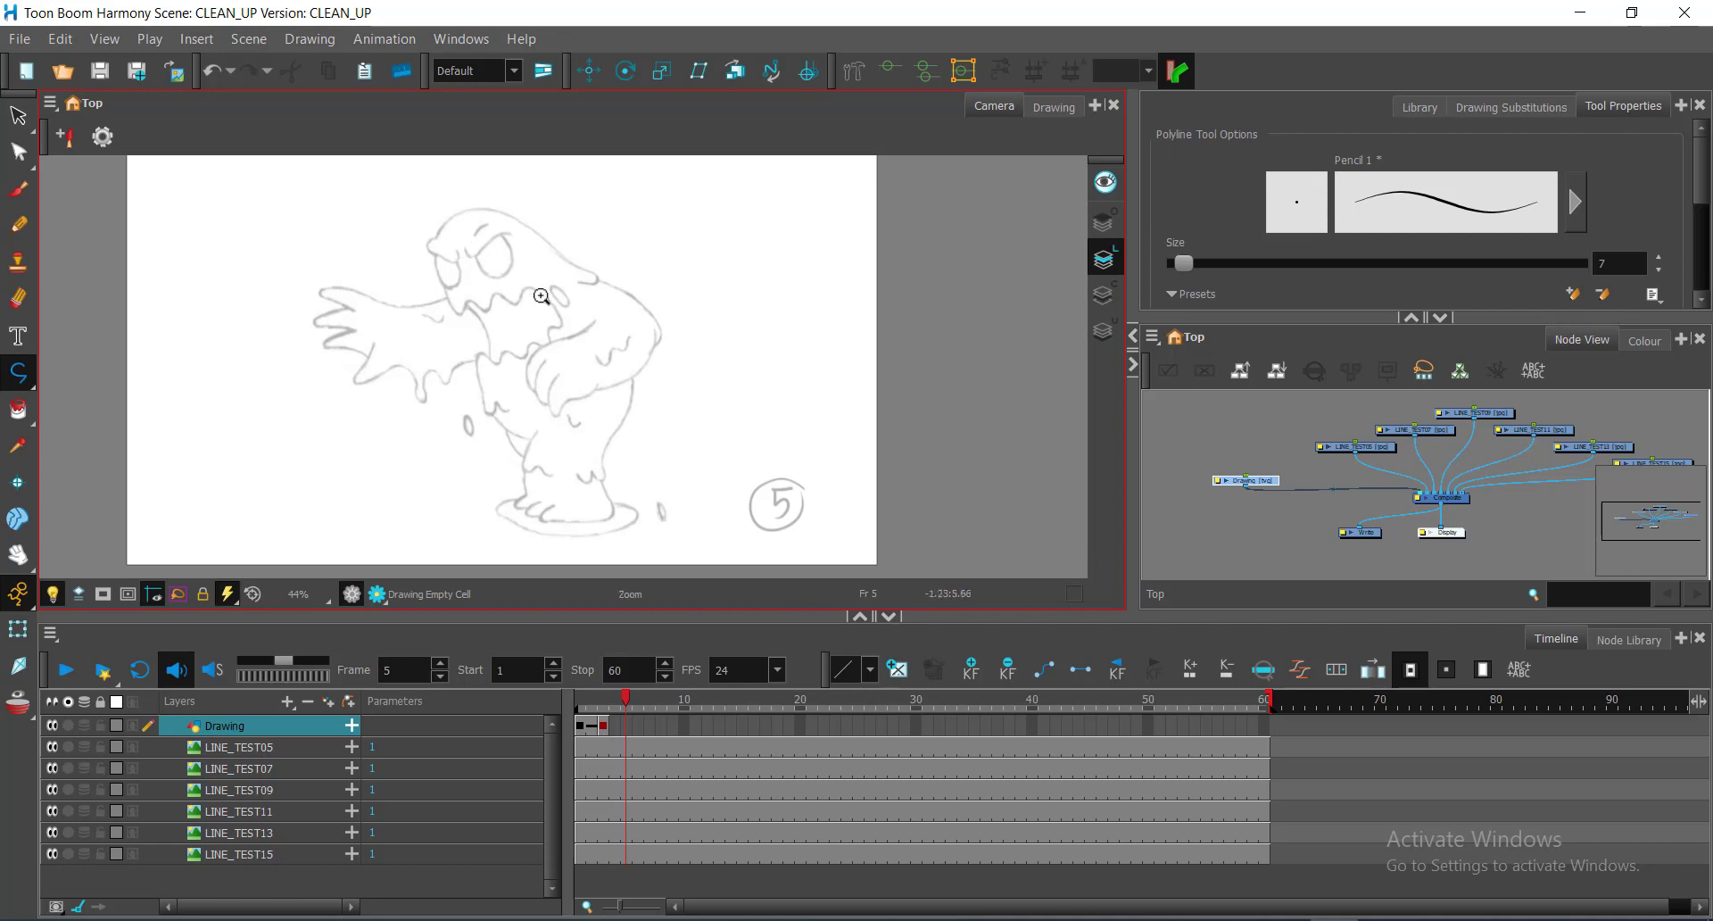
scroll(497, 294, "up", 2)
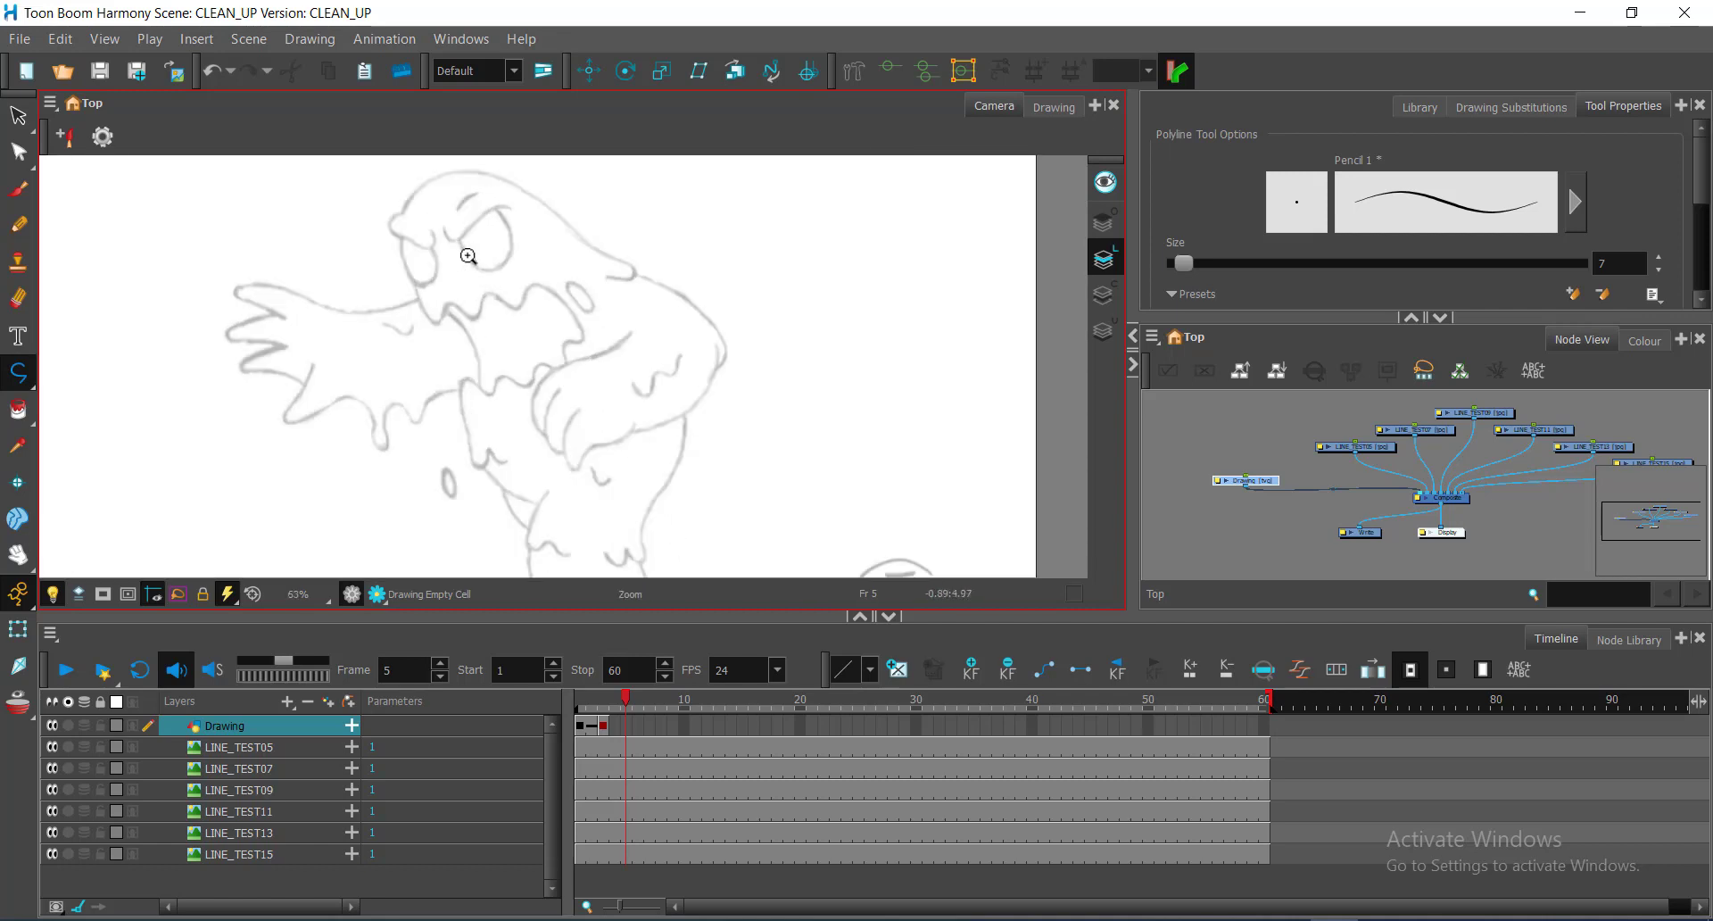
scroll(468, 255, "up", 1)
left_click(452, 218)
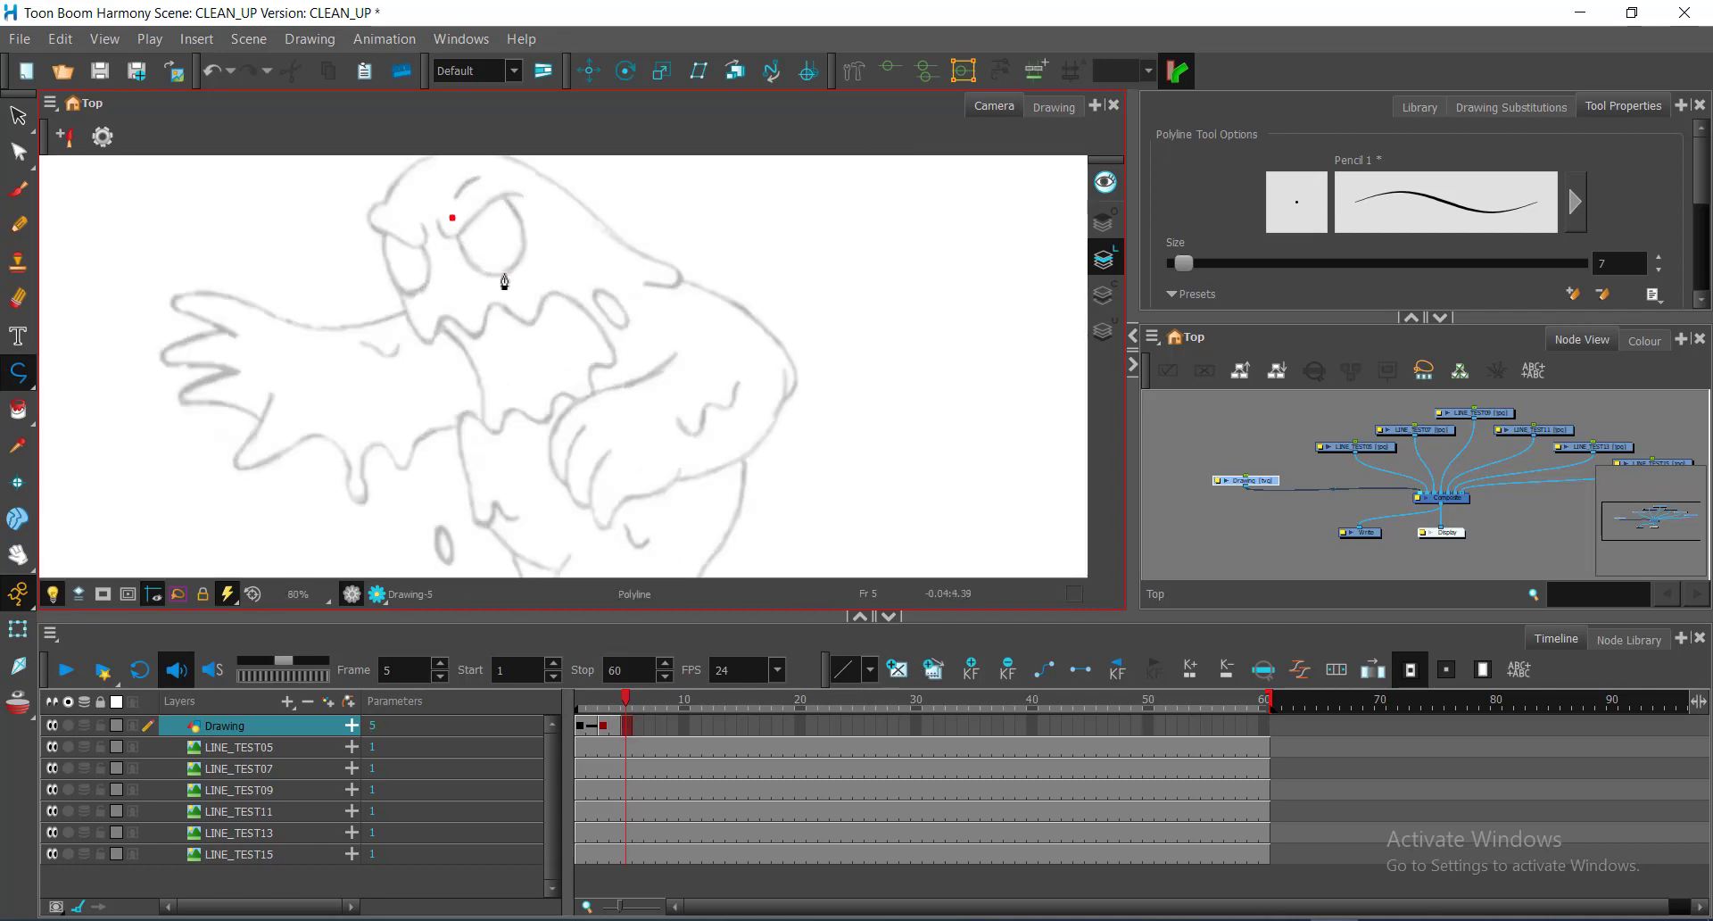
mouse_move(504, 273)
left_mouse_down()
mouse_move(531, 265)
mouse_move(524, 250)
left_mouse_up()
left_click_drag(492, 188, 463, 181)
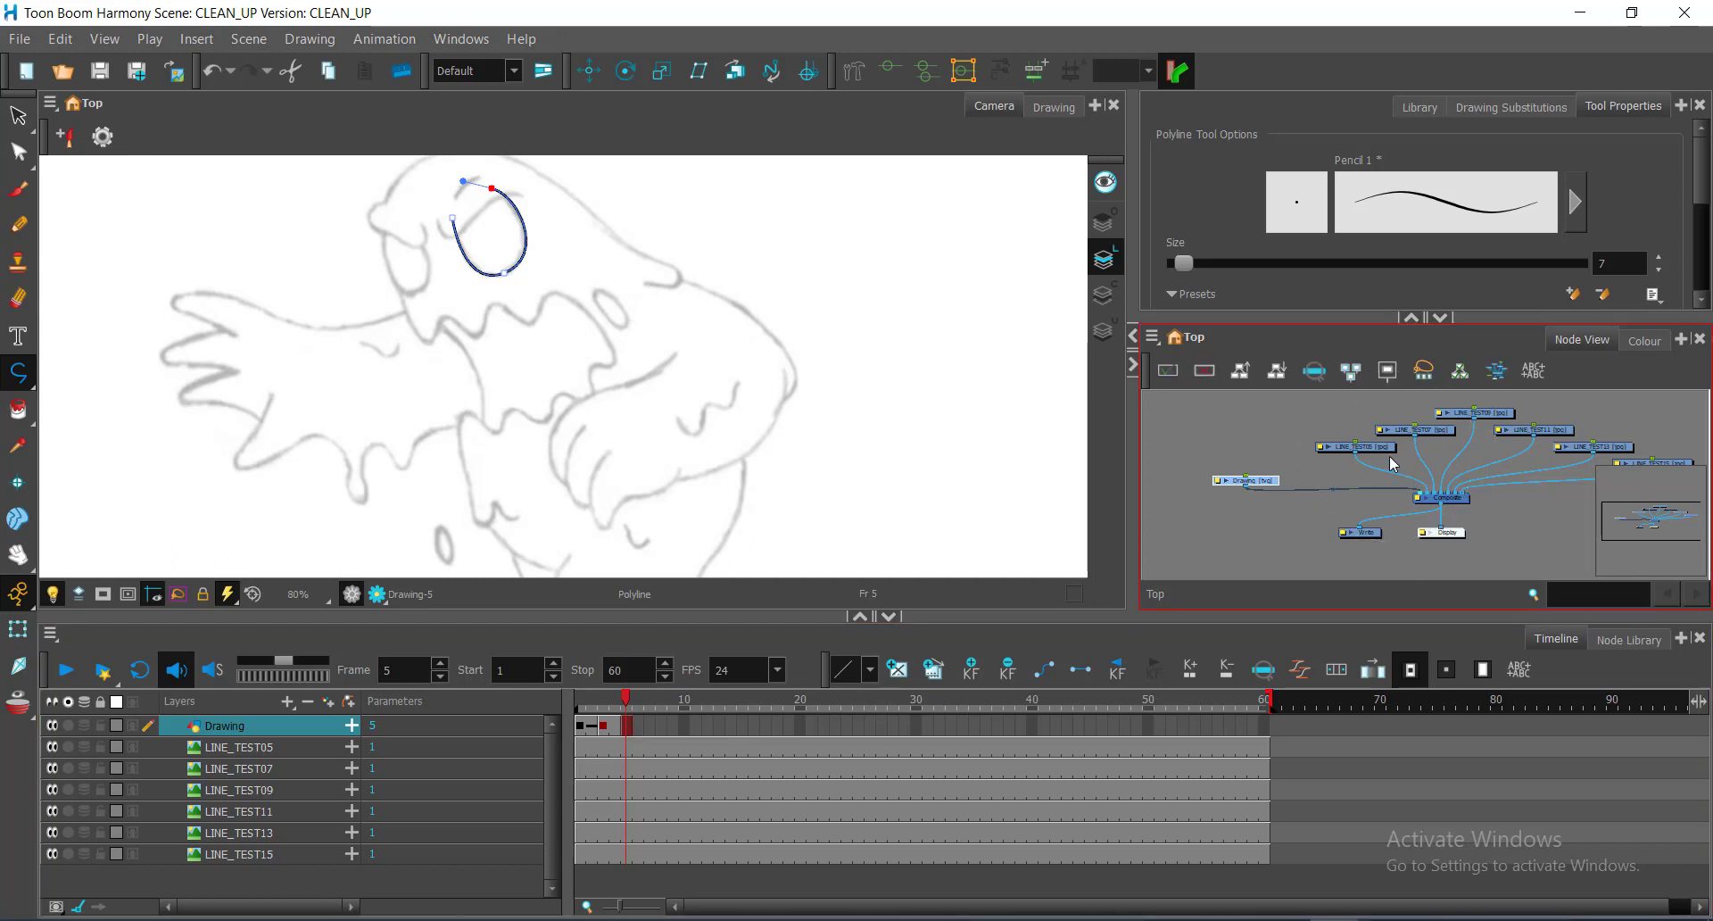
left_click(630, 728)
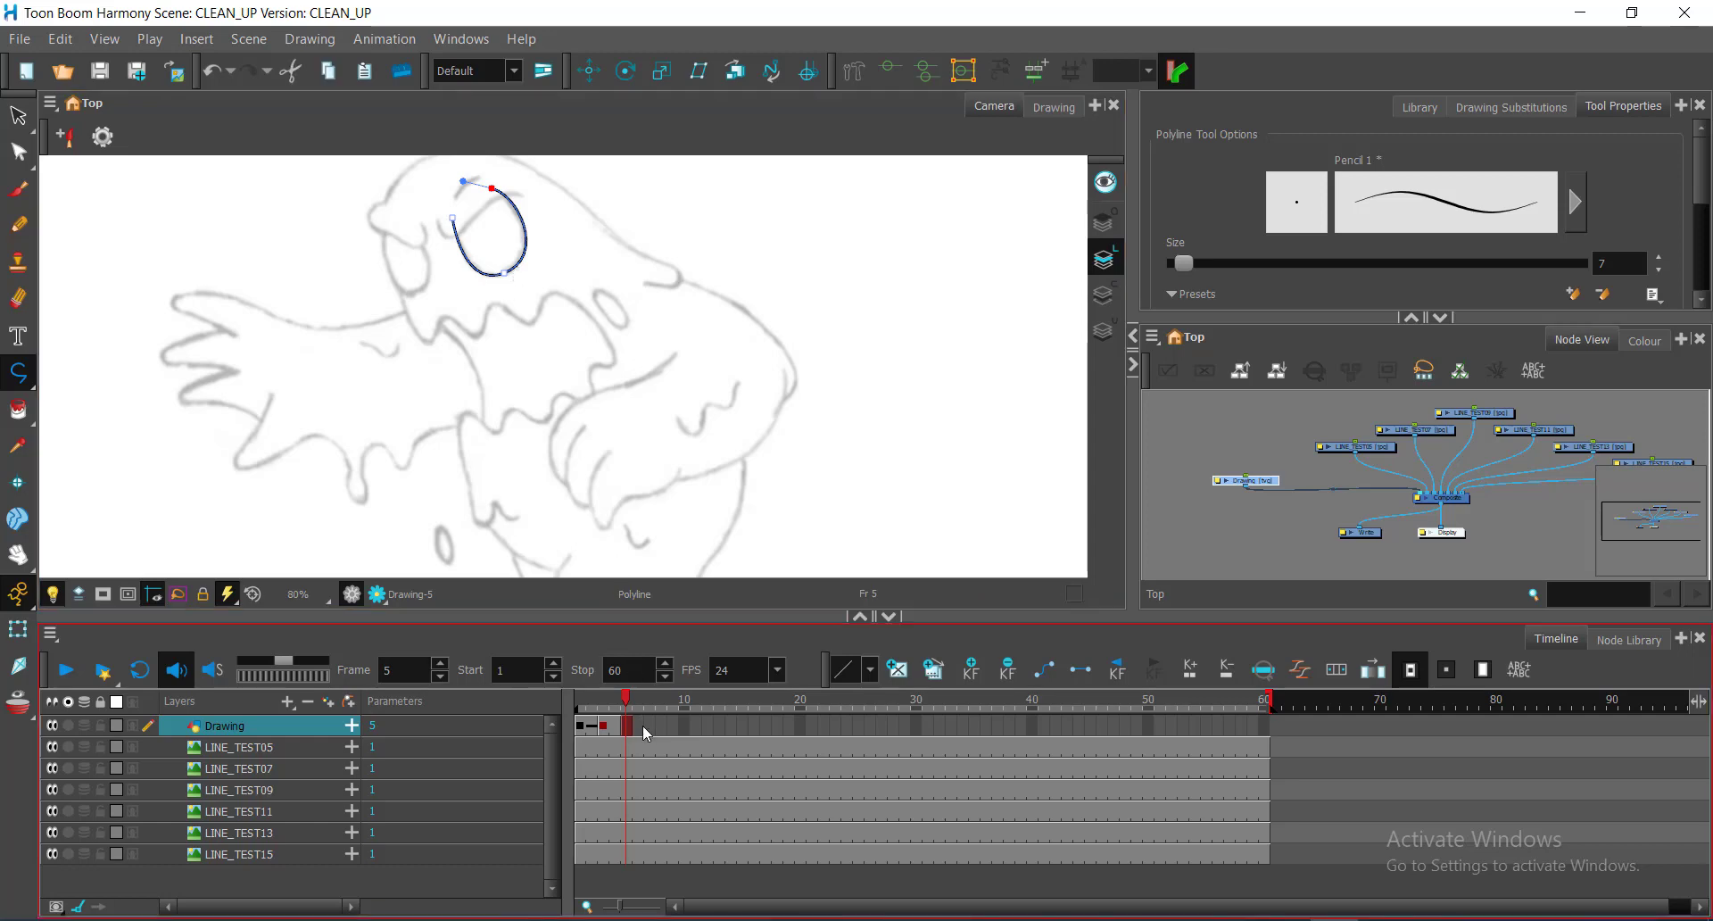
left_click(643, 725)
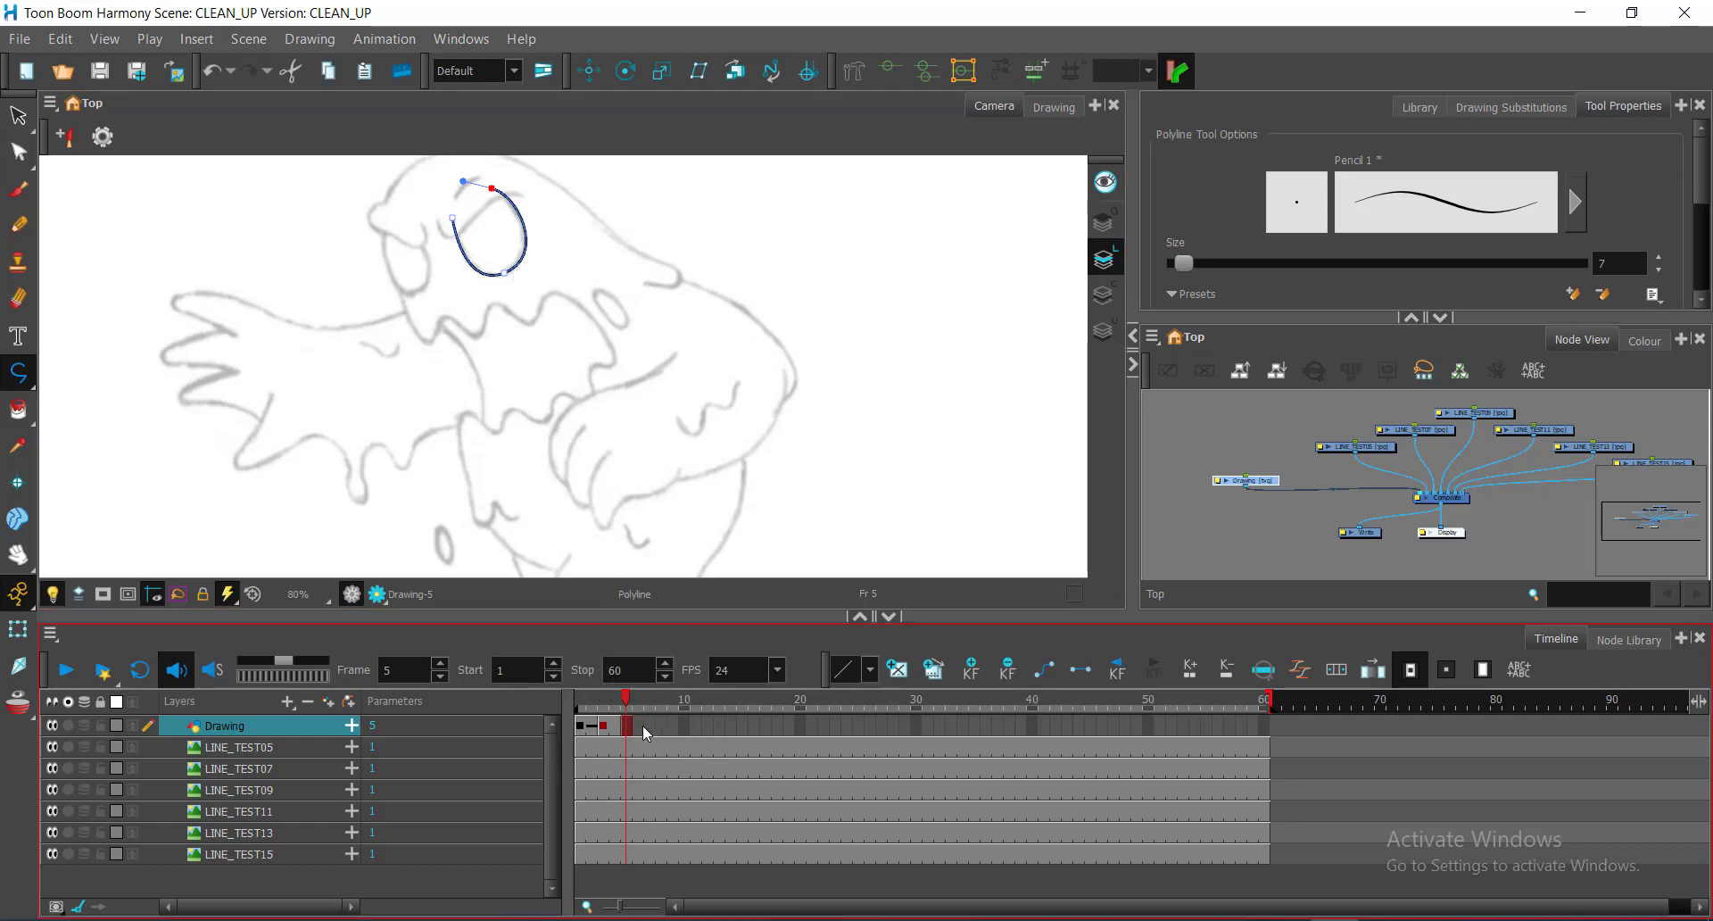